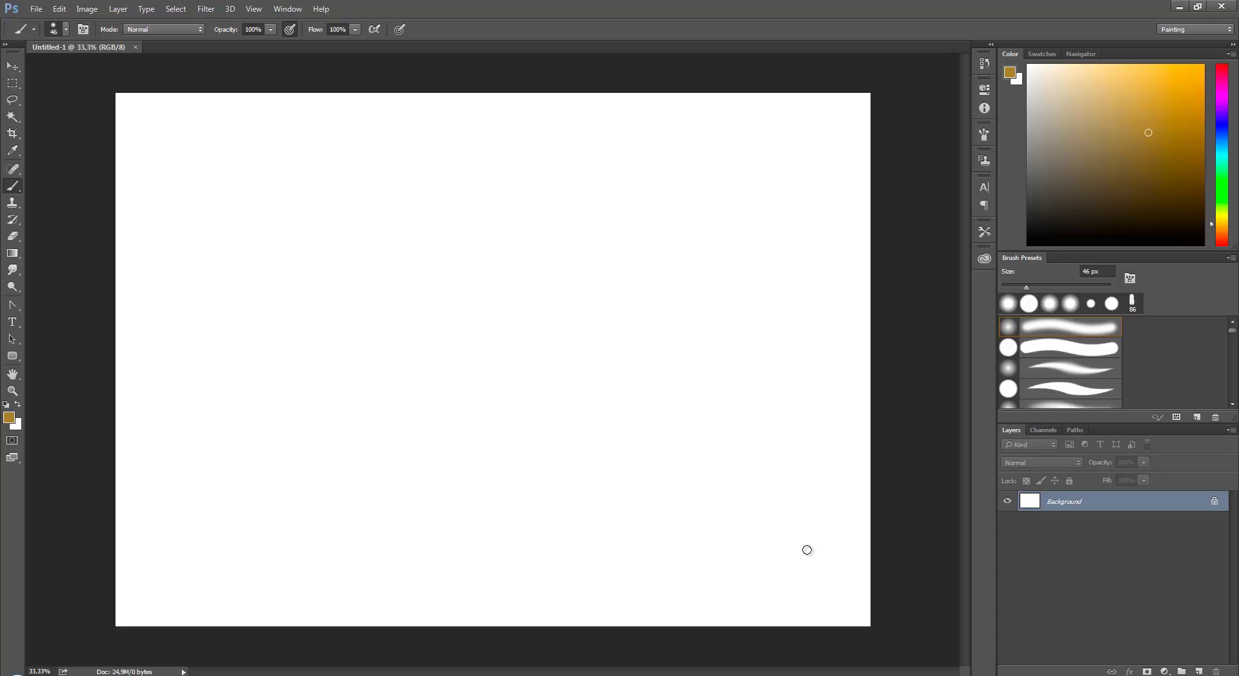
- Set the brush to 10 px with the default black colour and add a new layer above the background
{"action": "key", "text": "bracketleft"}
{"action": "left_click", "coordinate": [8, 406]}
{"action": "key", "text": "bracketleft"}
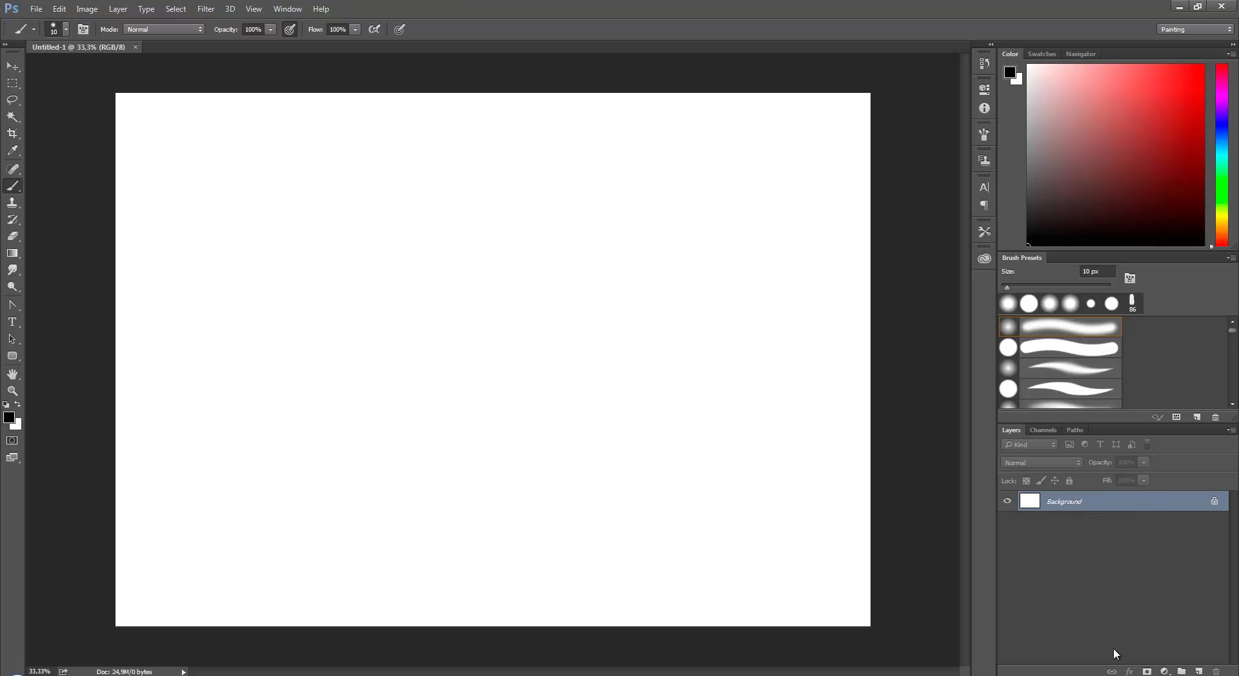
{"action": "left_click", "coordinate": [1199, 672]}
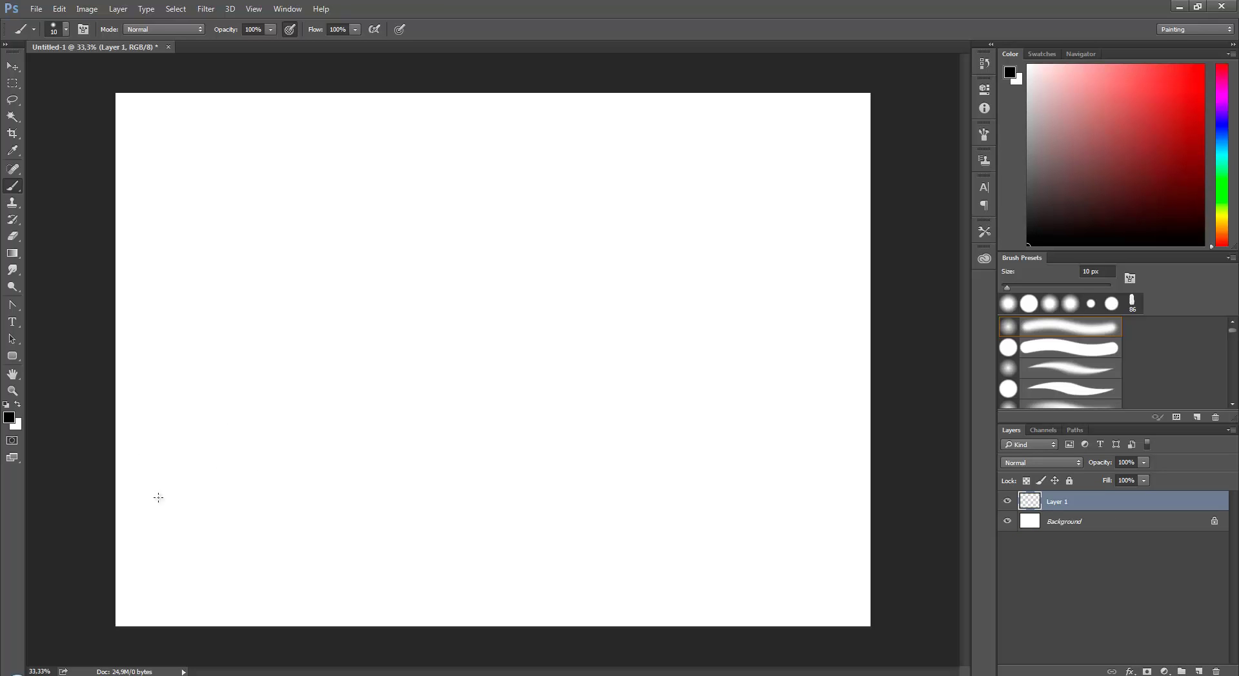
- Paint a straight horizontal ground line across the full width of the canvas, about a quarter up from the lower edge
{"action": "left_click", "coordinate": [404, 501], "text": "shift"}
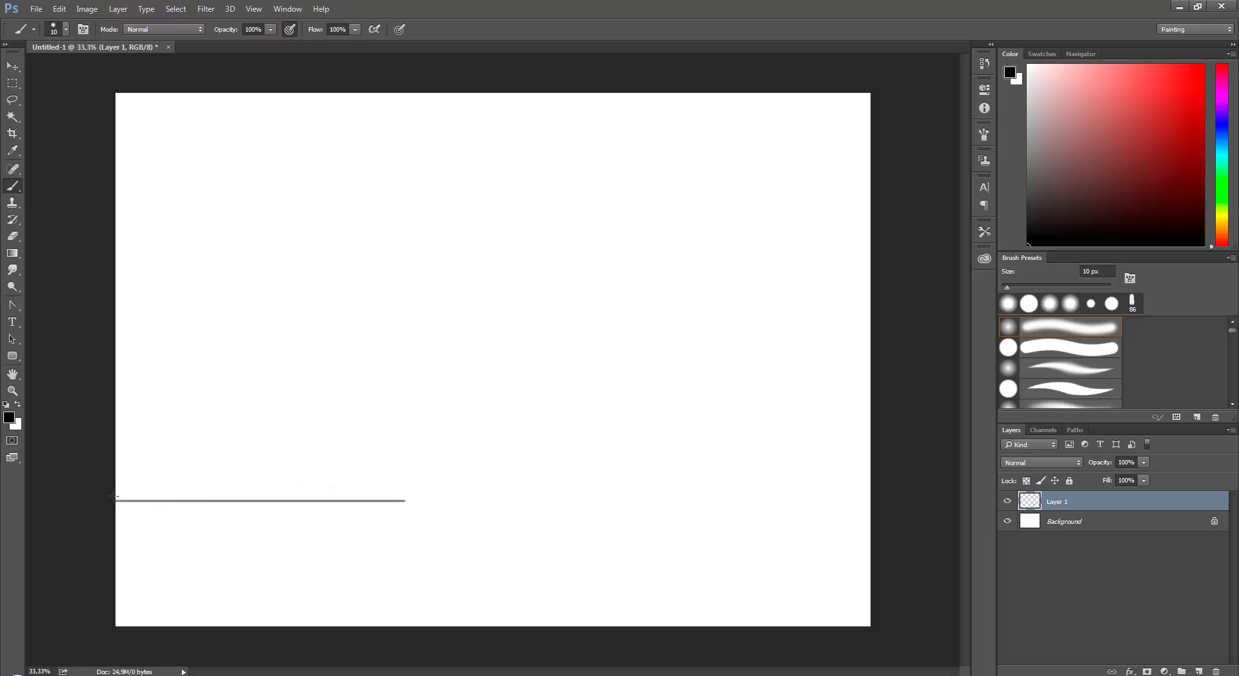
{"action": "left_click", "coordinate": [600, 500], "text": "shift"}
{"action": "left_click", "coordinate": [670, 501], "text": "shift"}
{"action": "left_click", "coordinate": [717, 501], "text": "shift"}
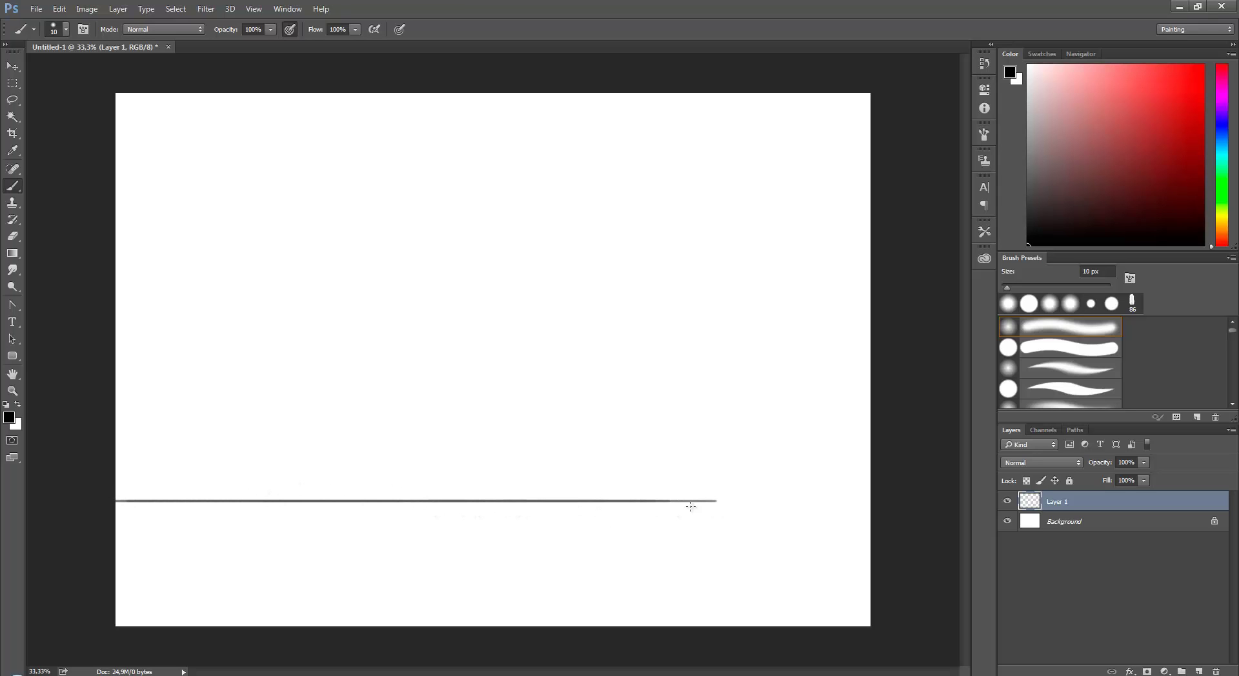
{"action": "left_click", "coordinate": [736, 500], "text": "shift"}
{"action": "left_click", "coordinate": [865, 501], "text": "shift"}
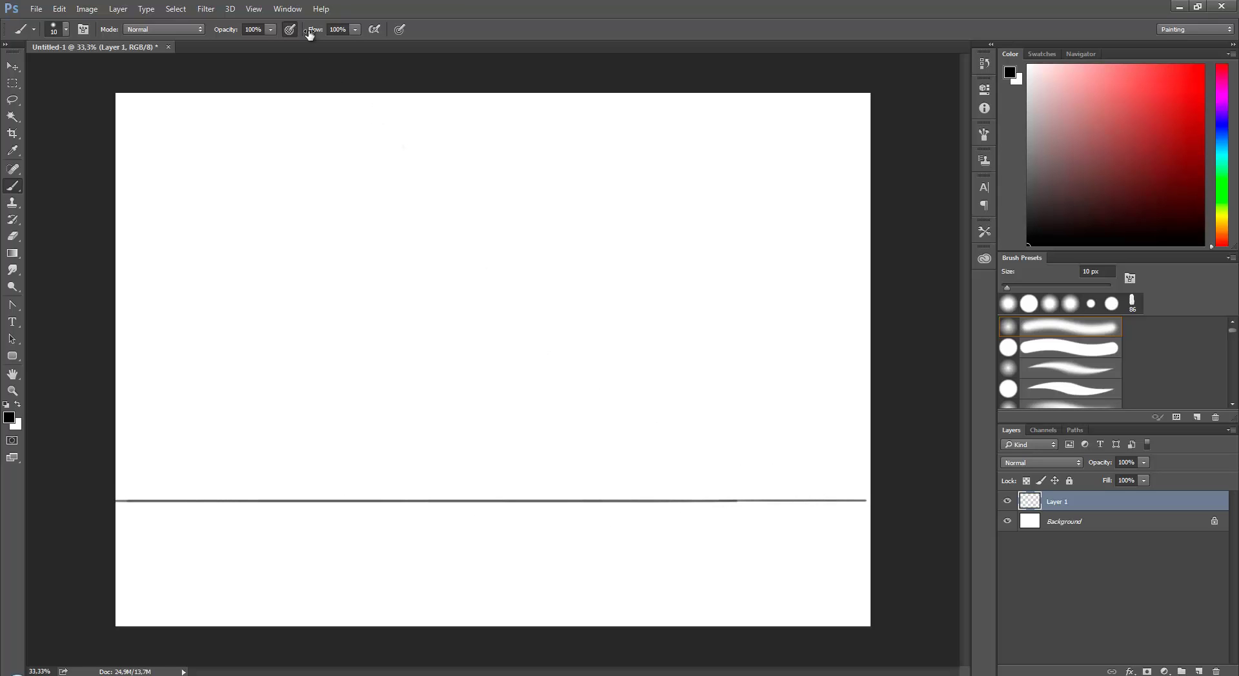
- Disable pressure-controlled opacity and sketch a tall hatched pillar on the ground line with a small lettered signpost to its left
{"action": "left_click", "coordinate": [290, 29]}
{"action": "mouse_move", "coordinate": [540, 330]}
{"action": "left_mouse_down"}
{"action": "mouse_move", "coordinate": [548, 497]}
{"action": "mouse_move", "coordinate": [543, 329]}
{"action": "mouse_move", "coordinate": [600, 333]}
{"action": "mouse_move", "coordinate": [604, 494]}
{"action": "mouse_move", "coordinate": [552, 504]}
{"action": "left_mouse_up"}
{"action": "mouse_move", "coordinate": [551, 357]}
{"action": "left_mouse_down"}
{"action": "mouse_move", "coordinate": [570, 338]}
{"action": "mouse_move", "coordinate": [579, 355]}
{"action": "mouse_move", "coordinate": [574, 445]}
{"action": "left_mouse_up"}
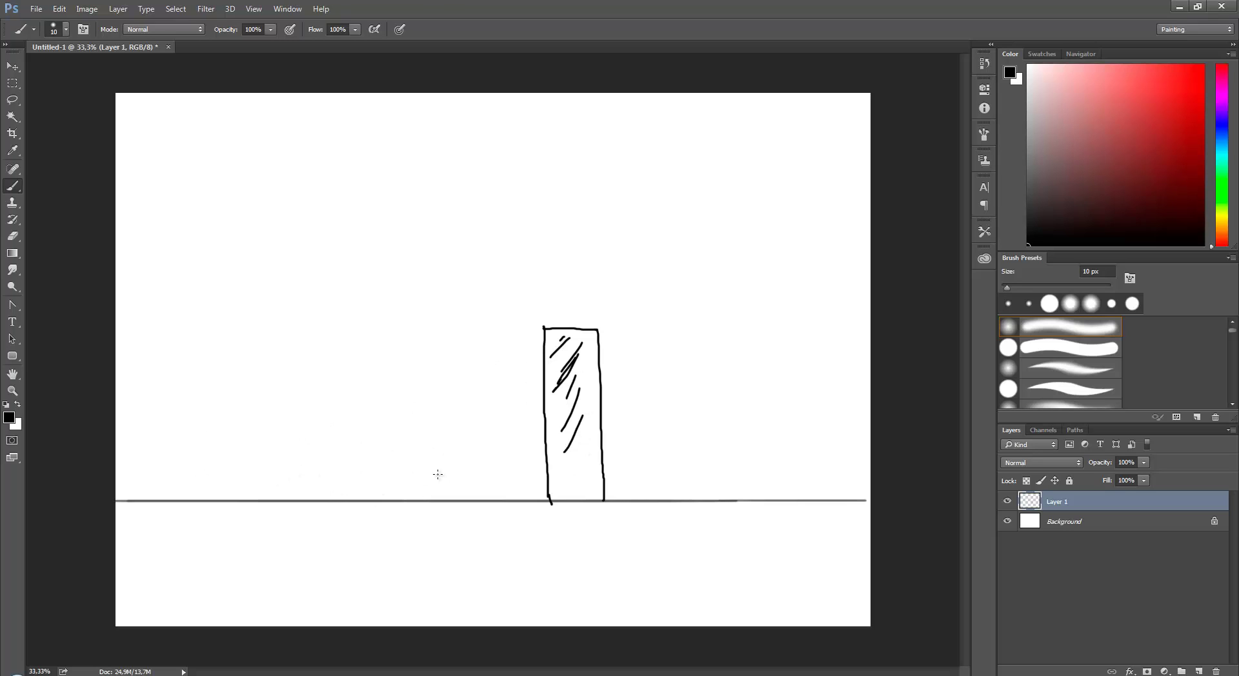
{"action": "mouse_move", "coordinate": [416, 460]}
{"action": "left_mouse_down"}
{"action": "mouse_move", "coordinate": [429, 495]}
{"action": "mouse_move", "coordinate": [388, 442]}
{"action": "mouse_move", "coordinate": [442, 426]}
{"action": "mouse_move", "coordinate": [458, 458]}
{"action": "mouse_move", "coordinate": [429, 464]}
{"action": "mouse_move", "coordinate": [398, 446]}
{"action": "mouse_move", "coordinate": [404, 434]}
{"action": "mouse_move", "coordinate": [414, 453]}
{"action": "mouse_move", "coordinate": [442, 446]}
{"action": "left_mouse_up"}
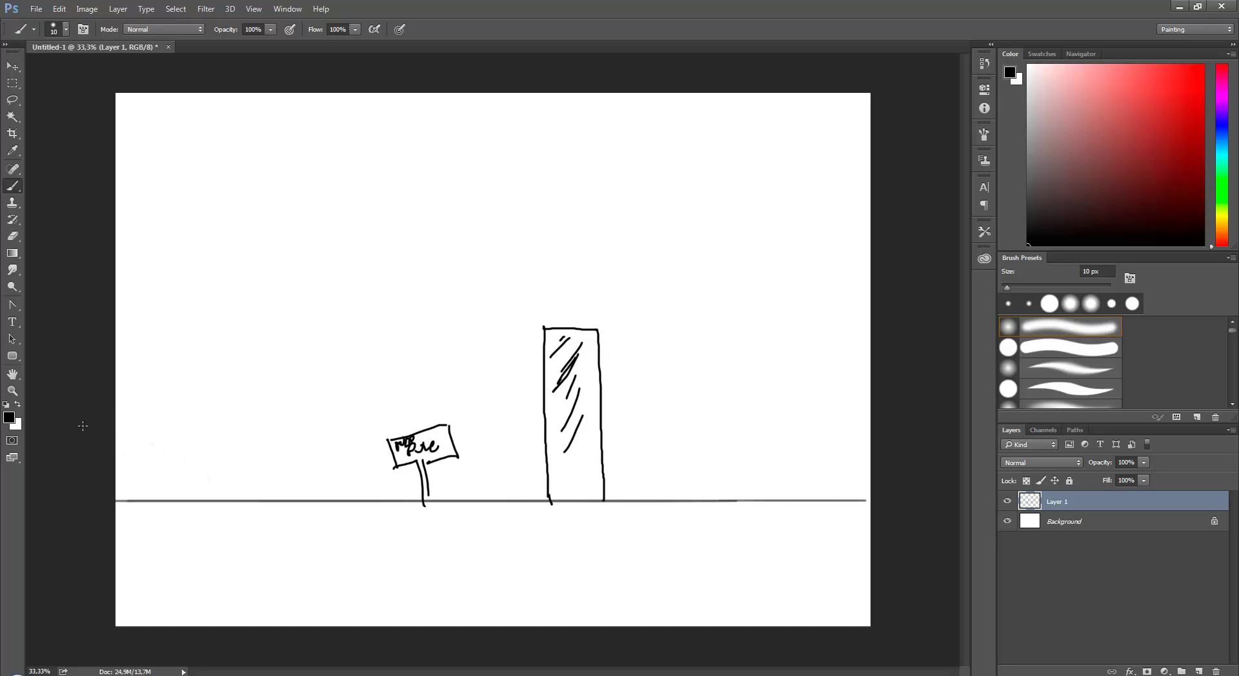
- Sketch three shrinking bounce arcs from the canvas's left edge to the signpost, with a circled ball at each landing point
{"action": "mouse_move", "coordinate": [116, 415]}
{"action": "left_mouse_down"}
{"action": "mouse_move", "coordinate": [162, 434]}
{"action": "mouse_move", "coordinate": [192, 492]}
{"action": "left_mouse_up"}
{"action": "mouse_move", "coordinate": [195, 497]}
{"action": "left_mouse_down"}
{"action": "mouse_move", "coordinate": [252, 461]}
{"action": "mouse_move", "coordinate": [291, 496]}
{"action": "mouse_move", "coordinate": [315, 468]}
{"action": "mouse_move", "coordinate": [359, 470]}
{"action": "mouse_move", "coordinate": [379, 501]}
{"action": "left_mouse_up"}
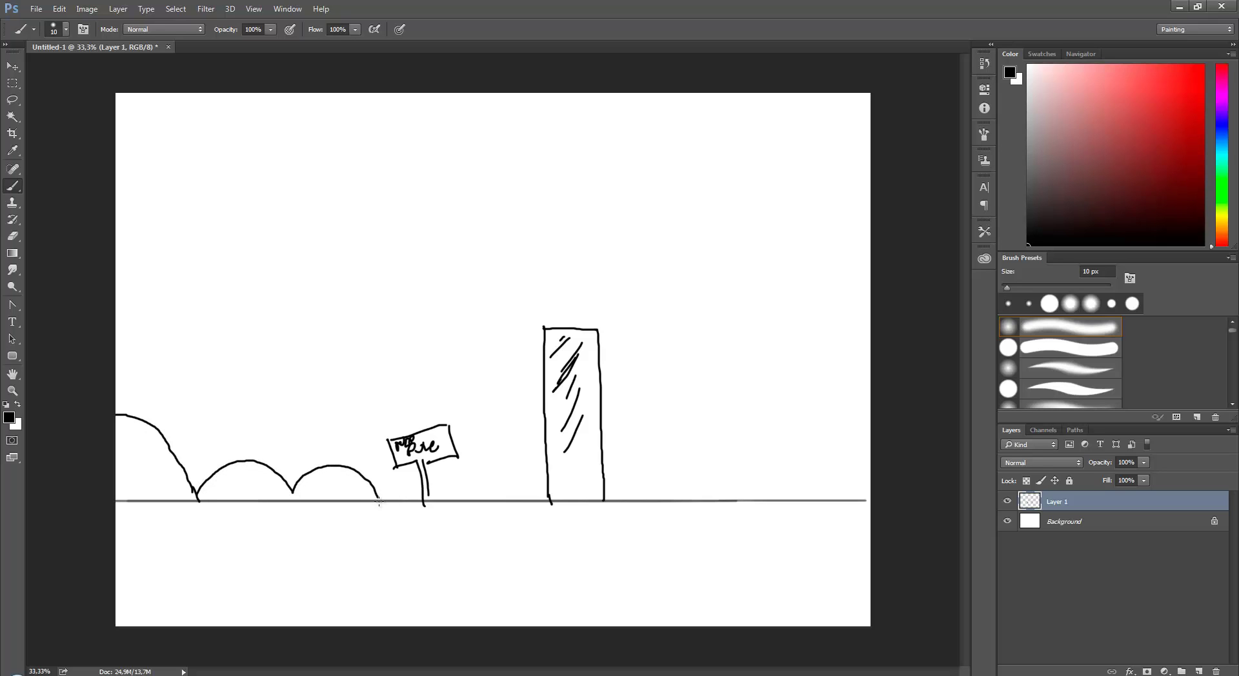
{"action": "mouse_move", "coordinate": [194, 468]}
{"action": "left_mouse_down"}
{"action": "mouse_move", "coordinate": [201, 496]}
{"action": "mouse_move", "coordinate": [213, 476]}
{"action": "mouse_move", "coordinate": [193, 503]}
{"action": "mouse_move", "coordinate": [205, 471]}
{"action": "left_mouse_up"}
{"action": "mouse_move", "coordinate": [291, 474]}
{"action": "left_mouse_down"}
{"action": "mouse_move", "coordinate": [284, 492]}
{"action": "mouse_move", "coordinate": [307, 477]}
{"action": "left_mouse_up"}
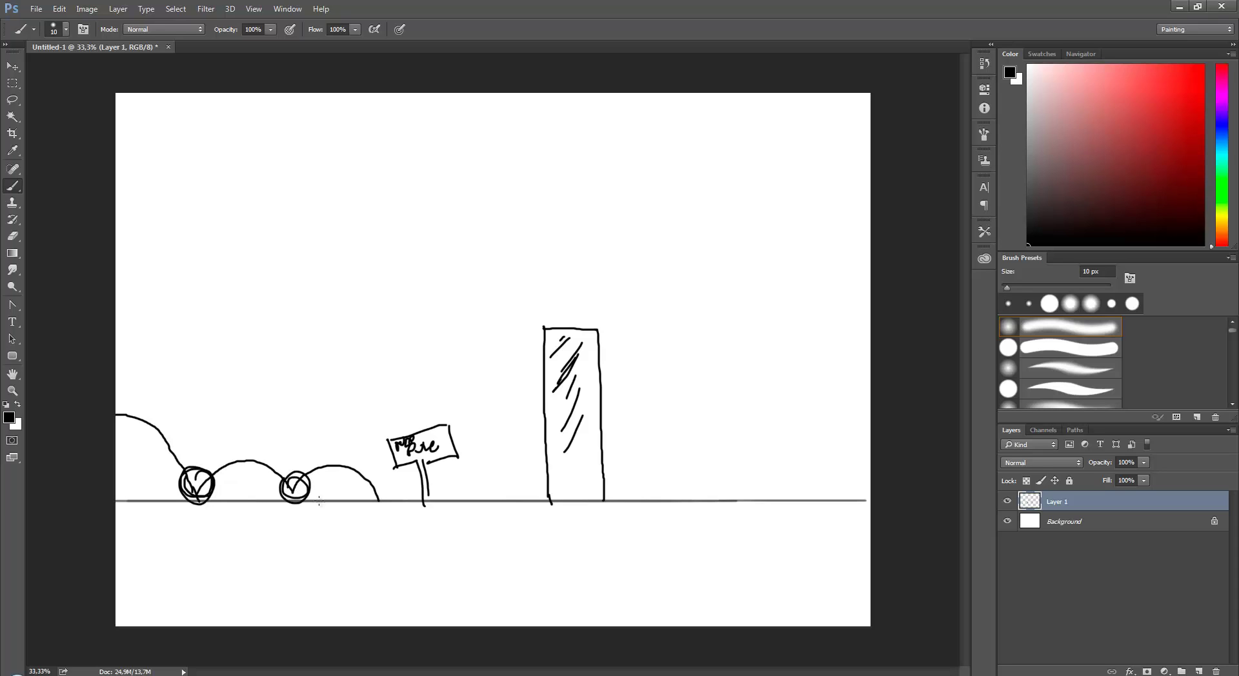
{"action": "mouse_move", "coordinate": [379, 491]}
{"action": "left_mouse_down"}
{"action": "mouse_move", "coordinate": [366, 493]}
{"action": "mouse_move", "coordinate": [382, 481]}
{"action": "mouse_move", "coordinate": [379, 496]}
{"action": "left_mouse_up"}
- Write short notes around the signpost, sketch the backward hops, and draw the big leap to a ball on the pillar
{"action": "left_click_drag", "start_coordinate": [384, 523], "coordinate": [401, 513]}
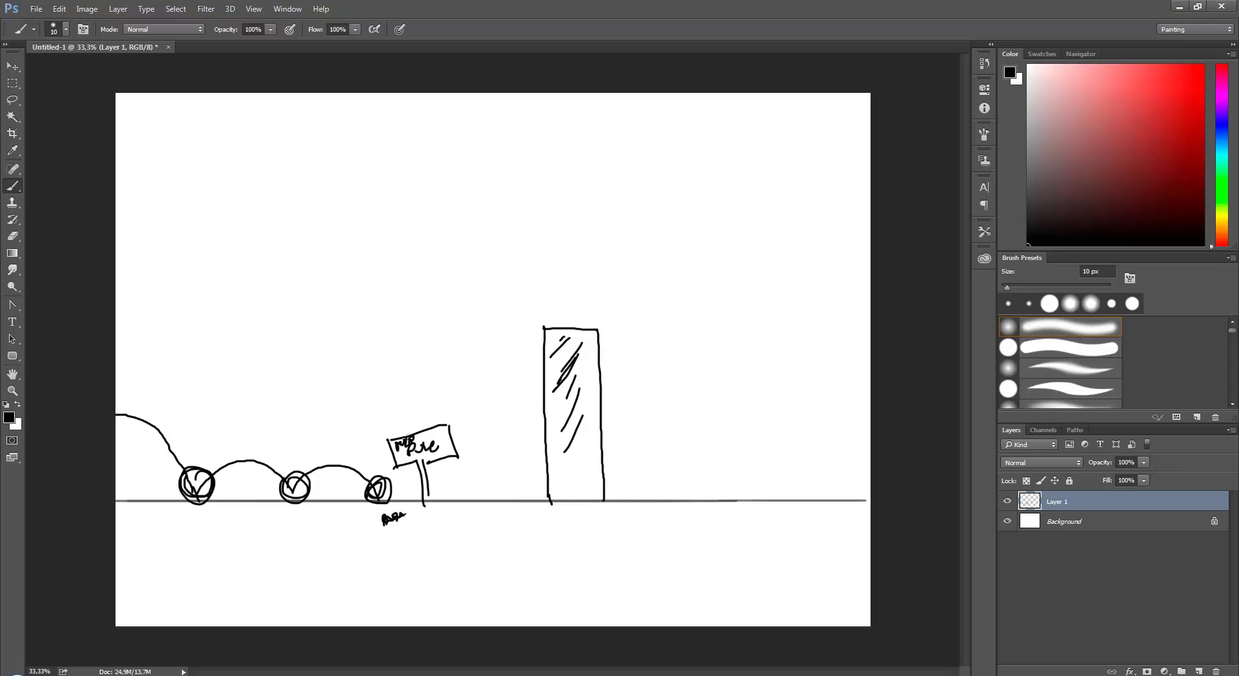
{"action": "left_click_drag", "start_coordinate": [378, 428], "coordinate": [395, 429]}
{"action": "mouse_move", "coordinate": [384, 534]}
{"action": "left_mouse_down"}
{"action": "mouse_move", "coordinate": [393, 545]}
{"action": "mouse_move", "coordinate": [422, 519]}
{"action": "left_mouse_up"}
{"action": "mouse_move", "coordinate": [365, 471]}
{"action": "left_mouse_down"}
{"action": "mouse_move", "coordinate": [340, 486]}
{"action": "mouse_move", "coordinate": [340, 501]}
{"action": "mouse_move", "coordinate": [320, 482]}
{"action": "mouse_move", "coordinate": [308, 495]}
{"action": "left_mouse_up"}
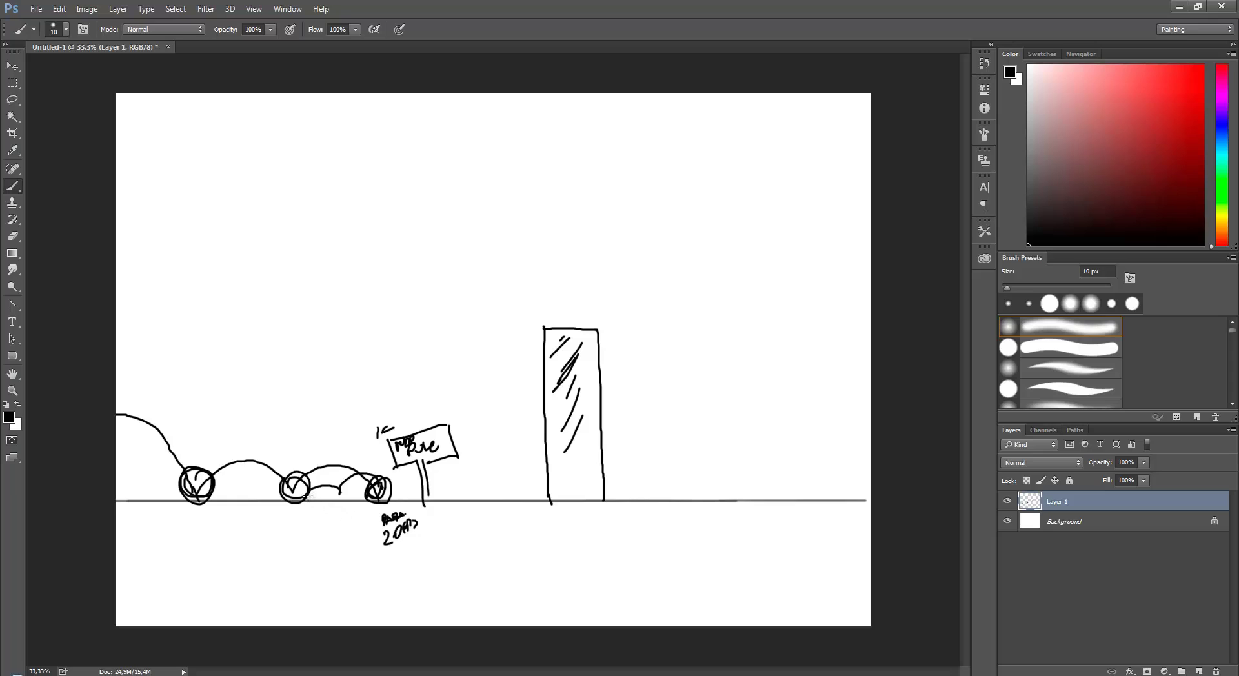
{"action": "mouse_move", "coordinate": [309, 483]}
{"action": "left_mouse_down"}
{"action": "mouse_move", "coordinate": [363, 456]}
{"action": "mouse_move", "coordinate": [390, 465]}
{"action": "mouse_move", "coordinate": [417, 502]}
{"action": "mouse_move", "coordinate": [457, 361]}
{"action": "mouse_move", "coordinate": [498, 317]}
{"action": "mouse_move", "coordinate": [558, 317]}
{"action": "mouse_move", "coordinate": [534, 326]}
{"action": "left_mouse_up"}
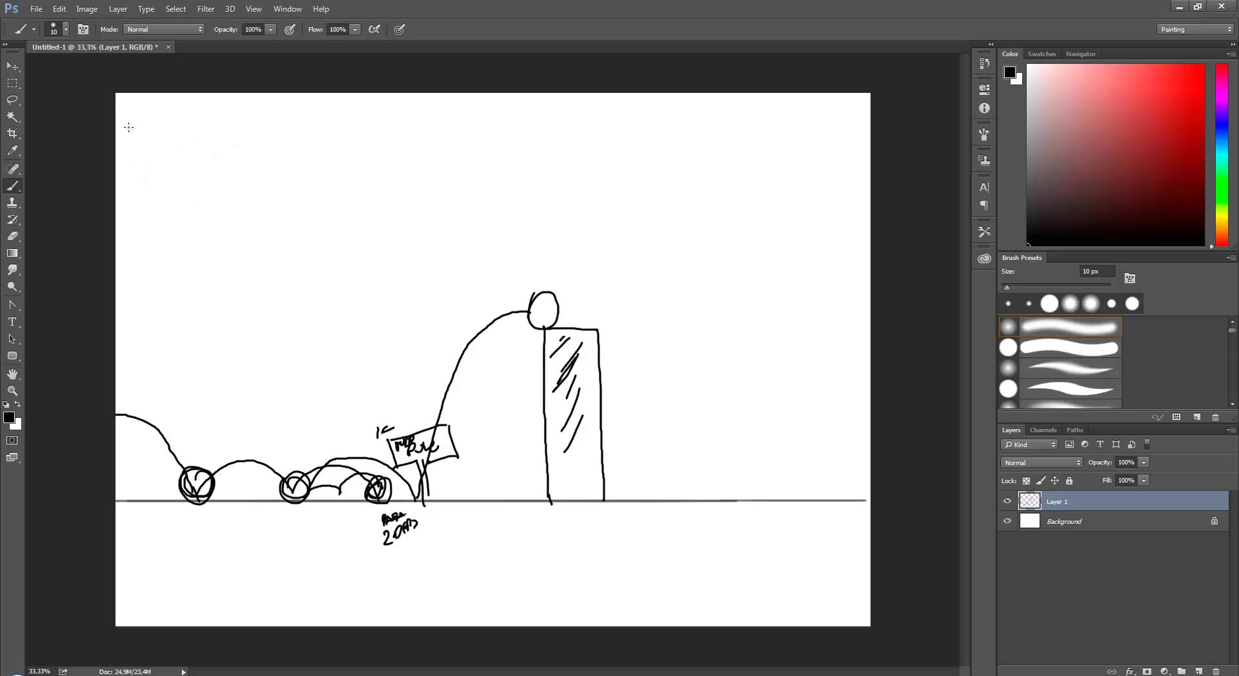
- Sketch a small summary of the ball's path in the canvas's upper-left area, with direction arrows and a frame around the second part
{"action": "mouse_move", "coordinate": [127, 122]}
{"action": "left_mouse_down"}
{"action": "mouse_move", "coordinate": [150, 122]}
{"action": "mouse_move", "coordinate": [166, 152]}
{"action": "mouse_move", "coordinate": [204, 138]}
{"action": "mouse_move", "coordinate": [263, 155]}
{"action": "left_mouse_up"}
{"action": "left_click_drag", "start_coordinate": [333, 155], "coordinate": [297, 153]}
{"action": "left_click_drag", "start_coordinate": [172, 123], "coordinate": [193, 122]}
{"action": "left_click_drag", "start_coordinate": [334, 140], "coordinate": [323, 135]}
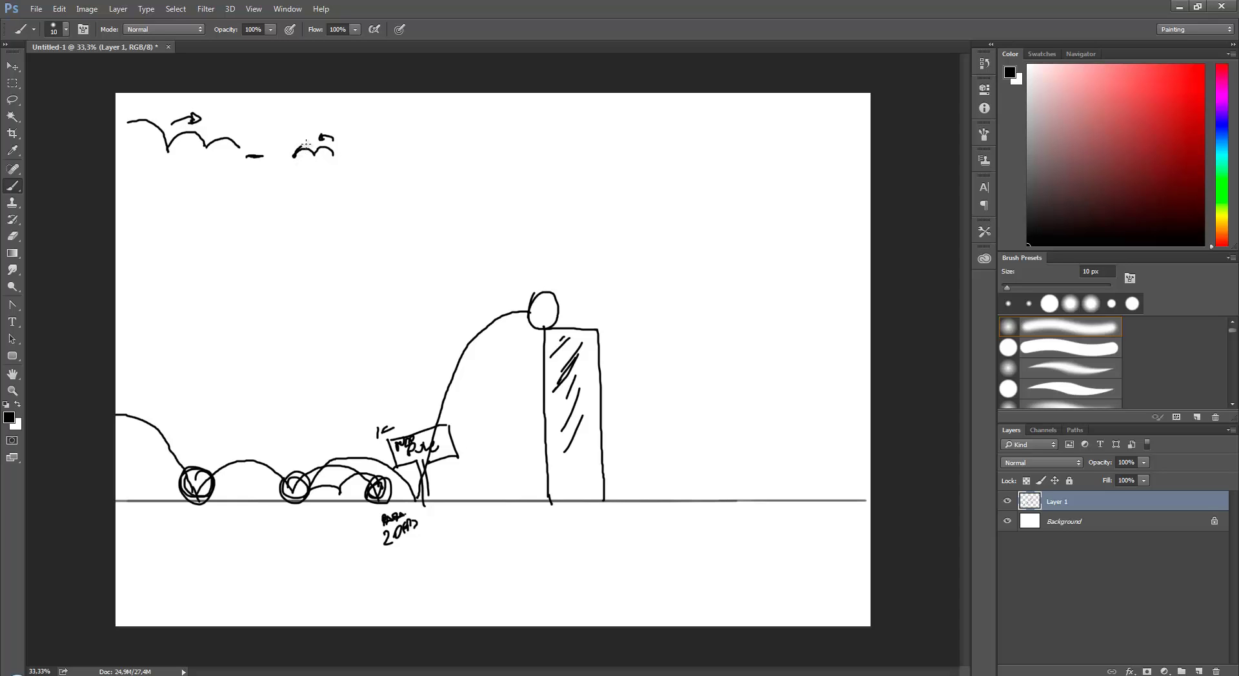
{"action": "mouse_move", "coordinate": [320, 138]}
{"action": "left_mouse_down"}
{"action": "mouse_move", "coordinate": [349, 157]}
{"action": "mouse_move", "coordinate": [377, 109]}
{"action": "mouse_move", "coordinate": [396, 107]}
{"action": "left_mouse_up"}
{"action": "mouse_move", "coordinate": [281, 129]}
{"action": "left_mouse_down"}
{"action": "mouse_move", "coordinate": [280, 168]}
{"action": "mouse_move", "coordinate": [415, 167]}
{"action": "left_mouse_up"}
{"action": "left_click_drag", "start_coordinate": [431, 110], "coordinate": [418, 152]}
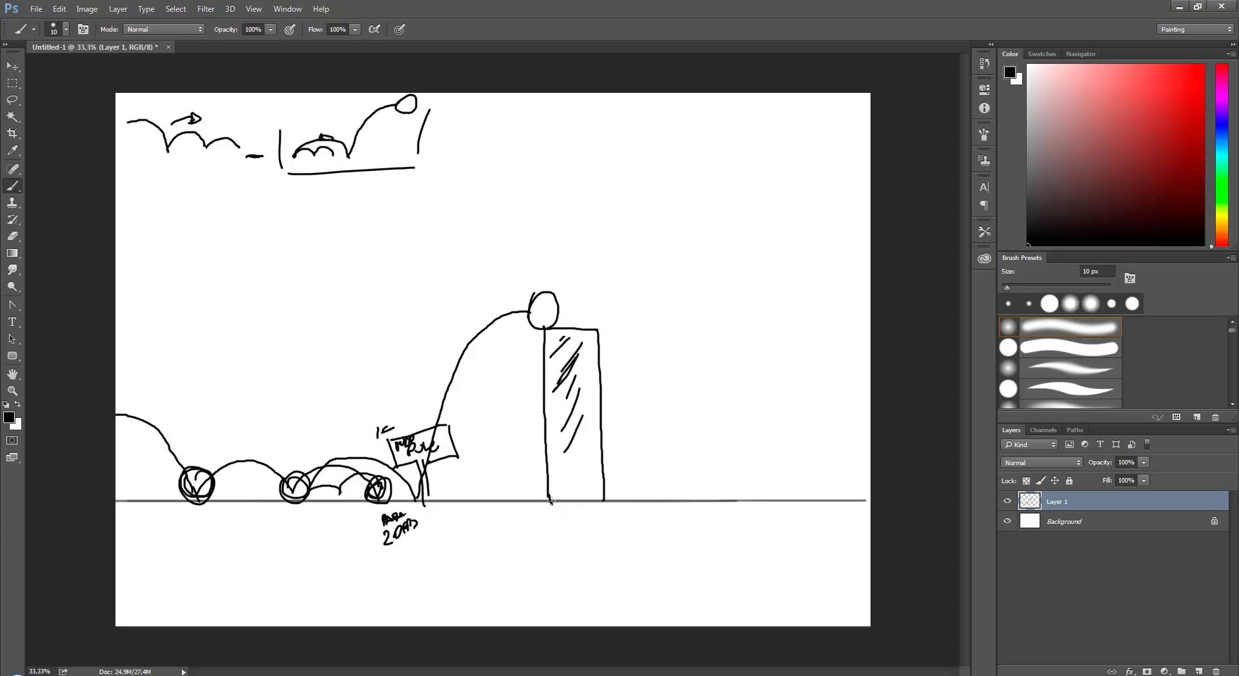
- Sketch a second, tilted position of the pillar pivoting on its lower right corner, with the ball shifted on top
{"action": "left_click_drag", "start_coordinate": [563, 498], "coordinate": [615, 498]}
{"action": "mouse_move", "coordinate": [579, 314]}
{"action": "left_mouse_down"}
{"action": "mouse_move", "coordinate": [554, 468]}
{"action": "mouse_move", "coordinate": [607, 489]}
{"action": "mouse_move", "coordinate": [629, 344]}
{"action": "mouse_move", "coordinate": [610, 315]}
{"action": "mouse_move", "coordinate": [621, 377]}
{"action": "left_mouse_up"}
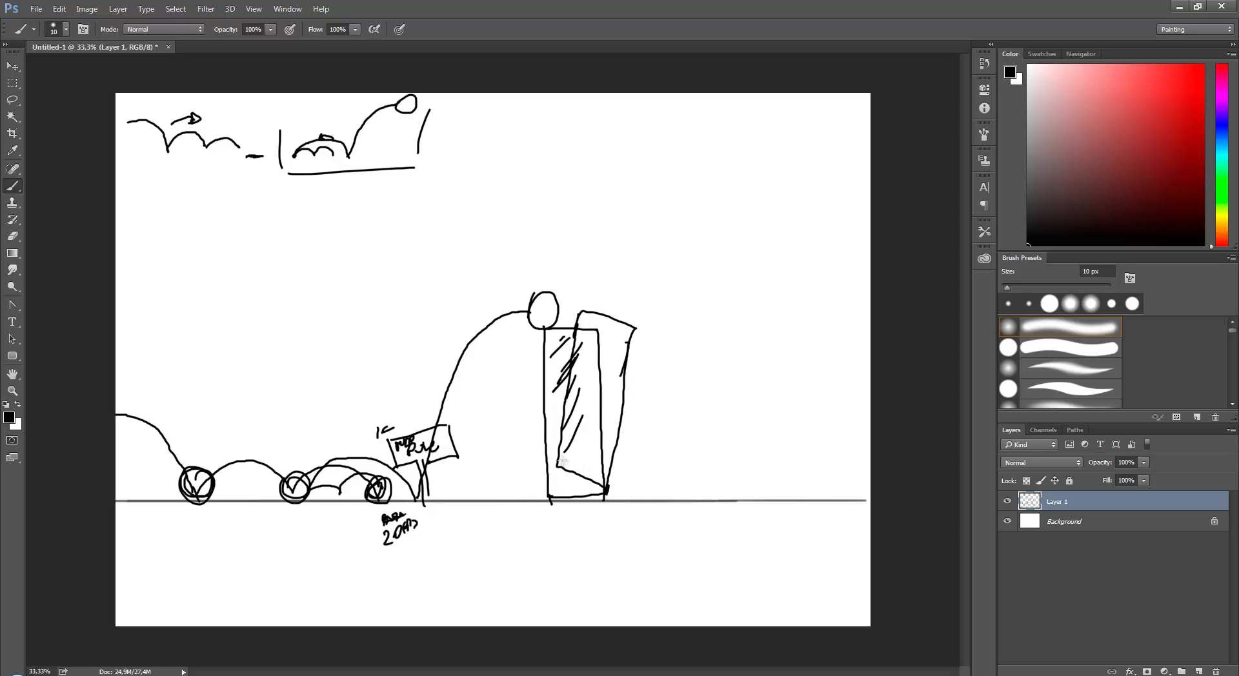
{"action": "mouse_move", "coordinate": [556, 475]}
{"action": "left_mouse_down"}
{"action": "mouse_move", "coordinate": [606, 496]}
{"action": "mouse_move", "coordinate": [554, 479]}
{"action": "mouse_move", "coordinate": [583, 312]}
{"action": "left_mouse_up"}
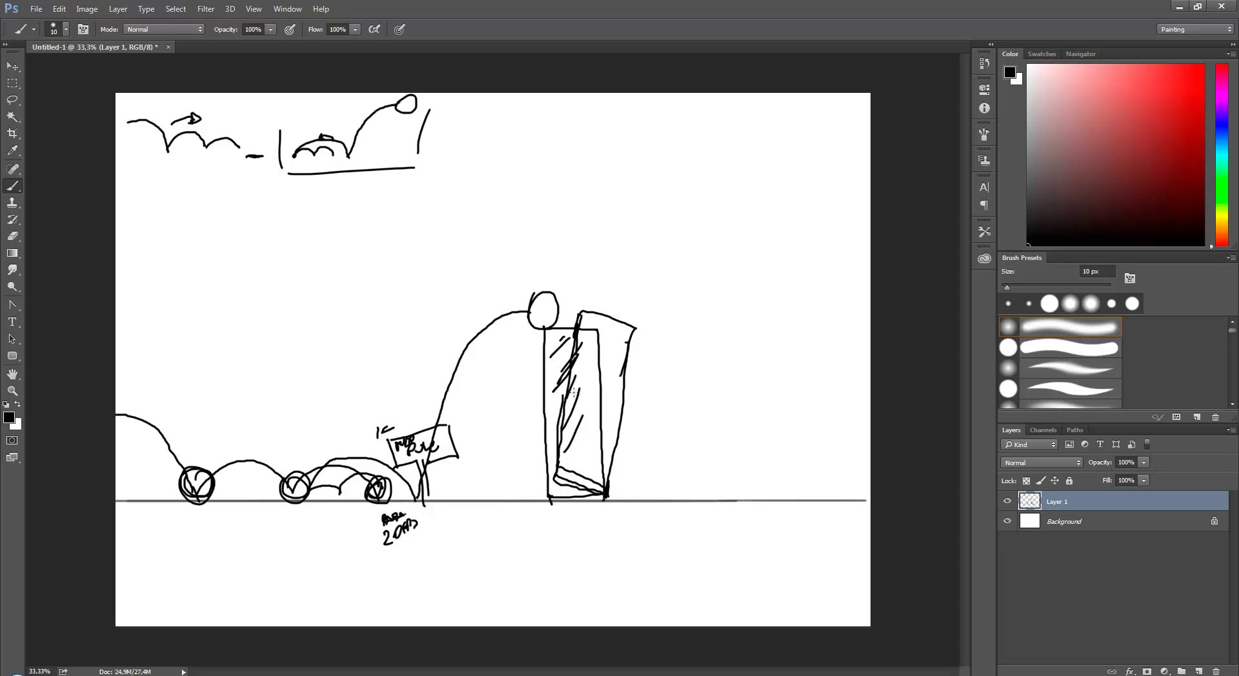
{"action": "left_click_drag", "start_coordinate": [578, 356], "coordinate": [567, 425]}
{"action": "mouse_move", "coordinate": [579, 281]}
{"action": "left_mouse_down"}
{"action": "mouse_move", "coordinate": [566, 304]}
{"action": "mouse_move", "coordinate": [582, 315]}
{"action": "mouse_move", "coordinate": [570, 292]}
{"action": "left_mouse_up"}
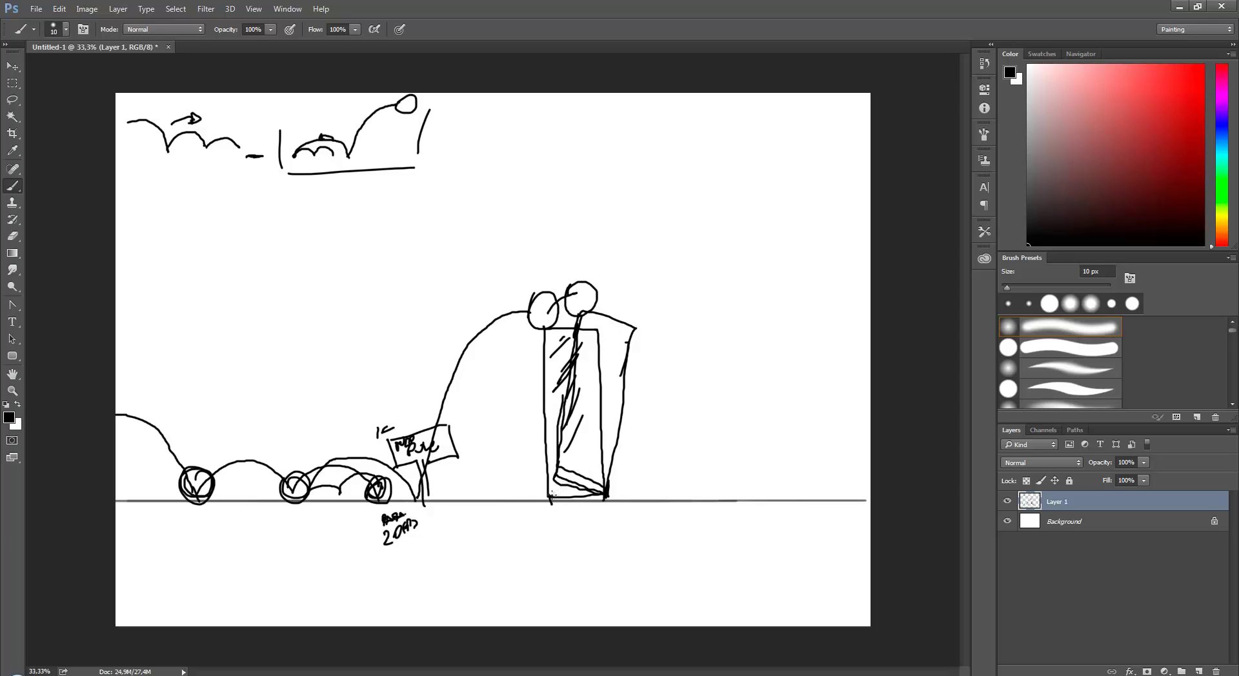
{"action": "mouse_move", "coordinate": [552, 495]}
{"action": "left_mouse_down"}
{"action": "mouse_move", "coordinate": [558, 471]}
{"action": "mouse_move", "coordinate": [554, 486]}
{"action": "left_mouse_up"}
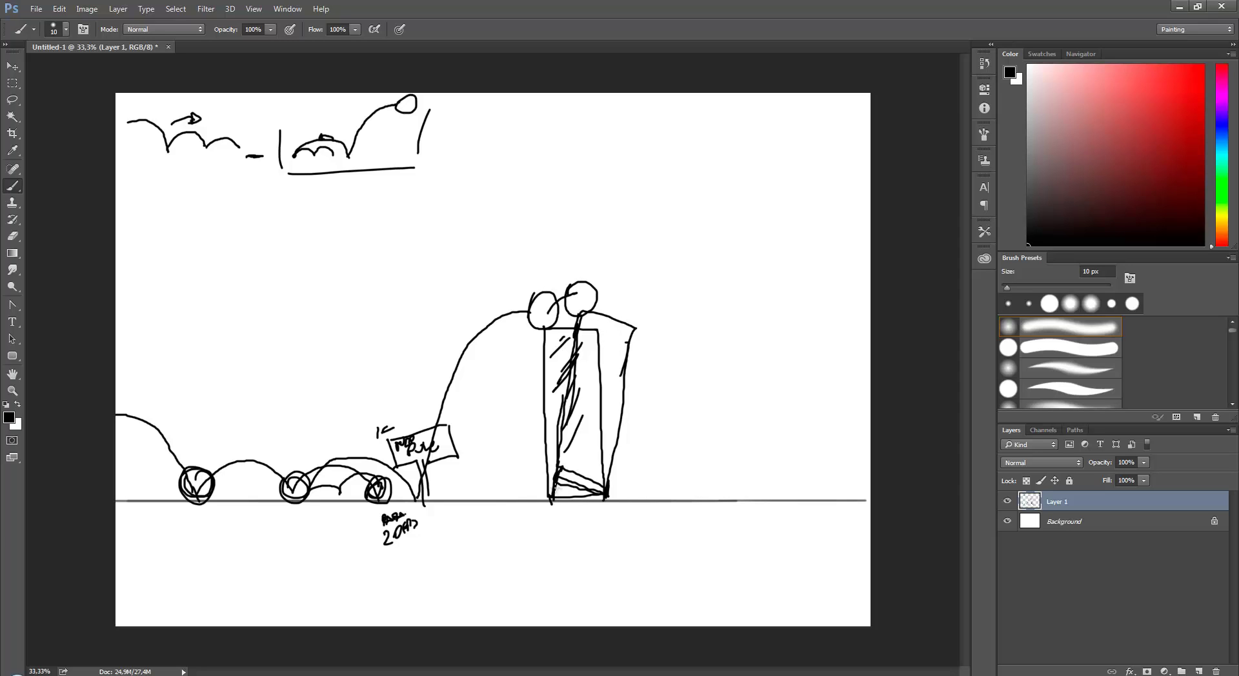
- Change the brush colour to red de0606 and mark the pillar's lifted base and the rocking motion above the ball
{"action": "key", "text": "x"}
{"action": "key", "text": "i"}
{"action": "left_click", "coordinate": [9, 418]}
{"action": "left_click", "coordinate": [613, 198]}
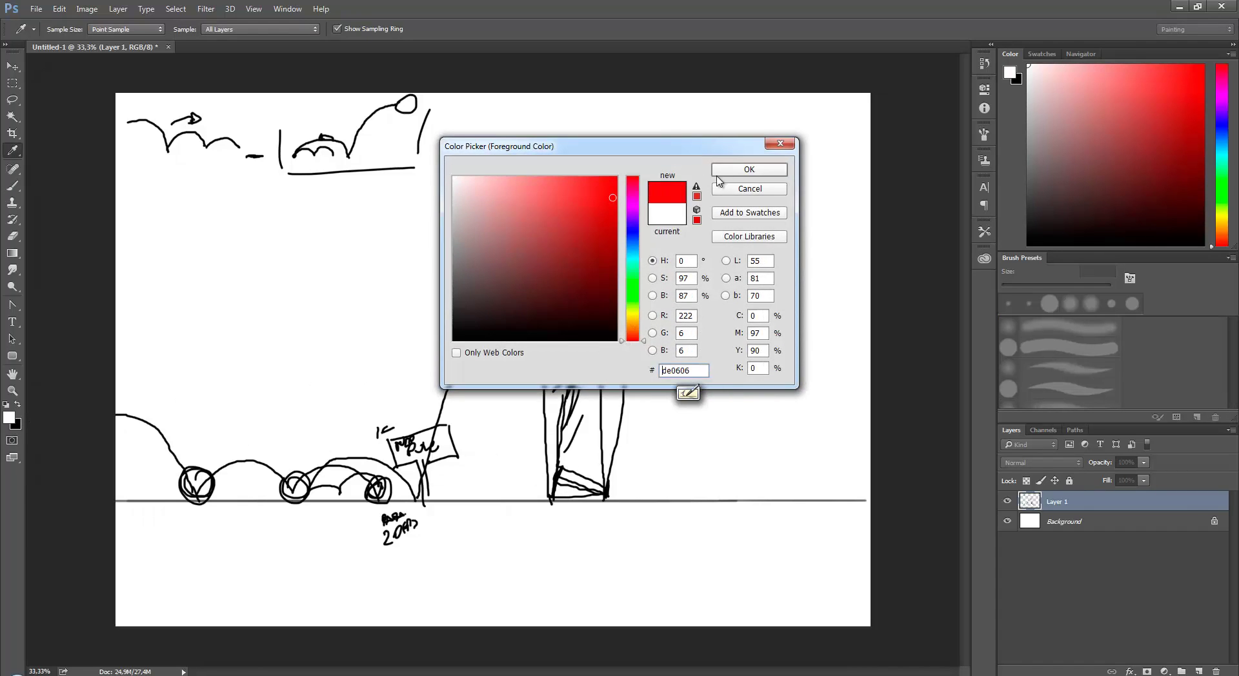
{"action": "left_click", "coordinate": [749, 169]}
{"action": "key", "text": "b"}
{"action": "left_click_drag", "start_coordinate": [554, 497], "coordinate": [562, 469]}
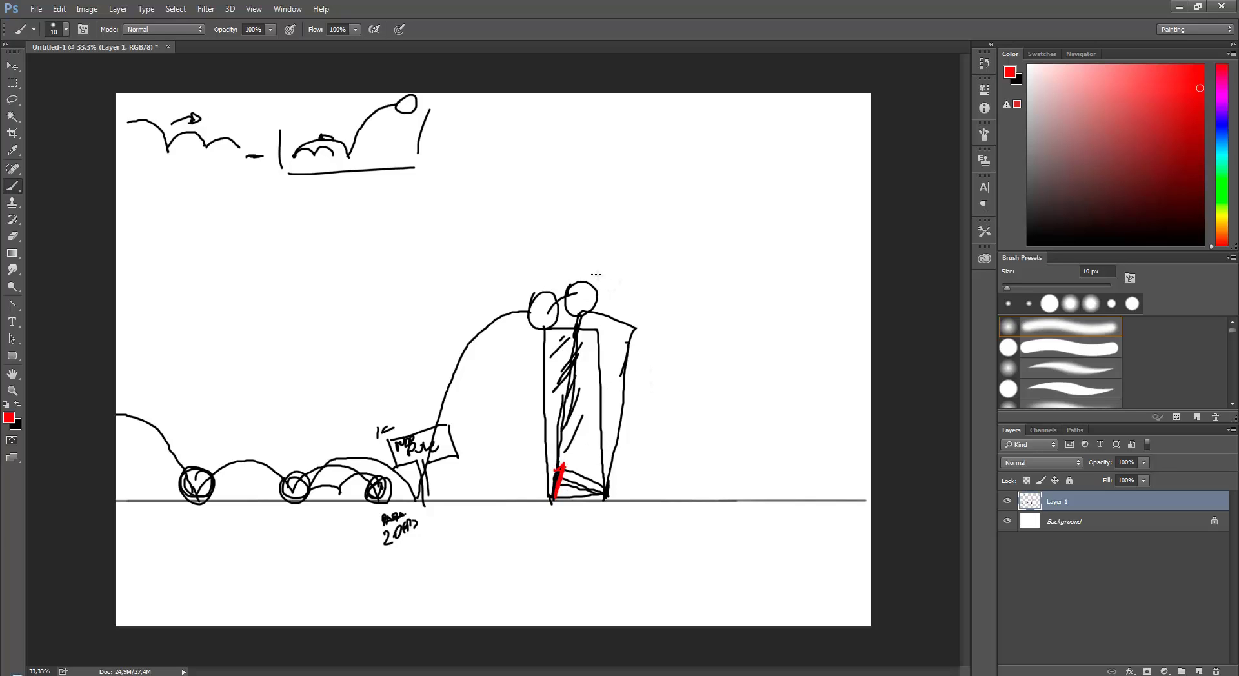
{"action": "mouse_move", "coordinate": [577, 269]}
{"action": "left_mouse_down"}
{"action": "mouse_move", "coordinate": [610, 256]}
{"action": "mouse_move", "coordinate": [551, 263]}
{"action": "left_mouse_up"}
- Sketch three small red poses near the canvas's upper edge: pillar upright with ball, pillar tilted, and pillar fallen beside the ball
{"action": "mouse_move", "coordinate": [558, 117]}
{"action": "left_mouse_down"}
{"action": "mouse_move", "coordinate": [558, 159]}
{"action": "mouse_move", "coordinate": [589, 116]}
{"action": "mouse_move", "coordinate": [584, 156]}
{"action": "mouse_move", "coordinate": [559, 159]}
{"action": "mouse_move", "coordinate": [584, 155]}
{"action": "mouse_move", "coordinate": [612, 118]}
{"action": "mouse_move", "coordinate": [630, 125]}
{"action": "left_mouse_up"}
{"action": "left_click_drag", "start_coordinate": [634, 126], "coordinate": [620, 120]}
{"action": "left_click_drag", "start_coordinate": [561, 111], "coordinate": [575, 114]}
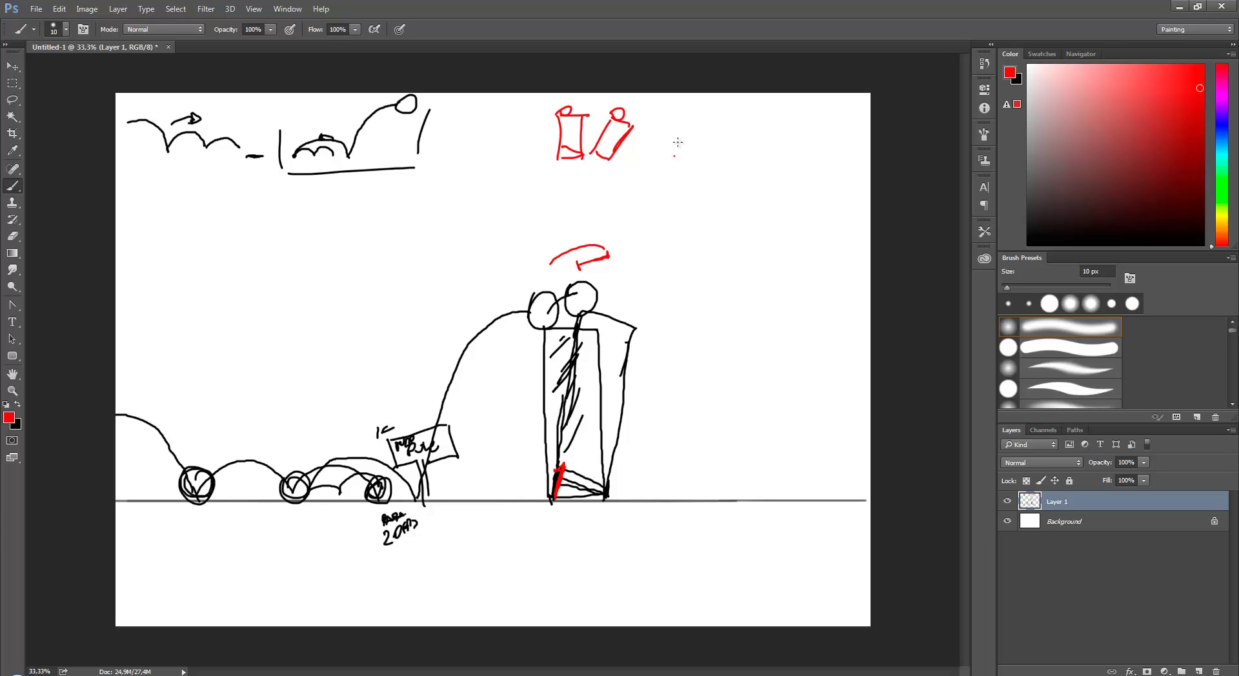
{"action": "mouse_move", "coordinate": [715, 153]}
{"action": "left_mouse_down"}
{"action": "mouse_move", "coordinate": [674, 156]}
{"action": "mouse_move", "coordinate": [676, 142]}
{"action": "mouse_move", "coordinate": [722, 137]}
{"action": "mouse_move", "coordinate": [726, 154]}
{"action": "mouse_move", "coordinate": [675, 131]}
{"action": "mouse_move", "coordinate": [719, 112]}
{"action": "mouse_move", "coordinate": [672, 140]}
{"action": "left_mouse_up"}
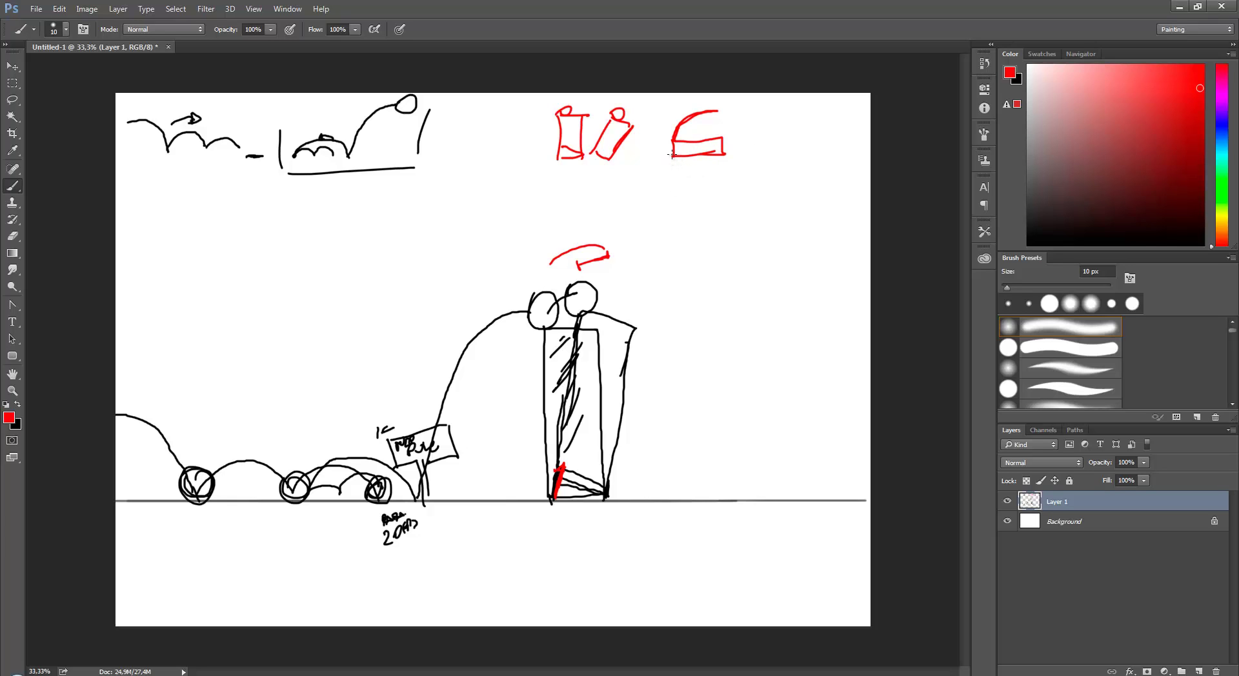
{"action": "left_click_drag", "start_coordinate": [671, 153], "coordinate": [669, 159]}
- Add red tails to the bouncing balls, red ball positions along the summary path, and an arc over the pillar poses
{"action": "mouse_move", "coordinate": [184, 482]}
{"action": "left_mouse_down"}
{"action": "mouse_move", "coordinate": [148, 489]}
{"action": "mouse_move", "coordinate": [188, 483]}
{"action": "left_mouse_up"}
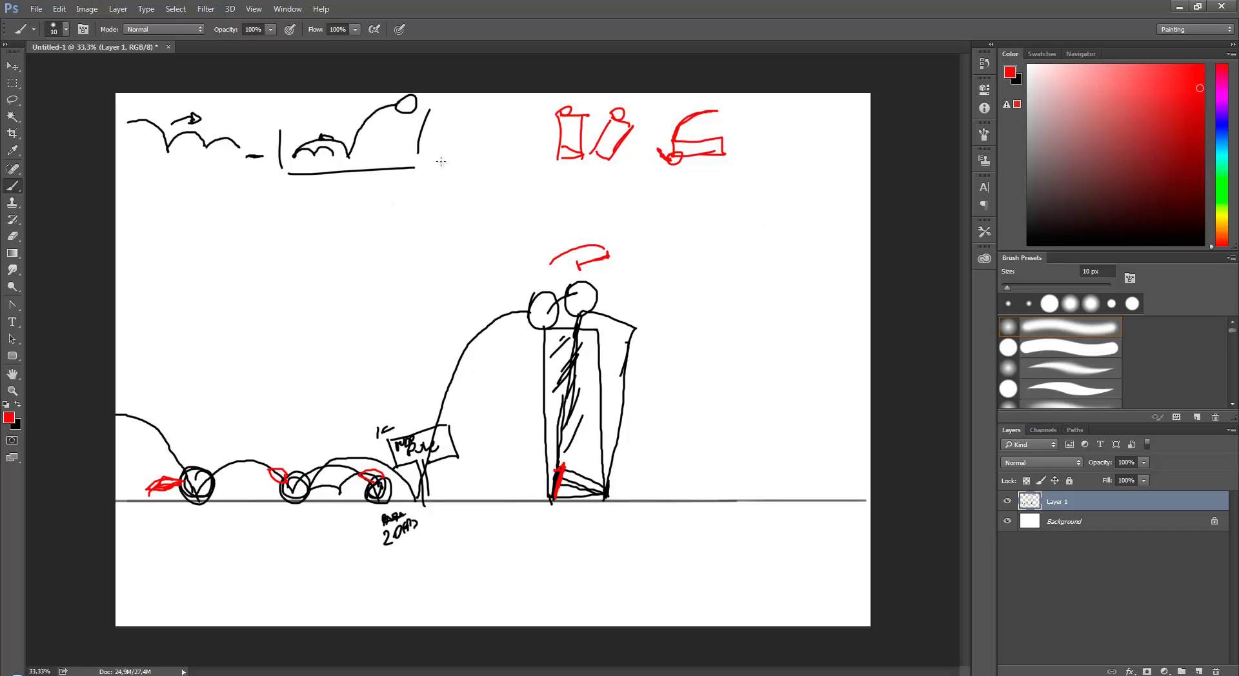
{"action": "mouse_move", "coordinate": [127, 118]}
{"action": "left_mouse_down"}
{"action": "mouse_move", "coordinate": [253, 156]}
{"action": "mouse_move", "coordinate": [348, 155]}
{"action": "mouse_move", "coordinate": [290, 164]}
{"action": "mouse_move", "coordinate": [314, 141]}
{"action": "left_mouse_up"}
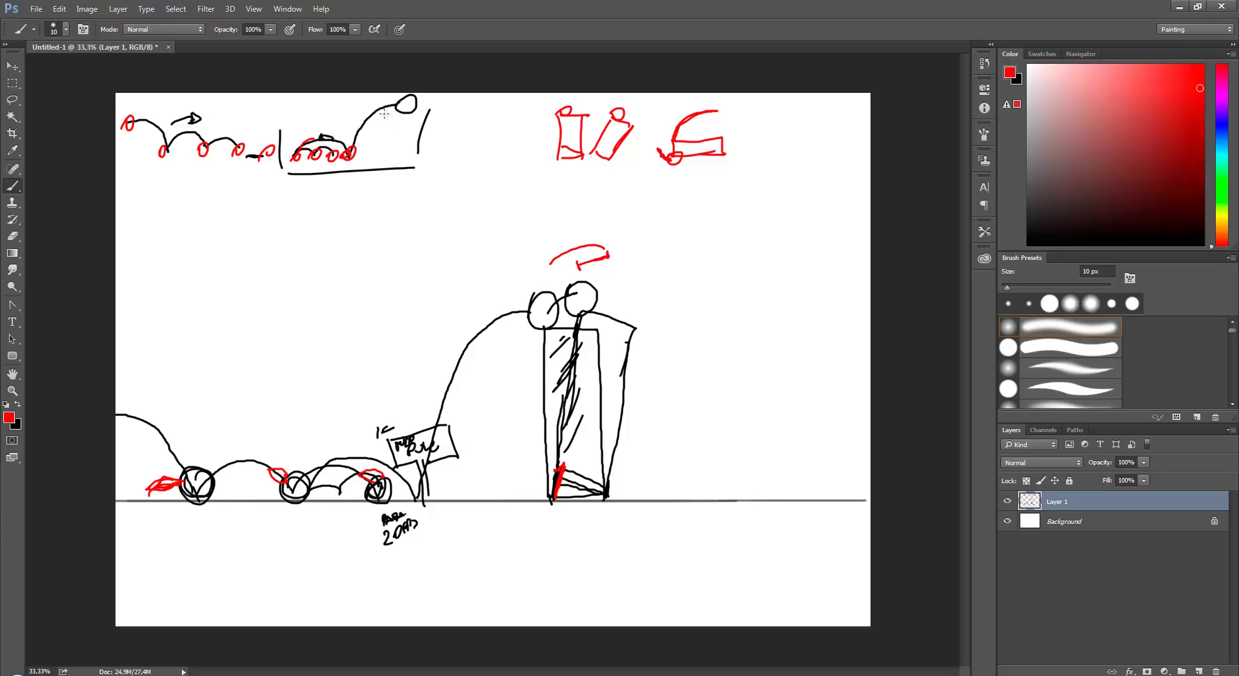
{"action": "left_click_drag", "start_coordinate": [410, 98], "coordinate": [408, 96]}
{"action": "left_click_drag", "start_coordinate": [566, 108], "coordinate": [608, 100]}
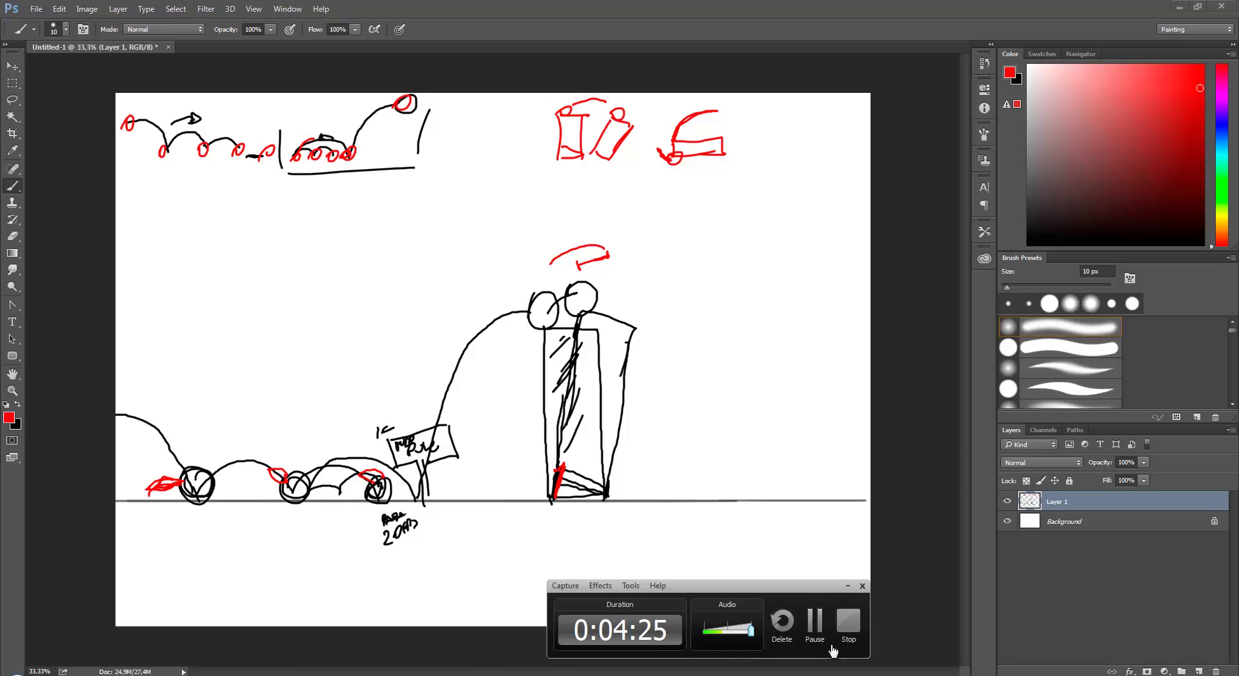
- Switch to After Effects and move the Dark Orange Solid 3 layer directly below the bola layer
{"action": "left_click", "coordinate": [810, 613]}
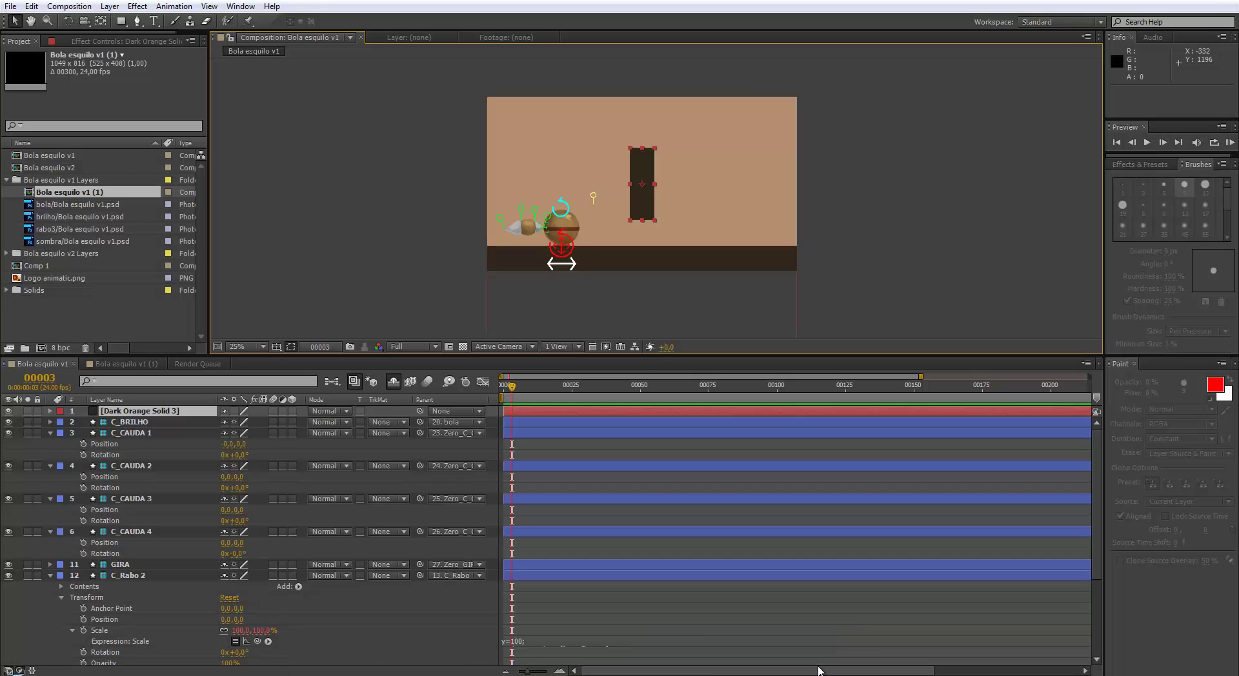
{"action": "left_click_drag", "start_coordinate": [184, 411], "coordinate": [161, 648]}
{"action": "left_click", "coordinate": [136, 659]}
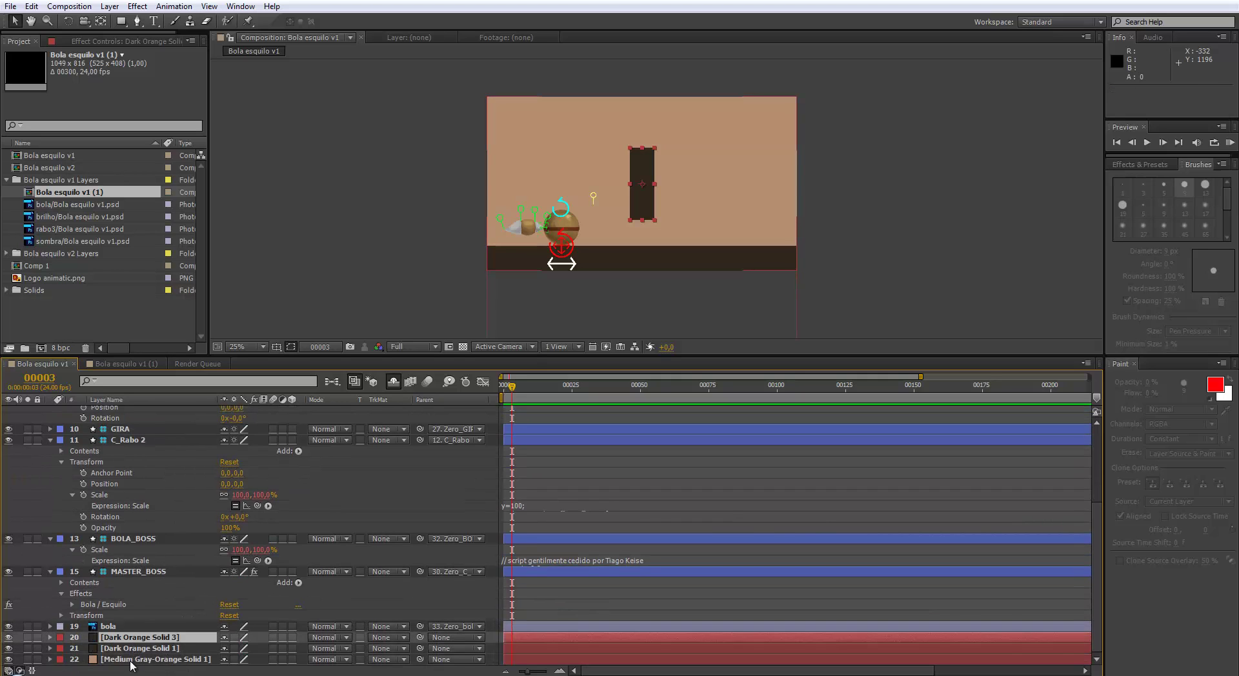
{"action": "left_click", "coordinate": [561, 265]}
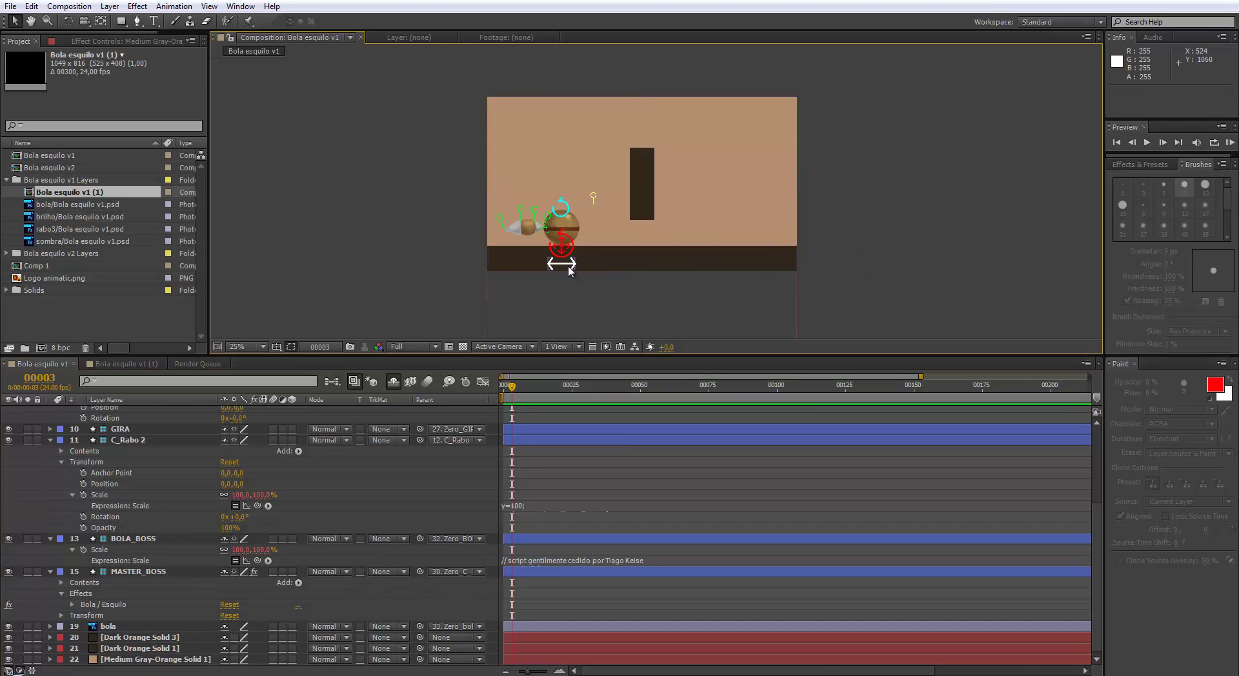
- Rename the Medium Gray-Orange Solid 1 layer as fundo
{"action": "left_click", "coordinate": [155, 649]}
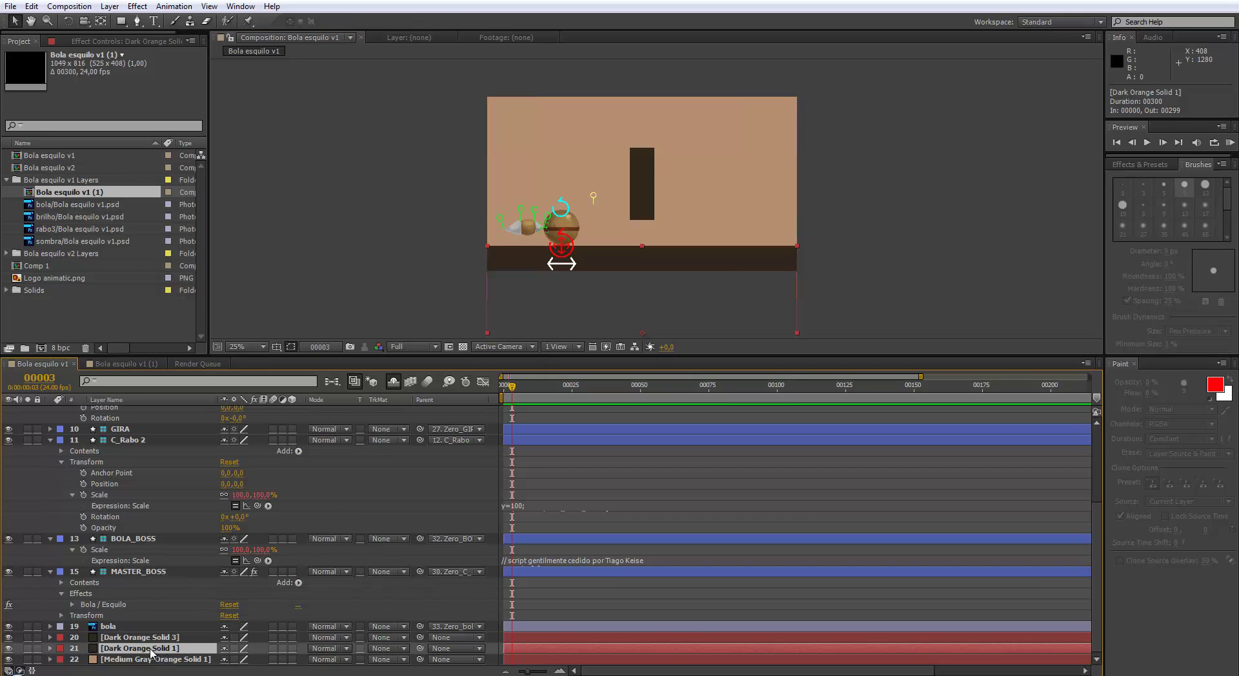
{"action": "left_click", "coordinate": [155, 660]}
{"action": "key", "text": "Return"}
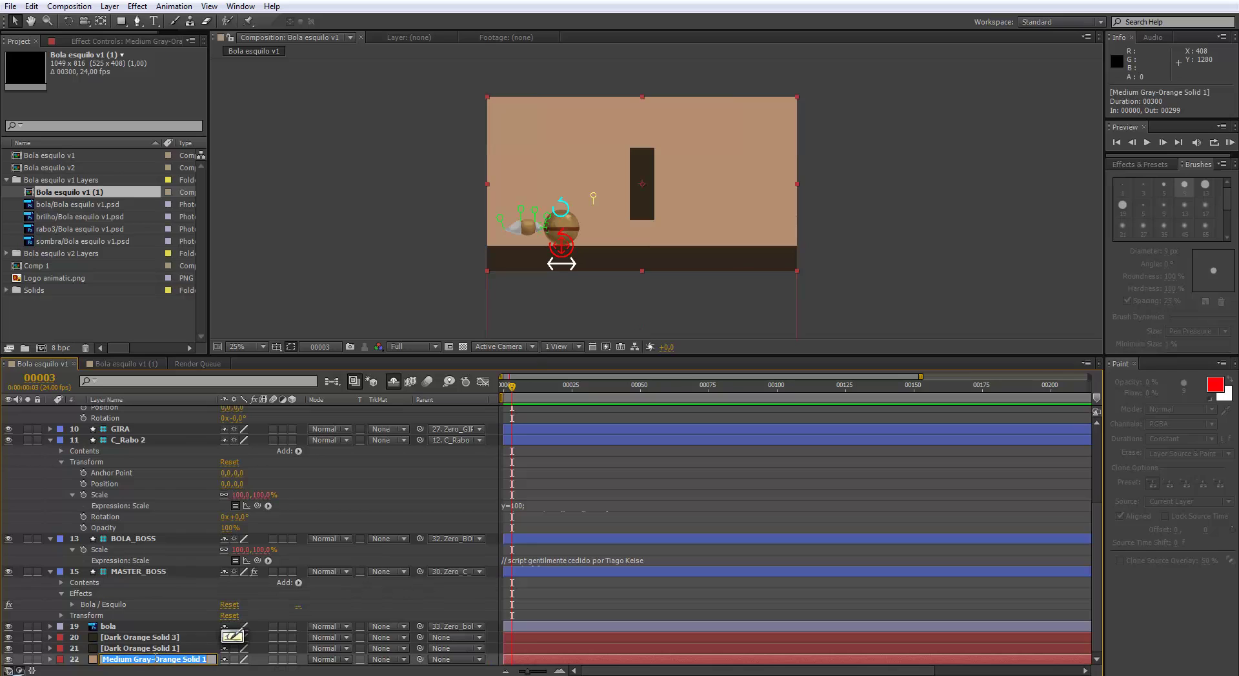
{"action": "type", "text": "fu"}
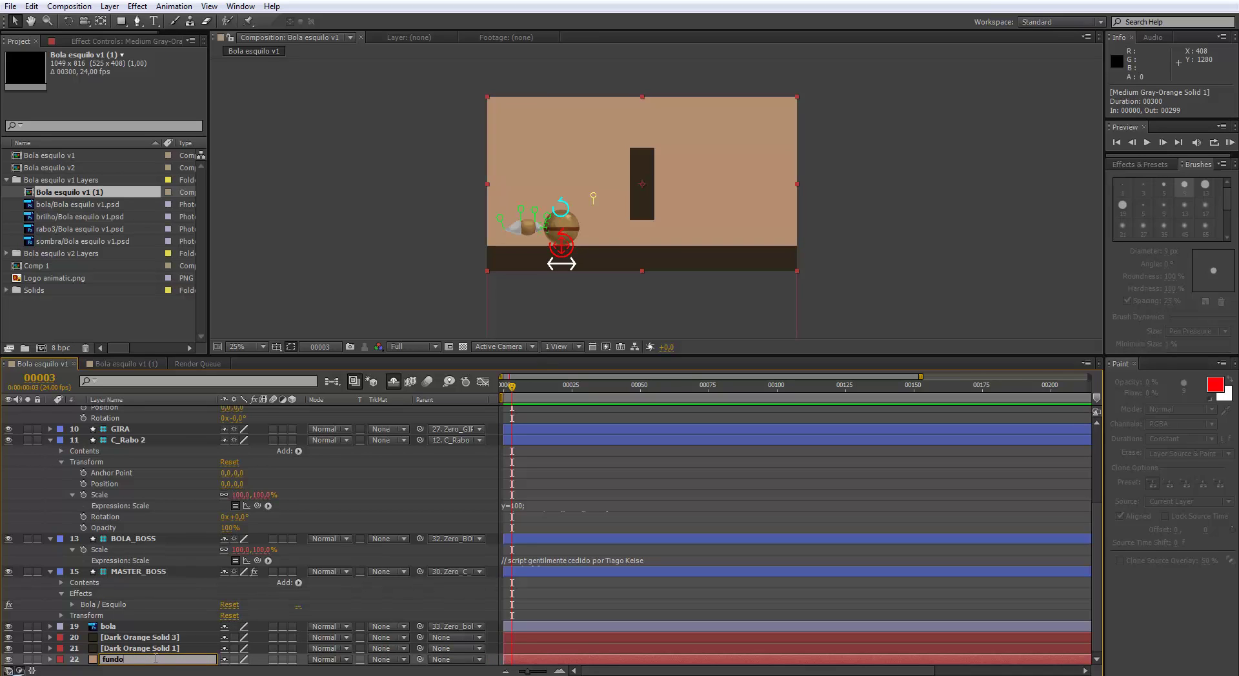
{"action": "type", "text": "ndo"}
{"action": "key", "text": "Return"}
- Rename the Dark Orange Solid 1 layer as chao
{"action": "left_click", "coordinate": [196, 650]}
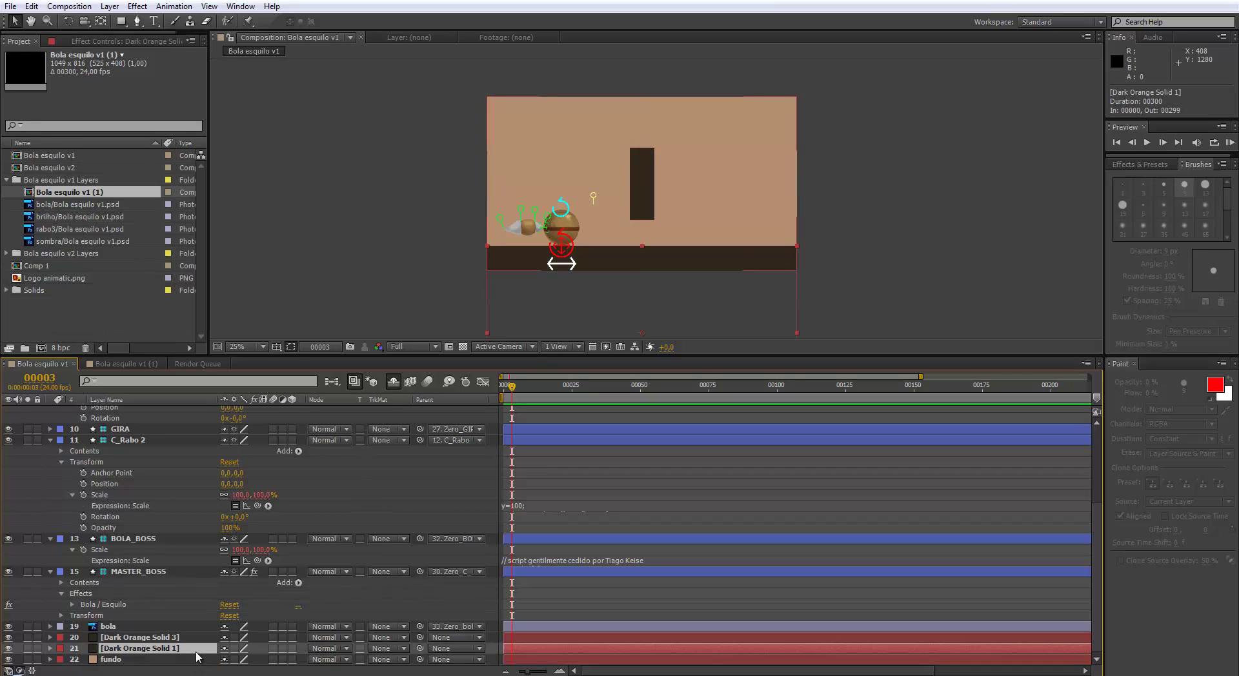
{"action": "key", "text": "Return"}
{"action": "type", "text": "chao"}
{"action": "key", "text": "Return"}
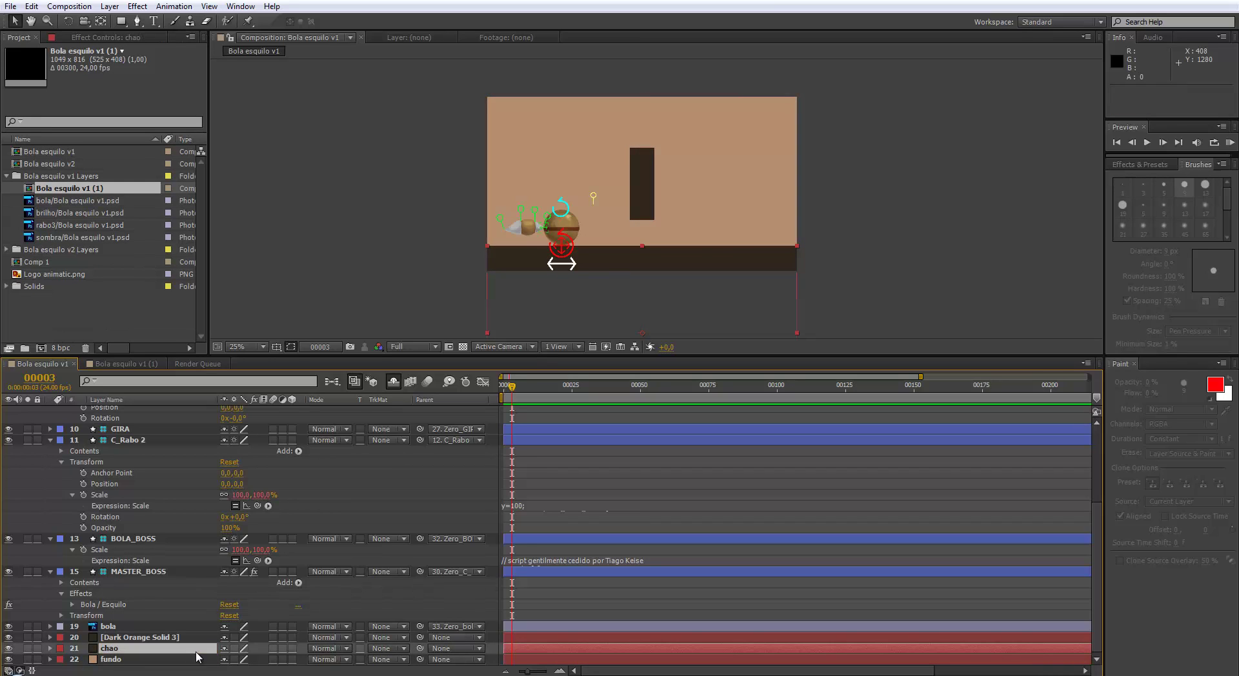
- Move the Dark Orange Solid 3 pillar to the right and down onto the floor, at about 1304, 696
{"action": "left_click", "coordinate": [166, 638]}
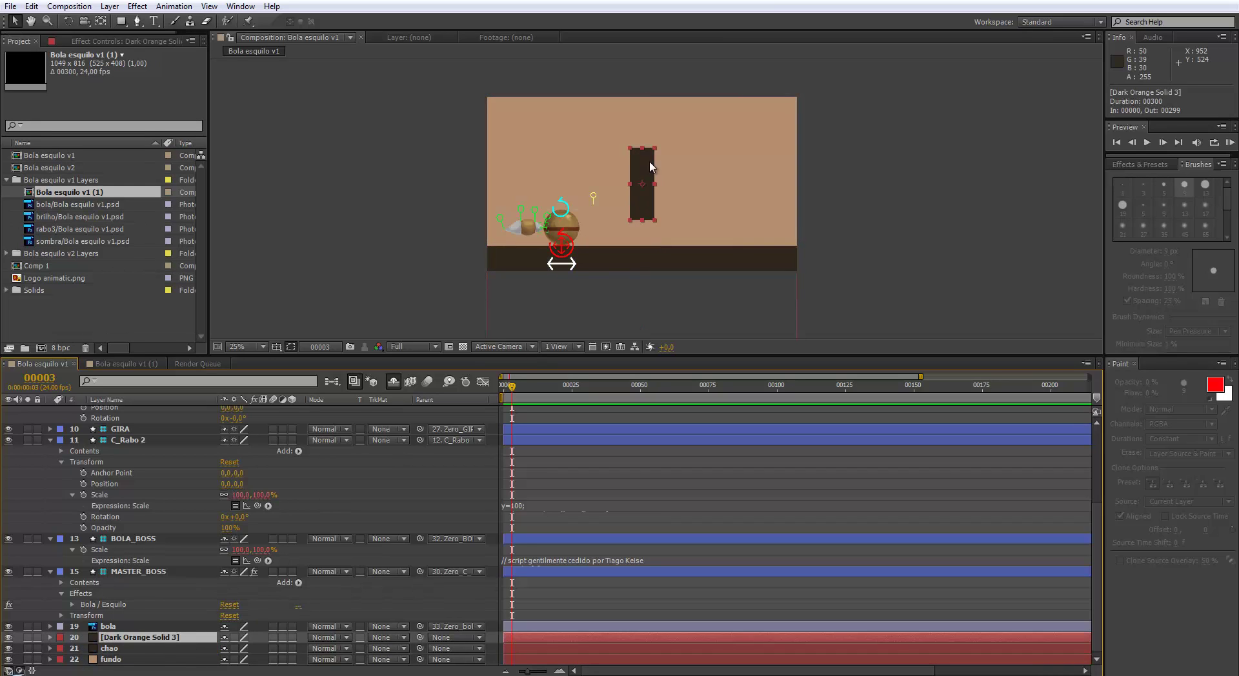
{"action": "left_click_drag", "start_coordinate": [648, 178], "coordinate": [702, 196]}
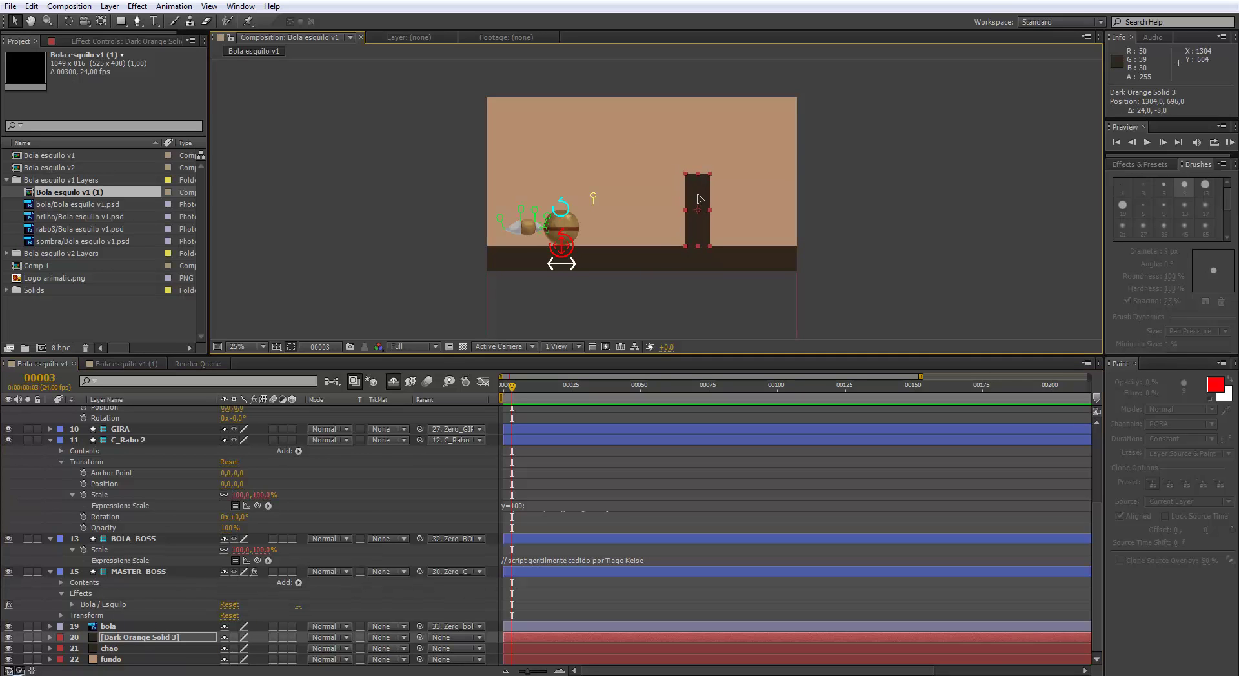
- Recolor the Dark Orange Solid 3 pillar to a muted, grayish royal blue in its solid settings
{"action": "left_click", "coordinate": [110, 6]}
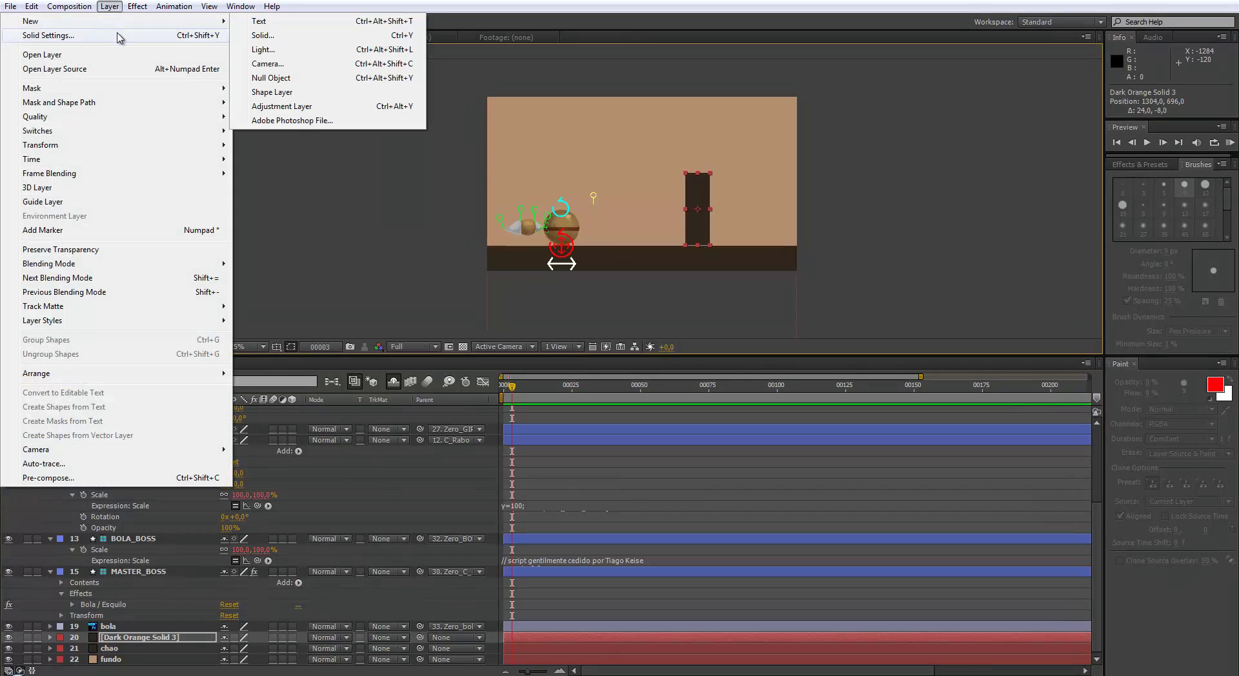
{"action": "left_click", "coordinate": [208, 37]}
{"action": "left_click", "coordinate": [610, 413]}
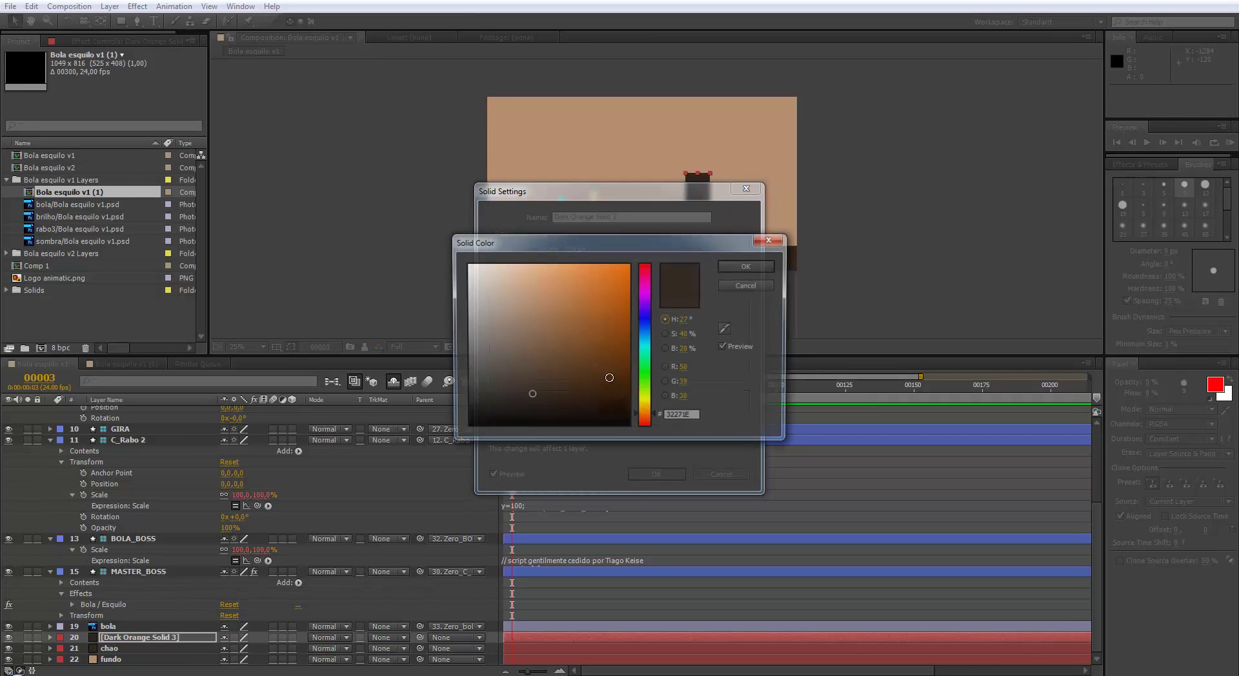
{"action": "left_click_drag", "start_coordinate": [645, 369], "coordinate": [645, 324]}
{"action": "left_click_drag", "start_coordinate": [545, 335], "coordinate": [557, 280]}
{"action": "left_click_drag", "start_coordinate": [645, 325], "coordinate": [645, 329]}
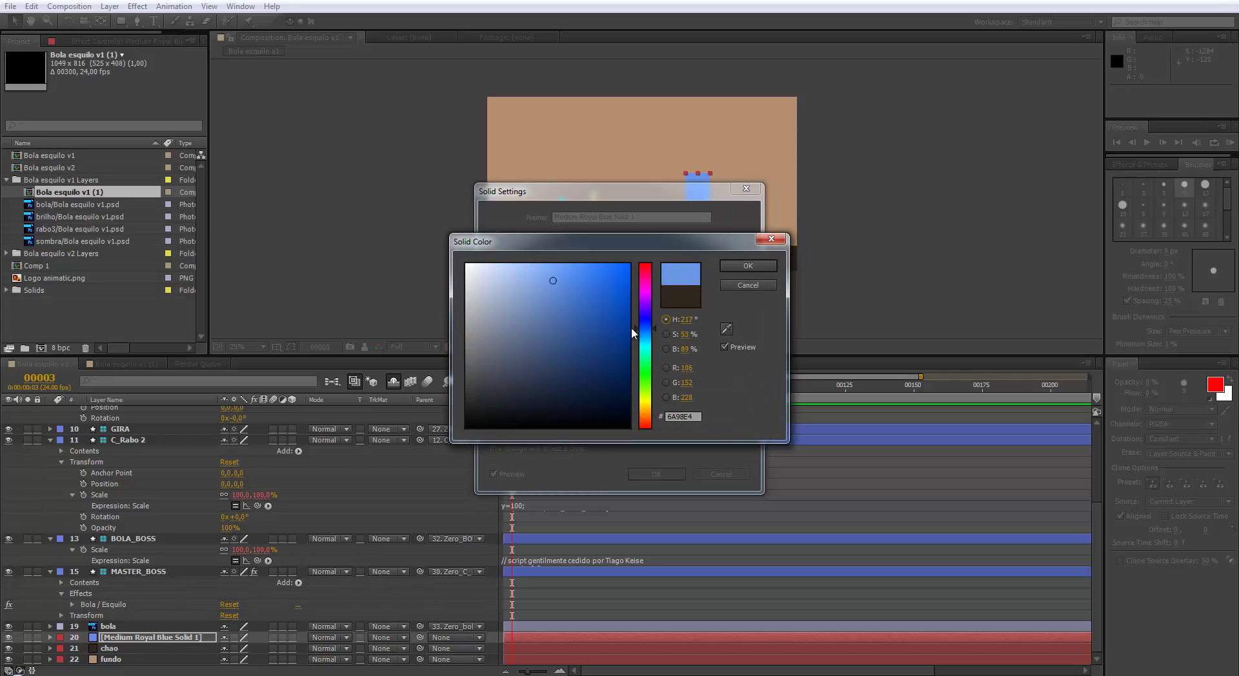
{"action": "left_click", "coordinate": [532, 315]}
{"action": "left_click", "coordinate": [741, 269]}
- Set the pillar solid's width to 130 px and apply the settings
{"action": "left_click_drag", "start_coordinate": [646, 191], "coordinate": [379, 155]}
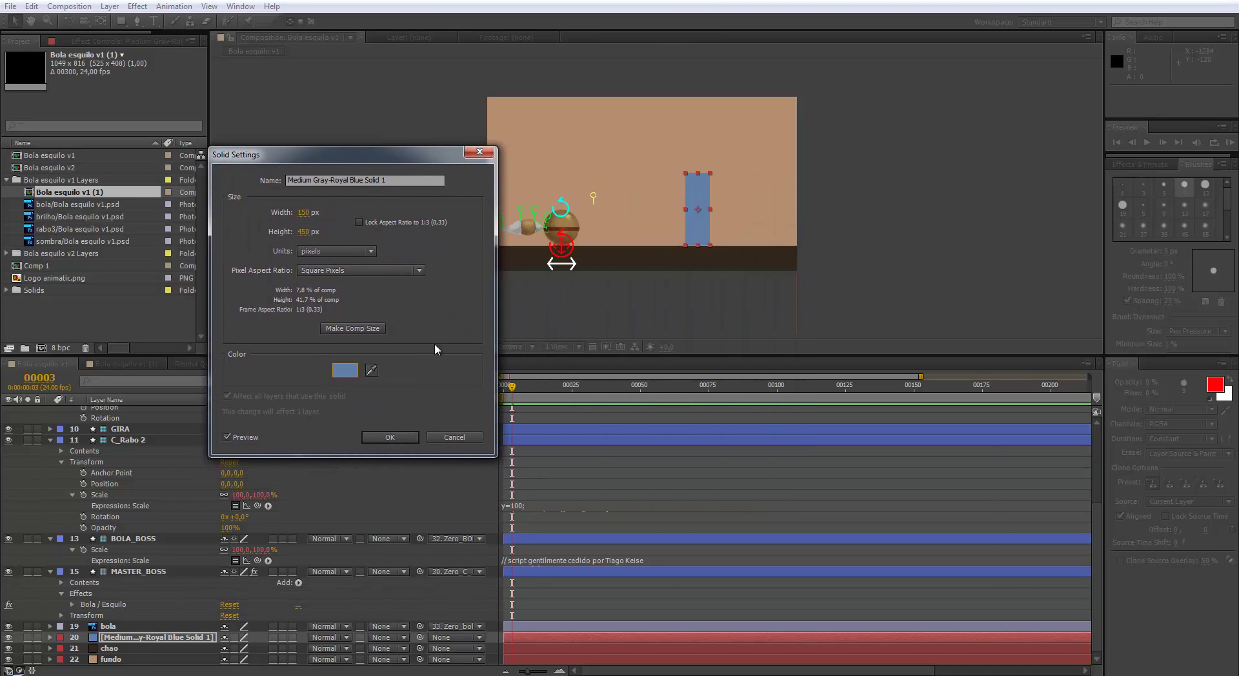
{"action": "left_click", "coordinate": [303, 212]}
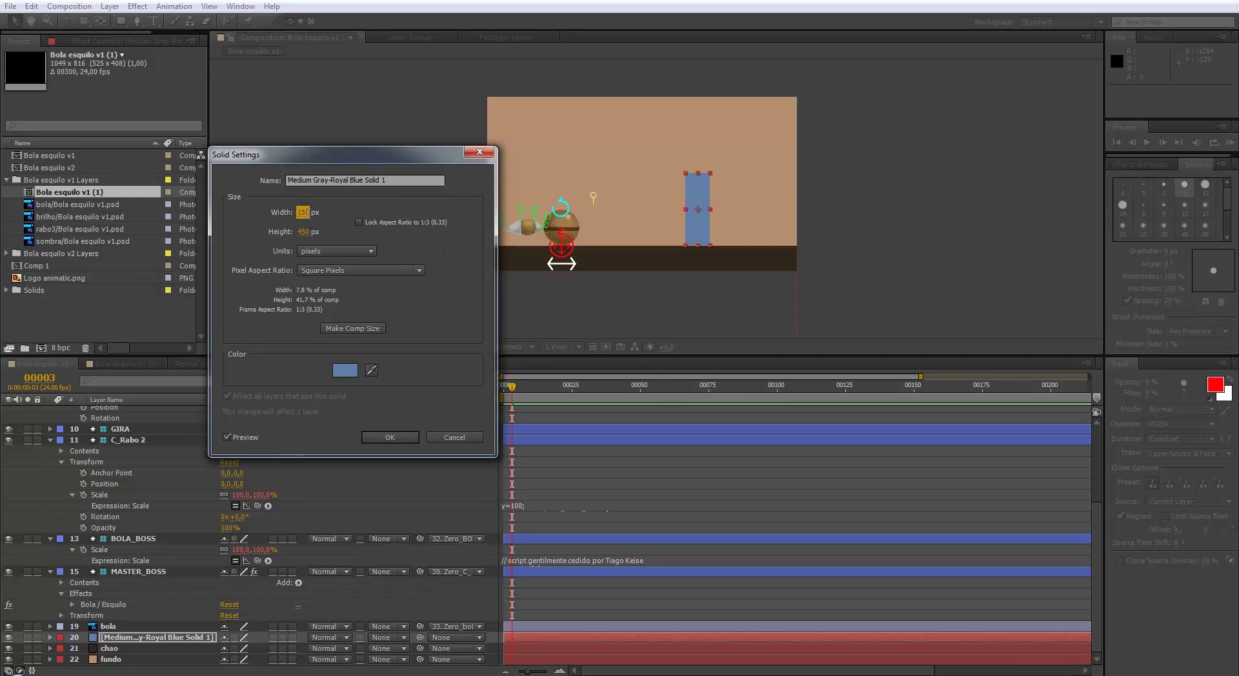
{"action": "left_click", "coordinate": [305, 231]}
{"action": "key", "text": "shift+Tab"}
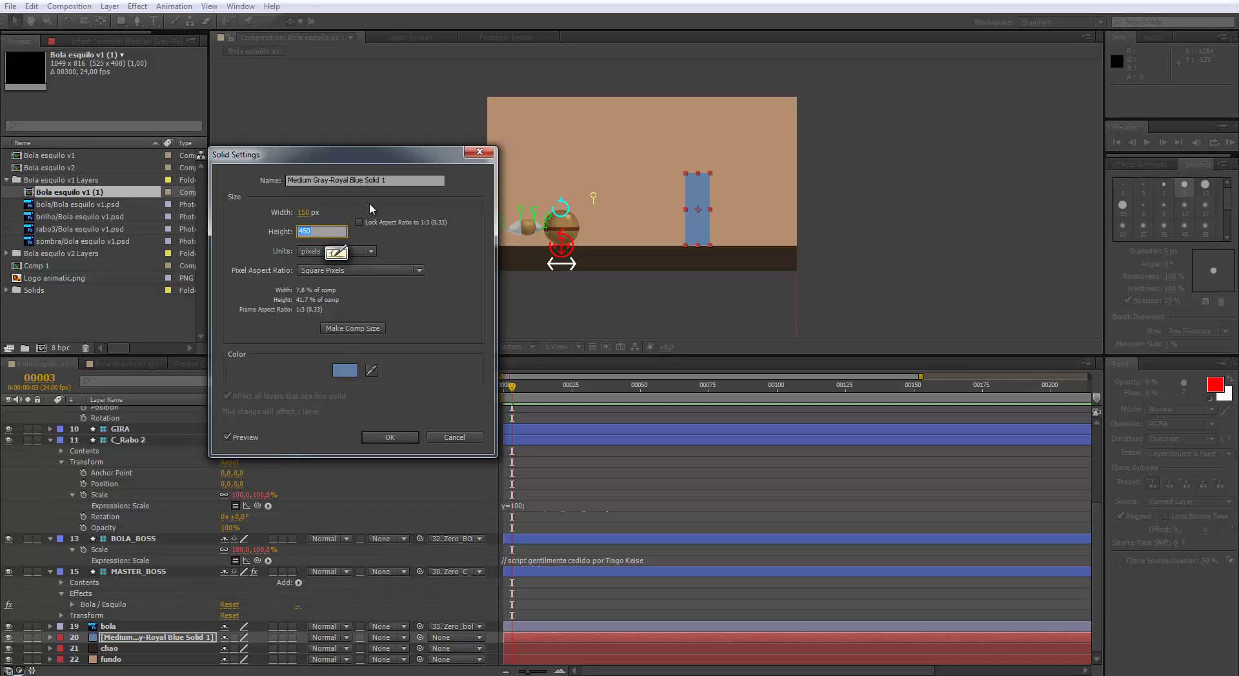
{"action": "type", "text": "130"}
{"action": "key", "text": "Return"}
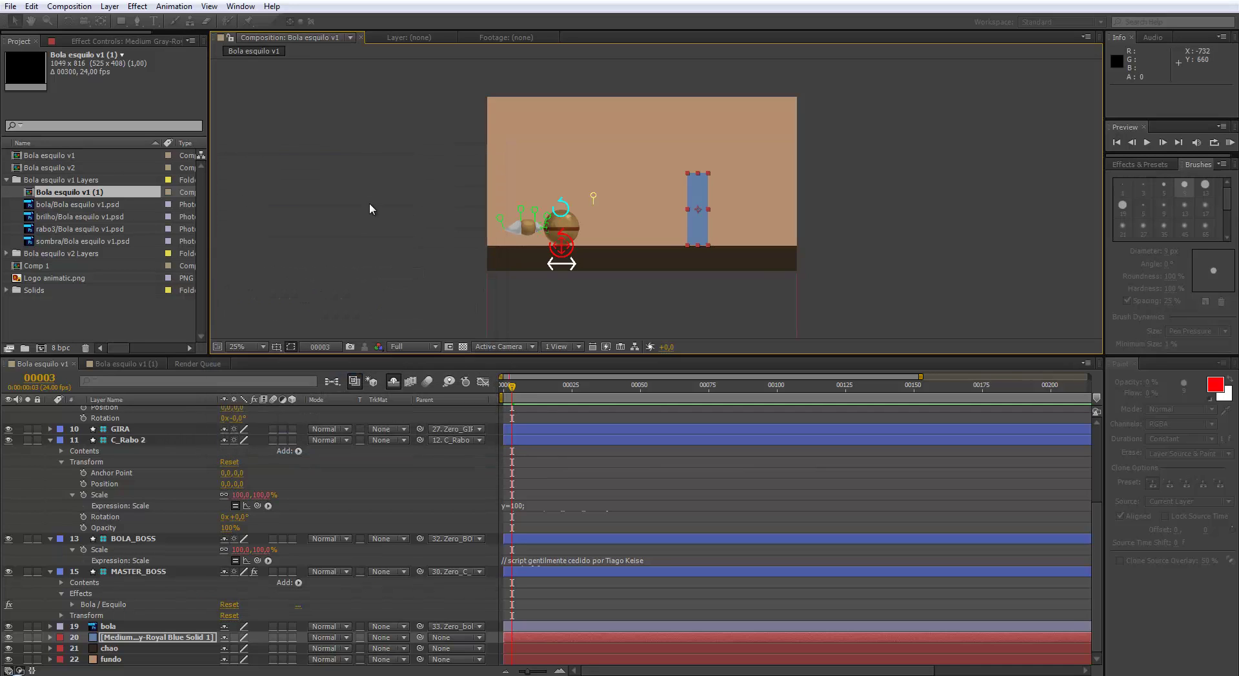
- Nudge the blue pillar down to position 1304, 702 so its base meets the floor
{"action": "left_click", "coordinate": [877, 221]}
{"action": "key", "text": "z"}
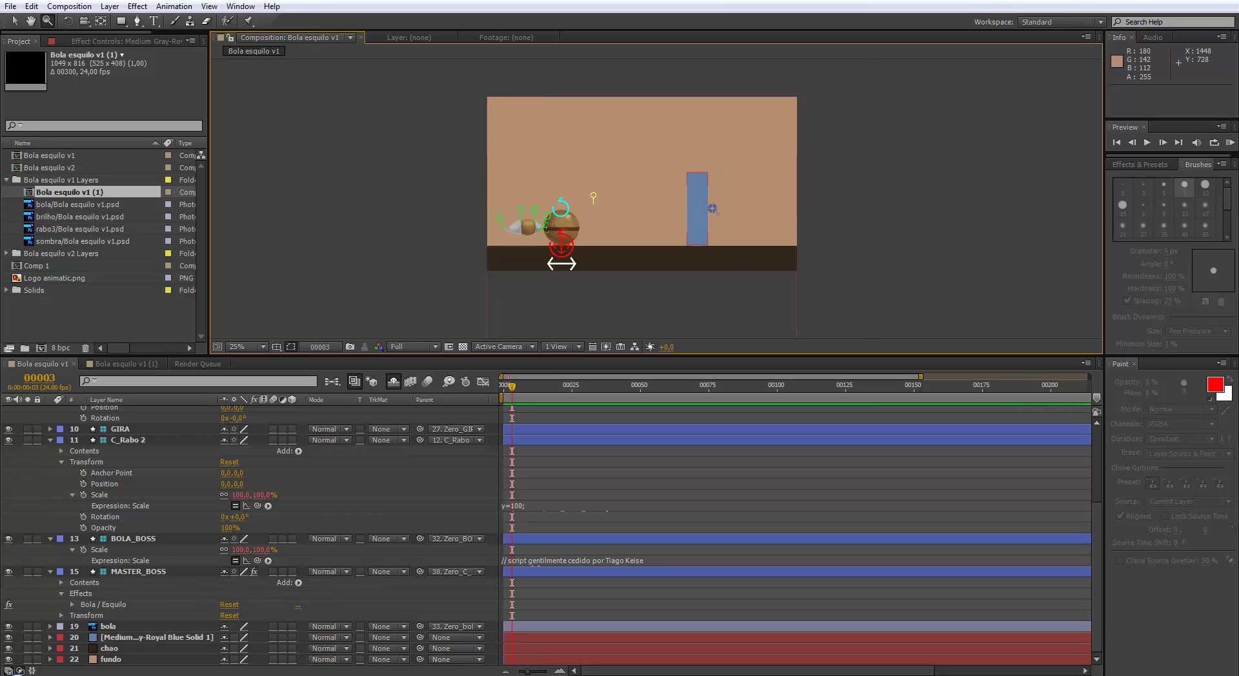
{"action": "left_click", "coordinate": [691, 205]}
{"action": "left_click_drag", "start_coordinate": [691, 205], "coordinate": [644, 182]}
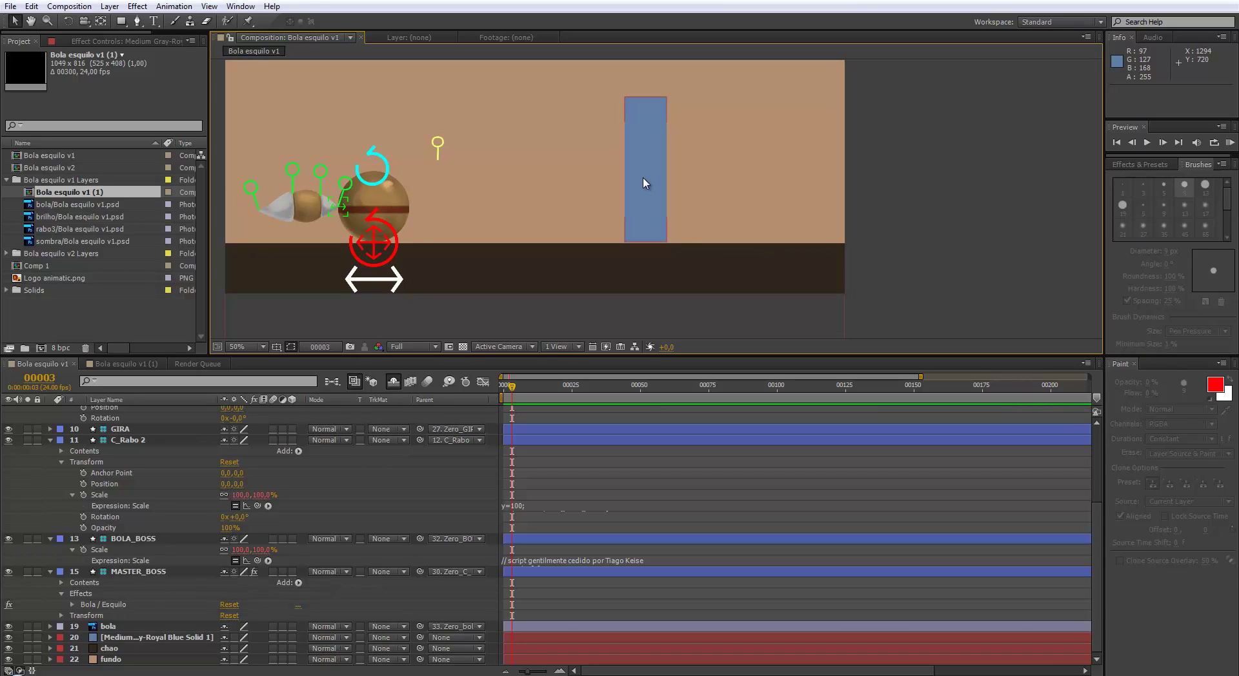
{"action": "left_click", "coordinate": [665, 196]}
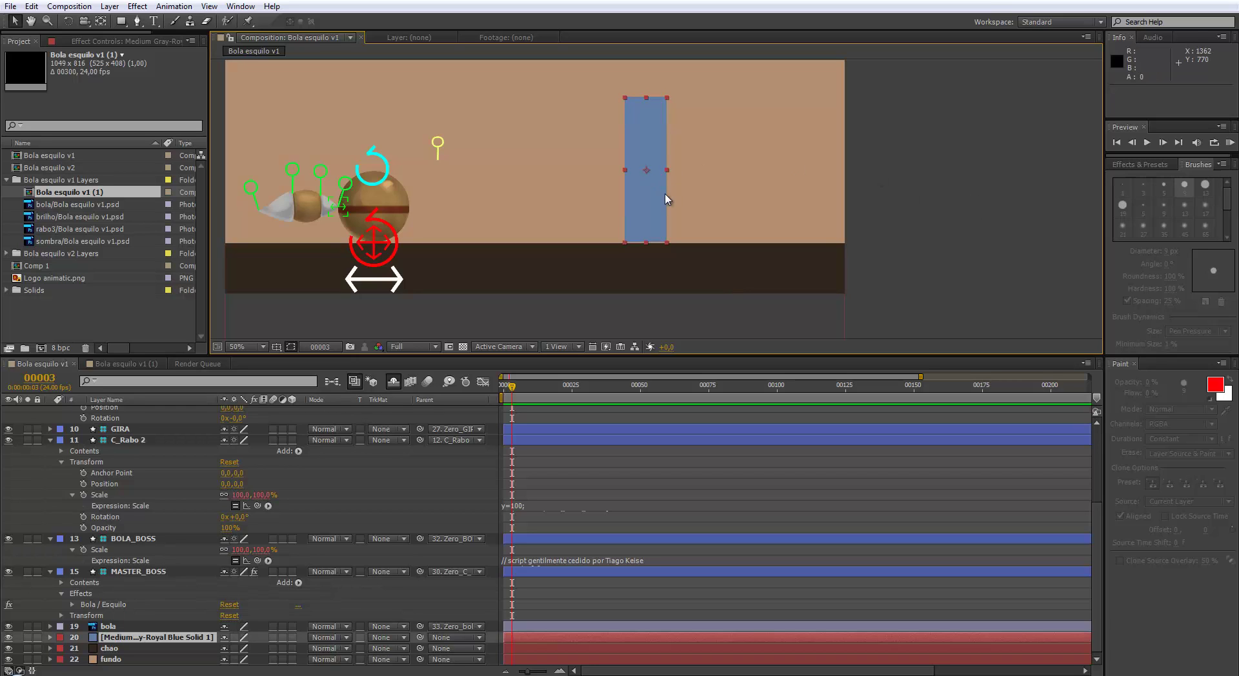
{"action": "key", "text": "Down"}
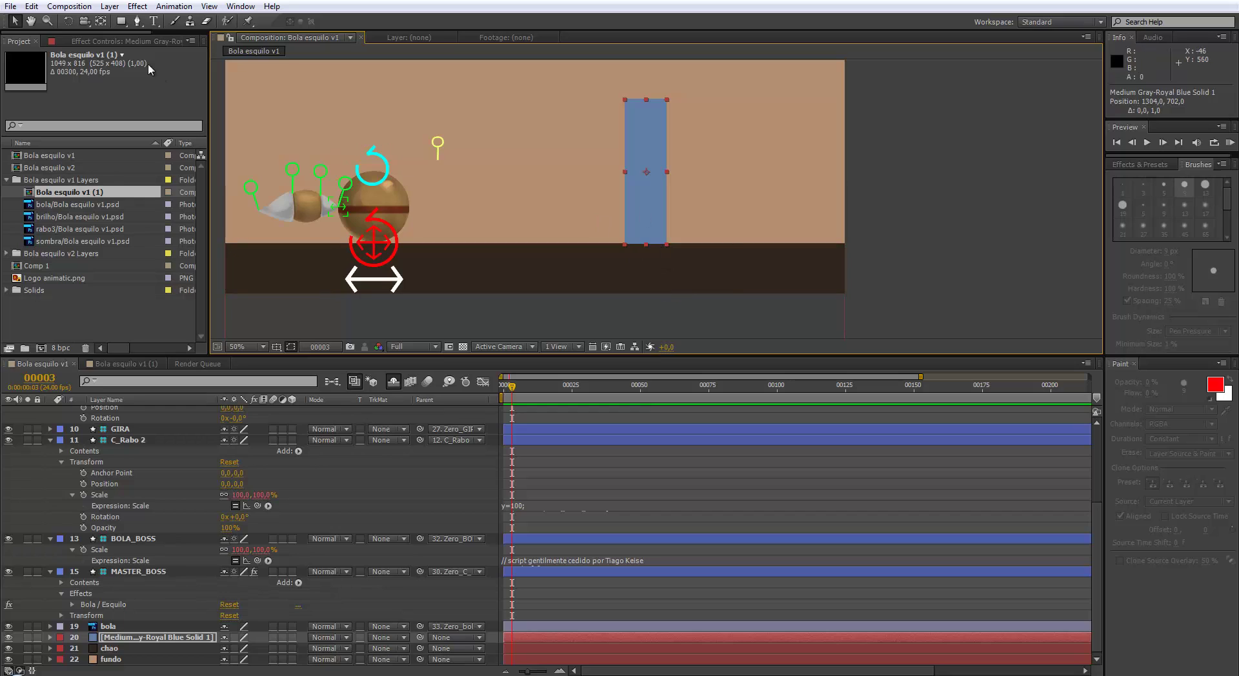
- Move the pillar's anchor point toward its lower-left corner, then try rotating the pillar and undo the rotation
{"action": "left_click", "coordinate": [102, 23]}
{"action": "left_click_drag", "start_coordinate": [646, 171], "coordinate": [613, 238]}
{"action": "key", "text": "w"}
{"action": "key", "text": "ctrl+z"}
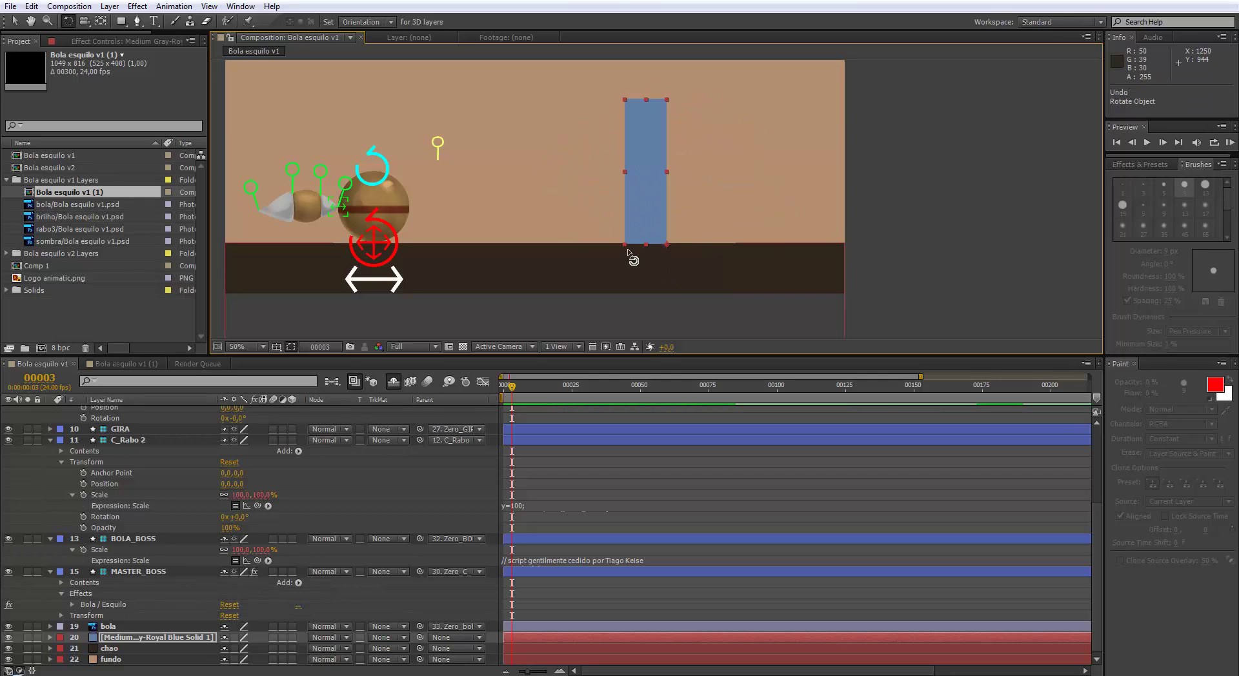
{"action": "left_click", "coordinate": [922, 240]}
{"action": "key", "text": "v"}
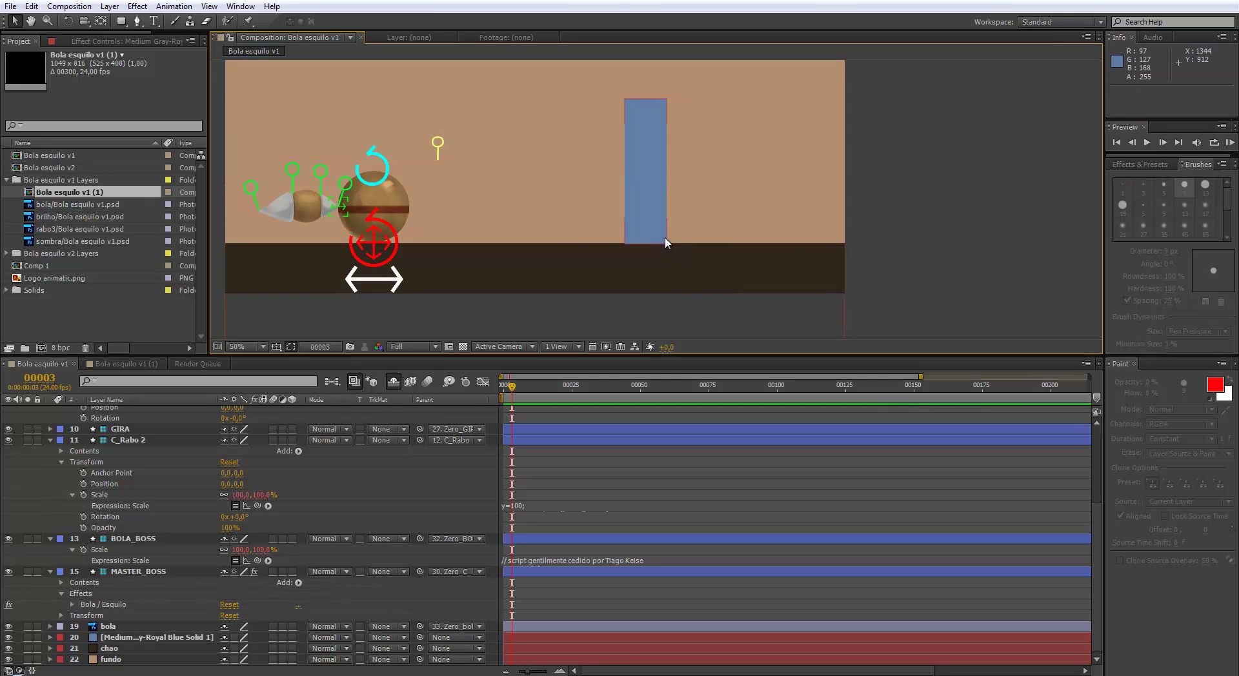
- Add a null object and place it below the pillar's lower-left corner, at about 1238, 926
{"action": "left_click", "coordinate": [649, 223]}
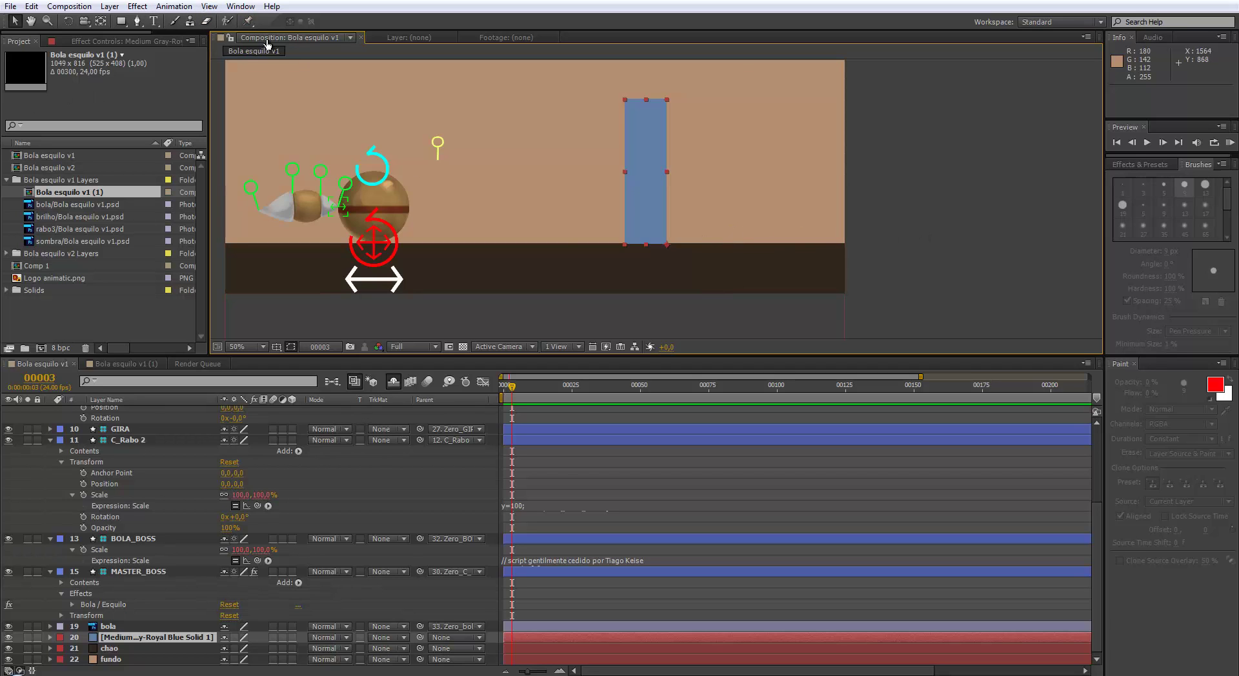
{"action": "left_click", "coordinate": [109, 7]}
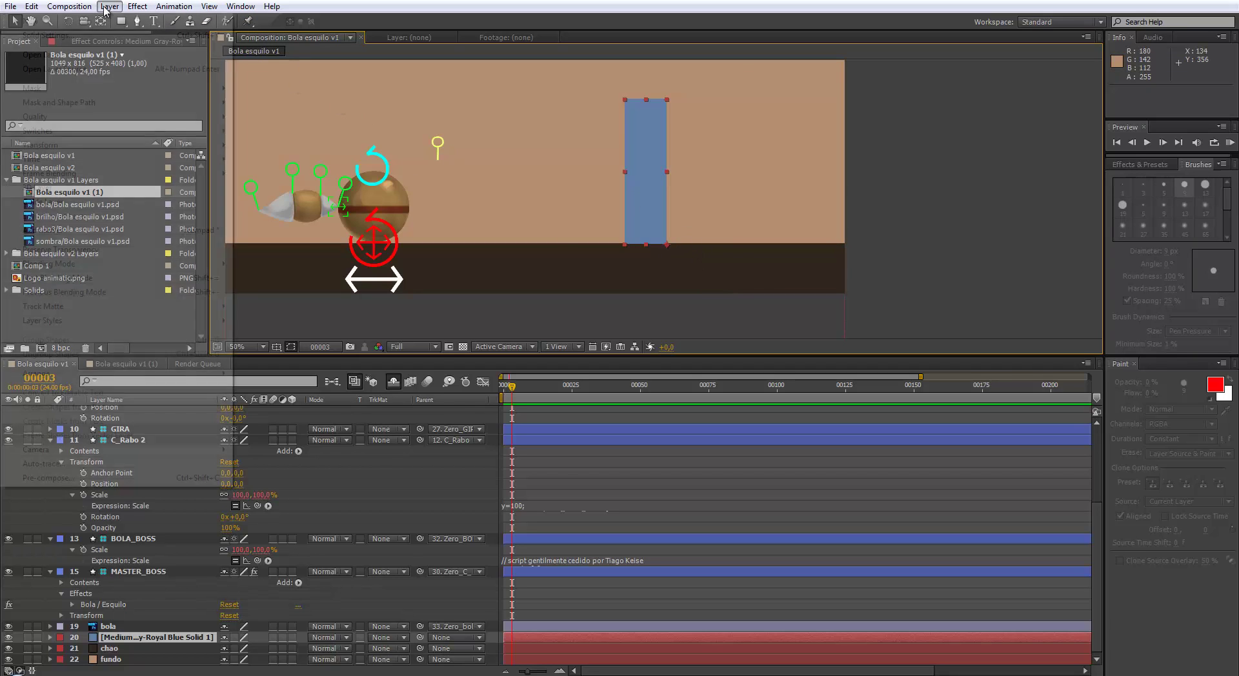
{"action": "mouse_move", "coordinate": [115, 21]}
{"action": "left_click", "coordinate": [271, 78]}
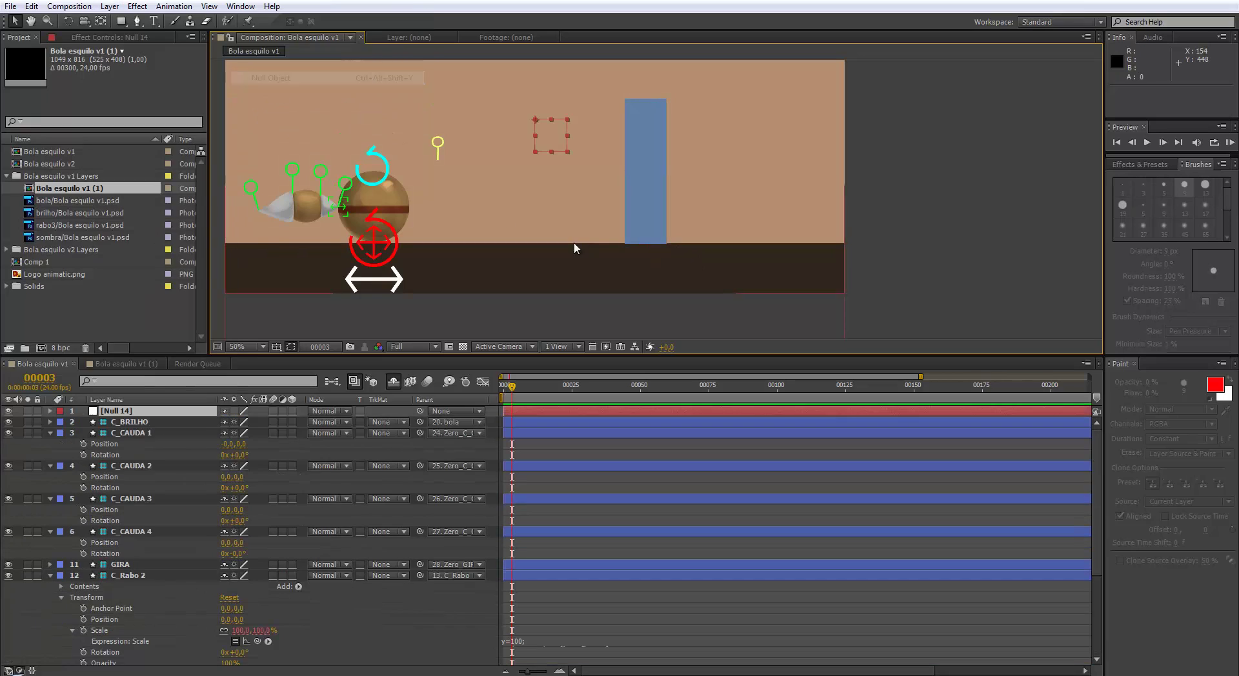
{"action": "left_click_drag", "start_coordinate": [552, 139], "coordinate": [635, 267]}
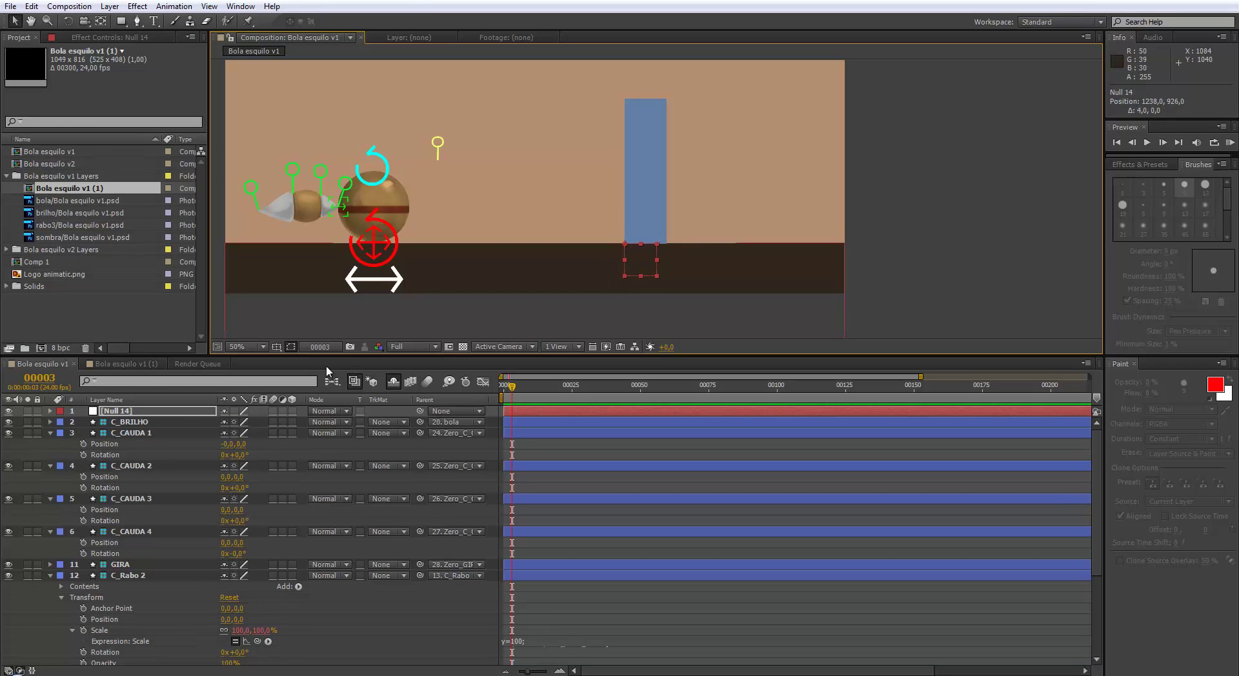
- Rename the null ROTACAO_MURO and move it directly above the blue pillar's layer
{"action": "key", "text": "Return"}
{"action": "type", "text": "c"}
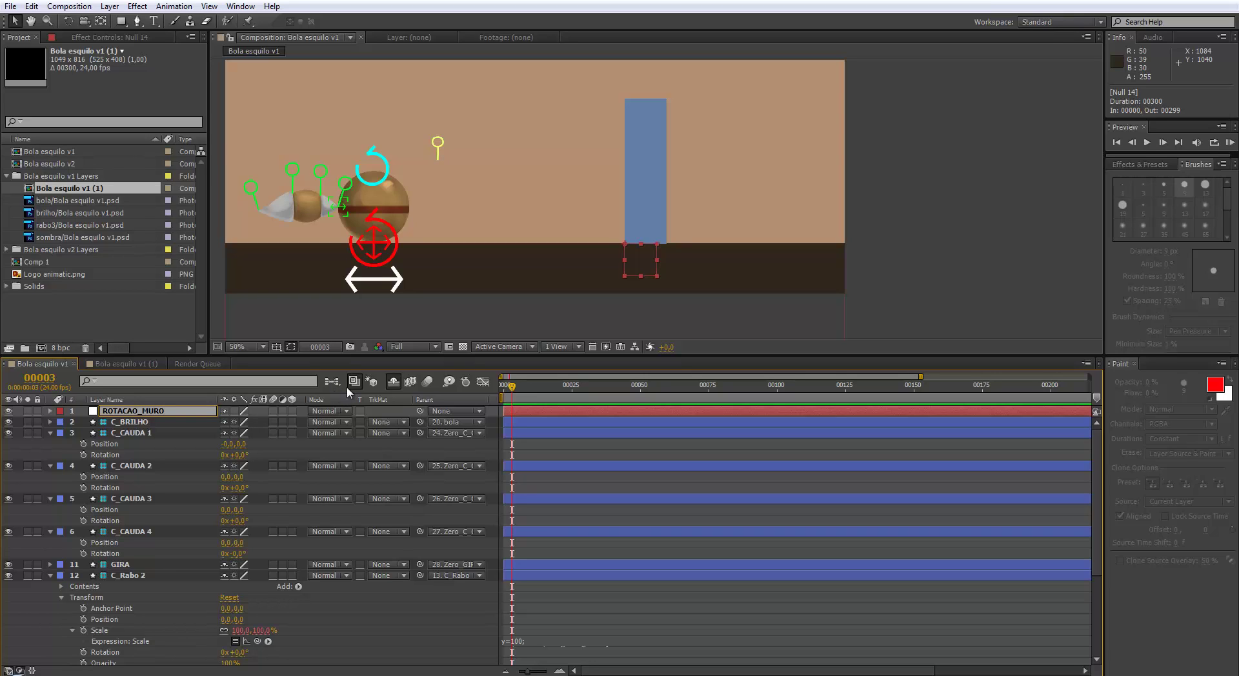
{"action": "left_click", "coordinate": [656, 213]}
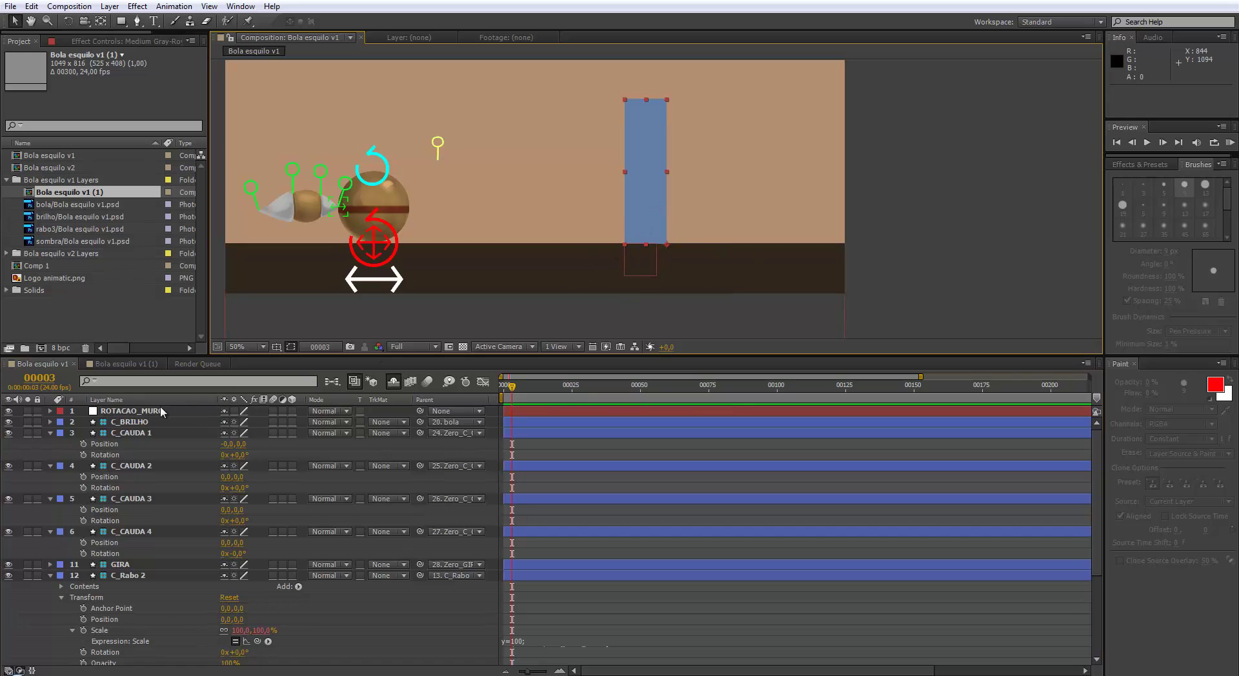
{"action": "left_click_drag", "start_coordinate": [162, 412], "coordinate": [144, 641]}
- Rename the blue solid layer MURO and parent it to the ROTACAO_MURO null
{"action": "left_click", "coordinate": [148, 639]}
{"action": "key", "text": "Return"}
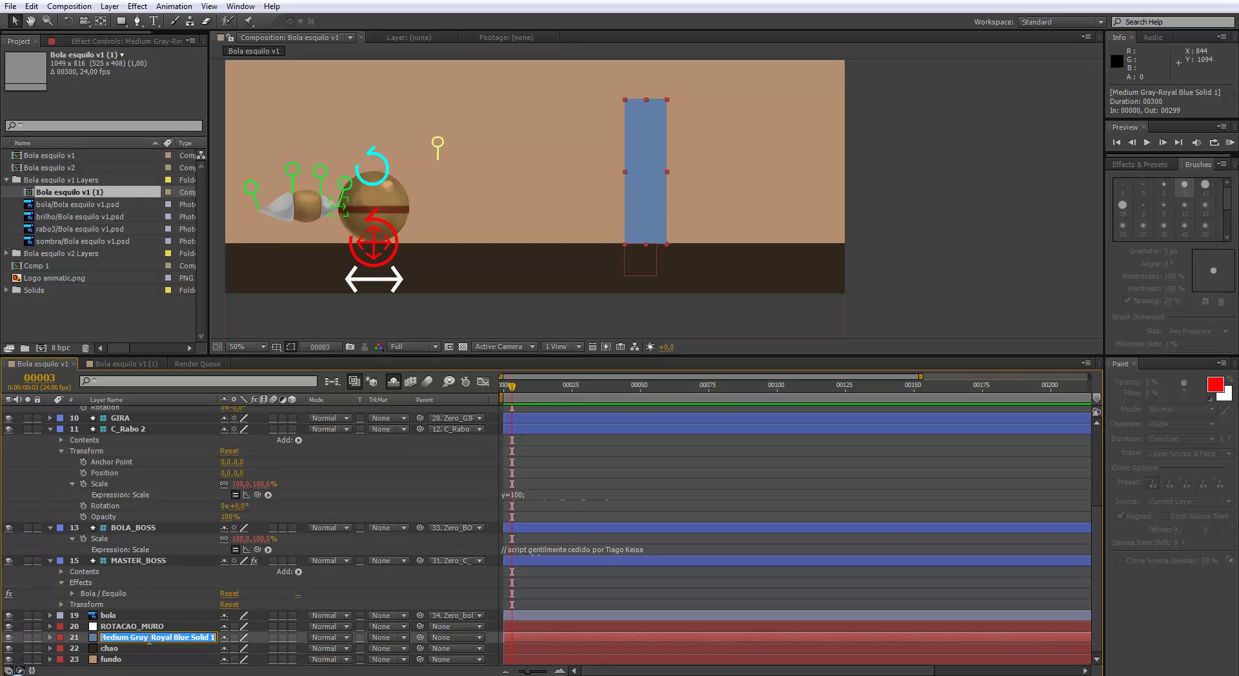
{"action": "type", "text": "MURO"}
{"action": "key", "text": "Return"}
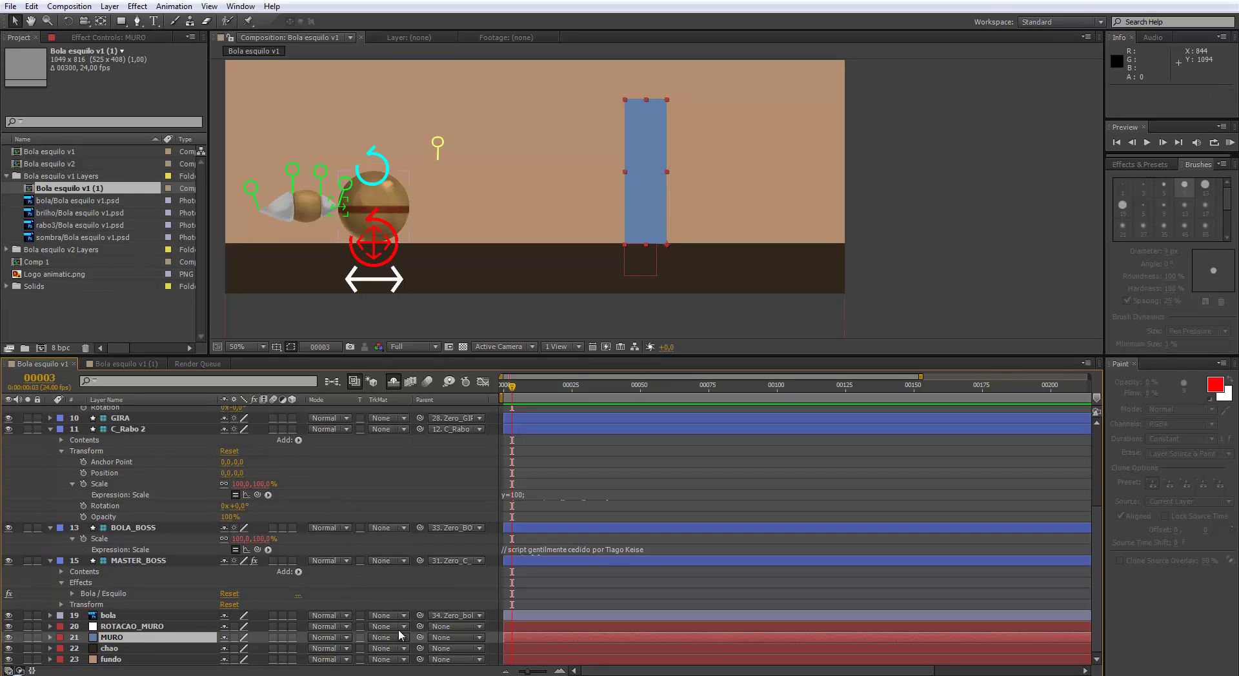
{"action": "left_click_drag", "start_coordinate": [420, 638], "coordinate": [142, 635]}
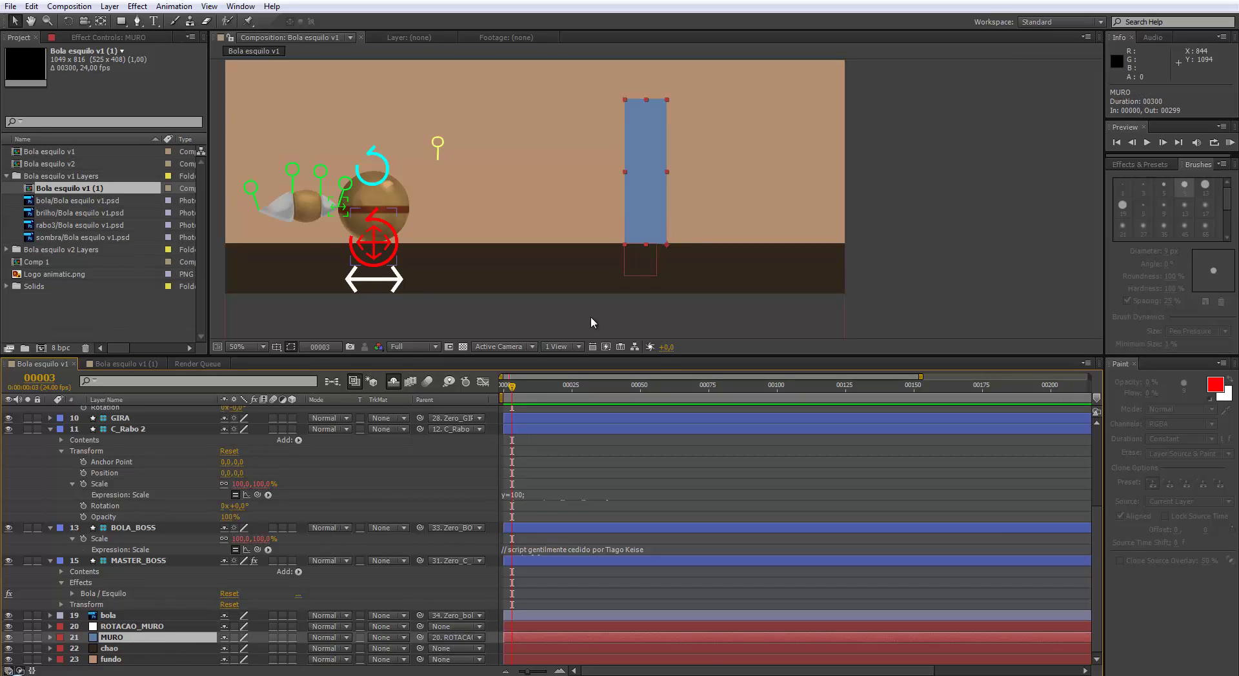
- Test the rotation of the MURO wall and of its ROTACAO_MURO null, undoing each rotation
{"action": "key", "text": "w"}
{"action": "left_click_drag", "start_coordinate": [650, 218], "coordinate": [651, 266]}
{"action": "key", "text": "ctrl+z"}
{"action": "left_click", "coordinate": [651, 266]}
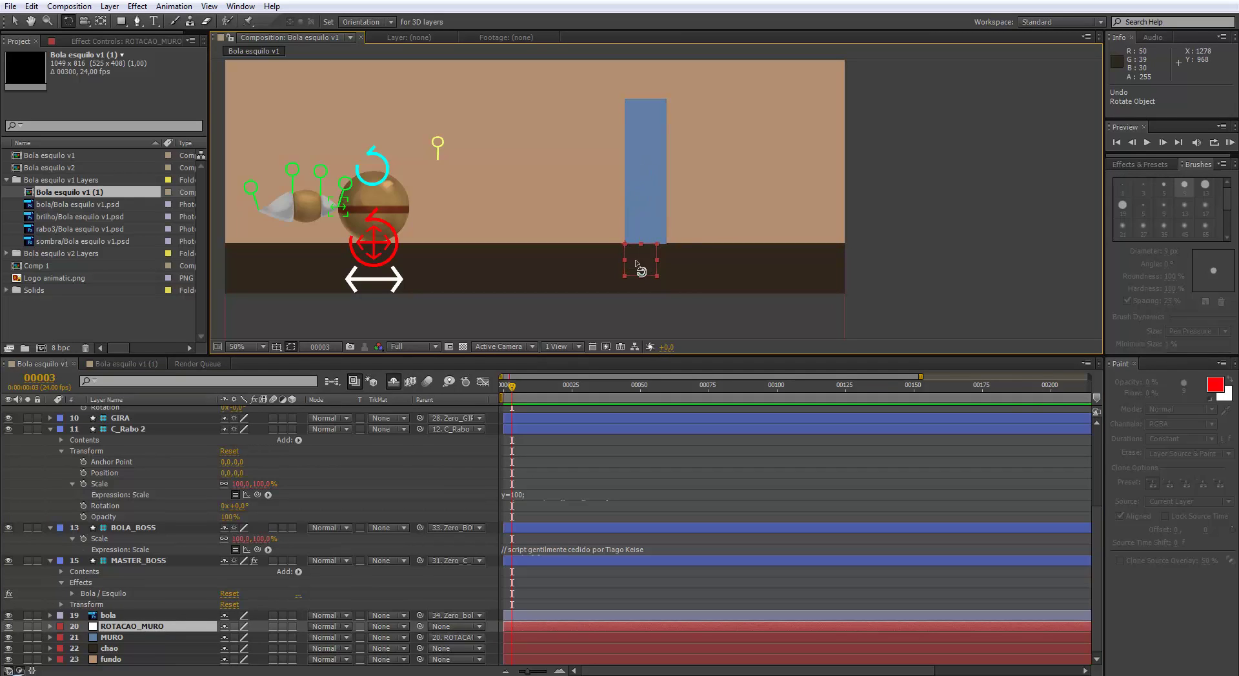
{"action": "left_click_drag", "start_coordinate": [649, 267], "coordinate": [655, 299]}
{"action": "key", "text": "ctrl+z"}
{"action": "left_click", "coordinate": [695, 299]}
{"action": "key", "text": "v"}
- Scale the squirrel ball's MASTER_BOSS control down to about half size and place it on the floor at about -754, 8
{"action": "left_click", "coordinate": [402, 276]}
{"action": "left_click_drag", "start_coordinate": [402, 273], "coordinate": [620, 187]}
{"action": "left_click_drag", "start_coordinate": [469, 252], "coordinate": [449, 264]}
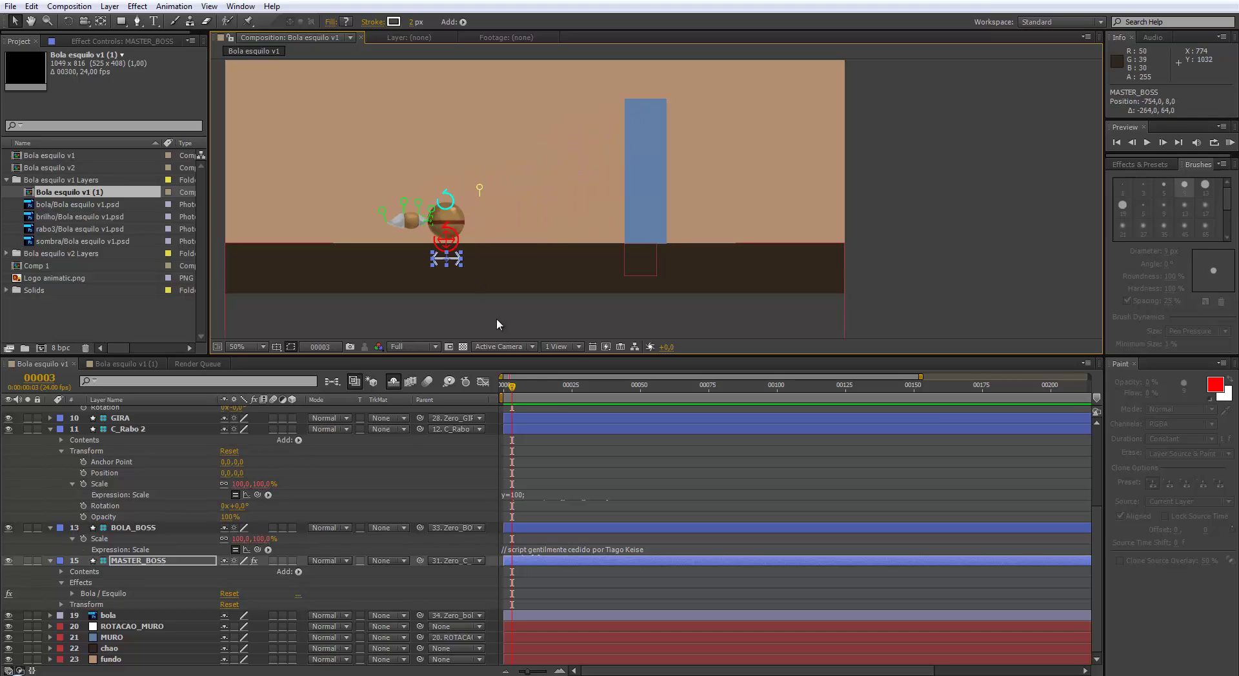
{"action": "left_click", "coordinate": [645, 157]}
{"action": "left_click", "coordinate": [455, 258]}
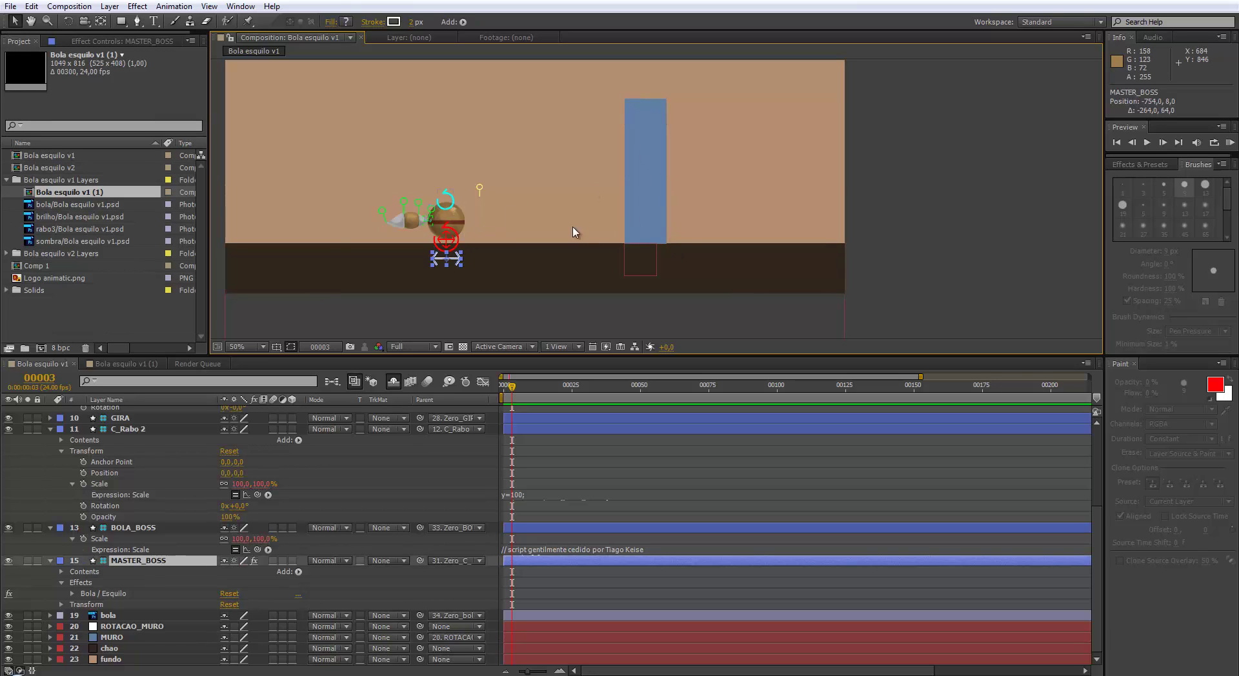
- Try rotating the MURO wall beside the smaller ball and undo the rotation
{"action": "key", "text": "w"}
{"action": "left_click_drag", "start_coordinate": [648, 234], "coordinate": [706, 296]}
{"action": "key", "text": "ctrl+z"}
{"action": "left_click", "coordinate": [921, 246]}
{"action": "key", "text": "v"}
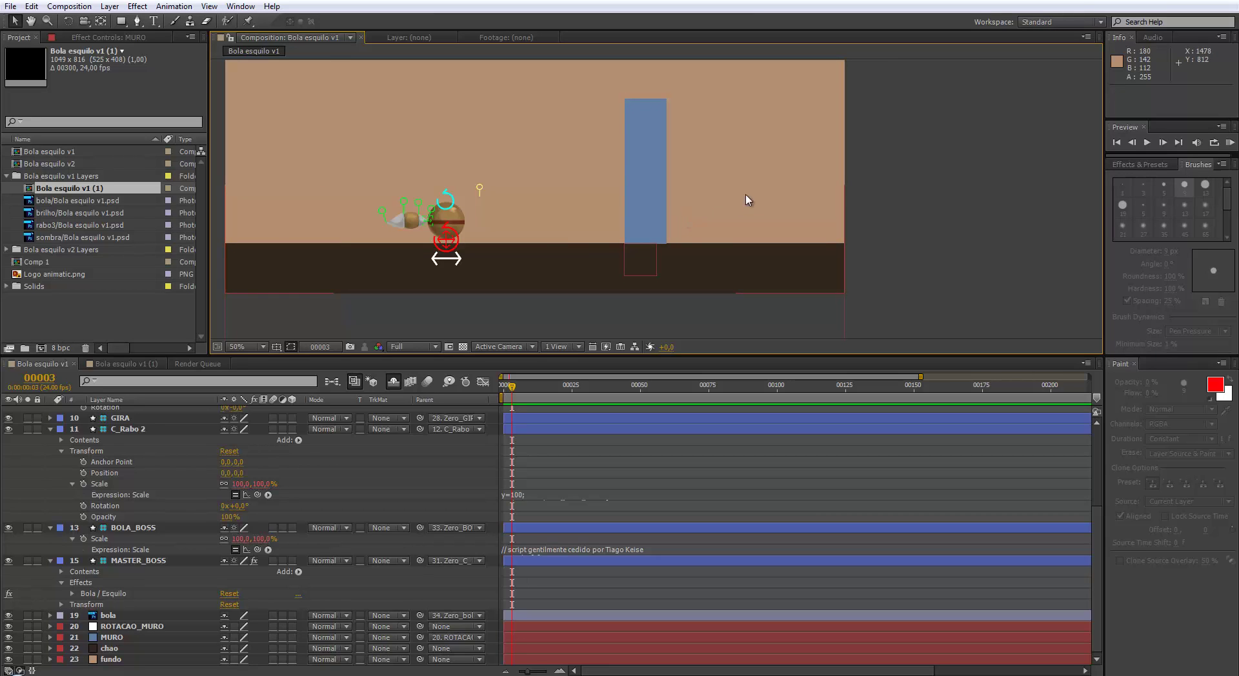
- Move the MASTER_BOSS control to about -136, -430 so the ball rests on top of the MURO wall
{"action": "left_click_drag", "start_coordinate": [456, 258], "coordinate": [480, 254]}
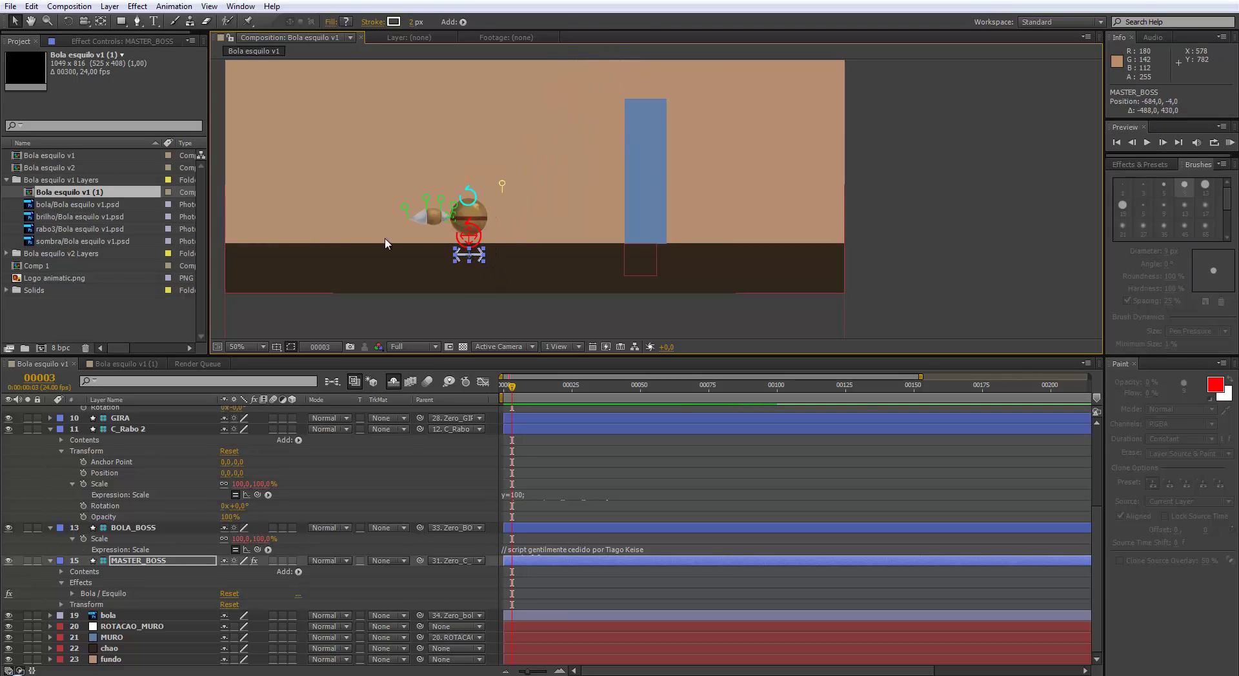
{"action": "left_click", "coordinate": [633, 262]}
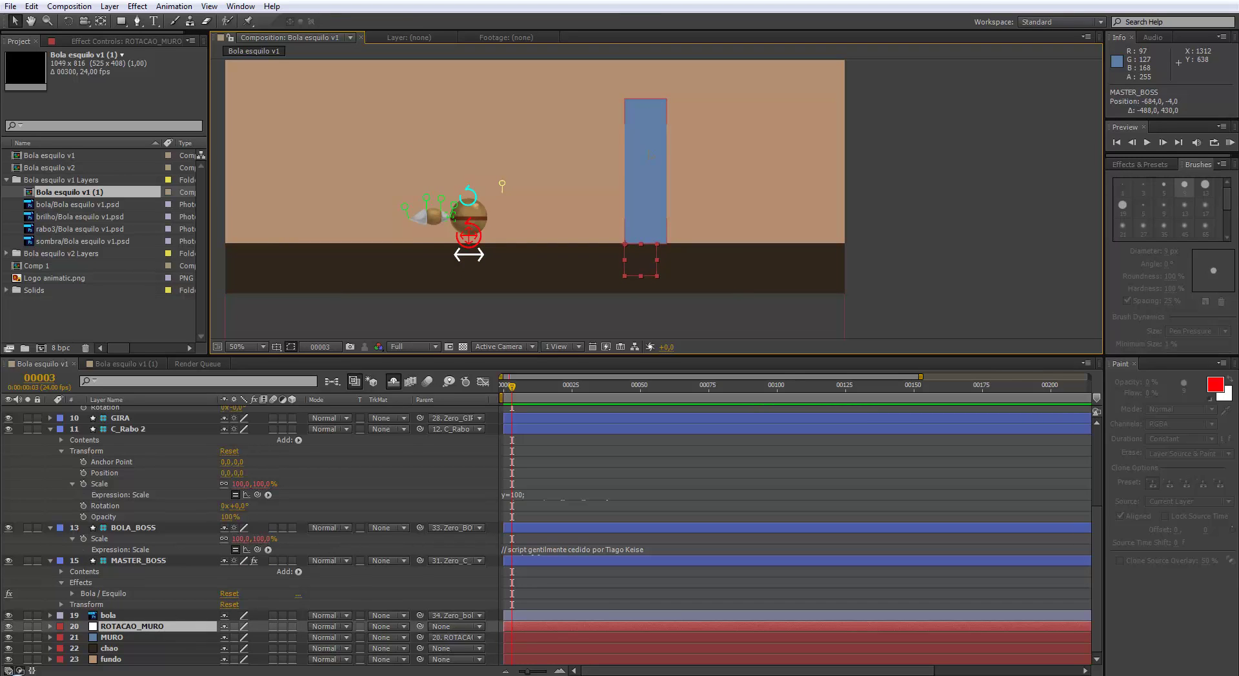
{"action": "left_click", "coordinate": [649, 138]}
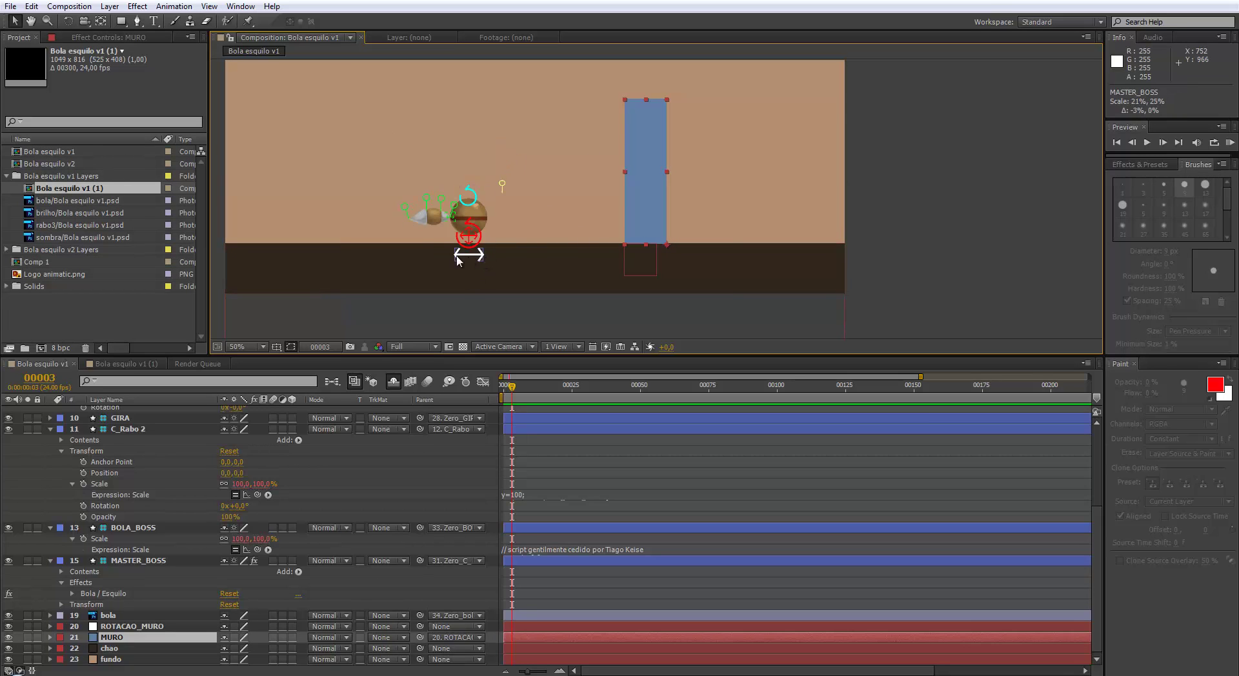
{"action": "left_click_drag", "start_coordinate": [457, 260], "coordinate": [644, 125]}
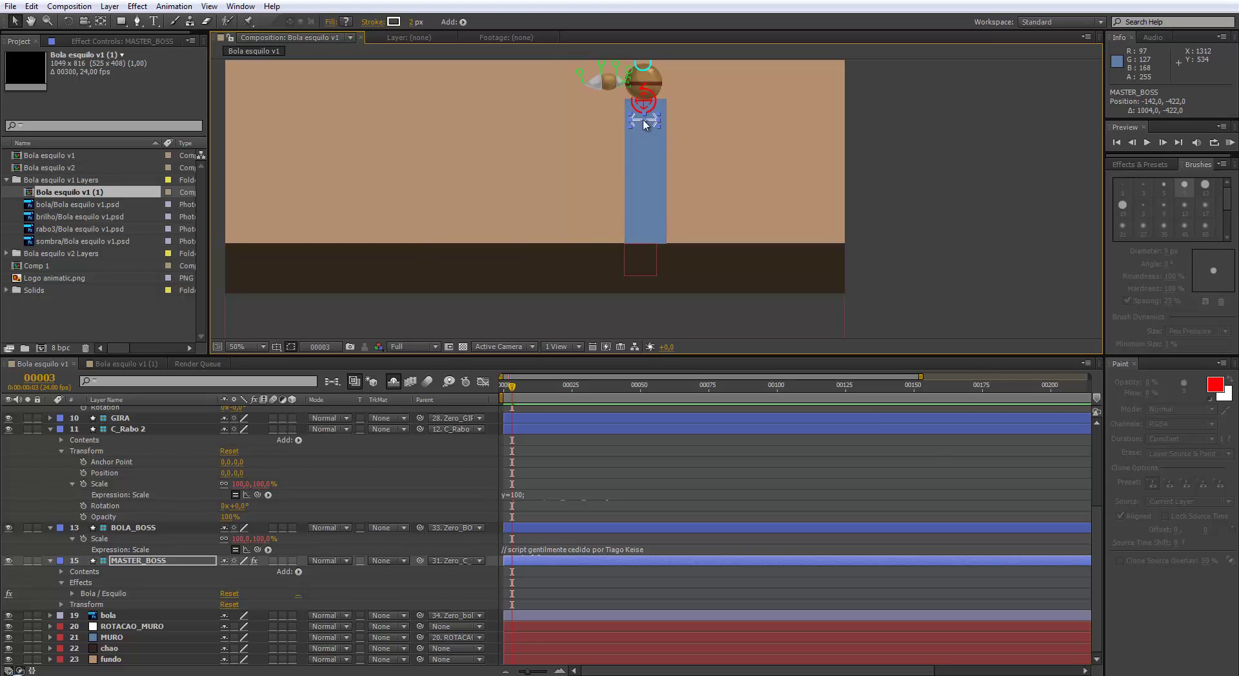
{"action": "scroll", "coordinate": [644, 125], "scroll_direction": "up", "scroll_amount": 2}
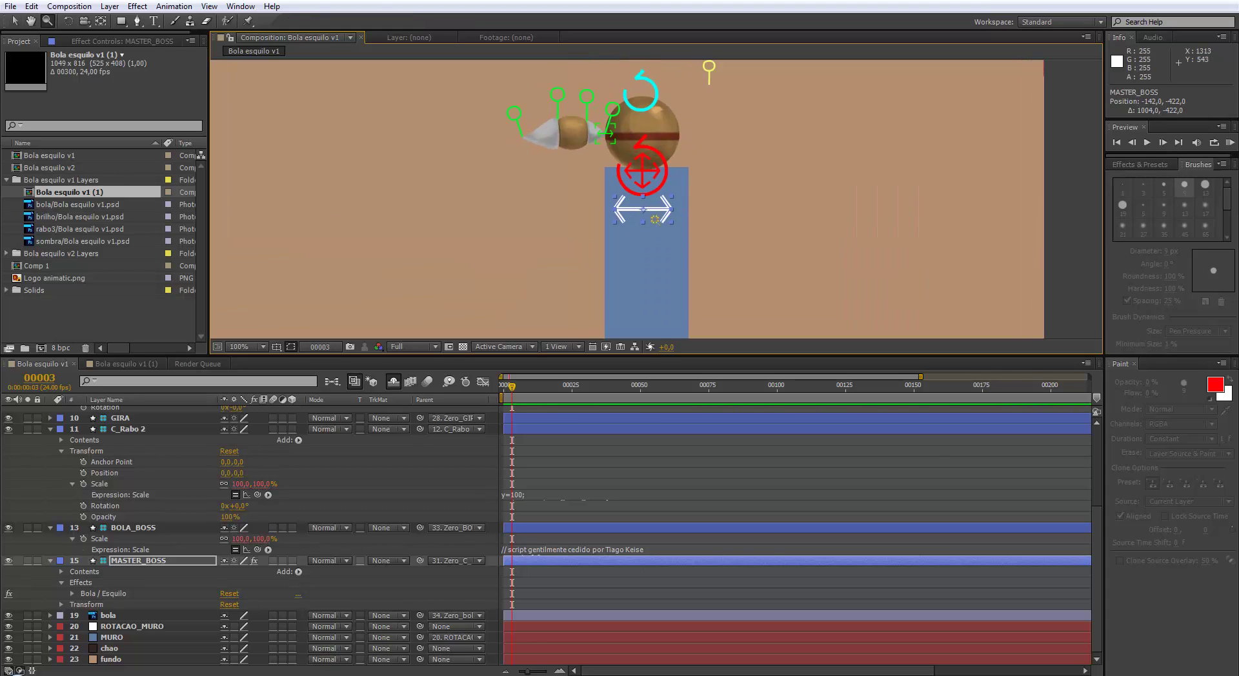
{"action": "key", "text": "v"}
{"action": "left_click_drag", "start_coordinate": [621, 90], "coordinate": [624, 86]}
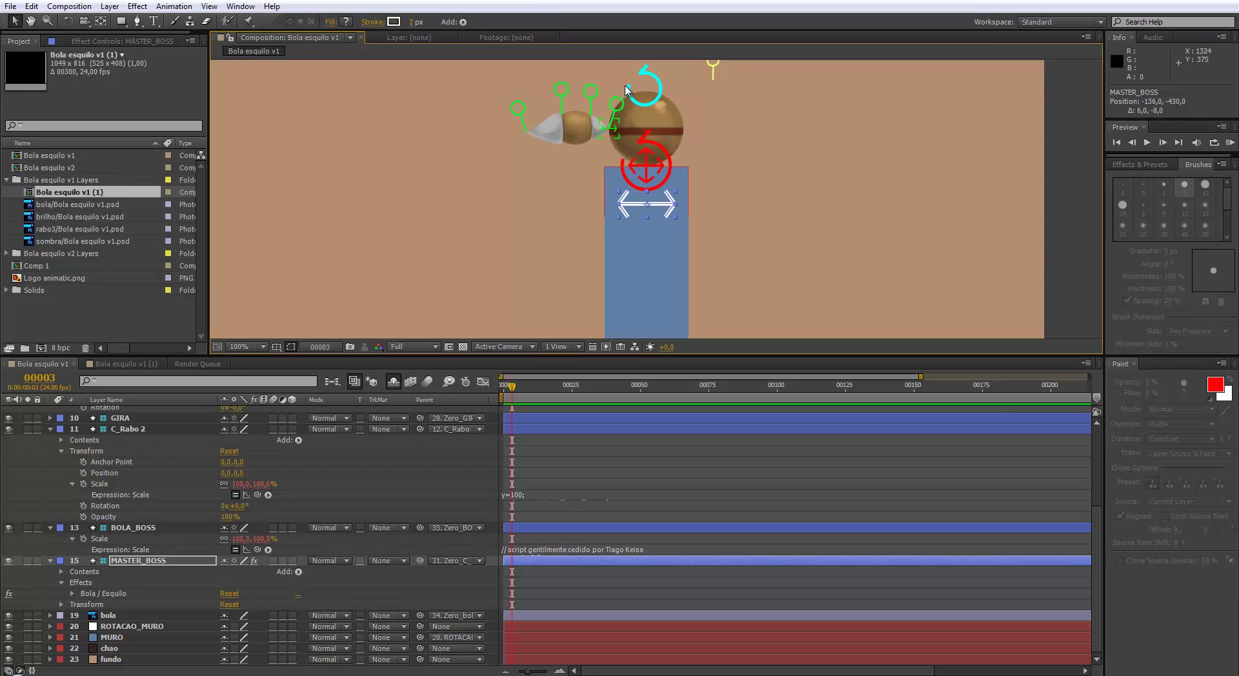
{"action": "double_click", "coordinate": [672, 270]}
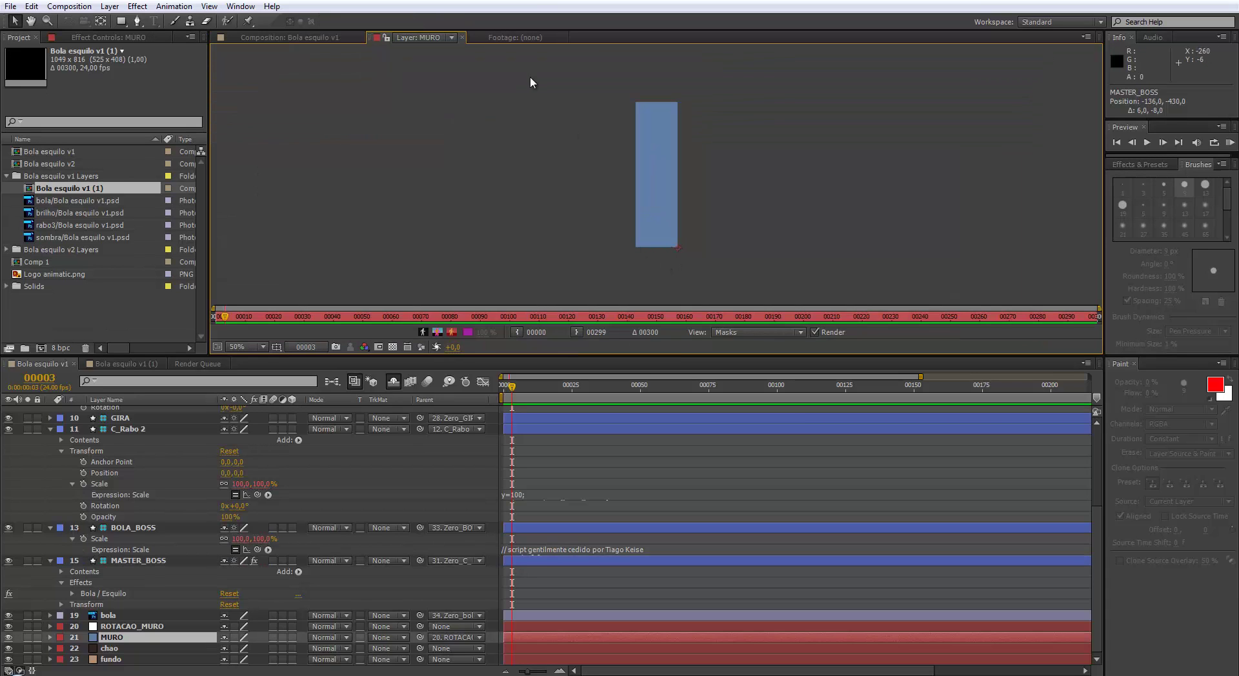
{"action": "left_click", "coordinate": [462, 36]}
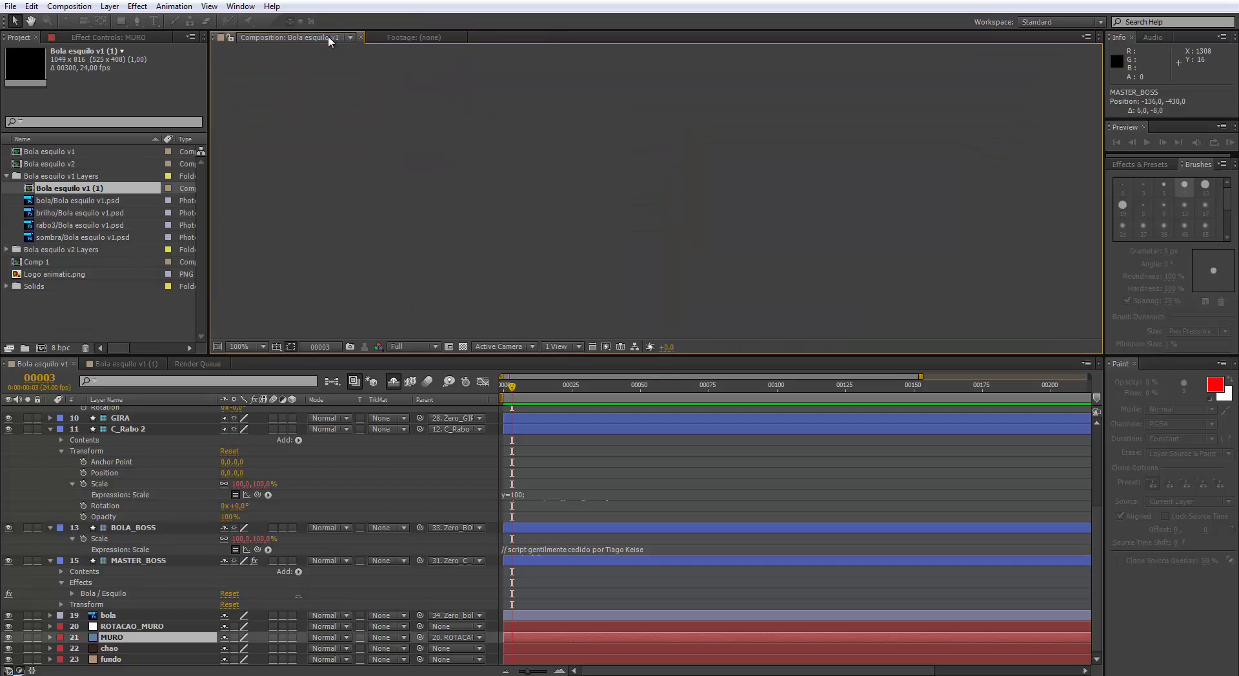
{"action": "left_click", "coordinate": [703, 231], "text": "alt"}
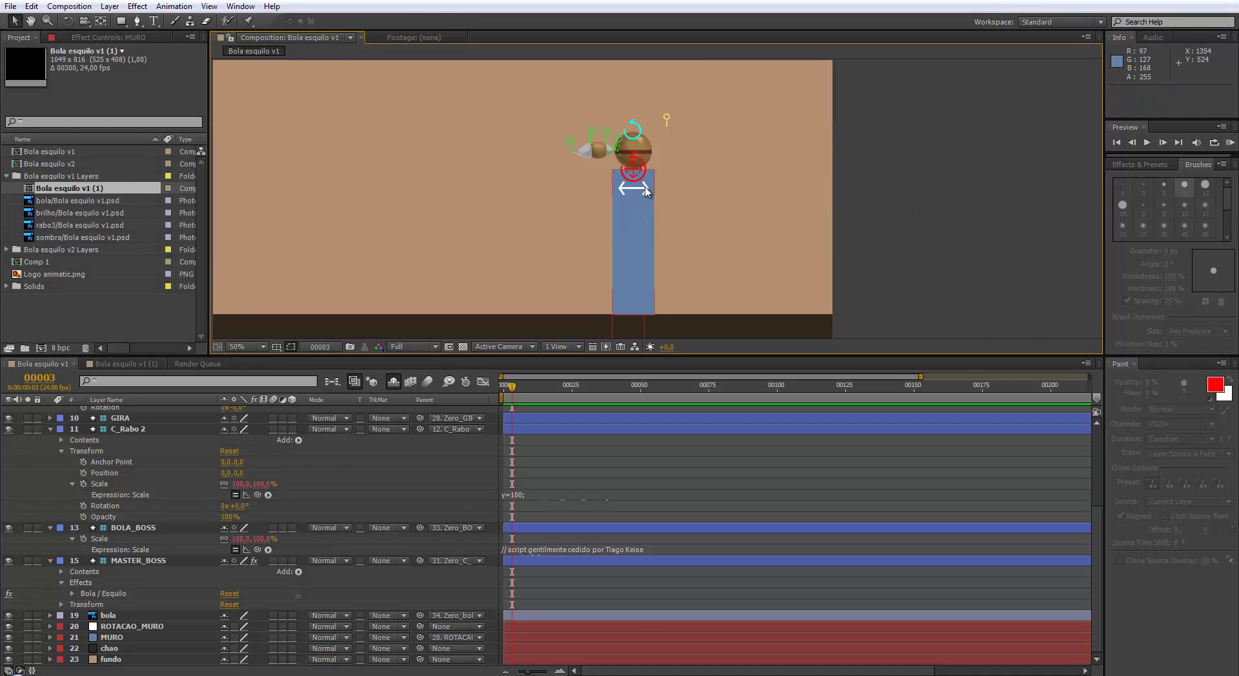
- Parent the MASTER_BOSS control to the MURO wall and shift BOLA_BOSS to about -297, 0 so the ball sits at the wall's left edge
{"action": "left_click", "coordinate": [623, 190]}
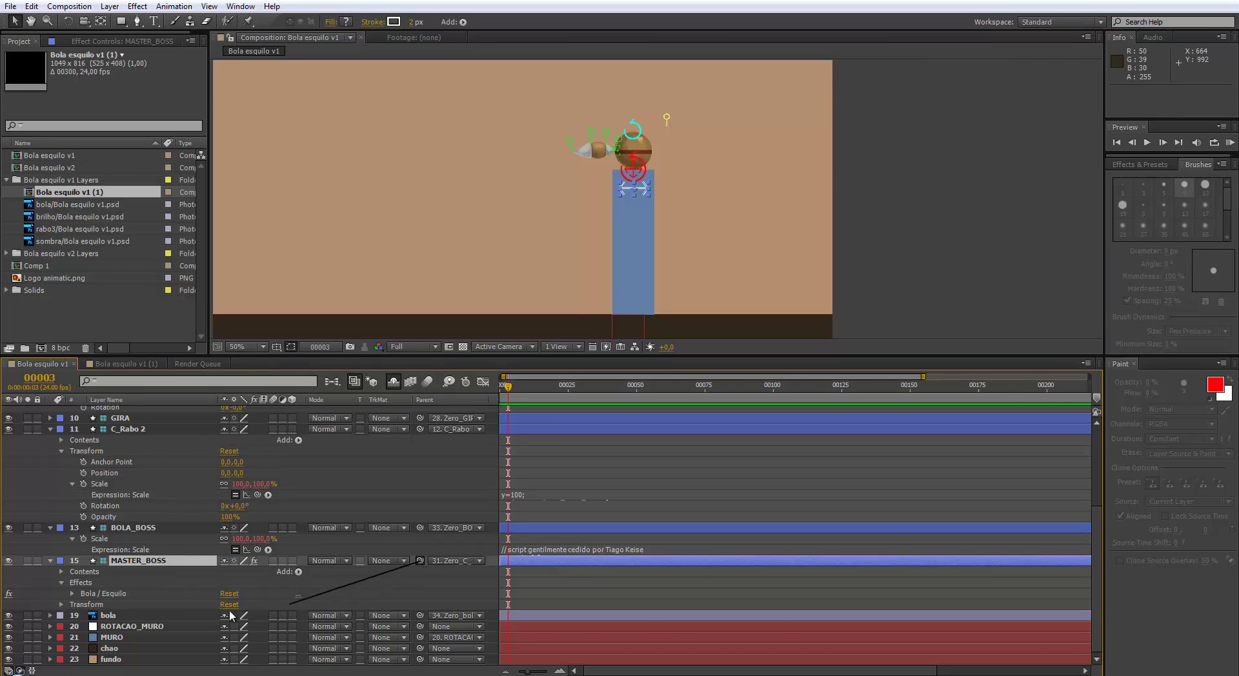
{"action": "left_click_drag", "start_coordinate": [230, 610], "coordinate": [127, 637]}
{"action": "left_click", "coordinate": [127, 639]}
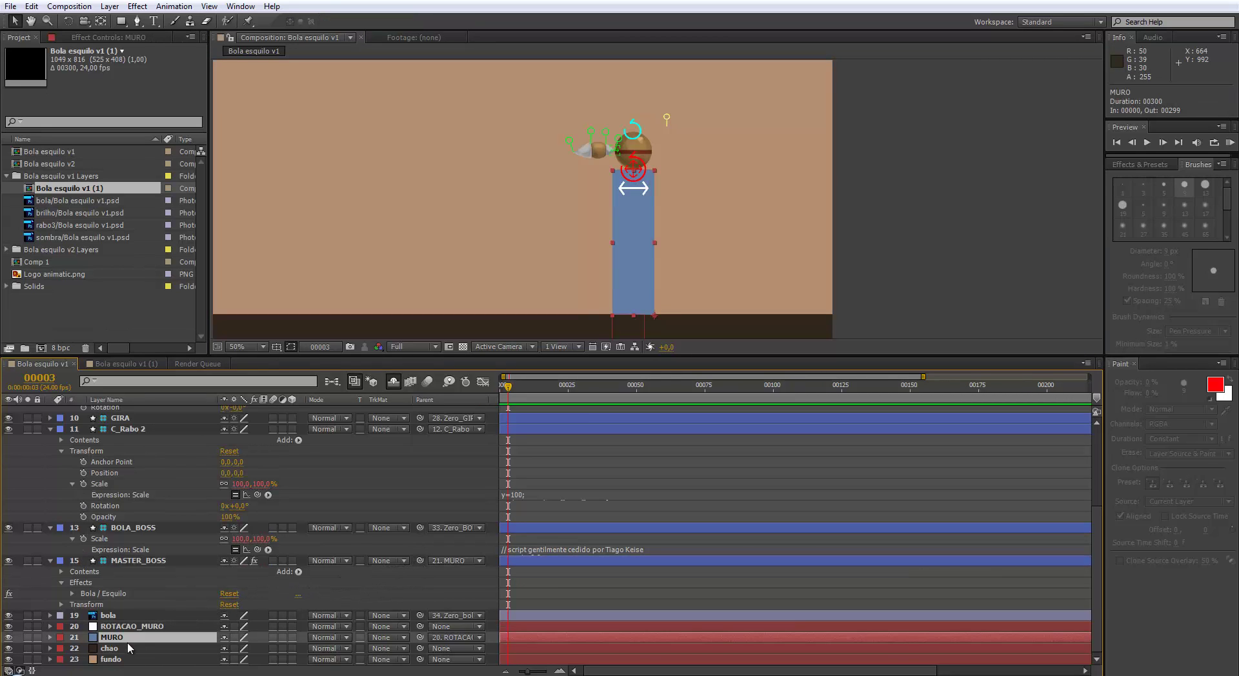
{"action": "left_click", "coordinate": [644, 176]}
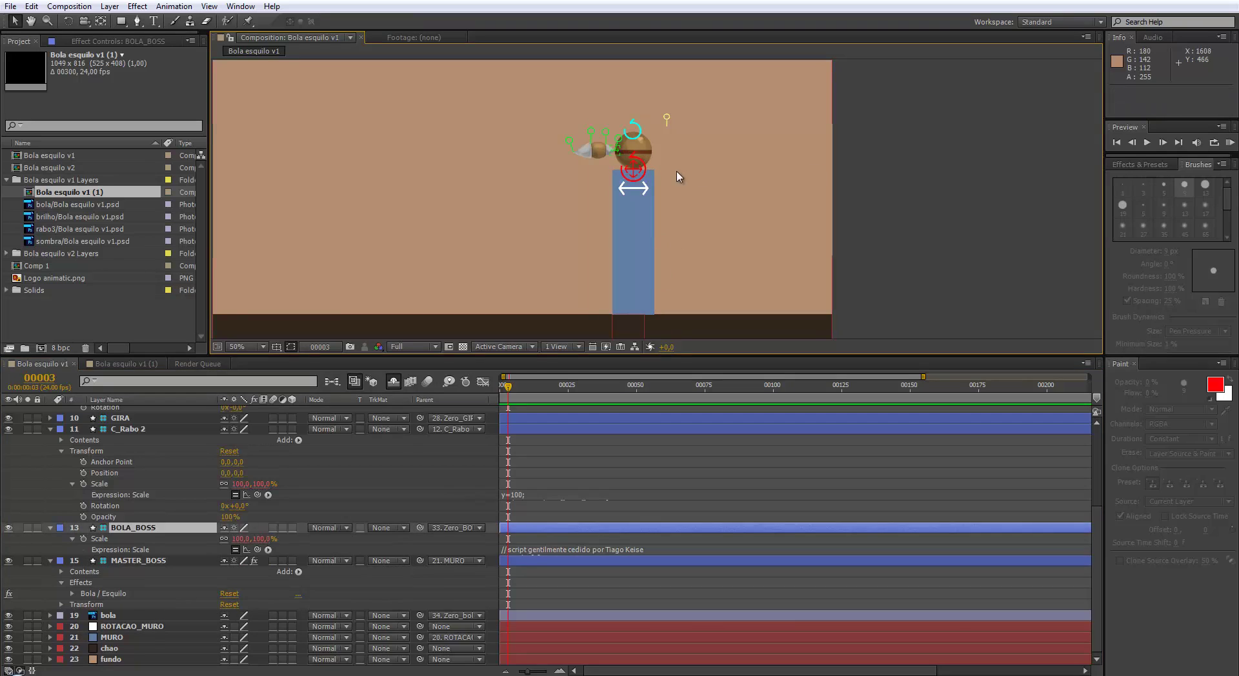
{"action": "mouse_move", "coordinate": [617, 177]}
{"action": "left_mouse_down"}
{"action": "mouse_move", "coordinate": [495, 166]}
{"action": "mouse_move", "coordinate": [242, 318]}
{"action": "mouse_move", "coordinate": [407, 287]}
{"action": "mouse_move", "coordinate": [513, 288]}
{"action": "mouse_move", "coordinate": [583, 185]}
{"action": "mouse_move", "coordinate": [613, 155]}
{"action": "mouse_move", "coordinate": [629, 164]}
{"action": "left_mouse_up"}
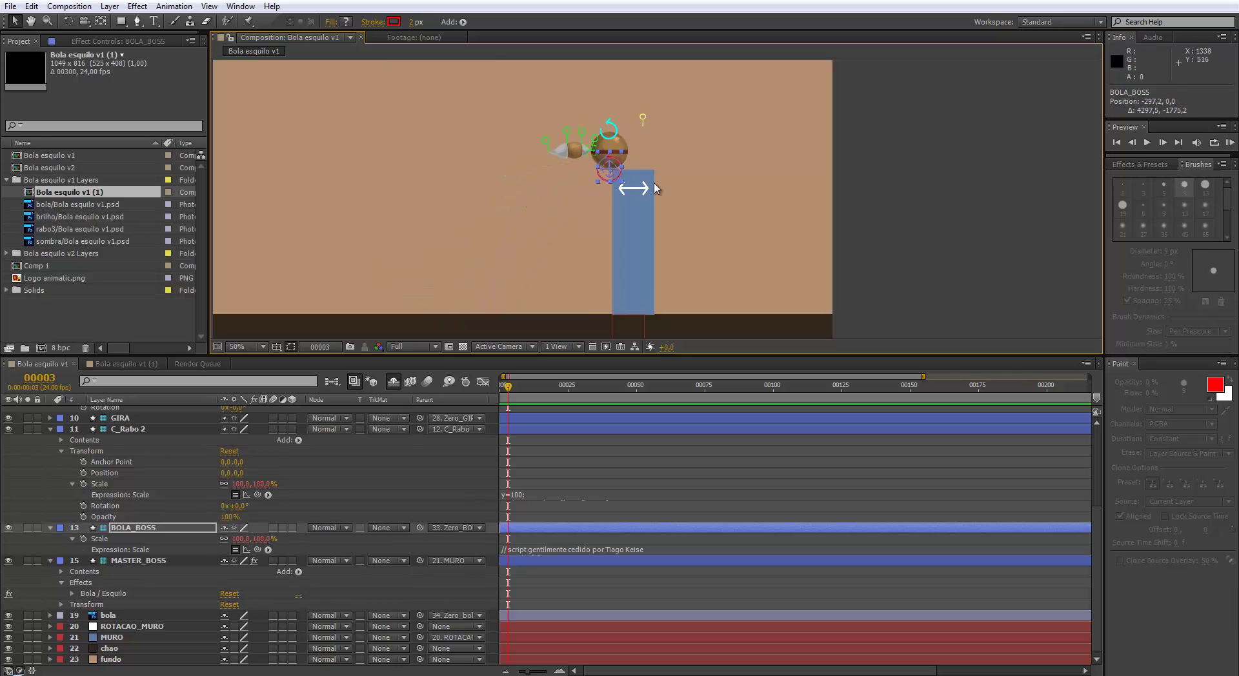
- Test rotating the MURO wall and its ROTACAO_MURO null with the ball parented to it, undoing each rotation
{"action": "left_click", "coordinate": [636, 242]}
{"action": "key", "text": "w"}
{"action": "left_click_drag", "start_coordinate": [636, 242], "coordinate": [703, 290]}
{"action": "key", "text": "ctrl+z"}
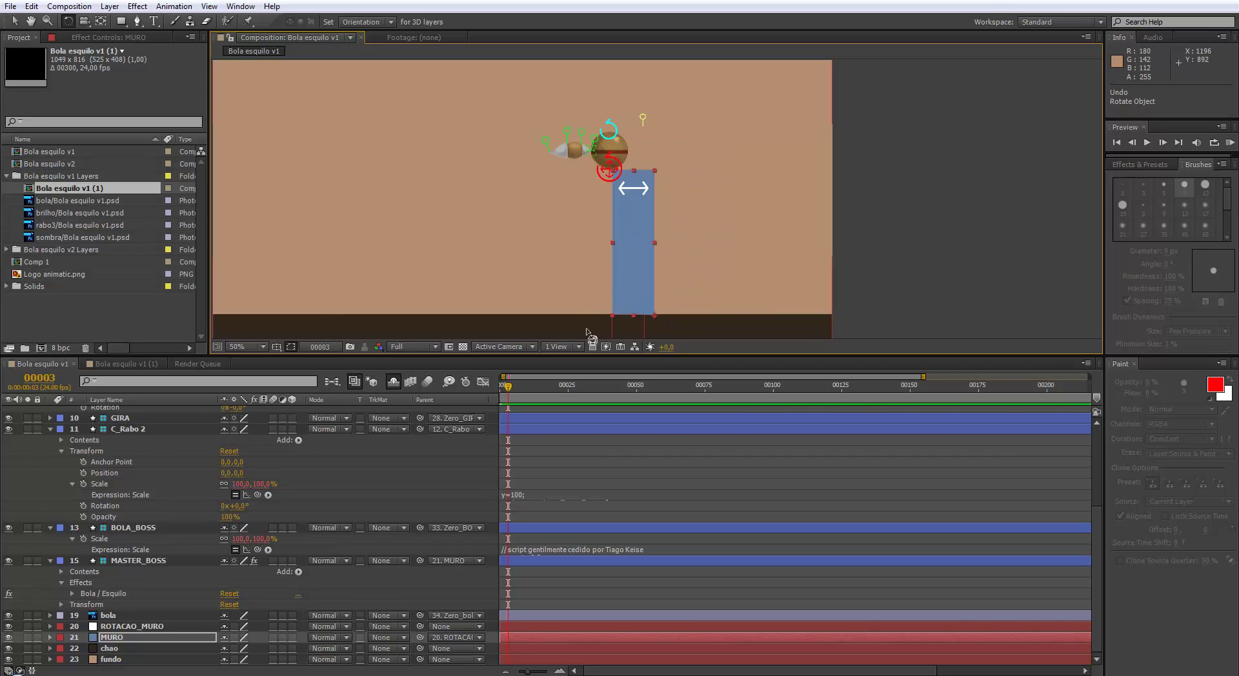
{"action": "left_click", "coordinate": [630, 332]}
{"action": "left_click_drag", "start_coordinate": [637, 334], "coordinate": [668, 336]}
{"action": "key", "text": "ctrl+z"}
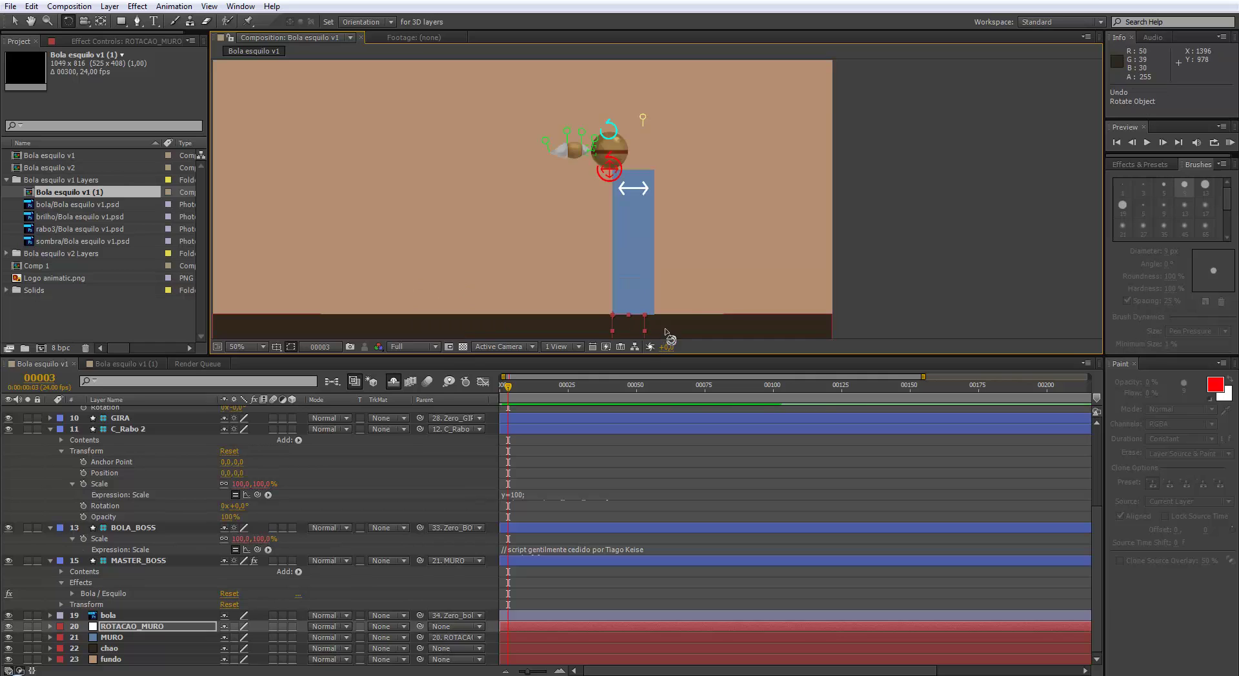
{"action": "left_click", "coordinate": [899, 260]}
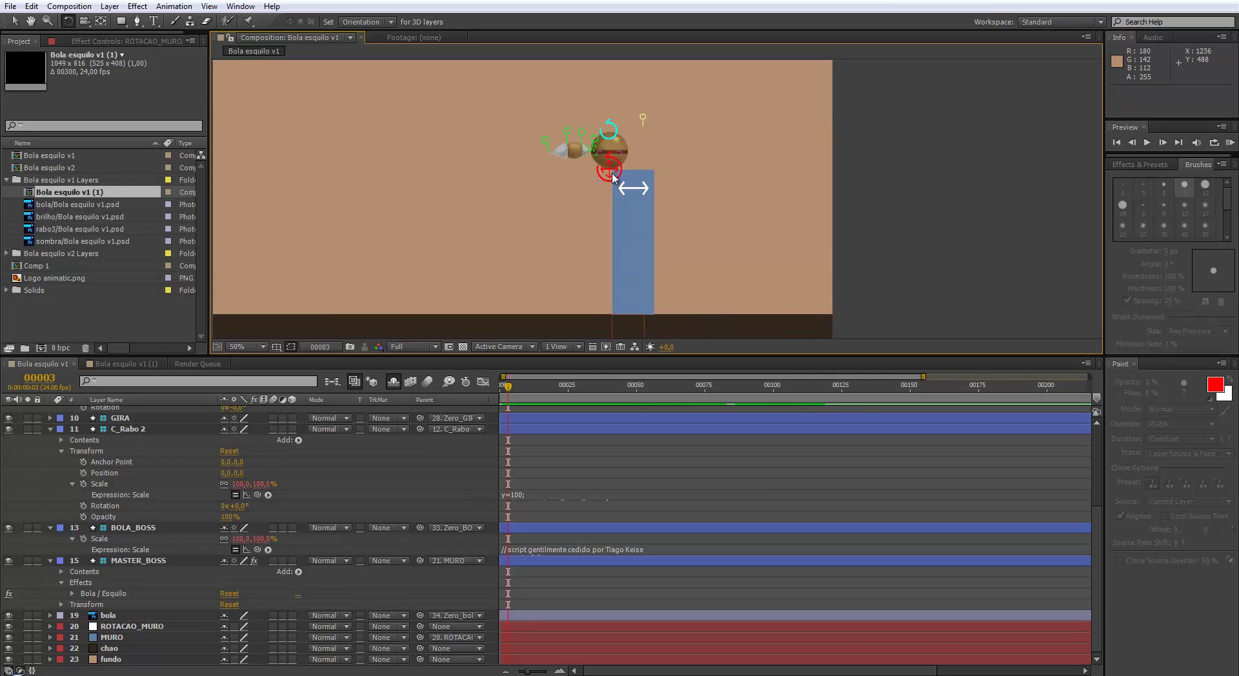
- Move the BOLA_BOSS control off the left side of the frame to about -5478, 1060 and go to frame 0
{"action": "key", "text": "v"}
{"action": "left_click", "coordinate": [625, 184]}
{"action": "left_click_drag", "start_coordinate": [625, 184], "coordinate": [572, 182]}
{"action": "left_click_drag", "start_coordinate": [486, 182], "coordinate": [361, 233]}
{"action": "key", "text": "space"}
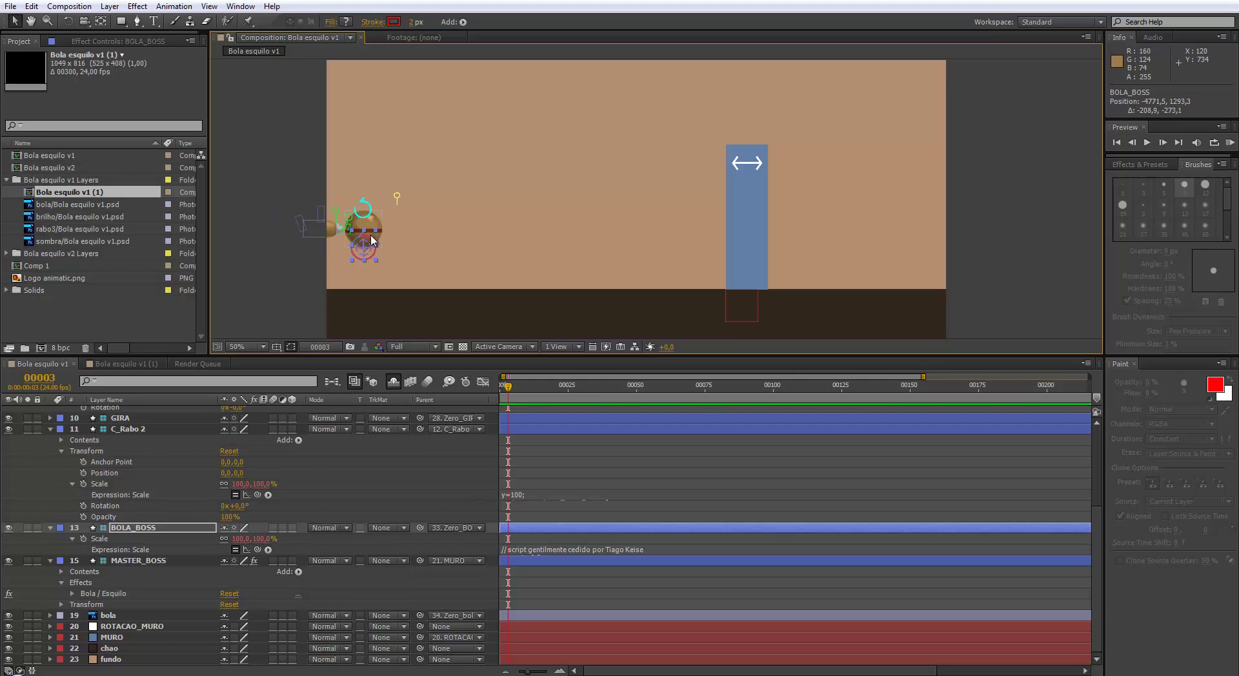
{"action": "left_click_drag", "start_coordinate": [371, 257], "coordinate": [328, 245]}
{"action": "left_click", "coordinate": [506, 387]}
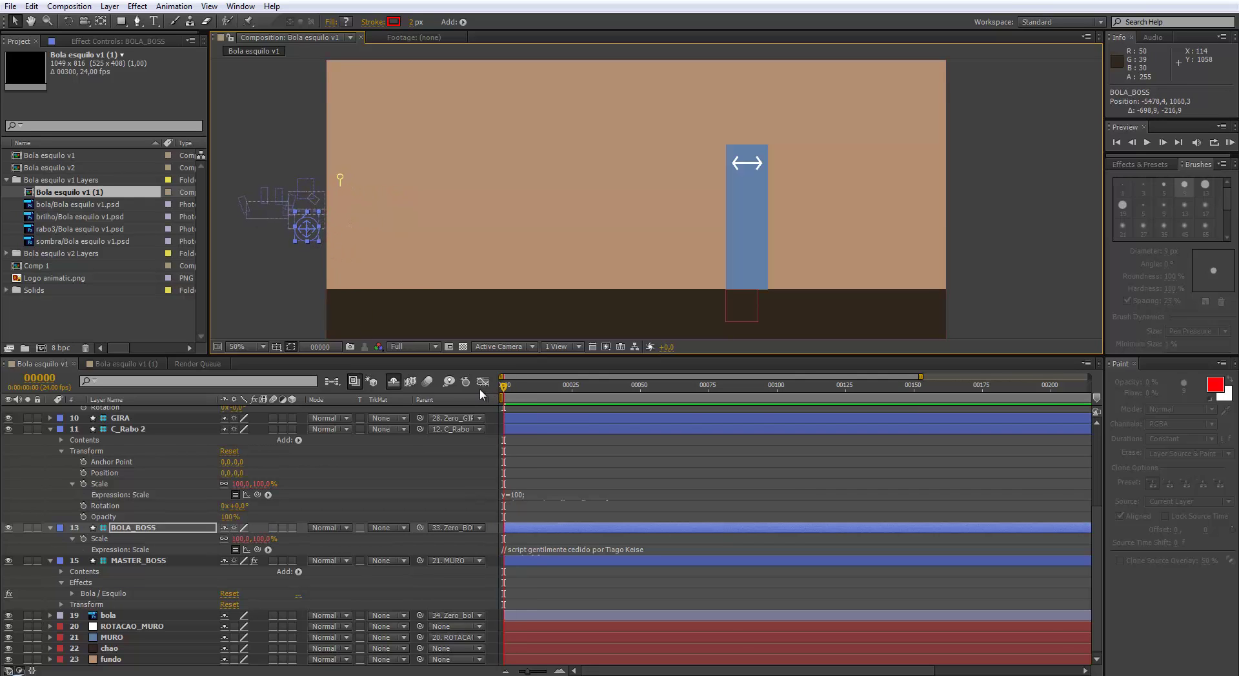
- Collapse the expanded GIRA and C_Rabo 2 layers and show only Position for all control layers from C_BRILHO to MASTER_BOSS
{"action": "left_click", "coordinate": [53, 428]}
{"action": "left_click", "coordinate": [50, 432]}
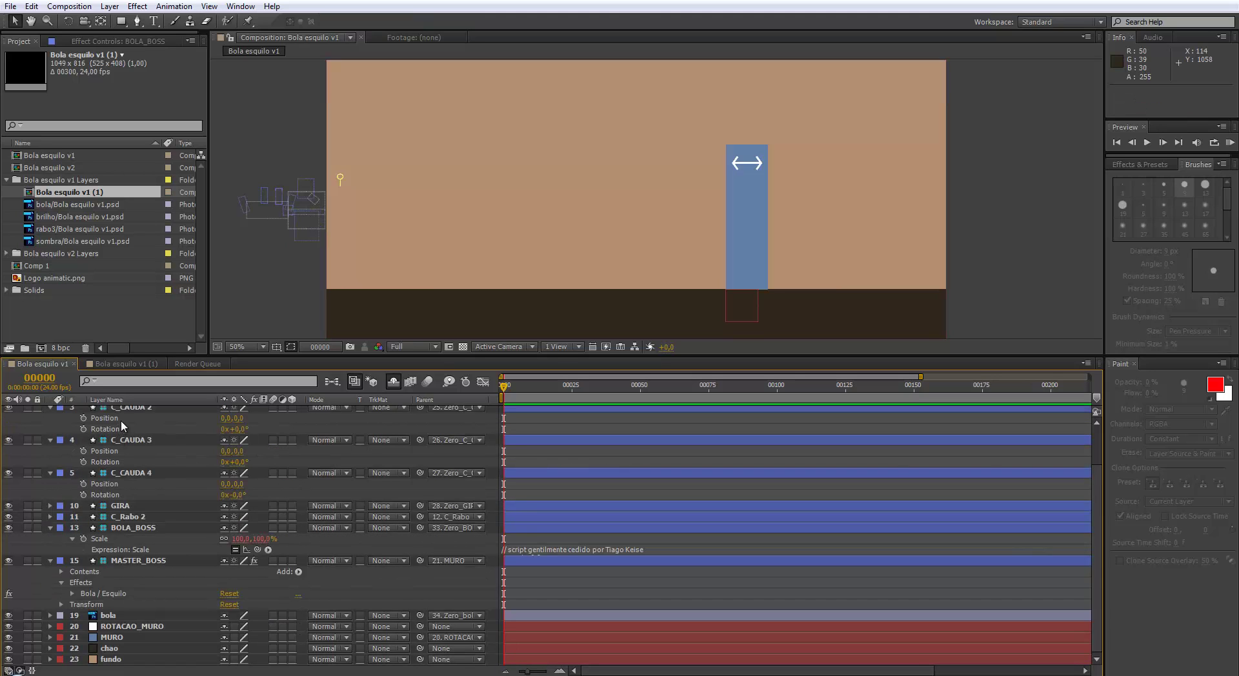
{"action": "scroll", "coordinate": [144, 581], "scroll_direction": "up", "scroll_amount": 2}
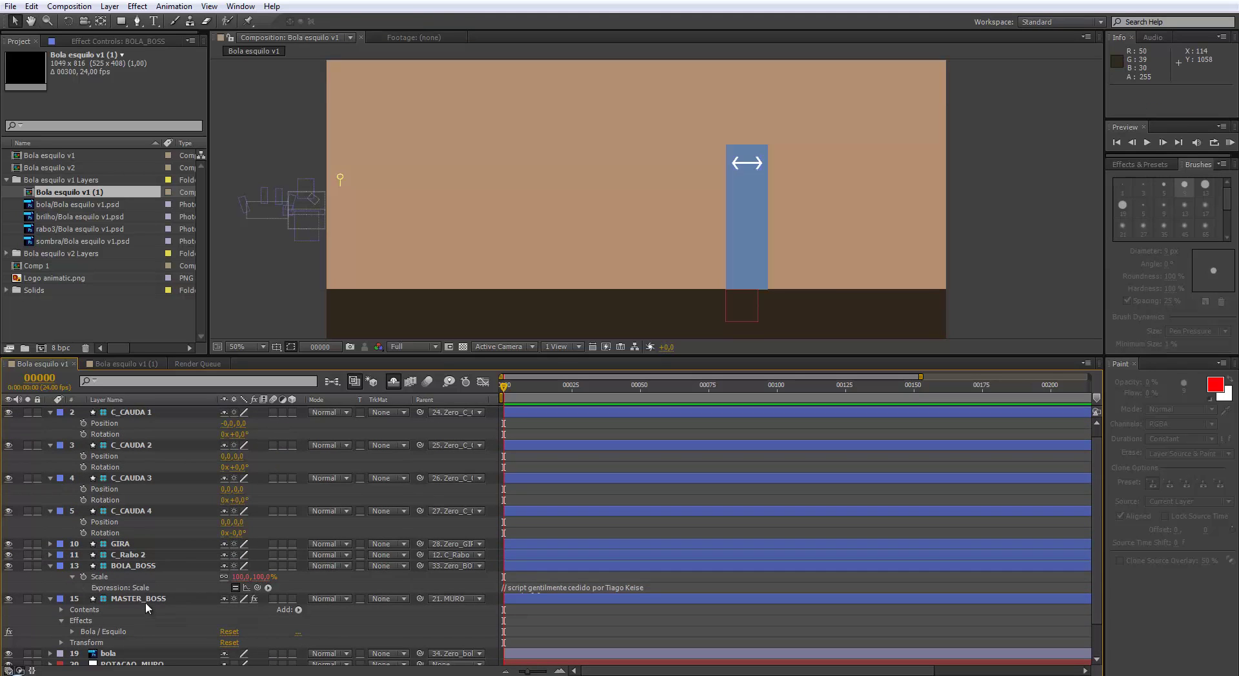
{"action": "left_click", "coordinate": [142, 597]}
{"action": "scroll", "coordinate": [145, 465], "scroll_direction": "up", "scroll_amount": 1}
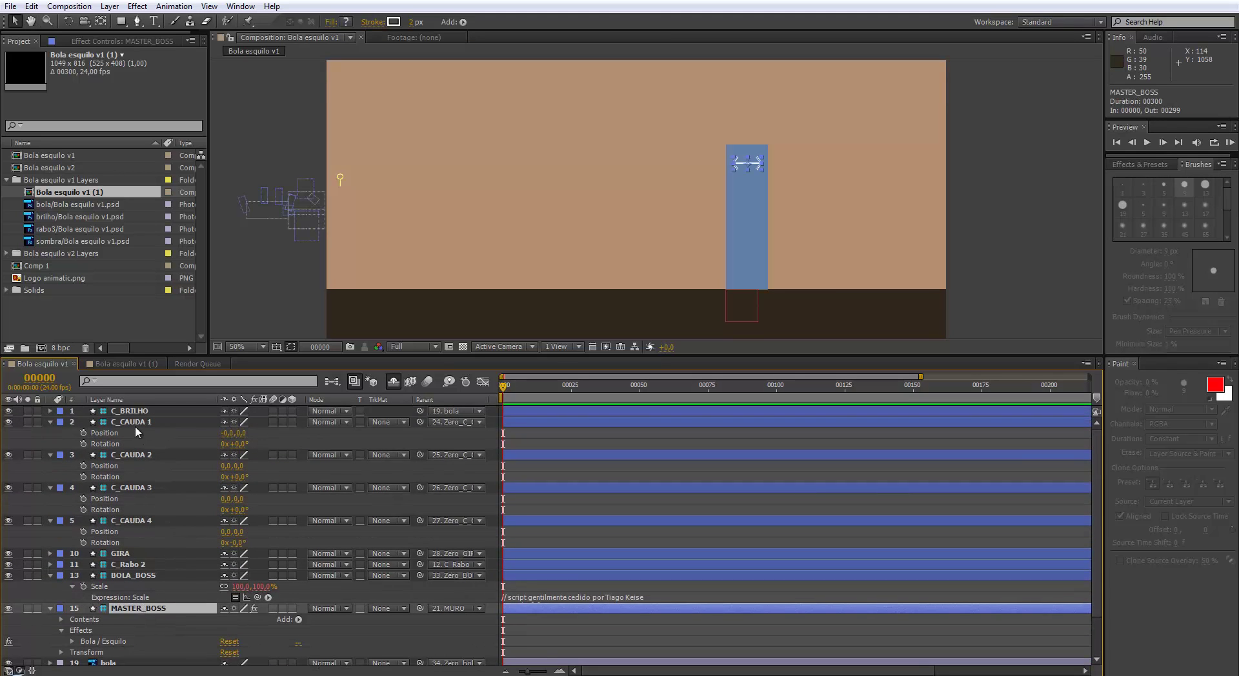
{"action": "key", "text": "ctrl+a"}
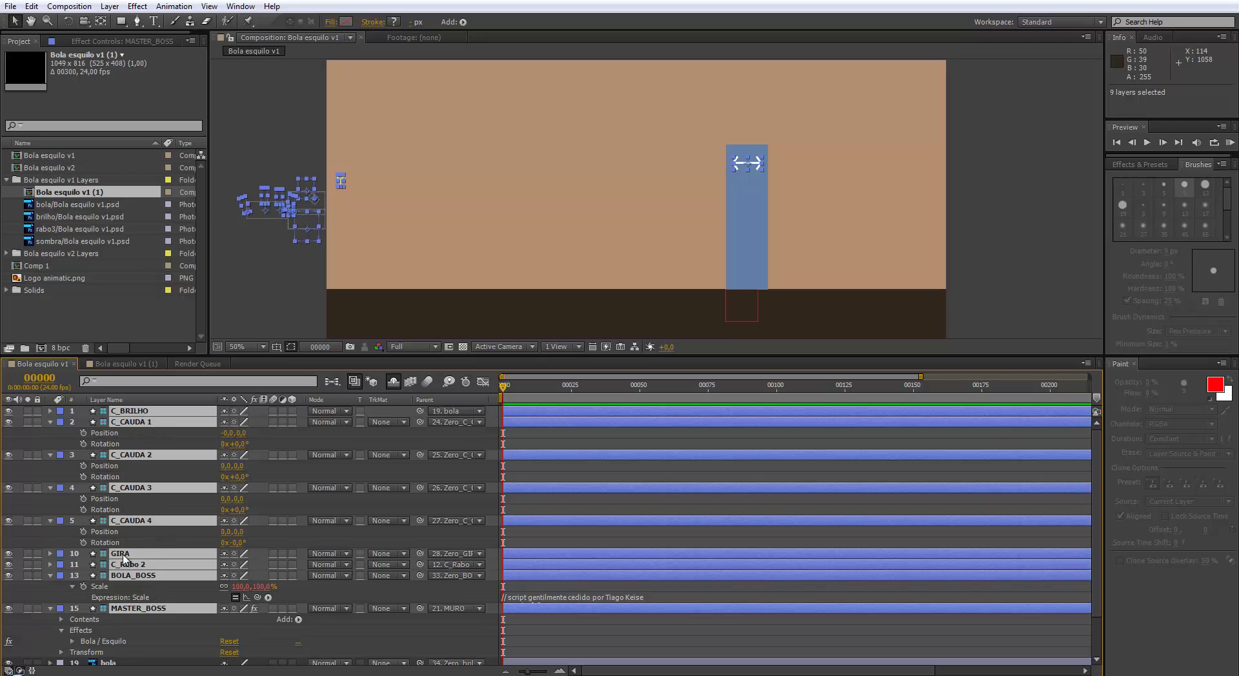
{"action": "key", "text": "p"}
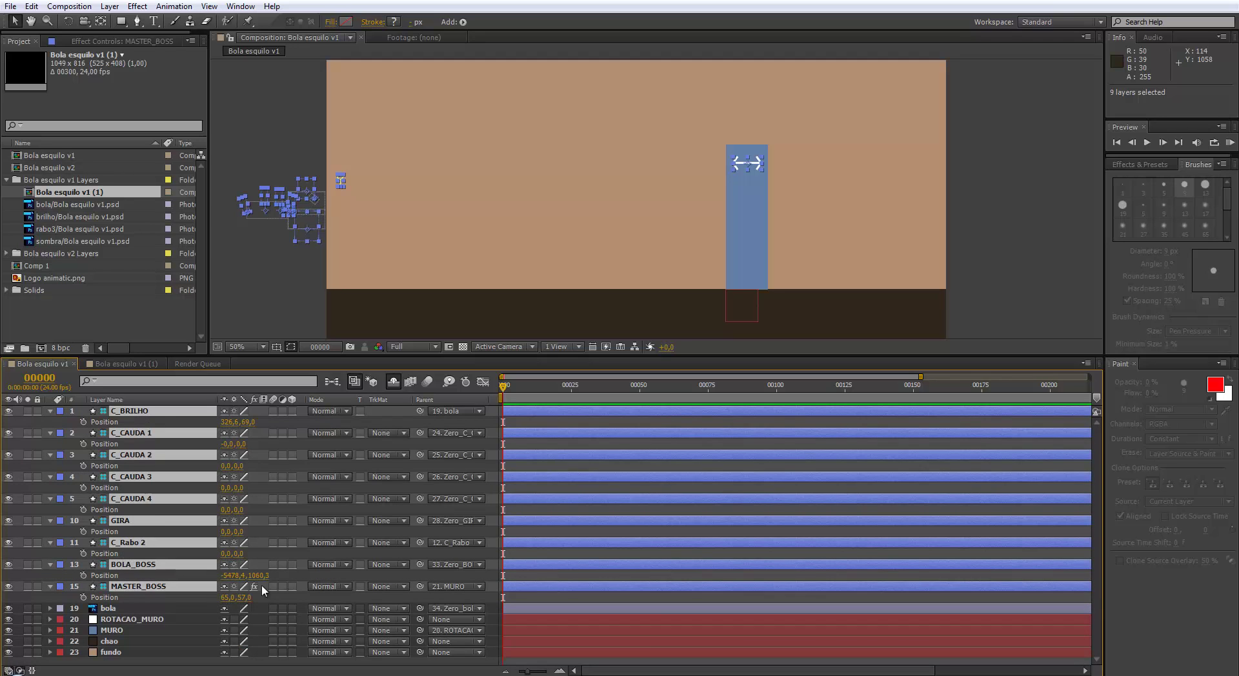
- Move the BOLA_BOSS control back into the frame to about -4466, 1036
{"action": "left_click", "coordinate": [156, 586]}
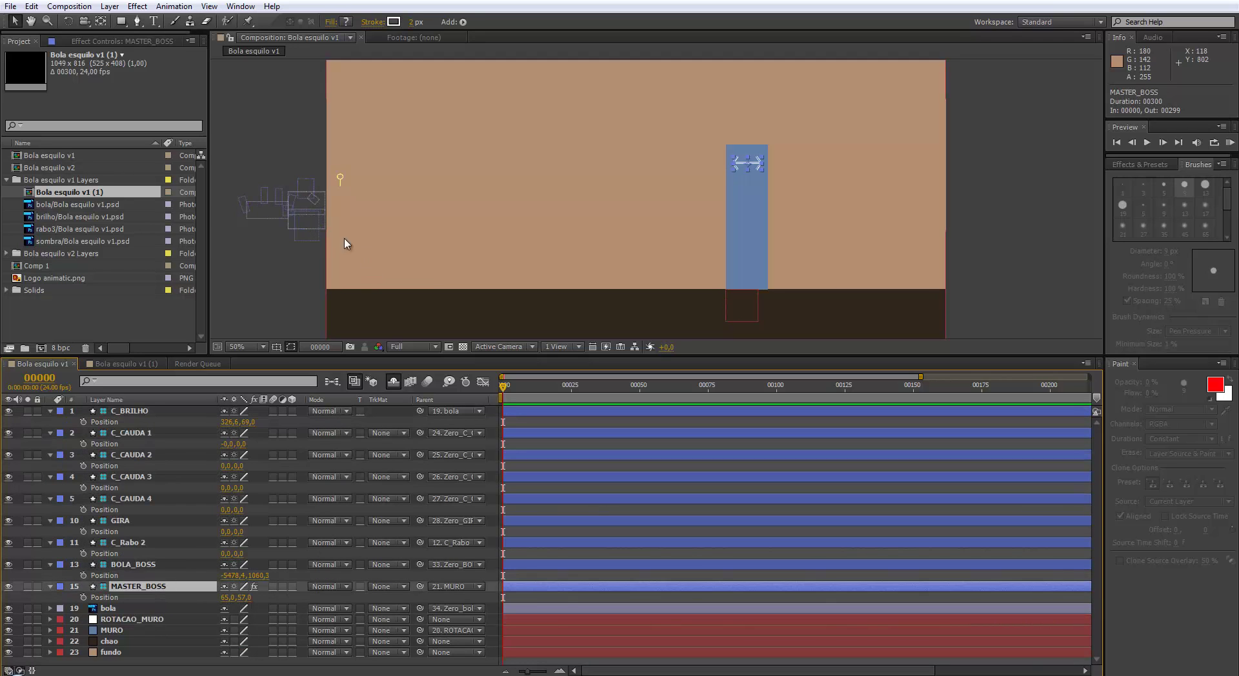
{"action": "left_click", "coordinate": [309, 237]}
{"action": "left_click_drag", "start_coordinate": [309, 237], "coordinate": [407, 235]}
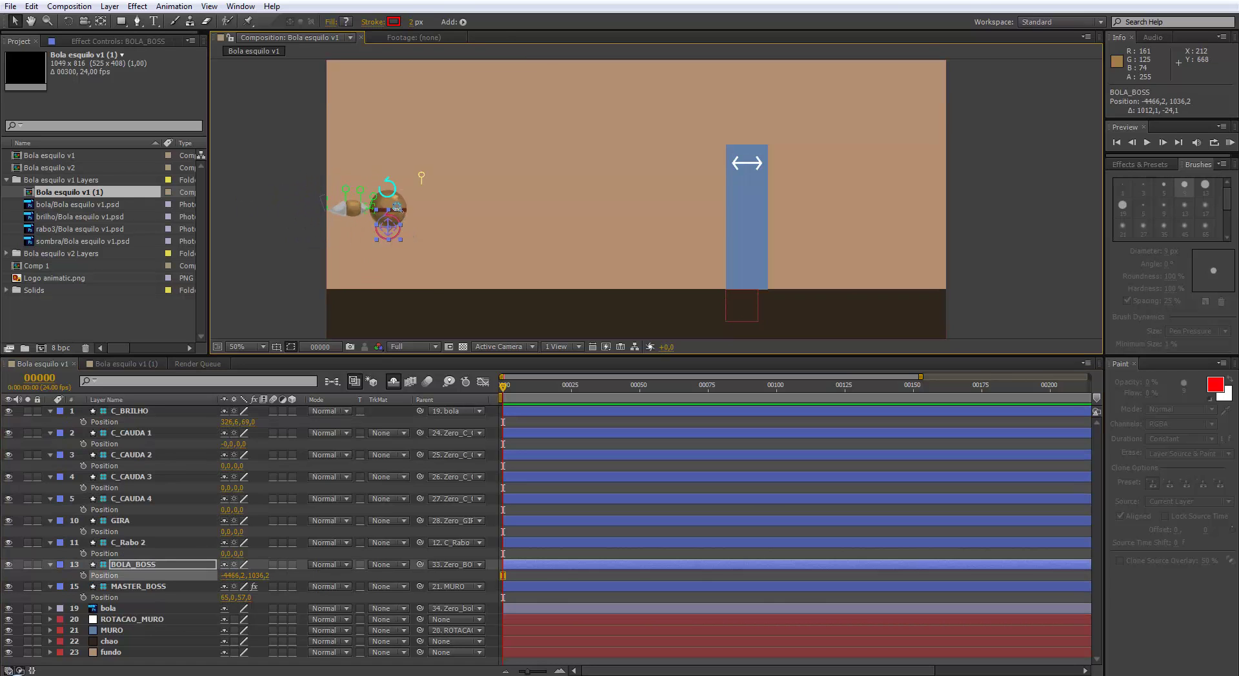
- Test rotating and scaling the BOLA_BOSS control, undo those changes, and reveal its Rotation and Scale alongside Position
{"action": "key", "text": "z"}
{"action": "left_click", "coordinate": [400, 223]}
{"action": "left_click_drag", "start_coordinate": [656, 255], "coordinate": [644, 119]}
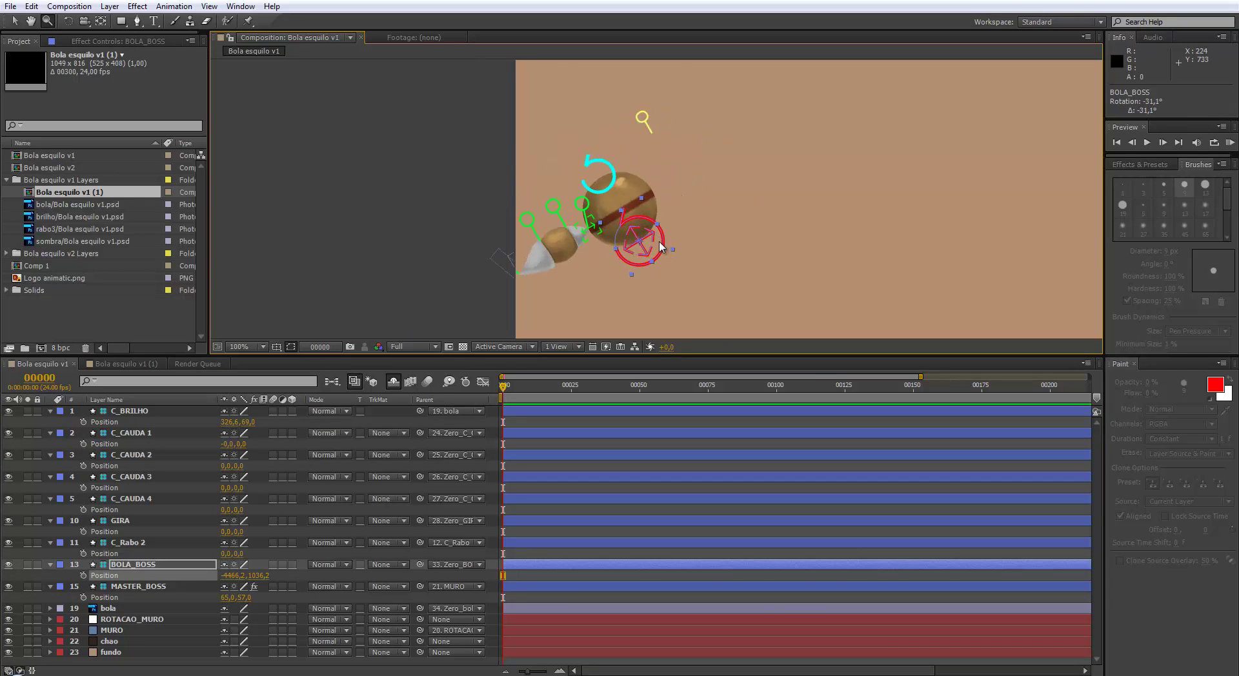
{"action": "key", "text": "ctrl+z"}
{"action": "key", "text": "v"}
{"action": "left_click_drag", "start_coordinate": [664, 247], "coordinate": [641, 253]}
{"action": "key", "text": "ctrl+z"}
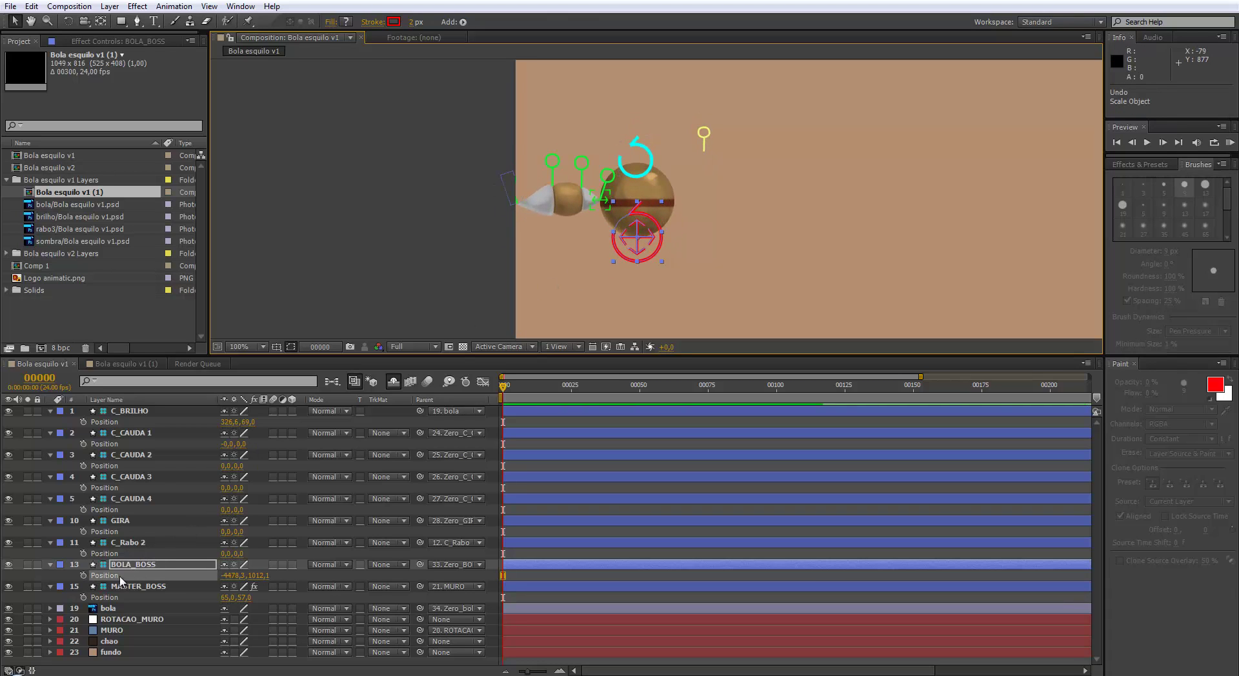
{"action": "key", "text": "shift+r"}
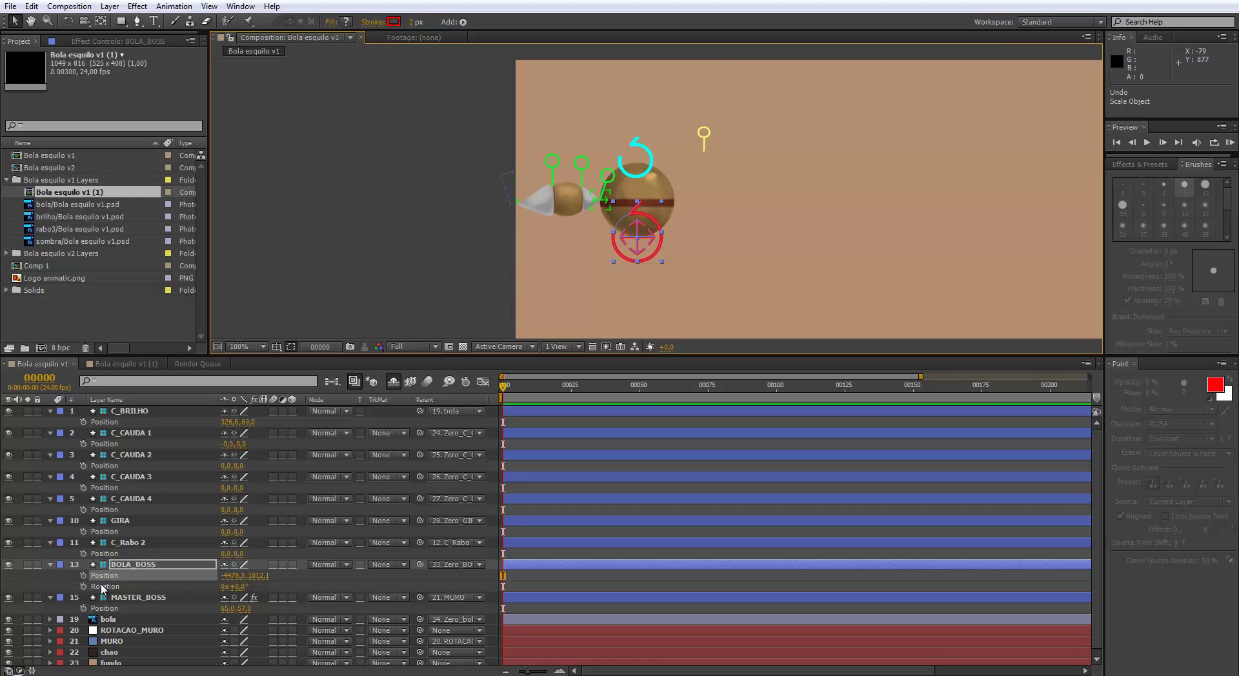
{"action": "key", "text": "shift+s"}
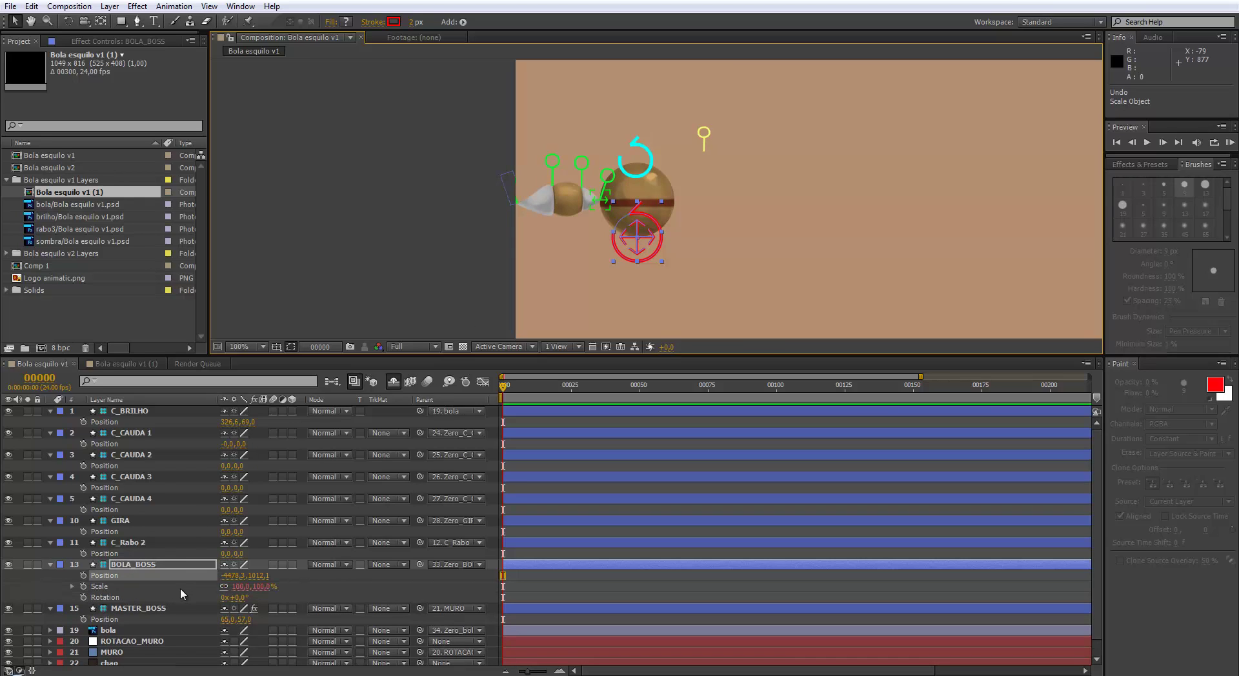
- Try moving the C_Rabo 2 tail control to -12, 4 and undo the move
{"action": "left_click", "coordinate": [134, 543]}
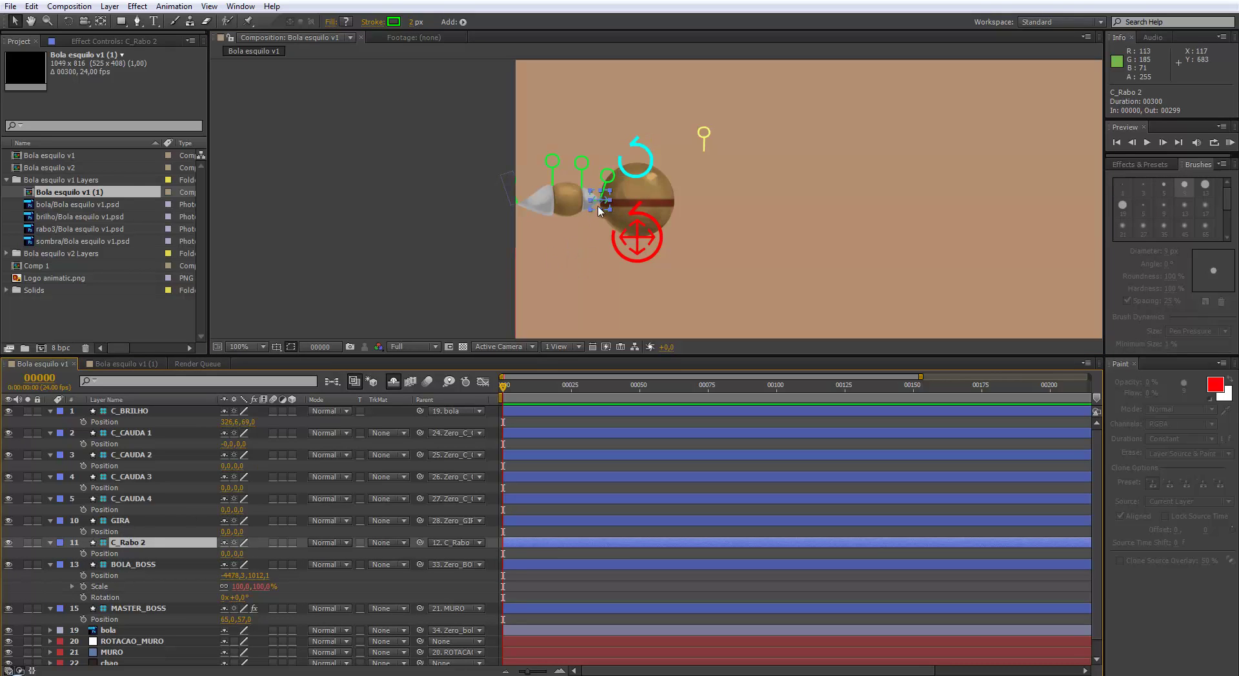
{"action": "left_click_drag", "start_coordinate": [605, 206], "coordinate": [597, 203]}
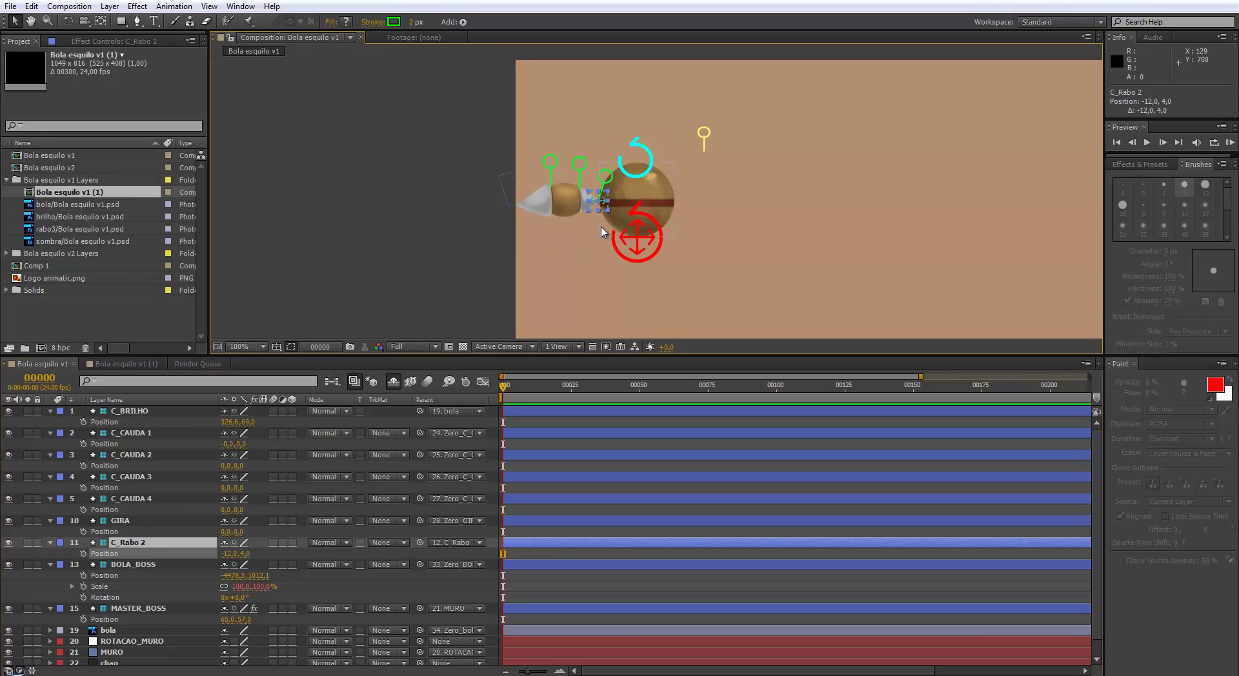
{"action": "key", "text": "ctrl+z"}
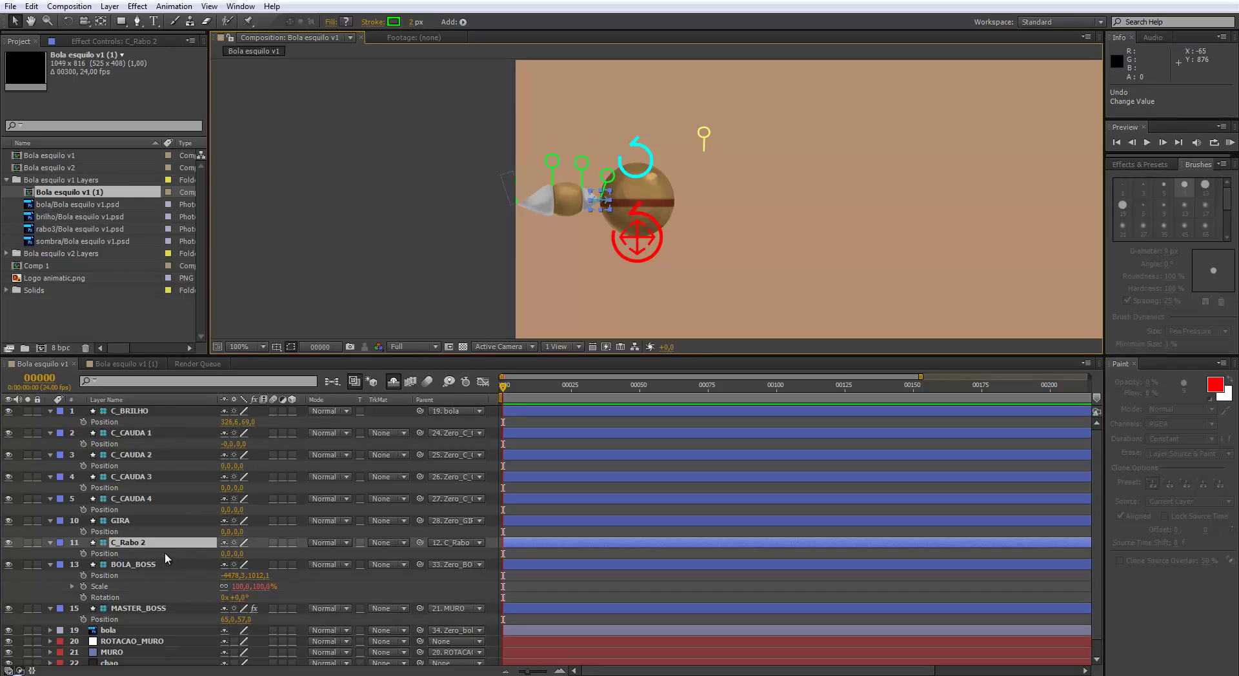
- Show only Rotation for the GIRA control and test rotating it one degree forward and back
{"action": "left_click", "coordinate": [122, 521]}
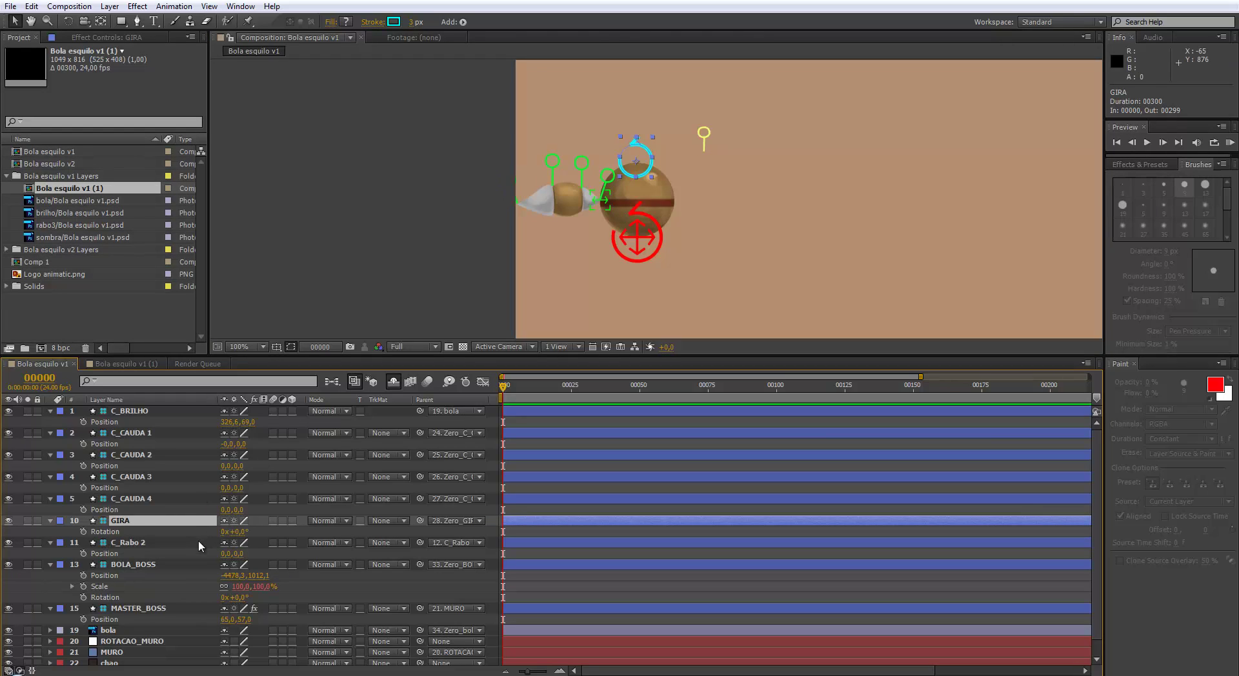
{"action": "key", "text": "KP_Add"}
{"action": "key", "text": "KP_Subtract"}
{"action": "key", "text": "KP_Add"}
{"action": "key", "text": "KP_Subtract"}
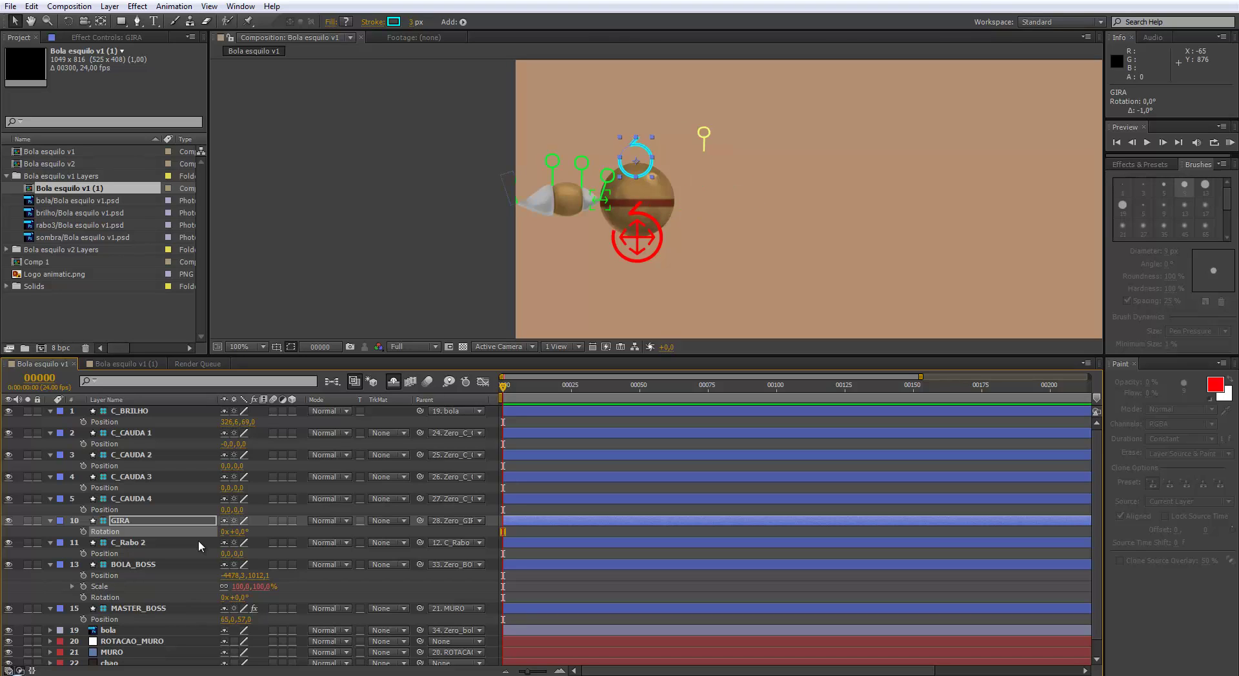
- Try rotating the C_CAUDA 2 tail control and undo the change
{"action": "left_click", "coordinate": [125, 501]}
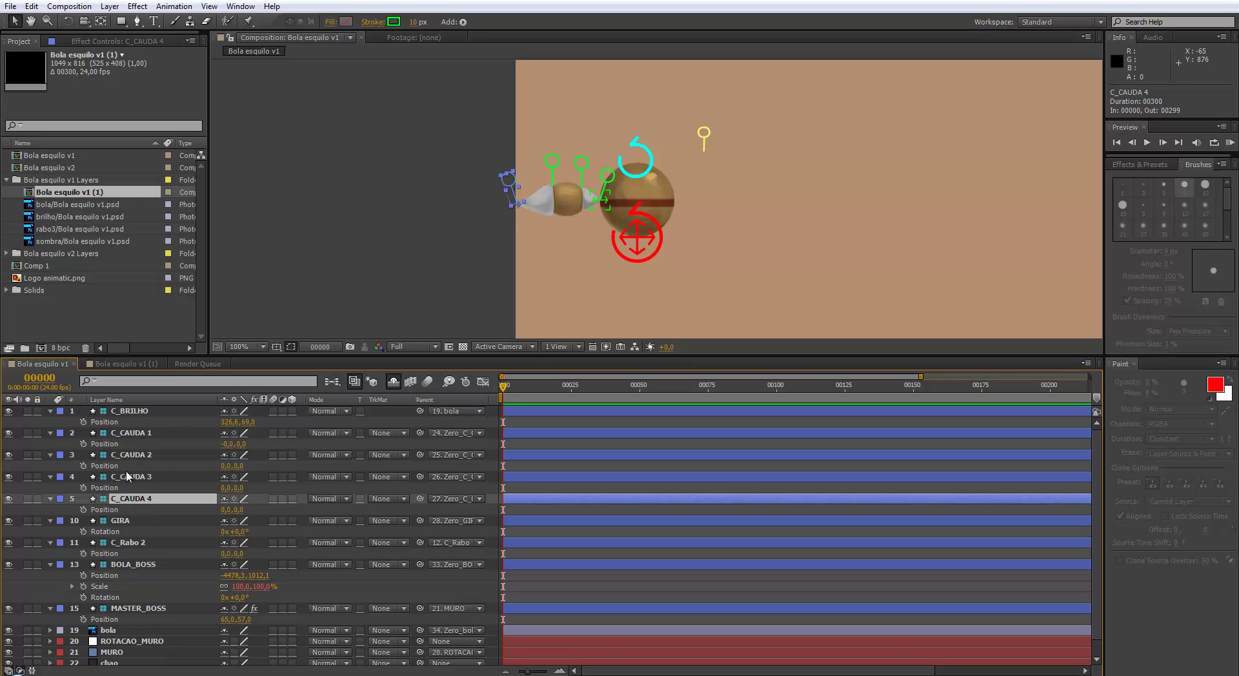
{"action": "left_click", "coordinate": [133, 436], "text": "shift"}
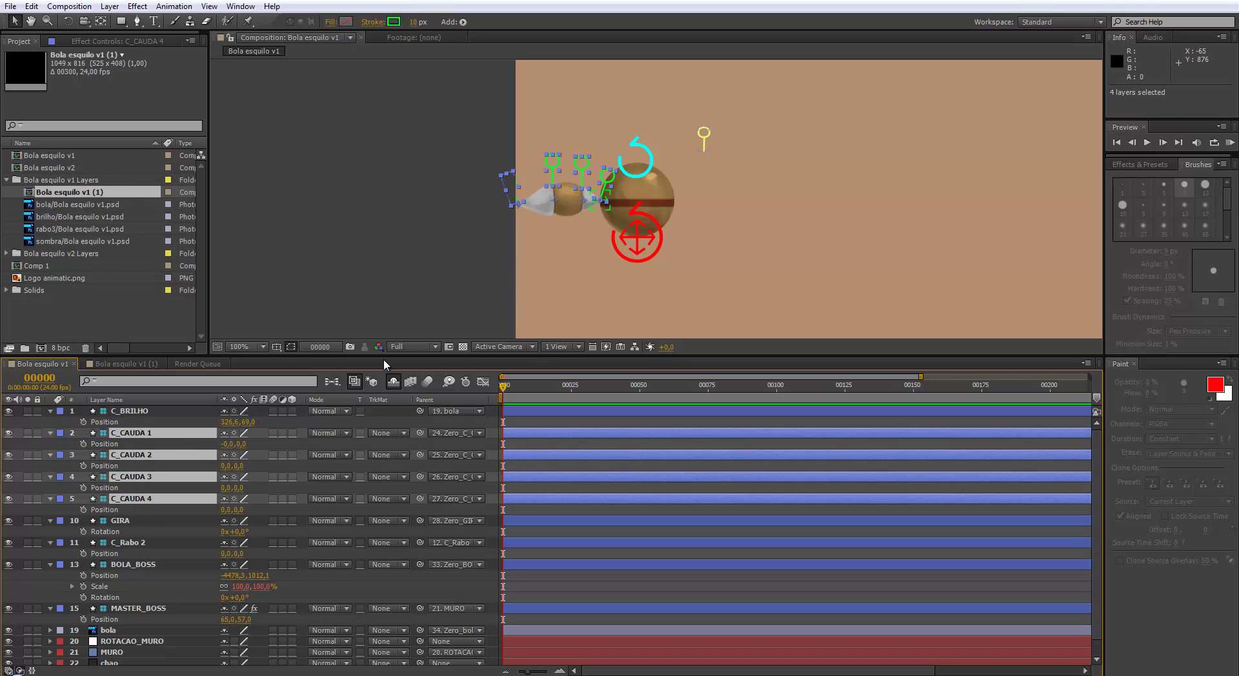
{"action": "left_click", "coordinate": [464, 226]}
{"action": "left_click", "coordinate": [587, 169]}
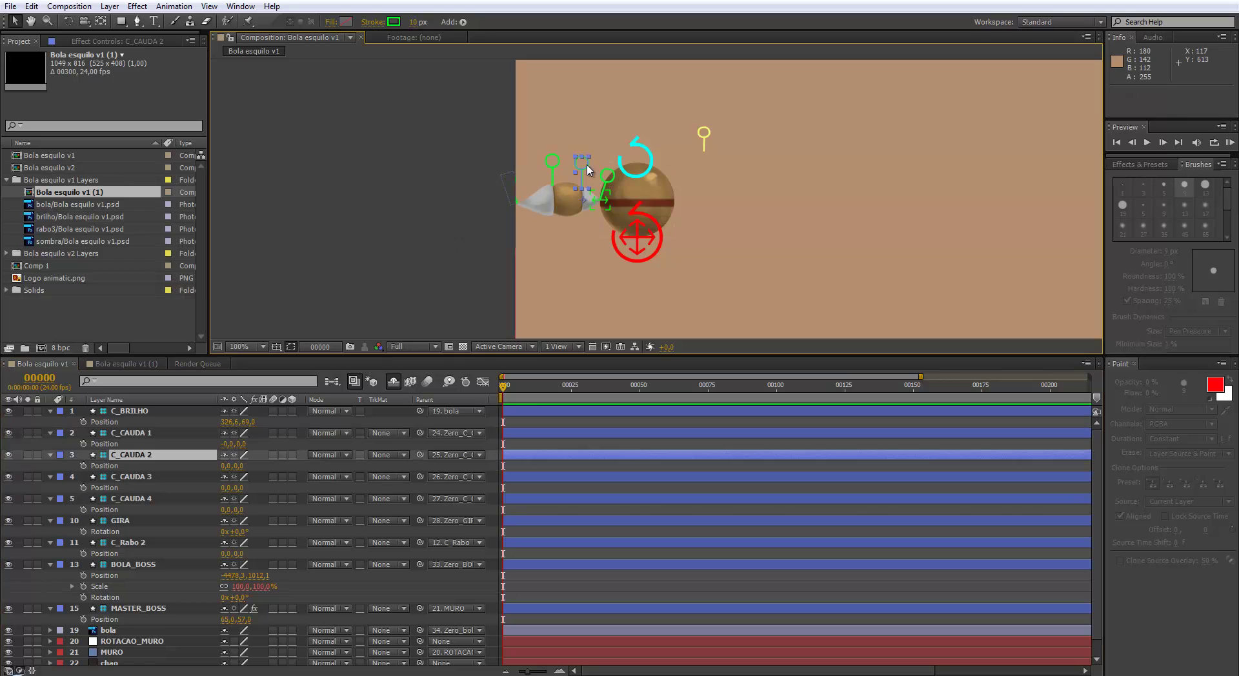
{"action": "key", "text": "w"}
{"action": "left_click_drag", "start_coordinate": [587, 169], "coordinate": [555, 162]}
{"action": "key", "text": "ctrl+z"}
{"action": "key", "text": "v"}
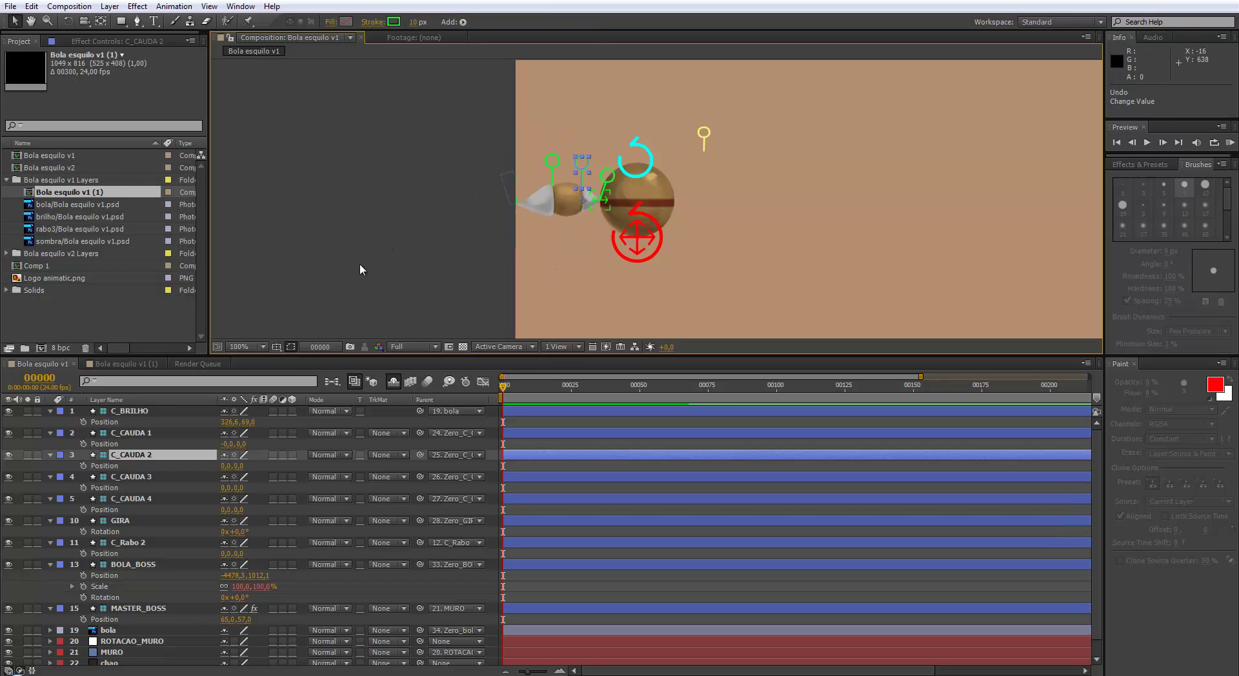
- Show only Rotation for the four tail controls, C_CAUDA 1 to C_CAUDA 4
{"action": "left_click", "coordinate": [139, 435]}
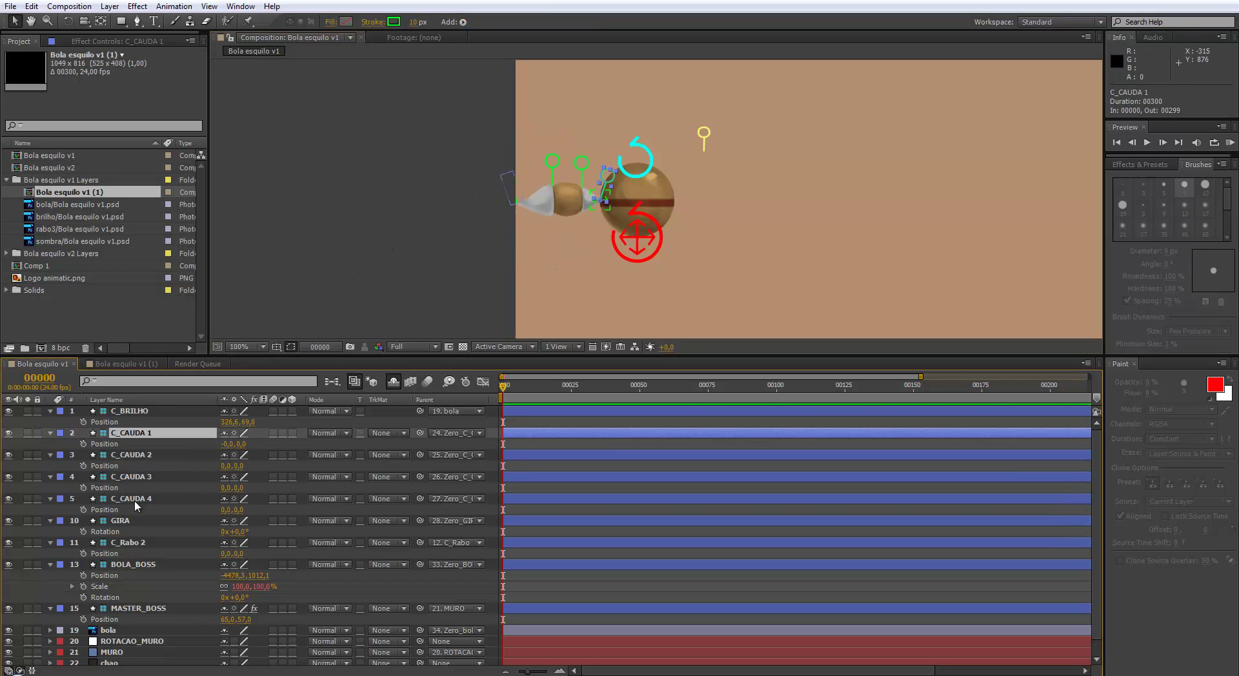
{"action": "left_click", "coordinate": [134, 500], "text": "shift"}
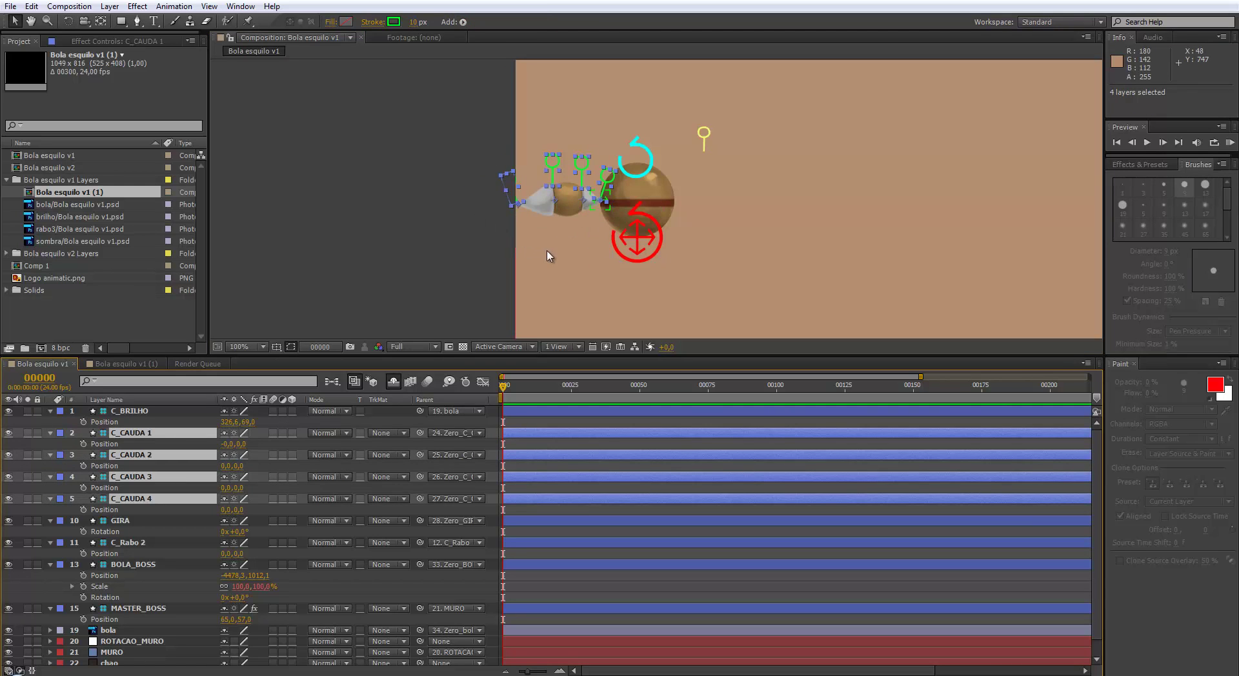
{"action": "key", "text": "r"}
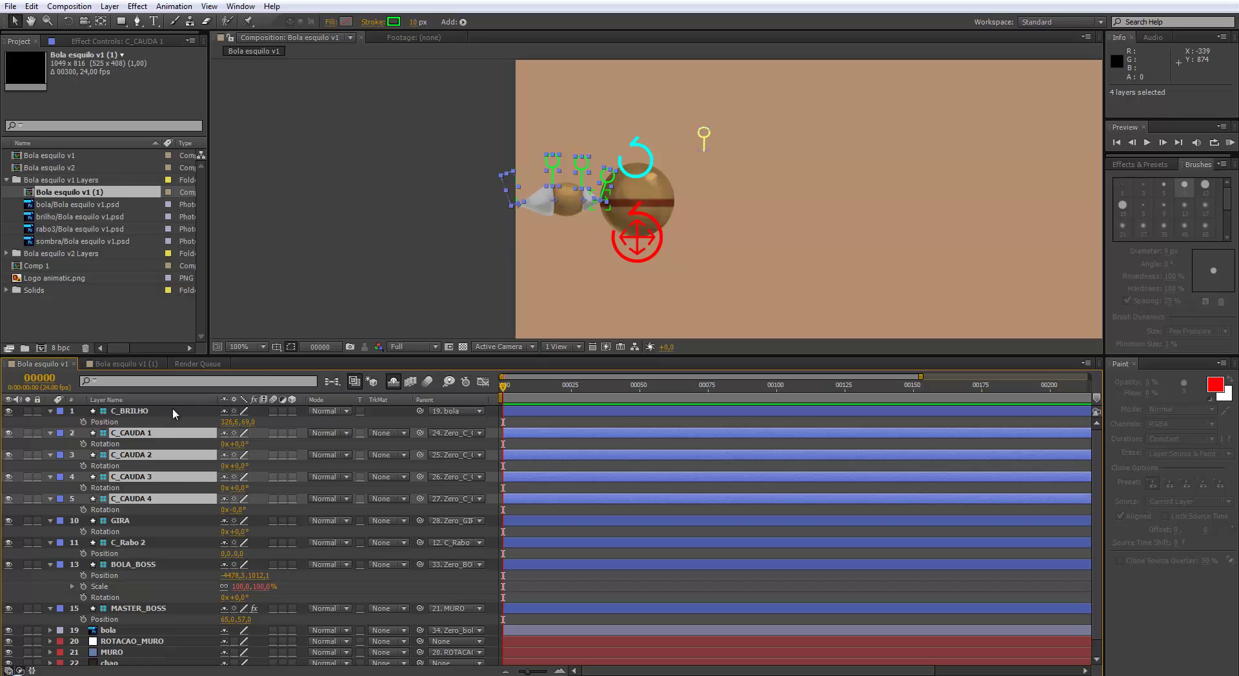
- Try moving the C_BRILHO highlight control and undo the move
{"action": "left_click", "coordinate": [141, 411]}
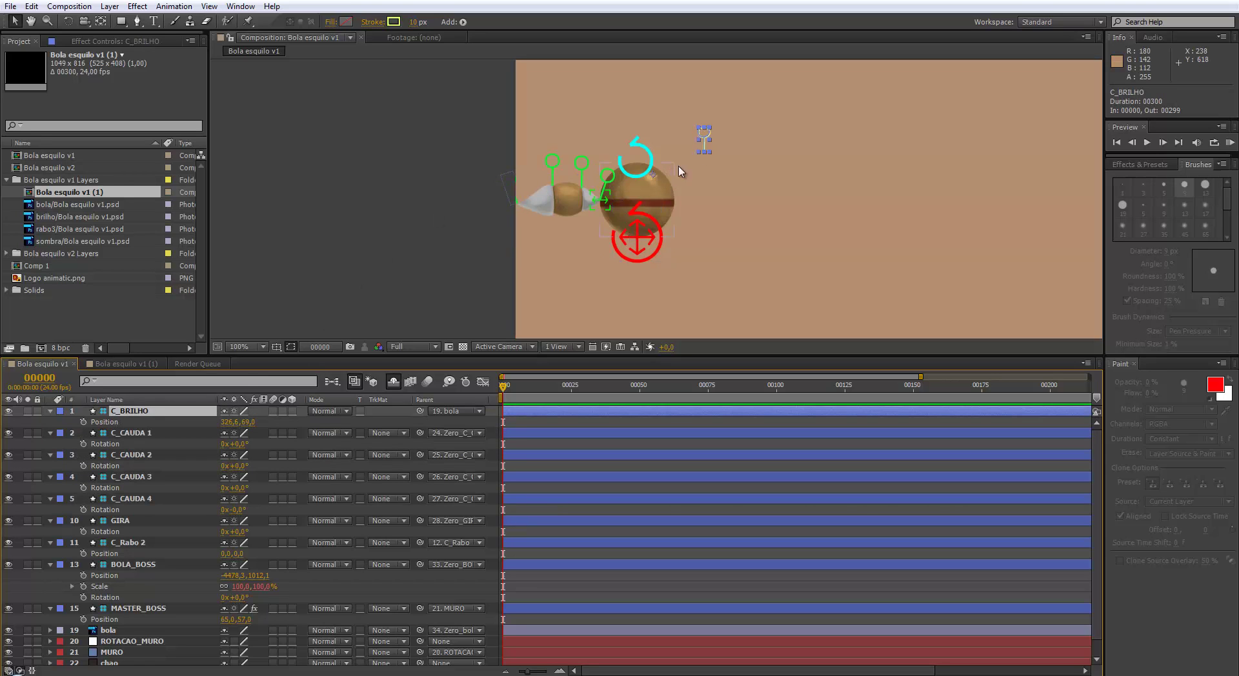
{"action": "mouse_move", "coordinate": [706, 142]}
{"action": "left_mouse_down"}
{"action": "mouse_move", "coordinate": [665, 137]}
{"action": "mouse_move", "coordinate": [691, 133]}
{"action": "left_mouse_up"}
{"action": "key", "text": "ctrl+z"}
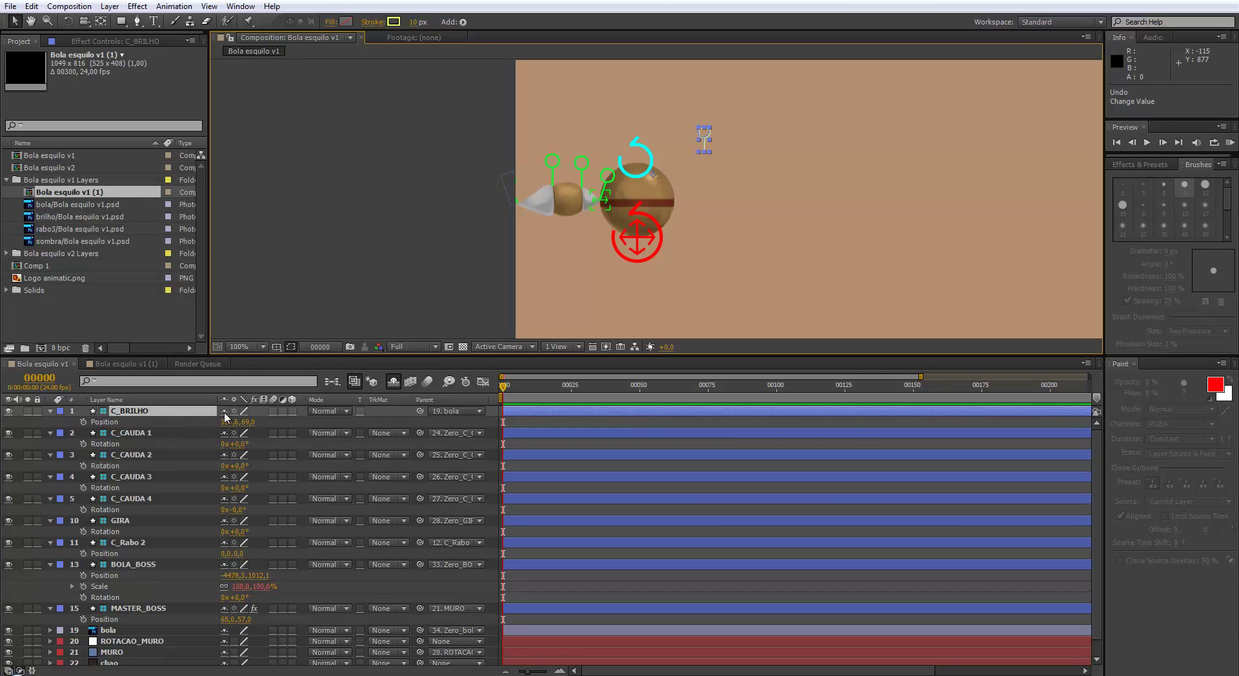
{"action": "scroll", "coordinate": [217, 415], "scroll_direction": "down", "scroll_amount": 1}
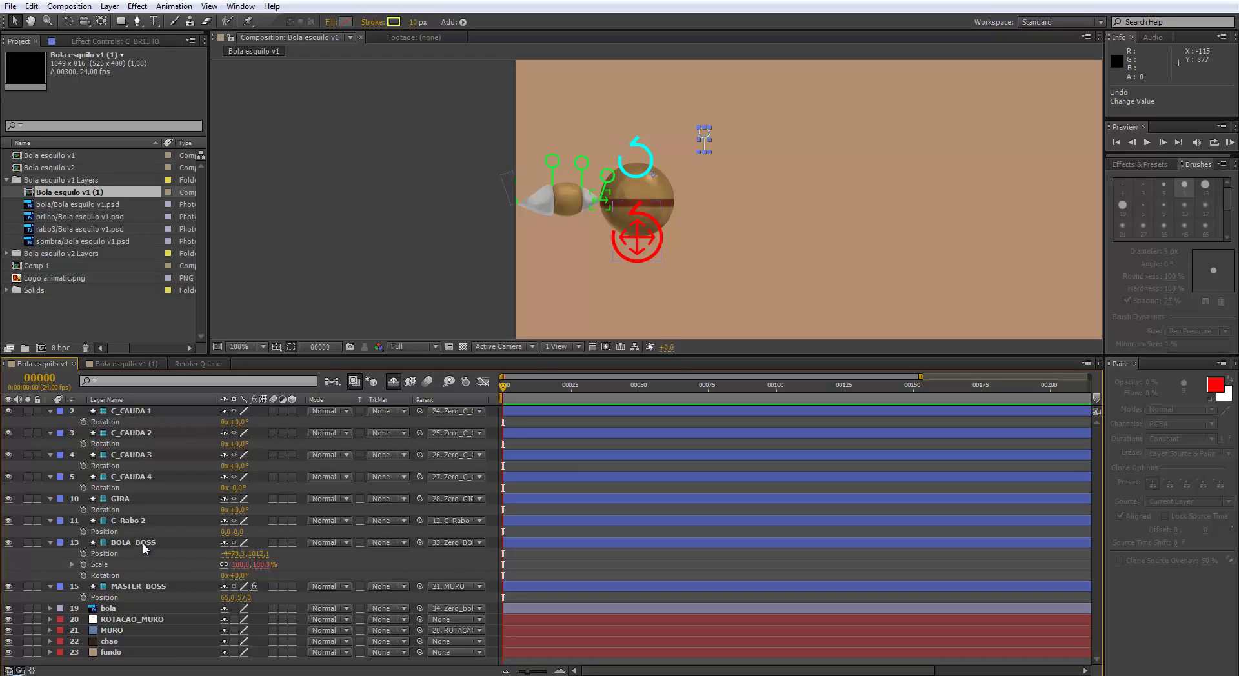
- Set starting keyframes at frame 0 for the displayed Rotation, Scale and Position properties of all controls from C_CAUDA 1 to MASTER_BOSS
{"action": "left_click", "coordinate": [134, 588]}
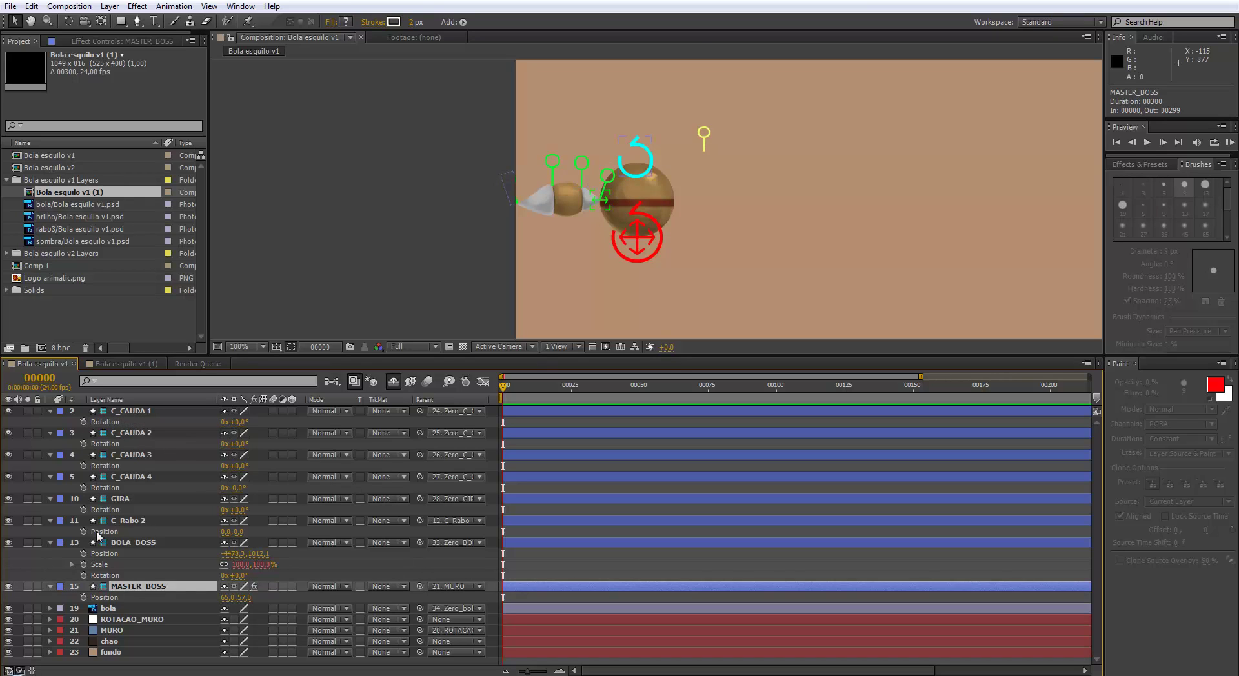
{"action": "left_click", "coordinate": [133, 412], "text": "shift"}
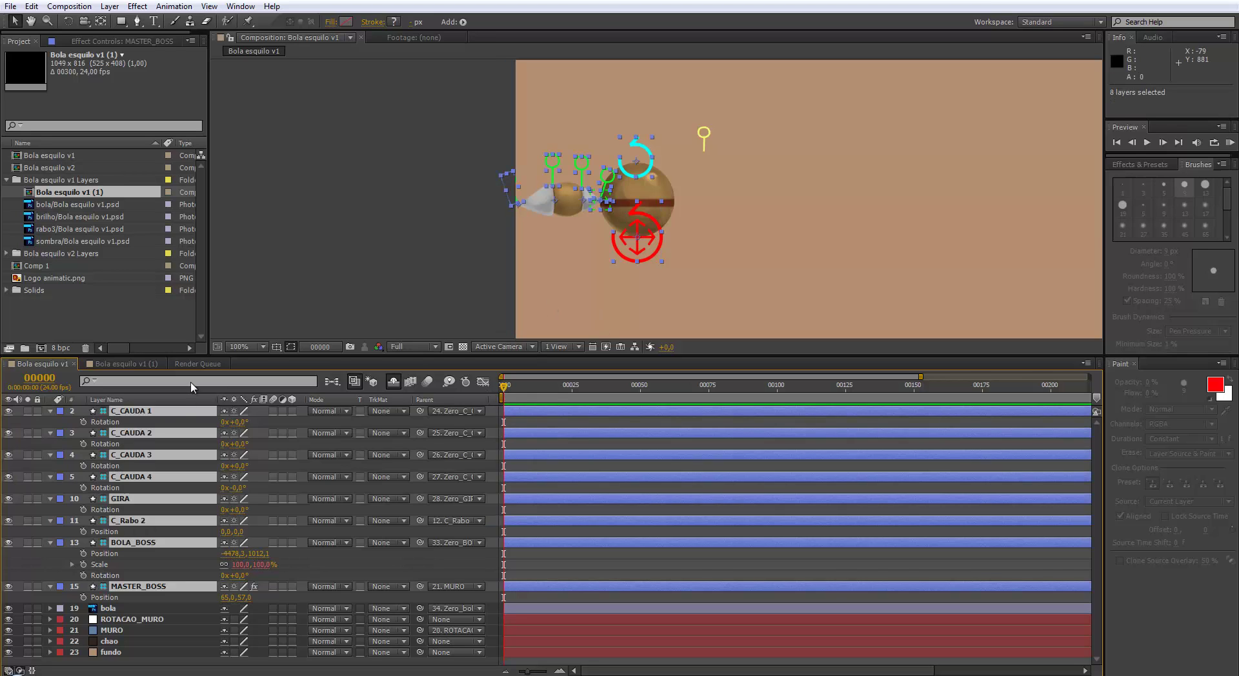
{"action": "key", "text": "alt+shift+r"}
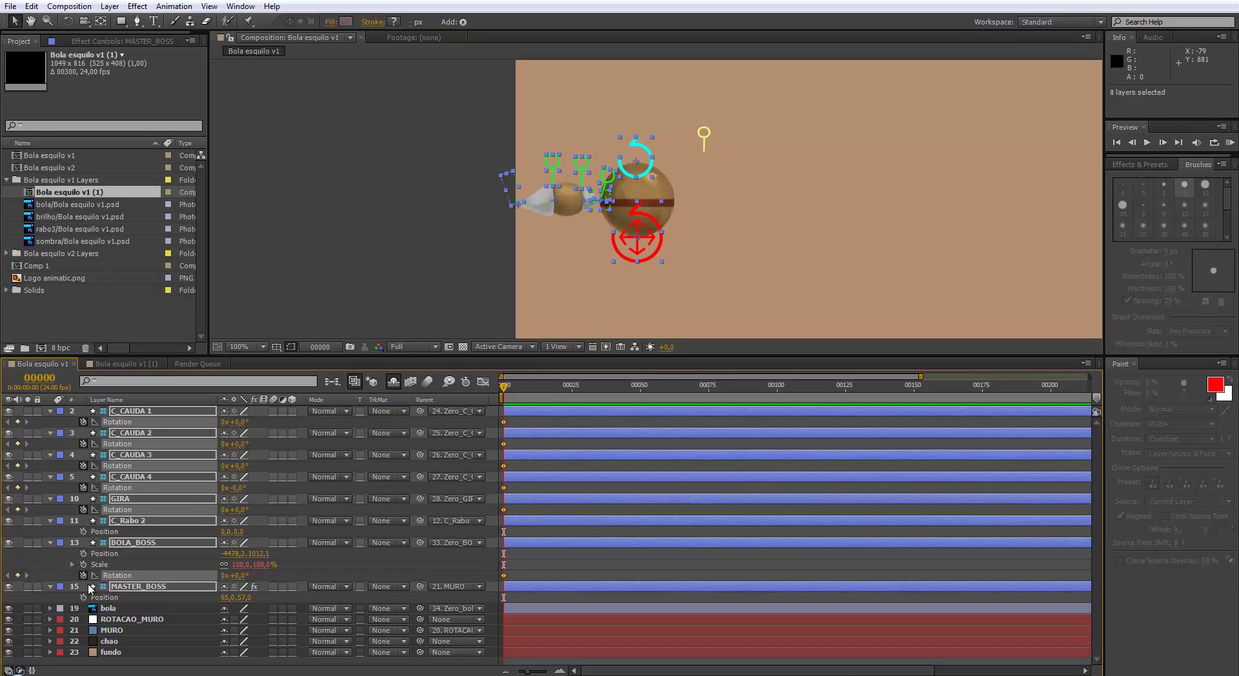
{"action": "left_click", "coordinate": [83, 565]}
{"action": "key", "text": "alt+shift+p"}
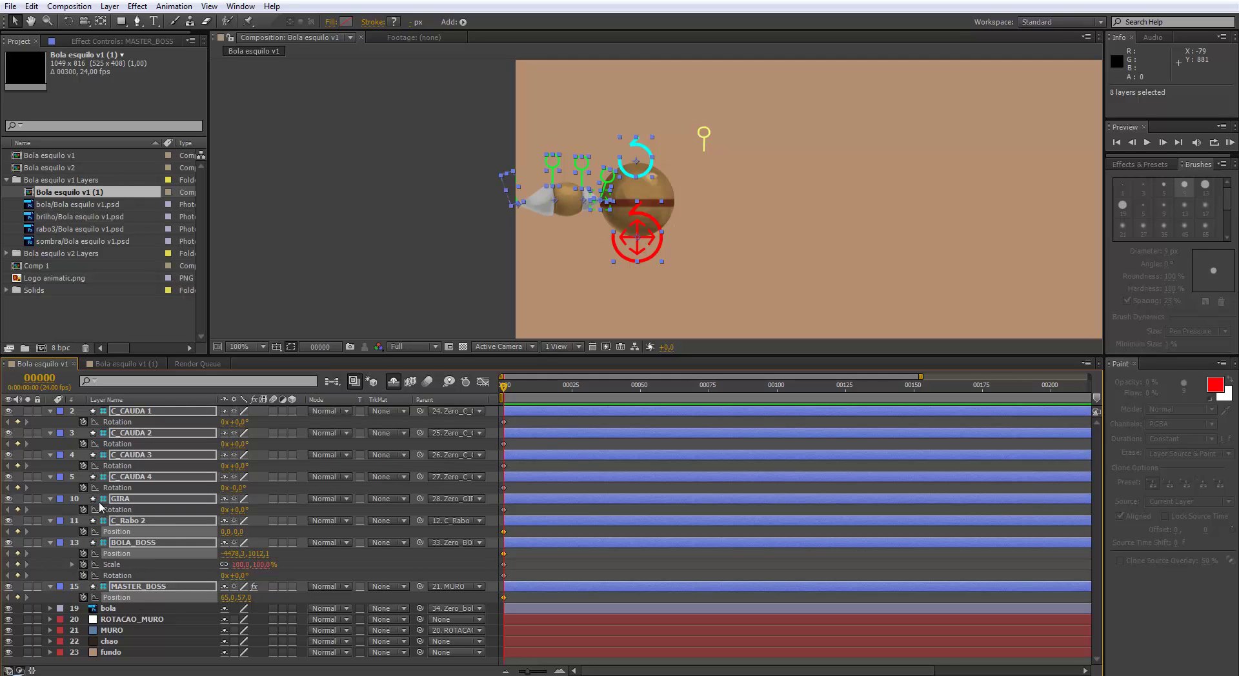
- Lock the chao floor and fundo background layers against accidental selection
{"action": "left_click_drag", "start_coordinate": [650, 254], "coordinate": [648, 252]}
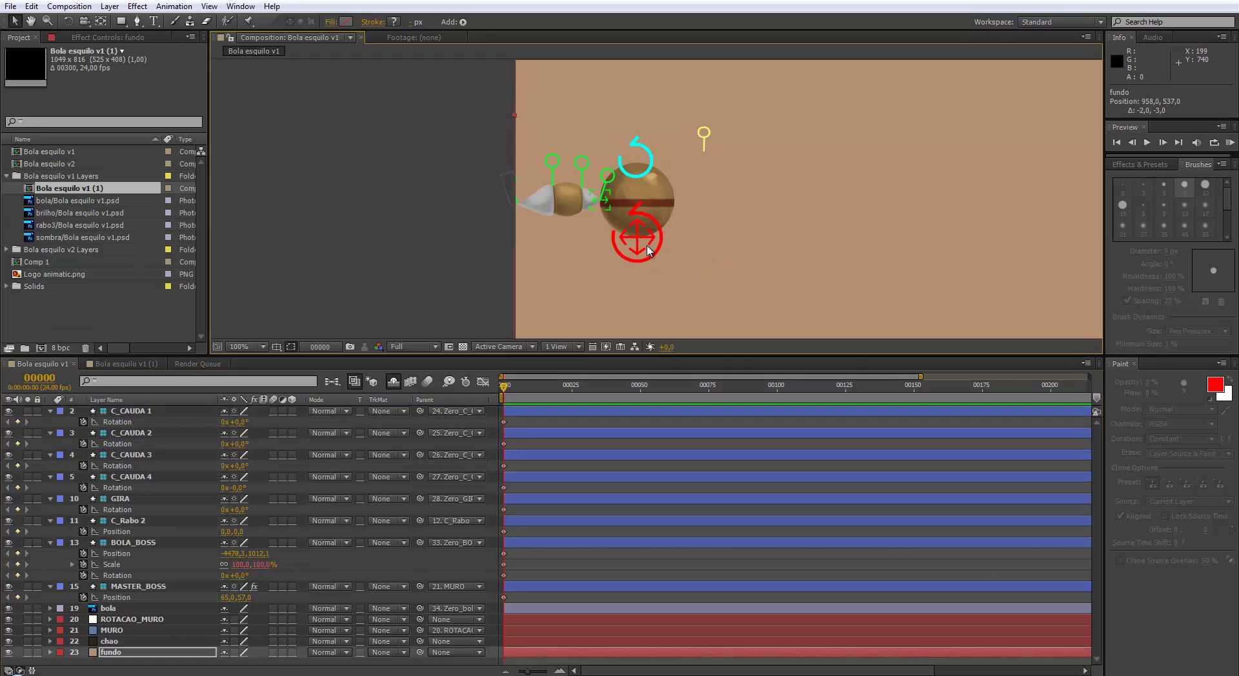
{"action": "left_click", "coordinate": [487, 282]}
{"action": "scroll", "coordinate": [606, 182], "scroll_direction": "down", "scroll_amount": 2}
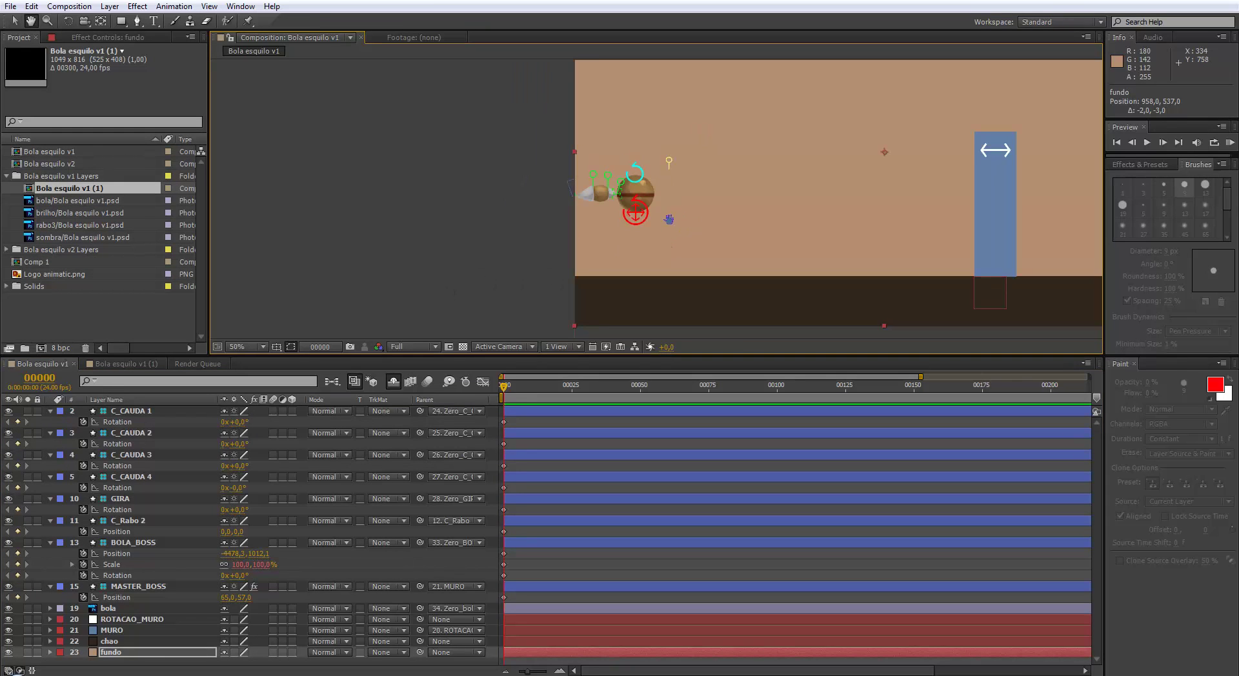
{"action": "left_click", "coordinate": [633, 215]}
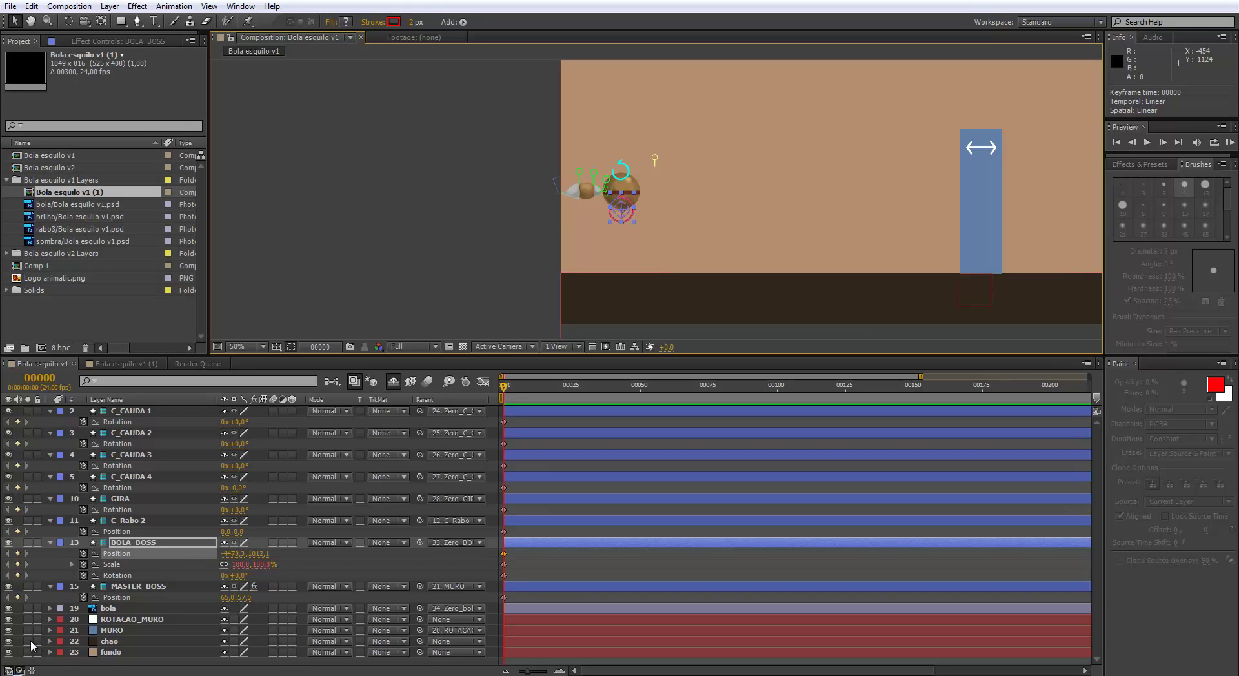
{"action": "left_click_drag", "start_coordinate": [37, 642], "coordinate": [37, 652]}
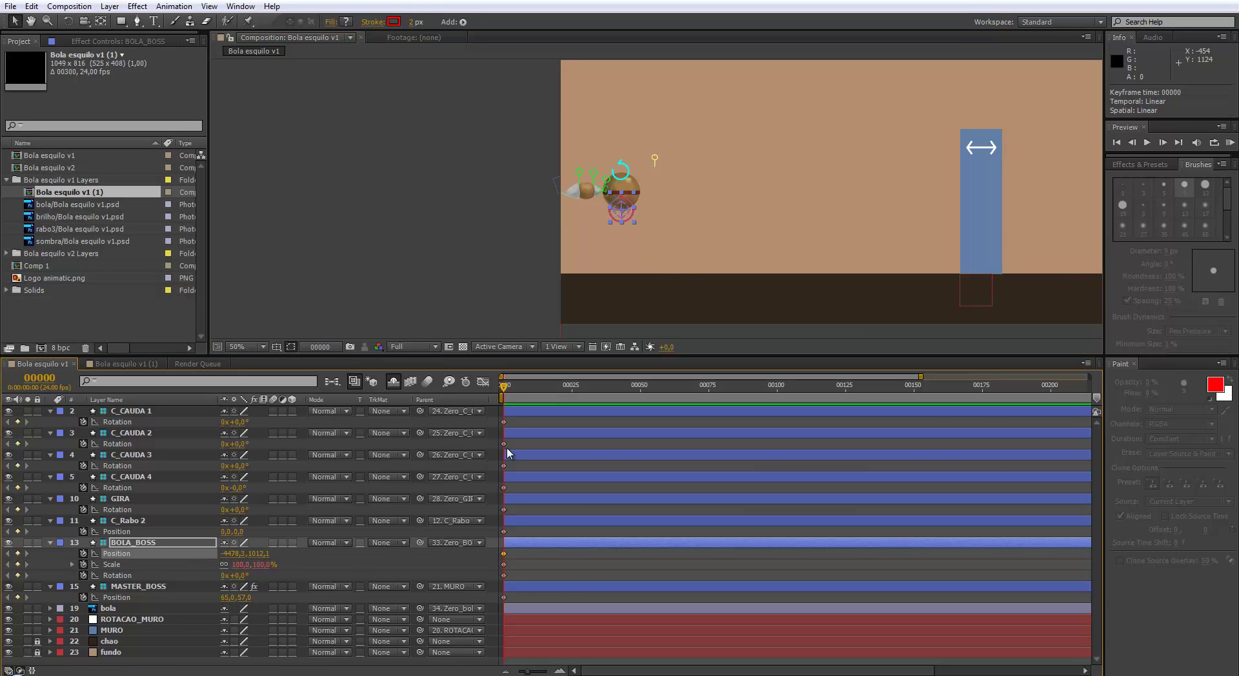
- Move BOLA_BOSS outside the scene at frame 0, to about -5514, 988, and check the bounce sketch in Photoshop
{"action": "left_click", "coordinate": [625, 265]}
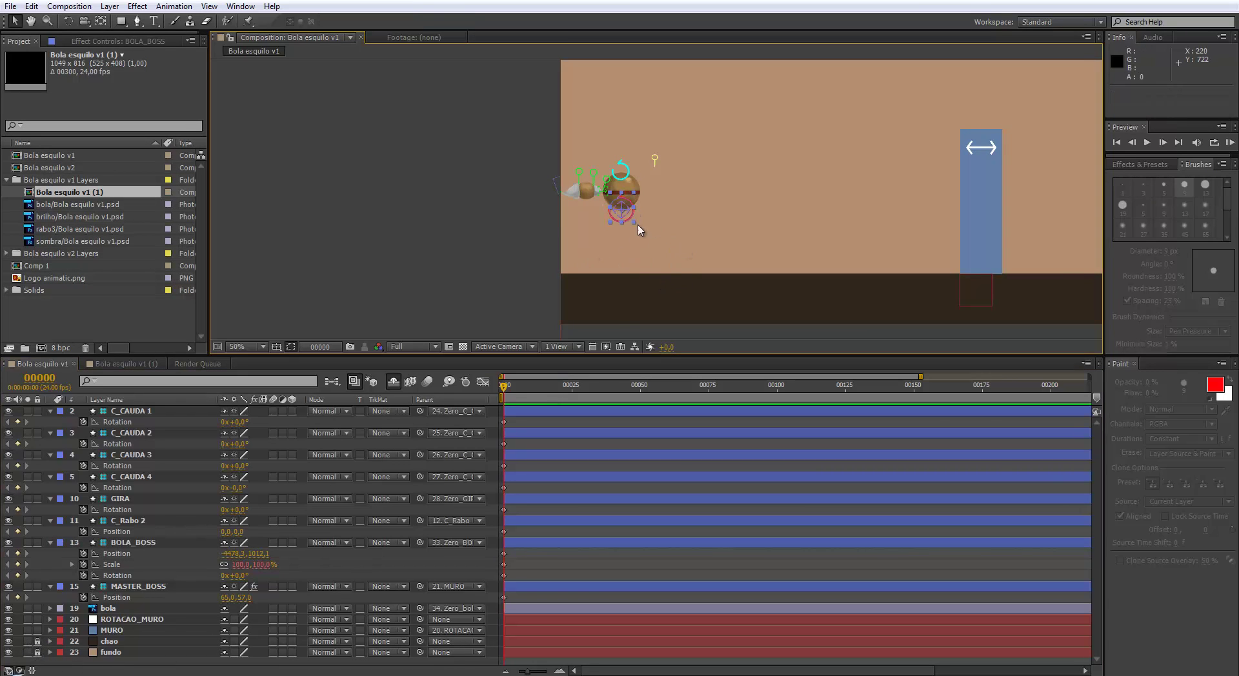
{"action": "left_click_drag", "start_coordinate": [639, 229], "coordinate": [535, 223]}
{"action": "left_click_drag", "start_coordinate": [673, 208], "coordinate": [546, 207]}
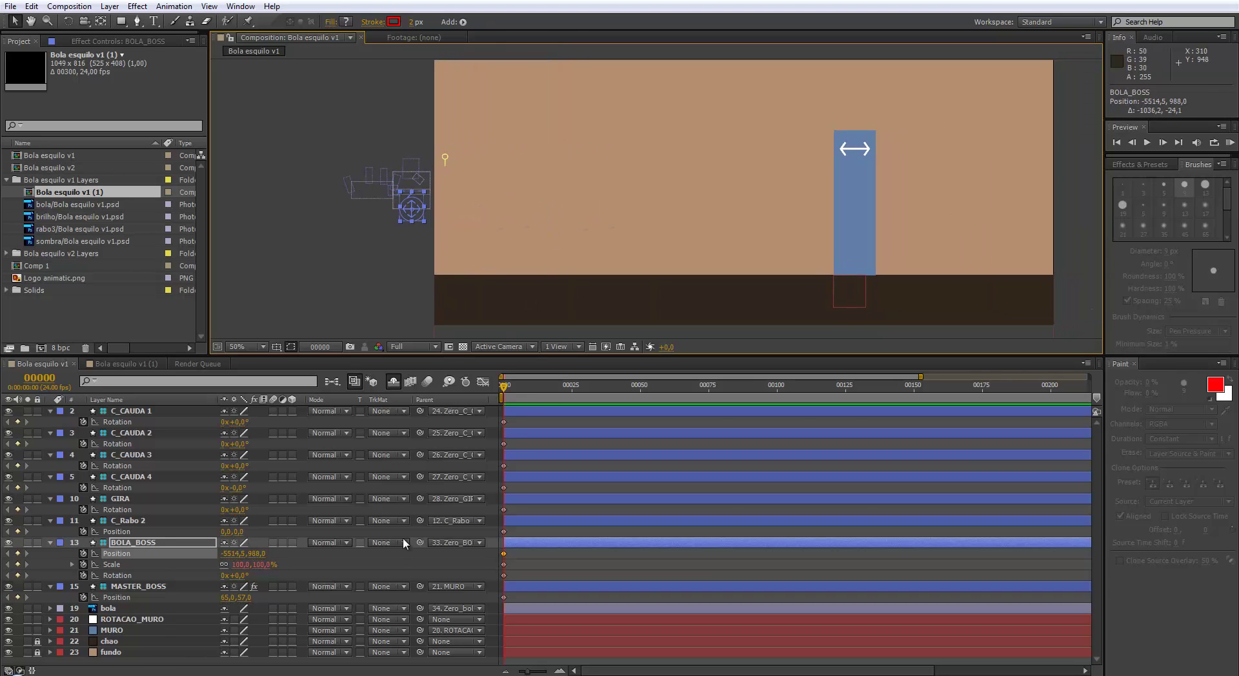
{"action": "key", "text": "alt+Tab"}
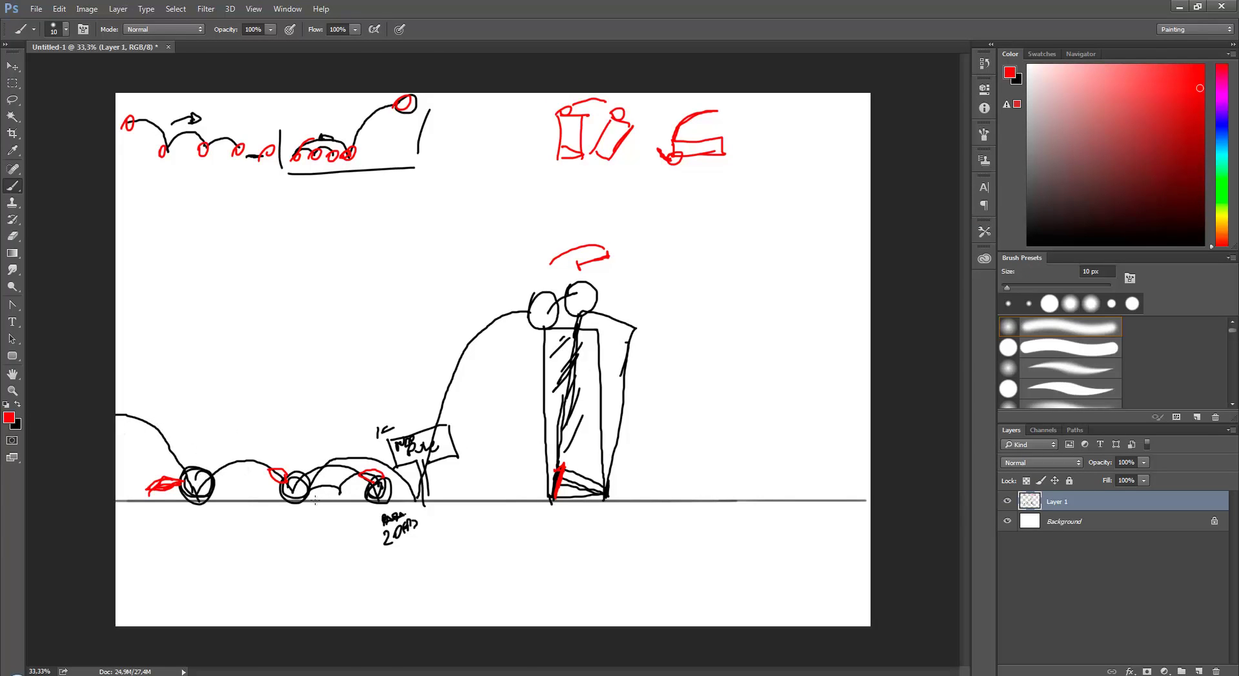
{"action": "key", "text": "alt+Tab"}
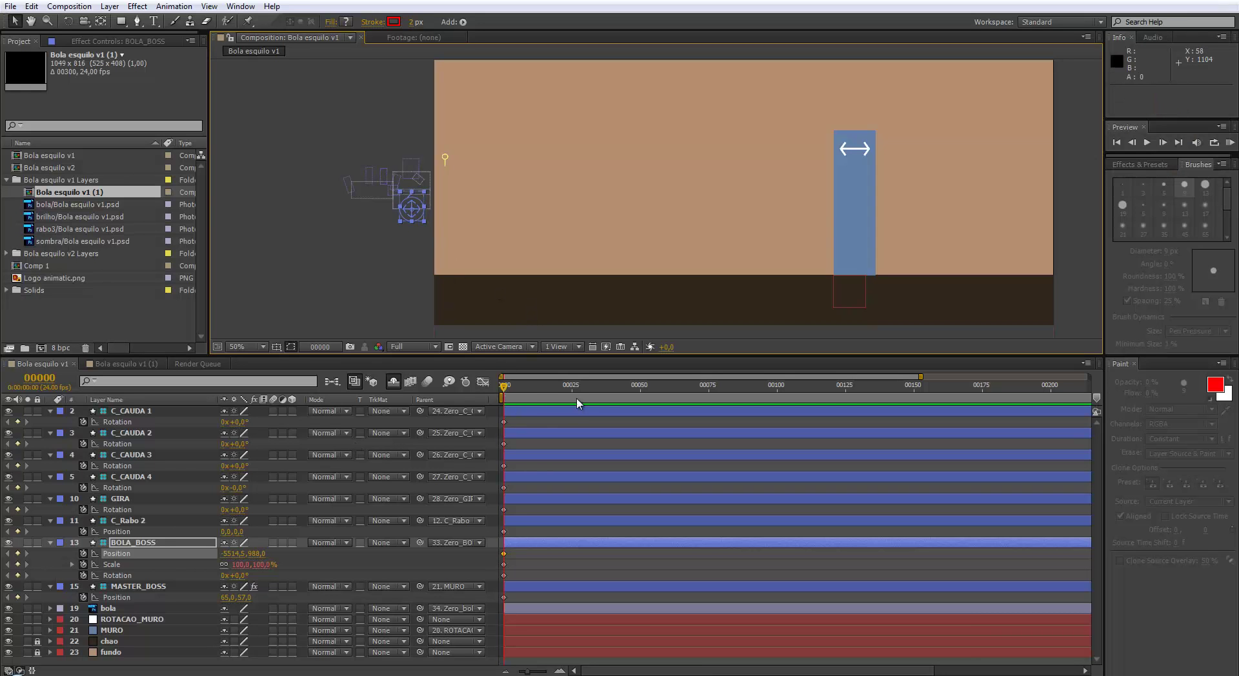
- Keyframe BOLA_BOSS on the floor at frames 10, 20 and 30, at about X -4494, -3490 and -2639 with Y 1799
{"action": "key", "text": "equal"}
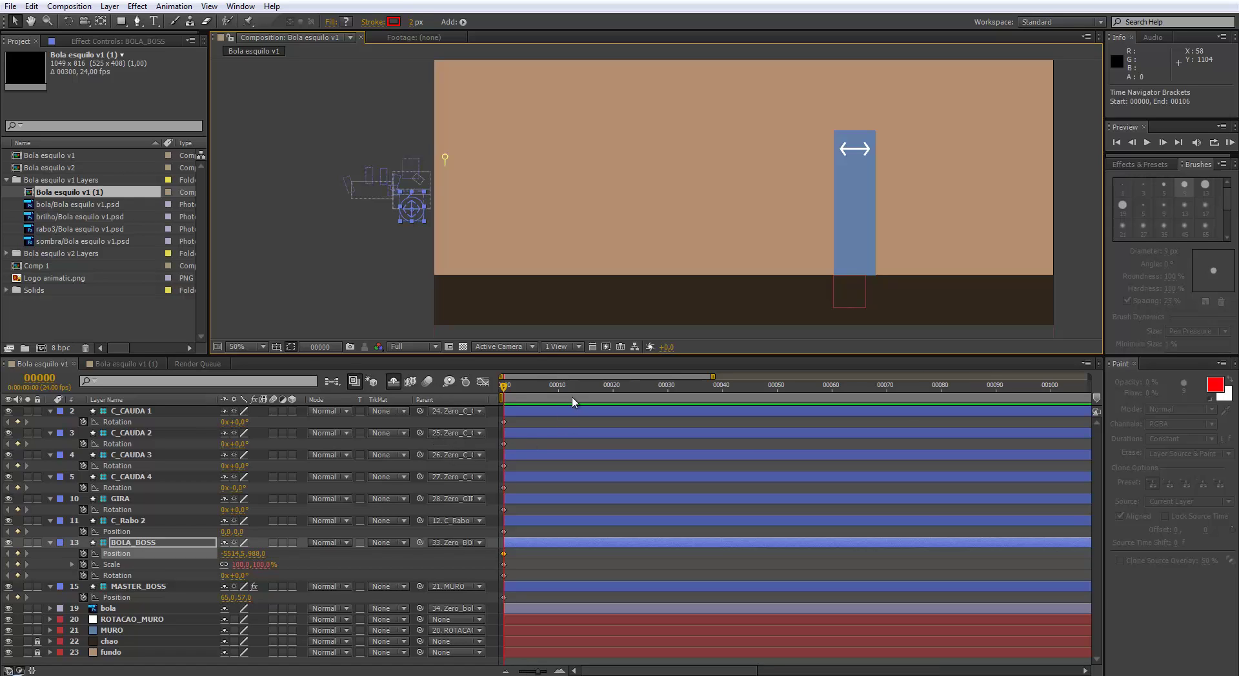
{"action": "left_click", "coordinate": [50, 378], "text": "ctrl"}
{"action": "left_click", "coordinate": [48, 382], "text": "ctrl"}
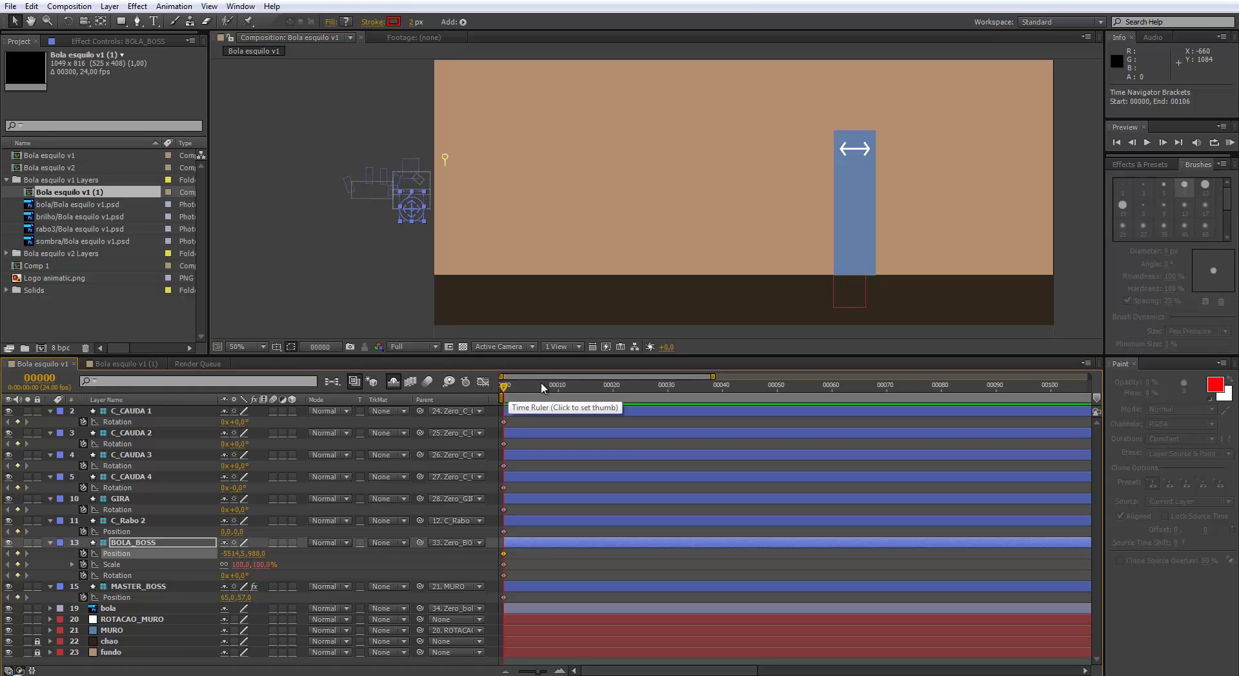
{"action": "left_click", "coordinate": [558, 387]}
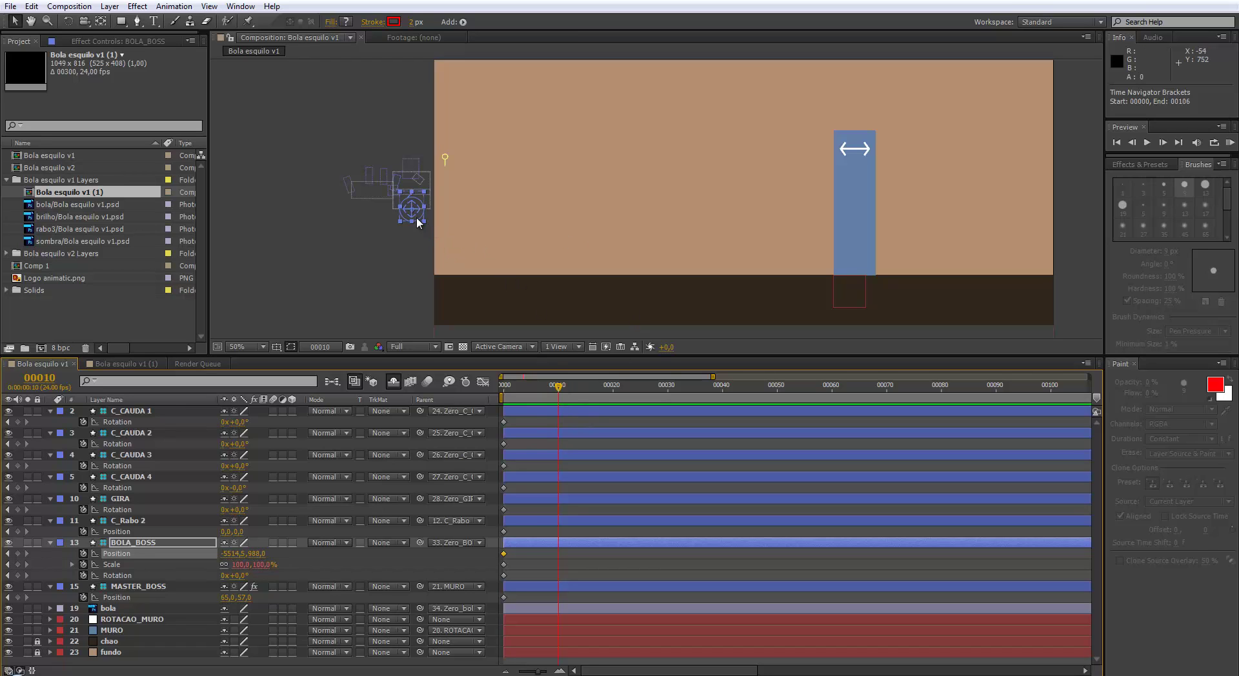
{"action": "left_click_drag", "start_coordinate": [417, 222], "coordinate": [500, 283]}
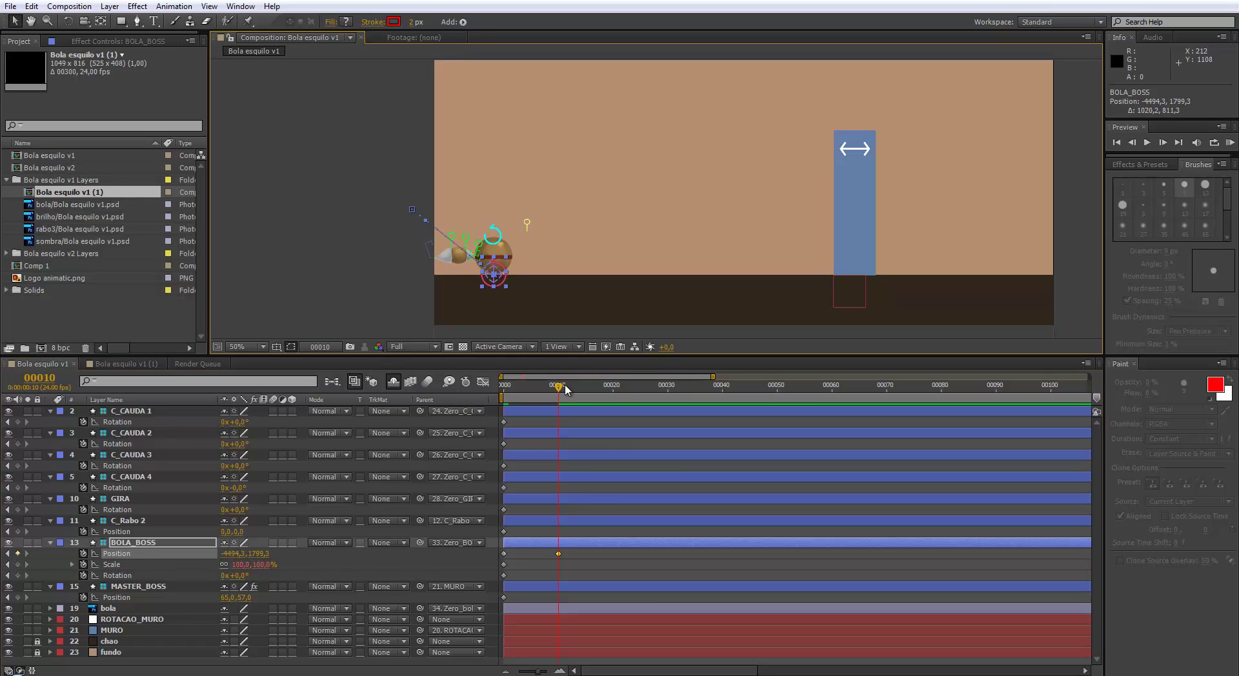
{"action": "left_click_drag", "start_coordinate": [564, 385], "coordinate": [618, 403]}
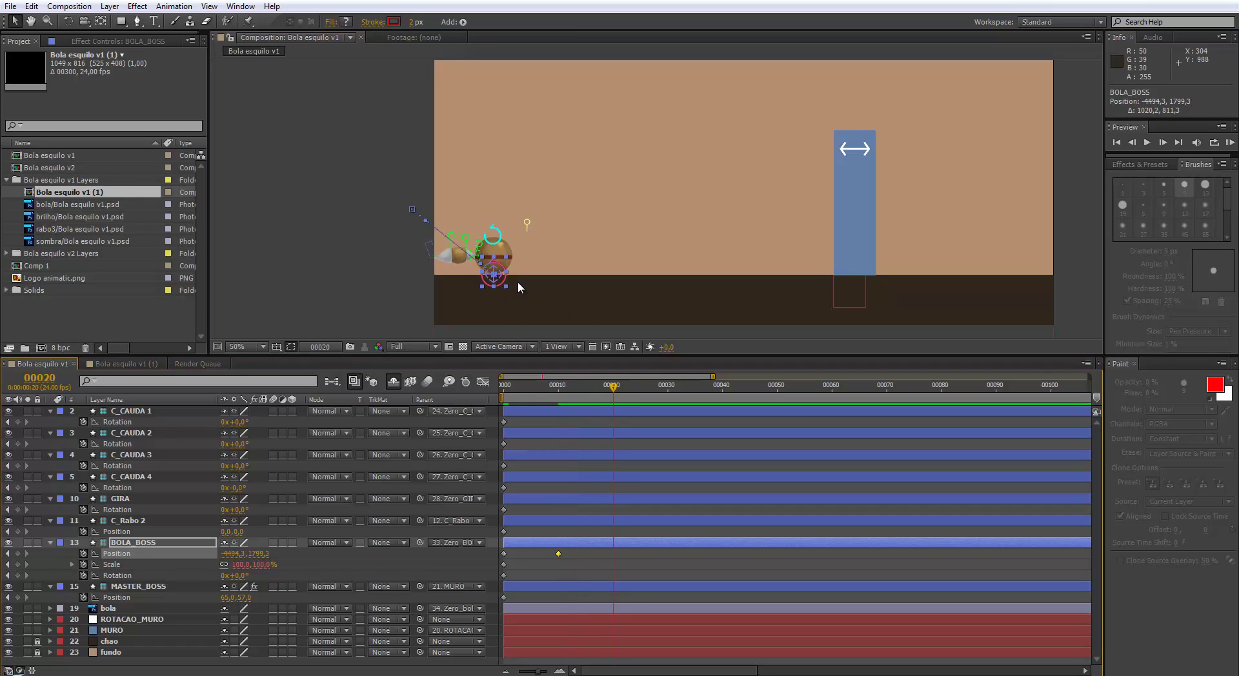
{"action": "left_click_drag", "start_coordinate": [499, 284], "coordinate": [581, 281]}
{"action": "left_click", "coordinate": [668, 387]}
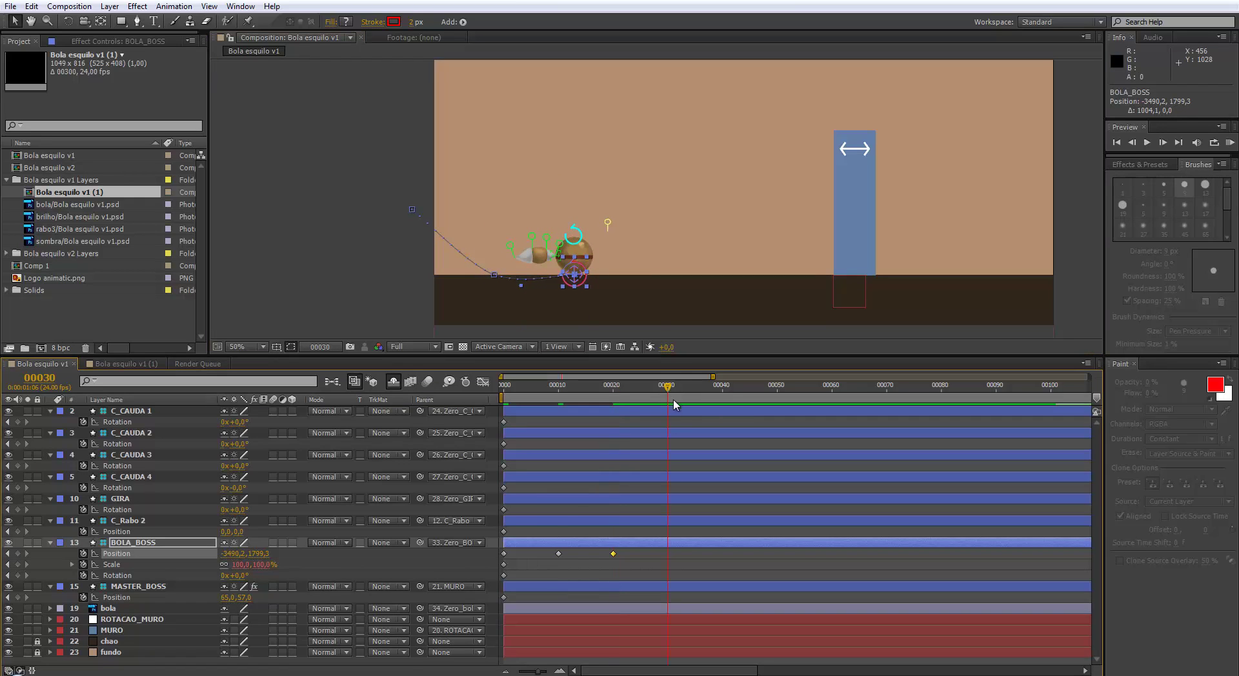
{"action": "left_click_drag", "start_coordinate": [583, 288], "coordinate": [651, 288]}
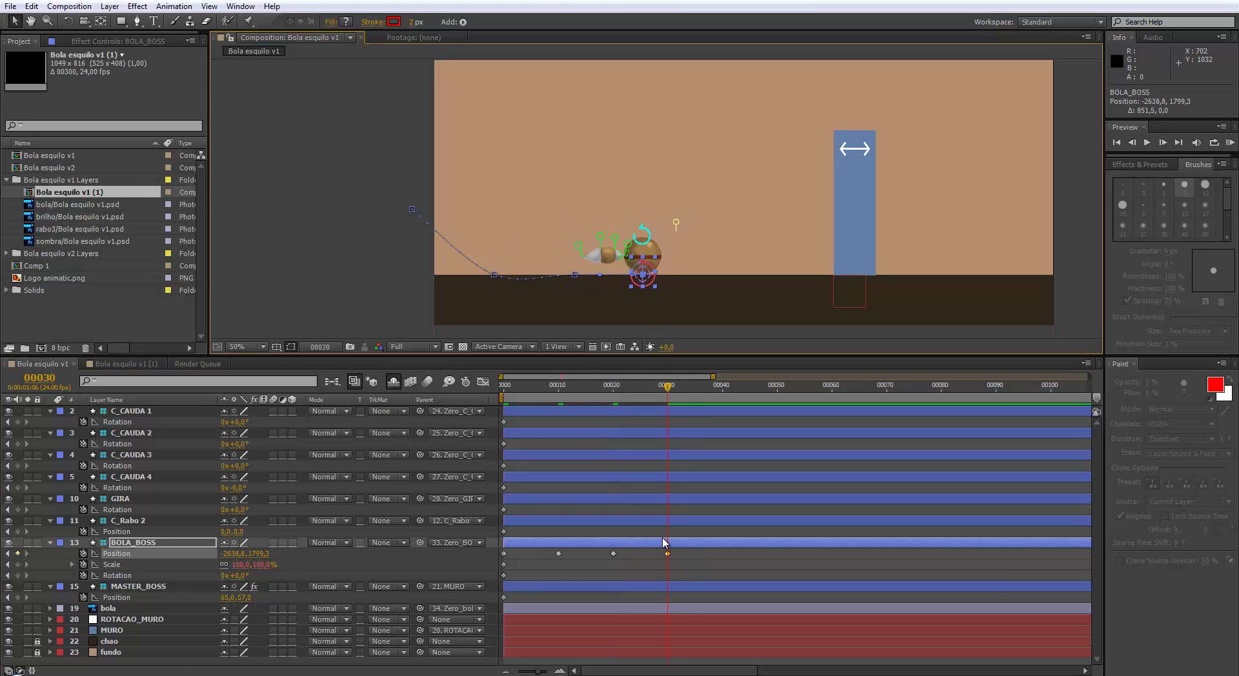
- Try viewing the keyframes of all the rig controls as curves in the Graph Editor
{"action": "mouse_move", "coordinate": [707, 599]}
{"action": "left_mouse_down"}
{"action": "mouse_move", "coordinate": [624, 559]}
{"action": "mouse_move", "coordinate": [456, 405]}
{"action": "mouse_move", "coordinate": [490, 388]}
{"action": "left_mouse_up"}
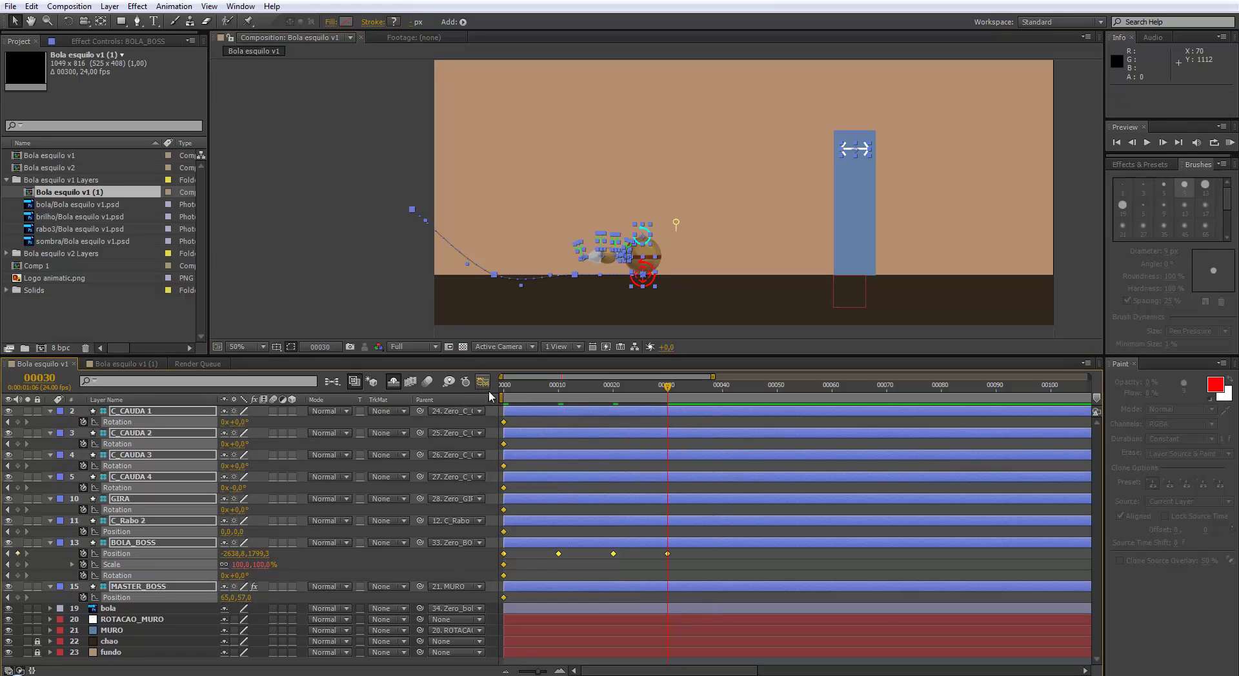
{"action": "left_click", "coordinate": [483, 381]}
{"action": "key", "text": "a"}
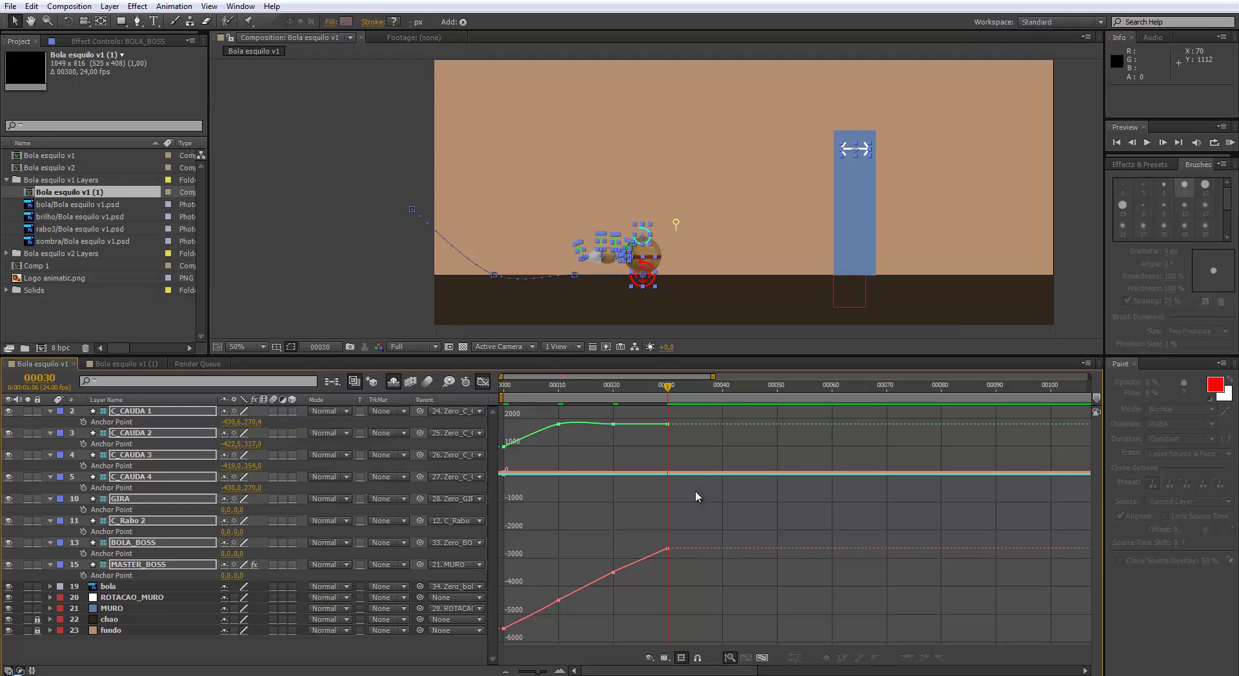
{"action": "key", "text": "ctrl+z"}
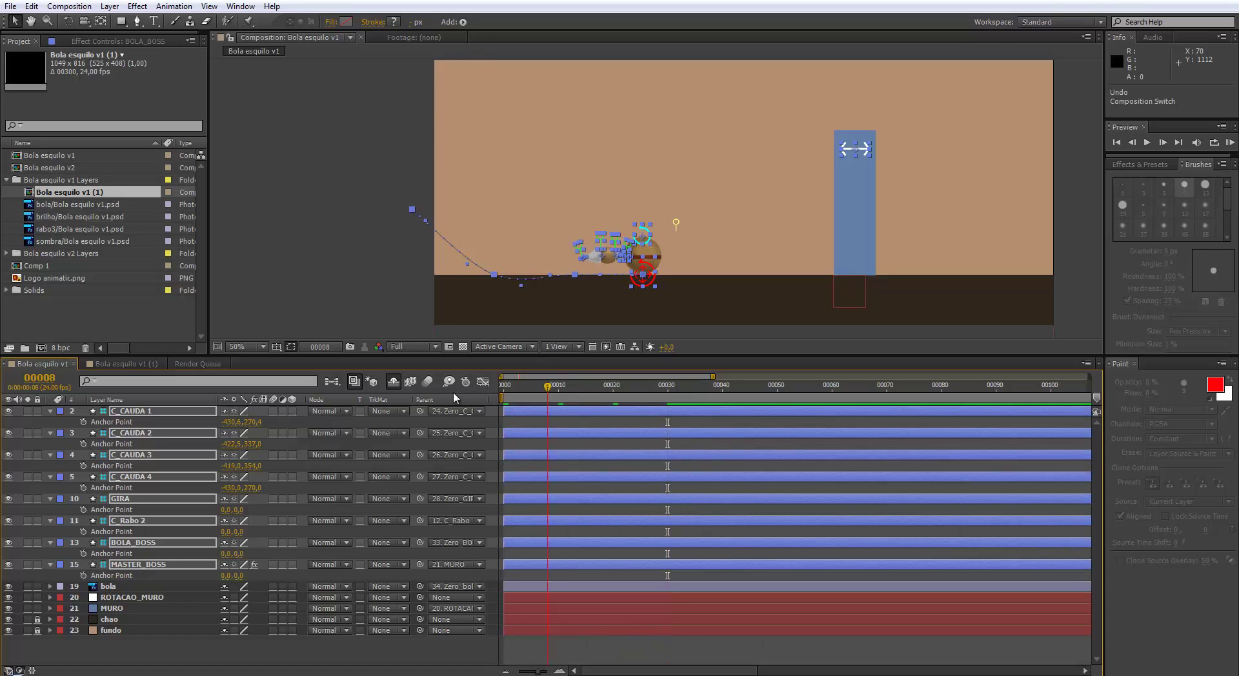
- Return to frame 0 and show only Rotation for C_CAUDA 1 to C_CAUDA 4 and GIRA
{"action": "key", "text": "Home"}
{"action": "left_click", "coordinate": [162, 567]}
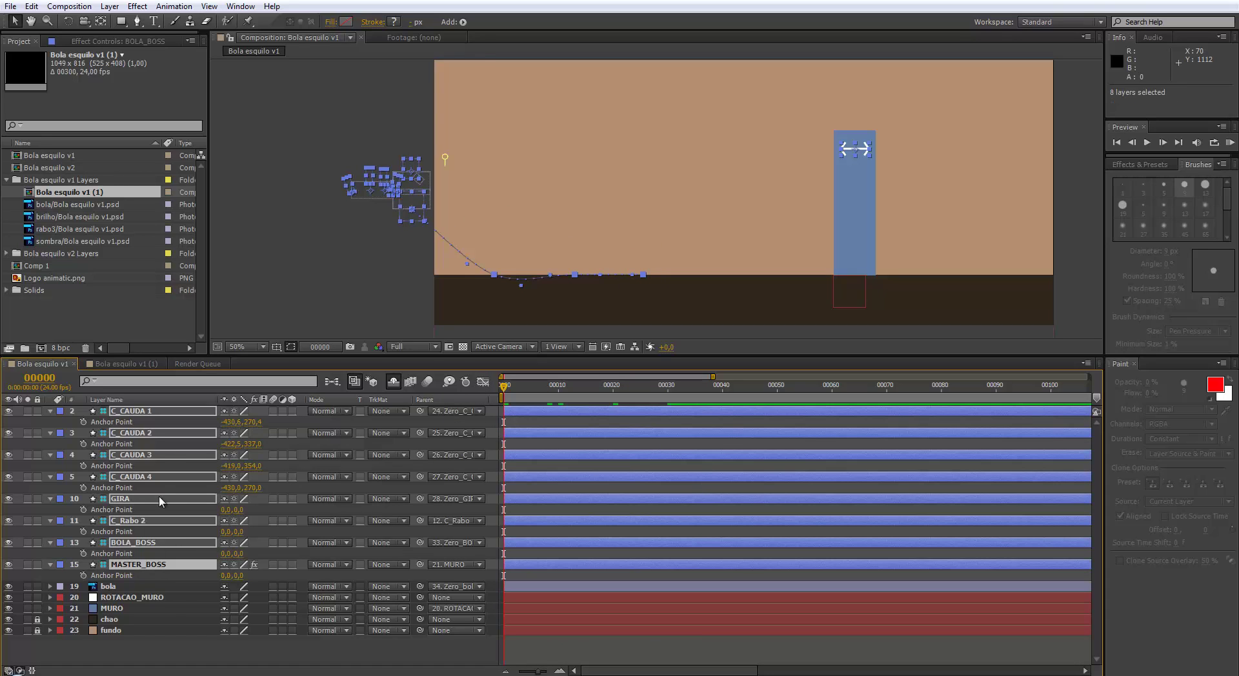
{"action": "left_click", "coordinate": [146, 412]}
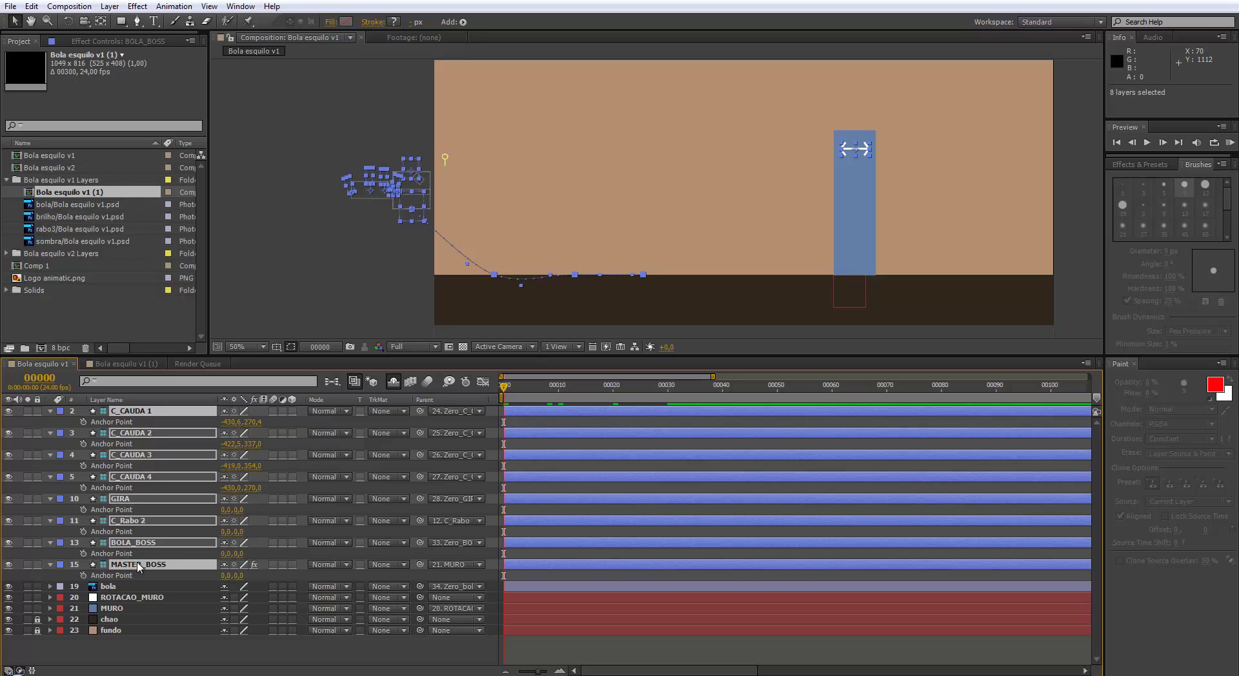
{"action": "left_click", "coordinate": [138, 412]}
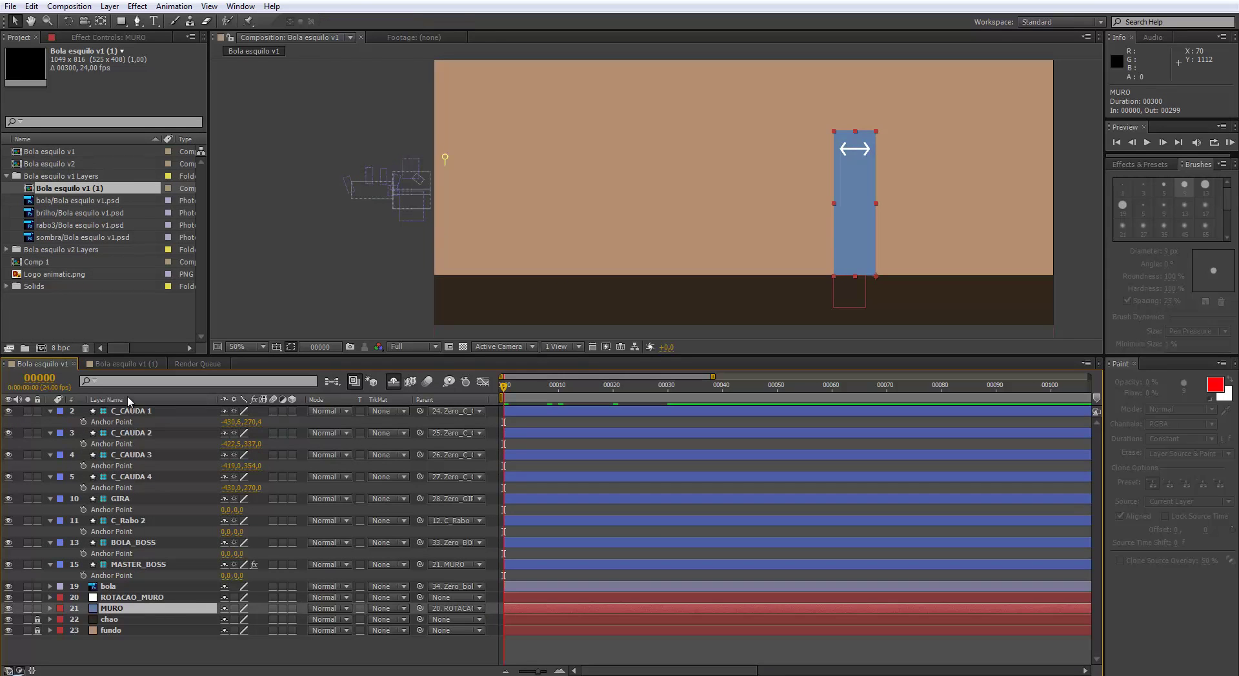
{"action": "key", "text": "alt+shift+r"}
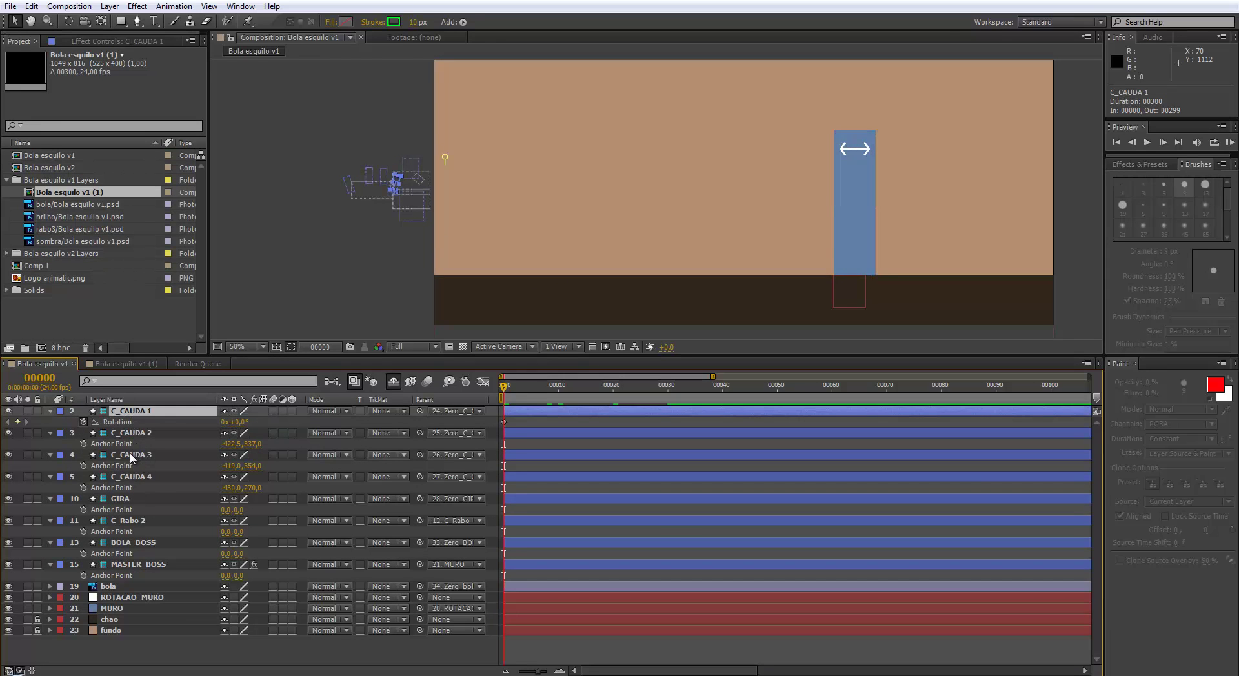
{"action": "left_click", "coordinate": [134, 433]}
{"action": "left_click", "coordinate": [132, 478], "text": "shift"}
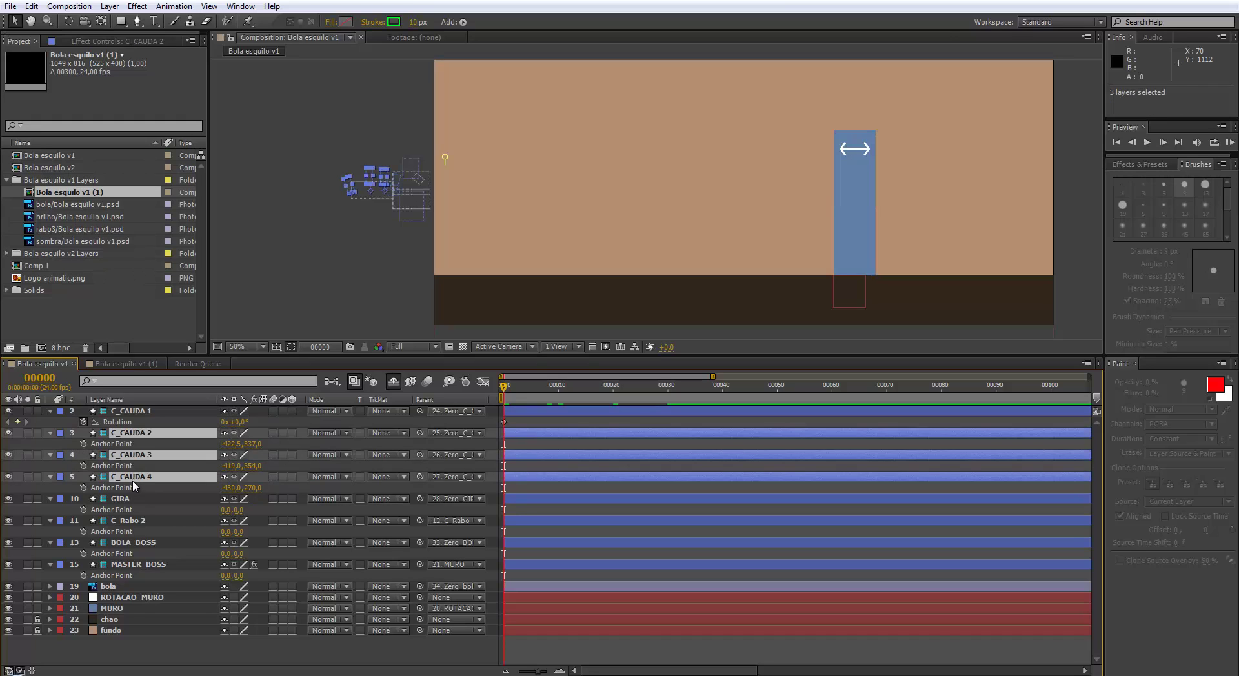
{"action": "key", "text": "alt+shift+r"}
{"action": "left_click", "coordinate": [122, 500]}
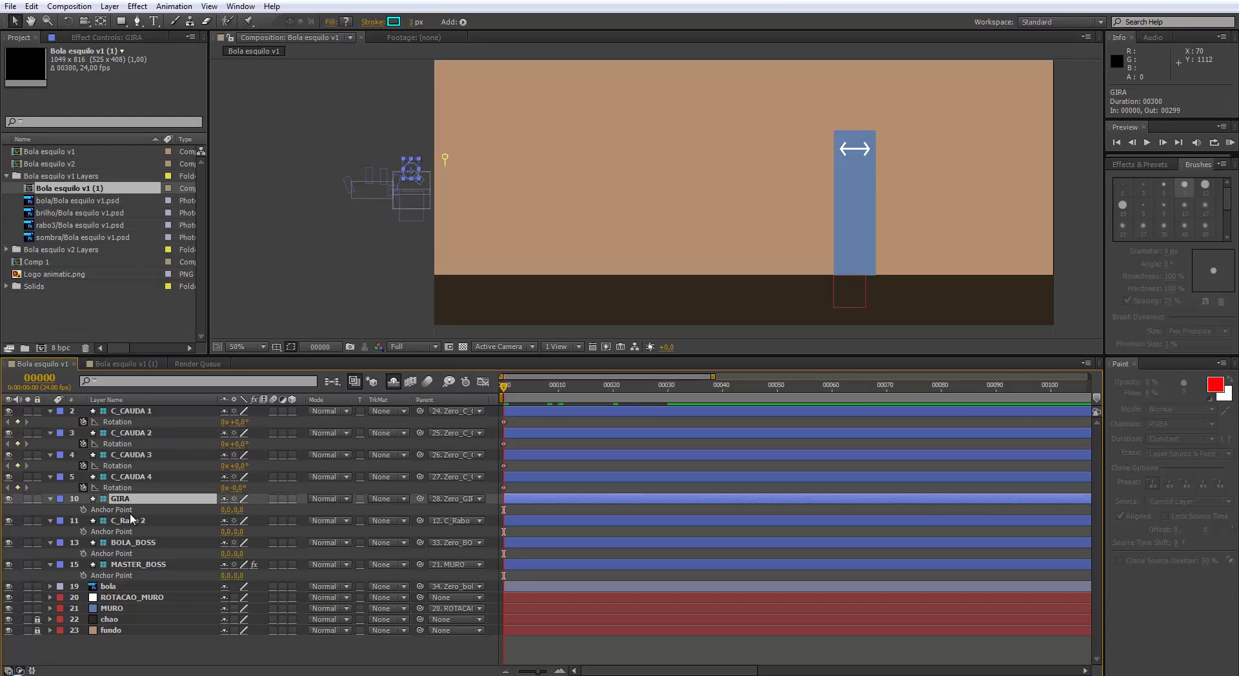
{"action": "key", "text": "alt+shift+r"}
- Show Position for C_Rabo 2, and Position, Scale and Rotation for BOLA_BOSS
{"action": "left_click", "coordinate": [131, 523]}
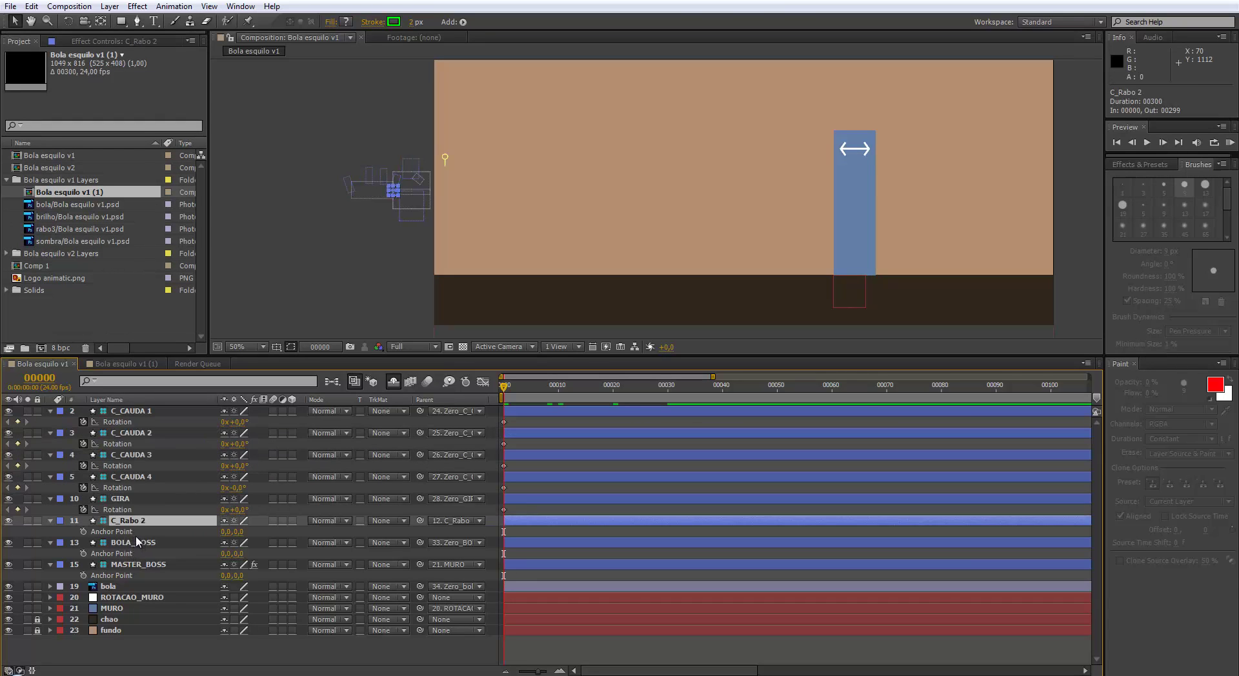
{"action": "key", "text": "alt+shift+p"}
{"action": "left_click_drag", "start_coordinate": [153, 543], "coordinate": [168, 537]}
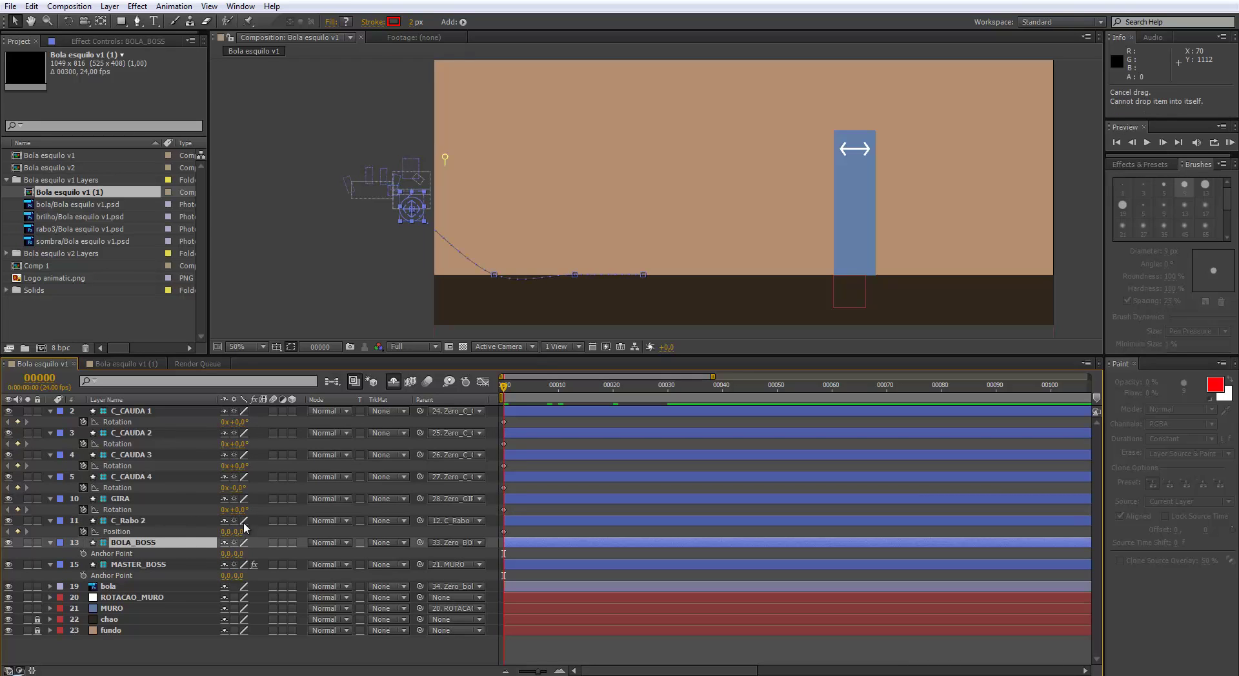
{"action": "key", "text": "p"}
{"action": "key", "text": "shift+r"}
{"action": "key", "text": "shift+s"}
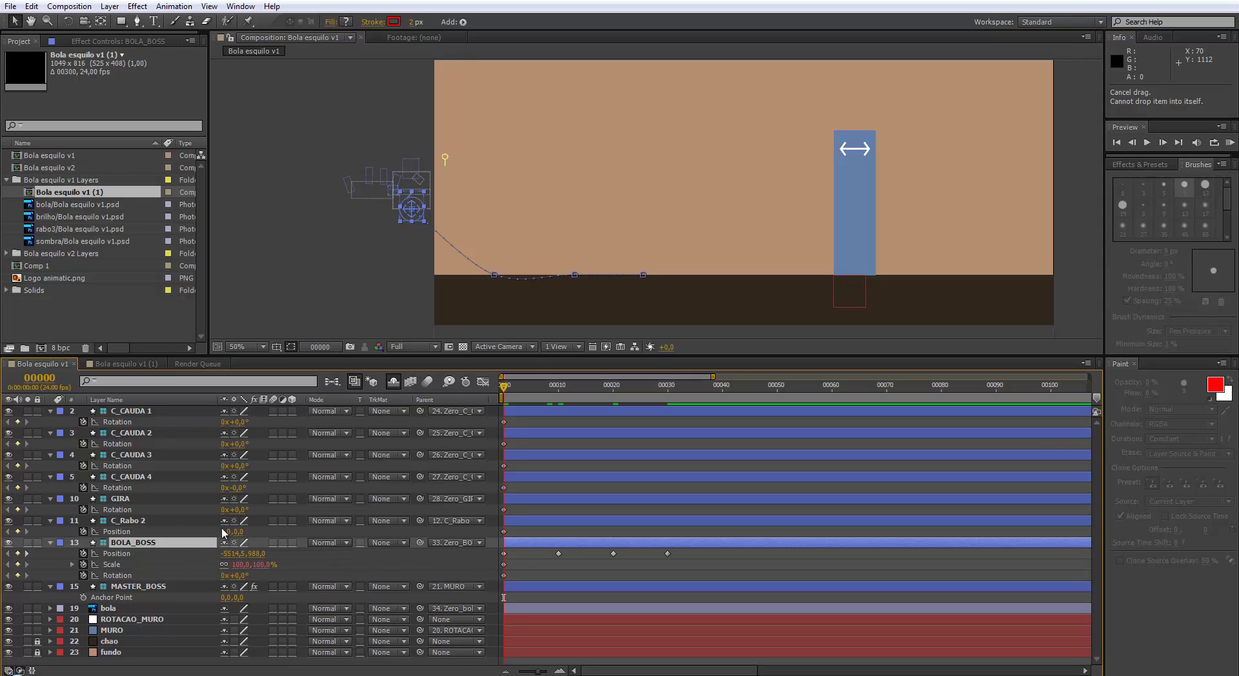
- Remove the Position keyframe of MASTER_BOSS at frame 0 and hide that layer from the timeline as shy
{"action": "left_click", "coordinate": [148, 587]}
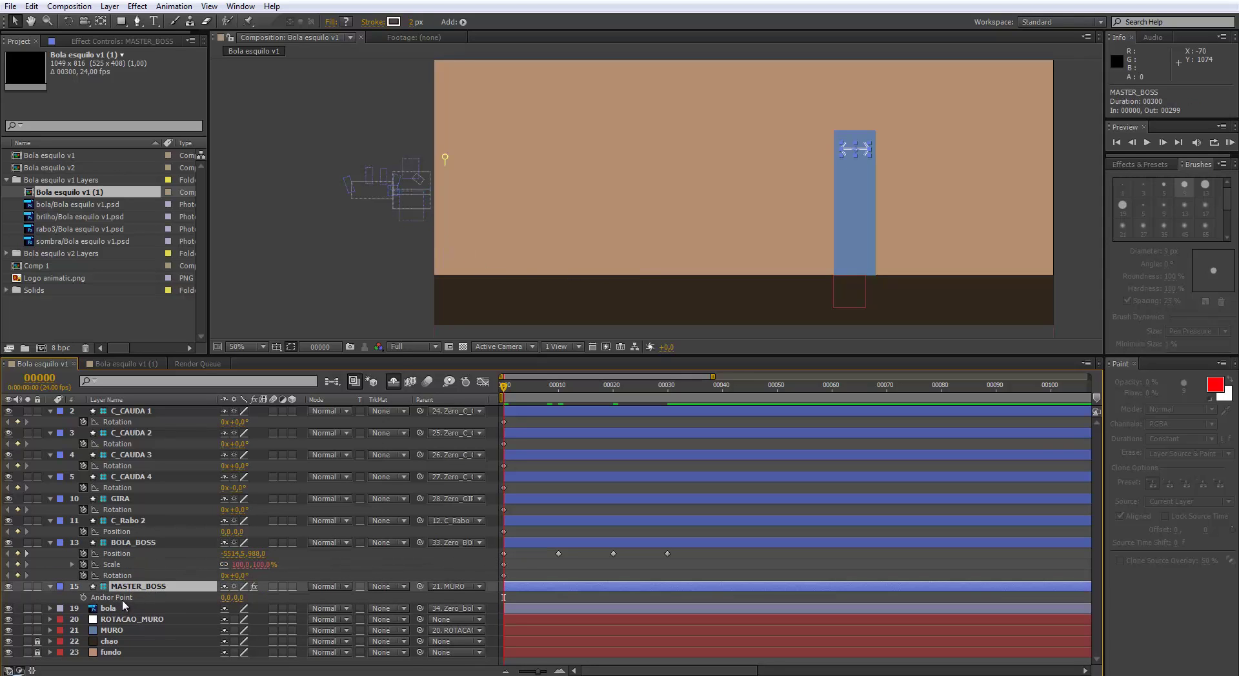
{"action": "key", "text": "p"}
{"action": "left_click", "coordinate": [503, 598]}
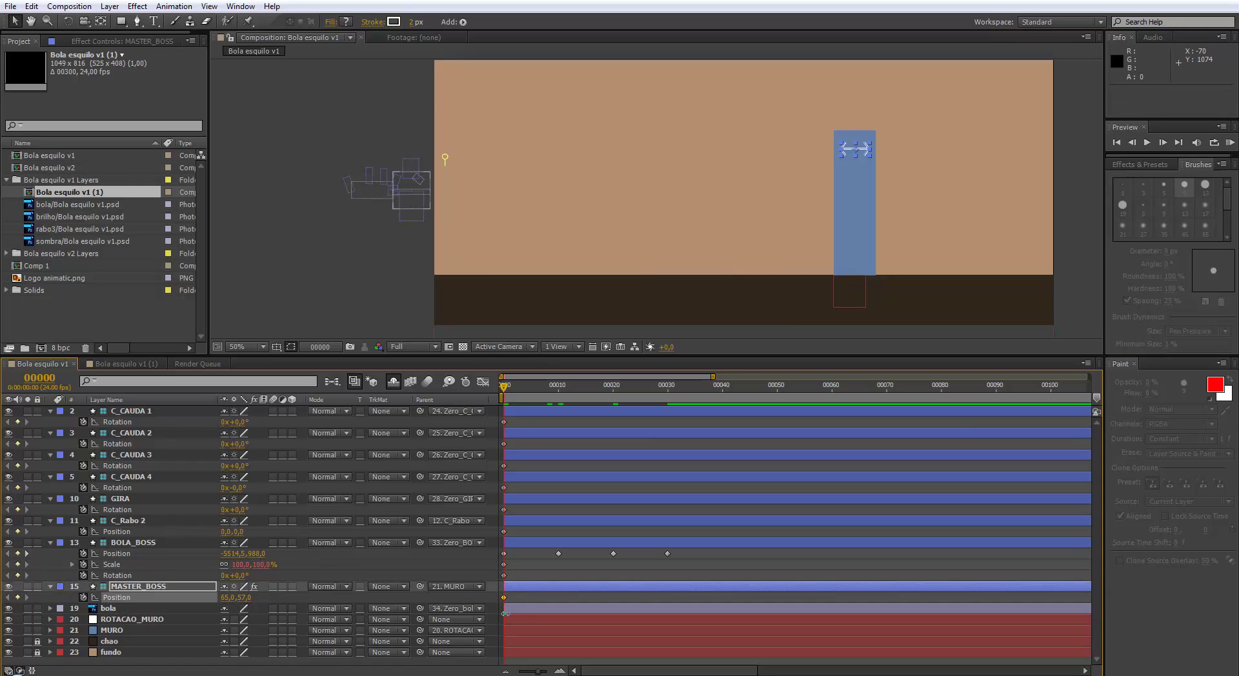
{"action": "left_click", "coordinate": [225, 588]}
{"action": "key", "text": "Delete"}
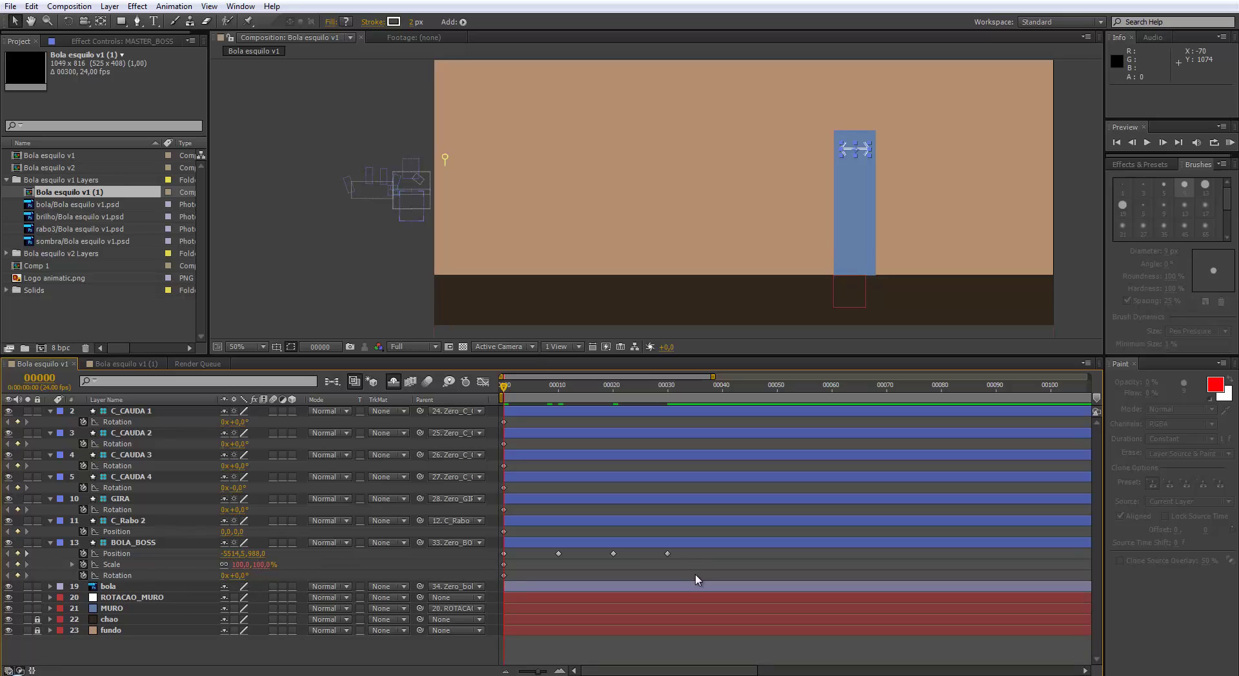
- Convert all keyframes of the C_CAUDA, GIRA, C_Rabo 2 and BOLA_BOSS controls to Hold interpolation in the Graph Editor
{"action": "left_click_drag", "start_coordinate": [695, 573], "coordinate": [501, 381]}
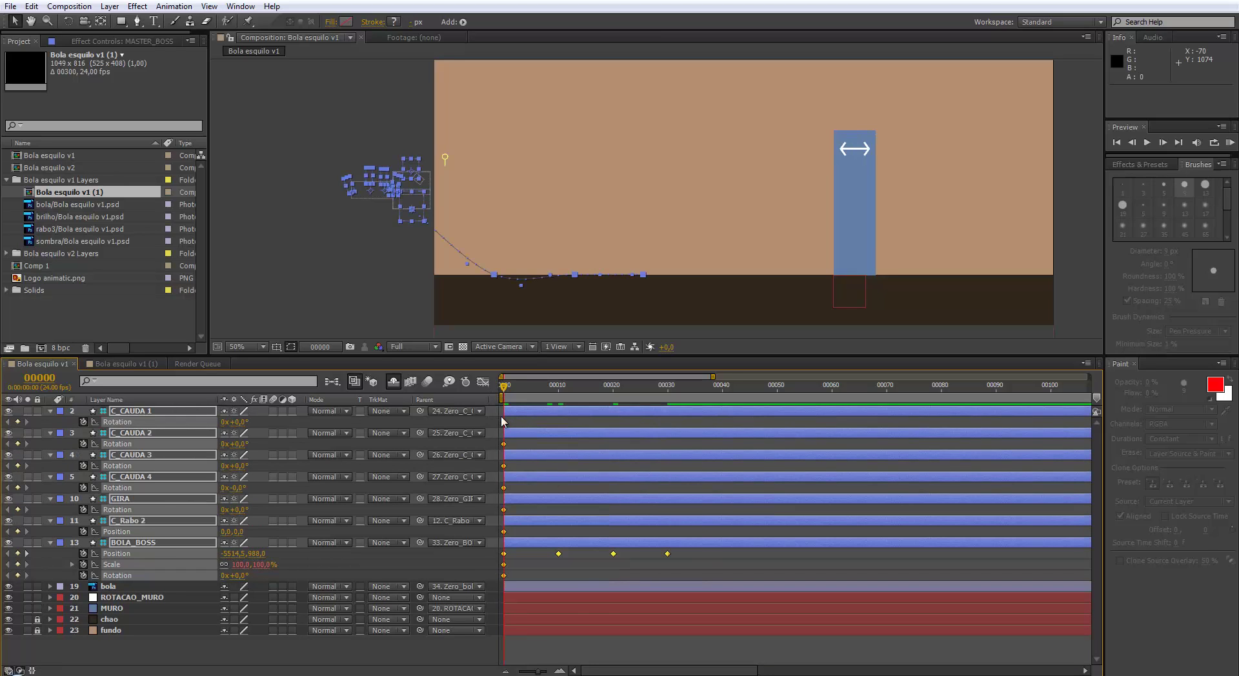
{"action": "left_click", "coordinate": [483, 383]}
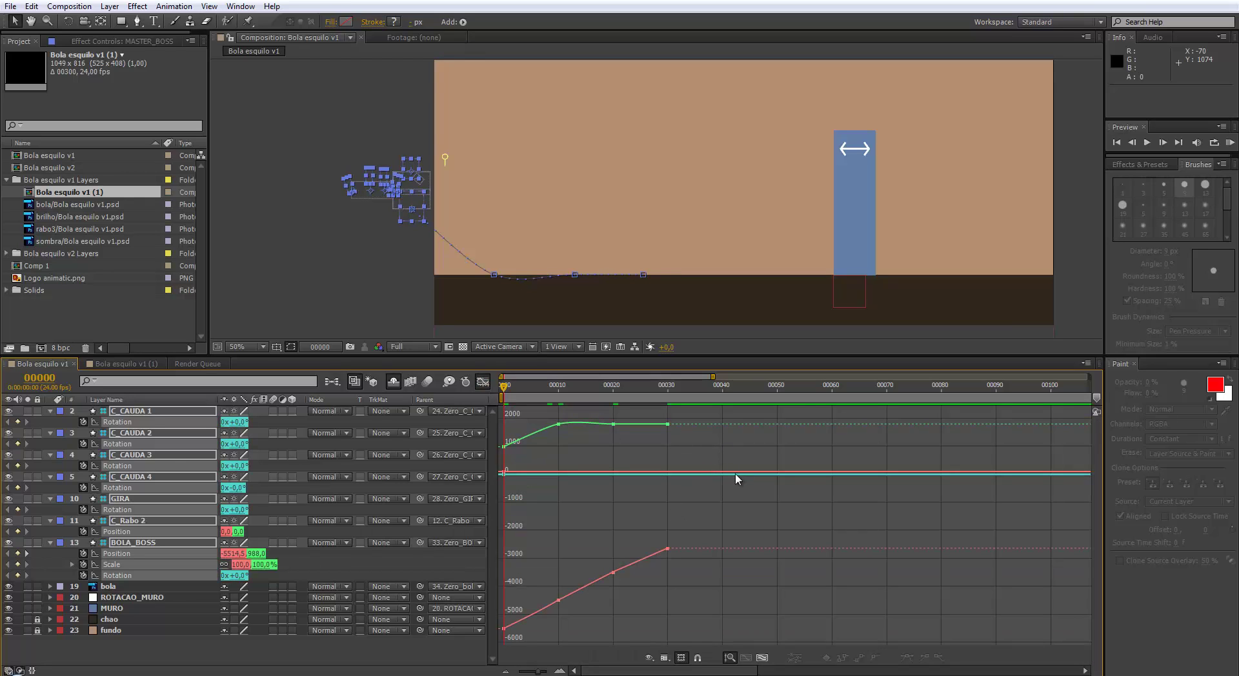
{"action": "left_click", "coordinate": [762, 658]}
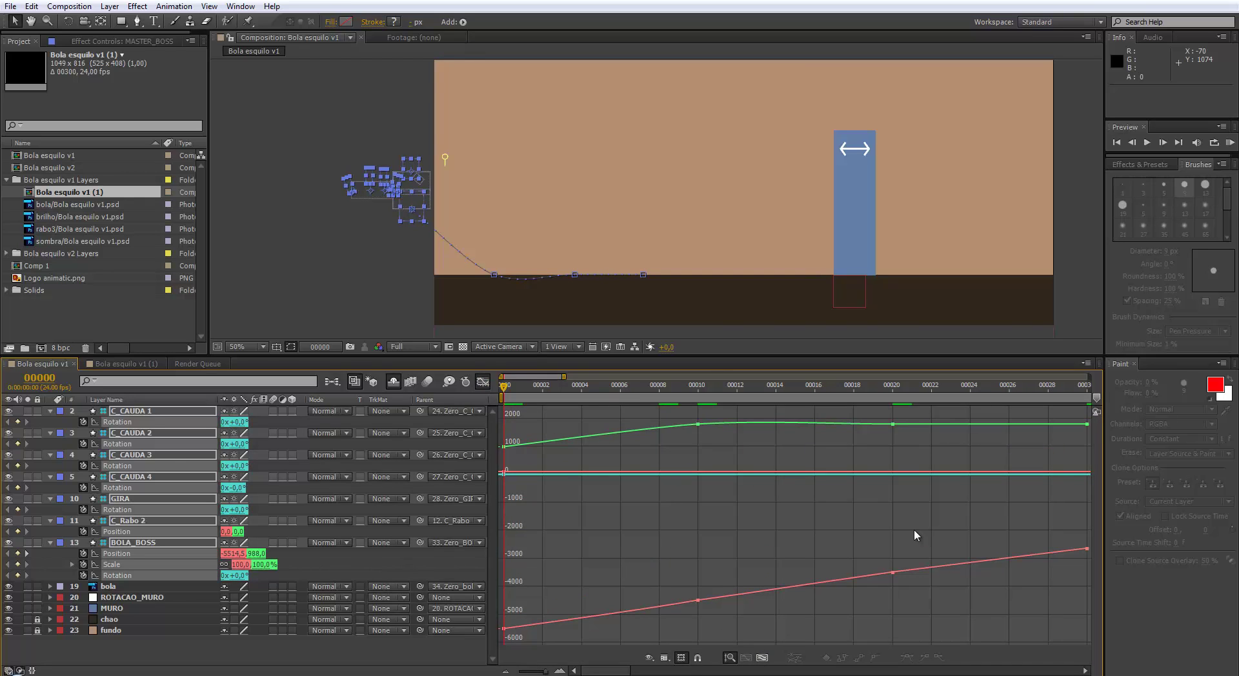
{"action": "scroll", "coordinate": [914, 530], "scroll_direction": "down", "scroll_amount": 5}
{"action": "left_click_drag", "start_coordinate": [794, 412], "coordinate": [505, 644]}
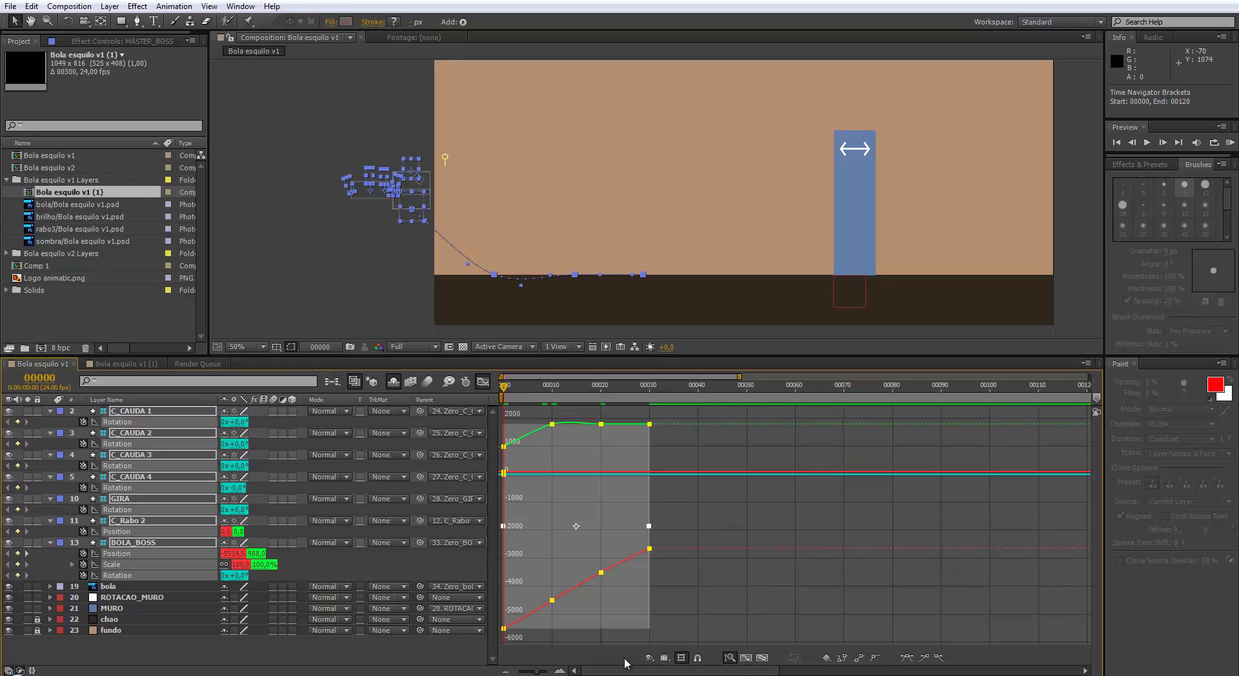
{"action": "left_click", "coordinate": [844, 660]}
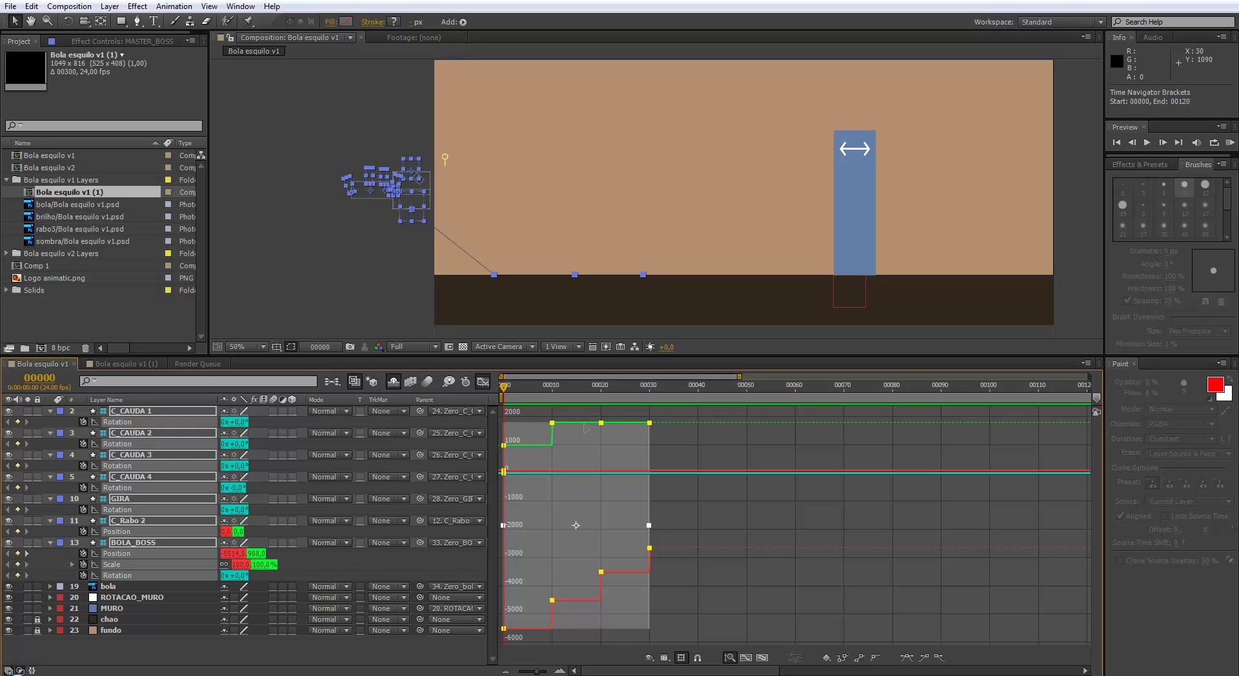
{"action": "left_click_drag", "start_coordinate": [513, 388], "coordinate": [527, 421]}
{"action": "key", "text": "space"}
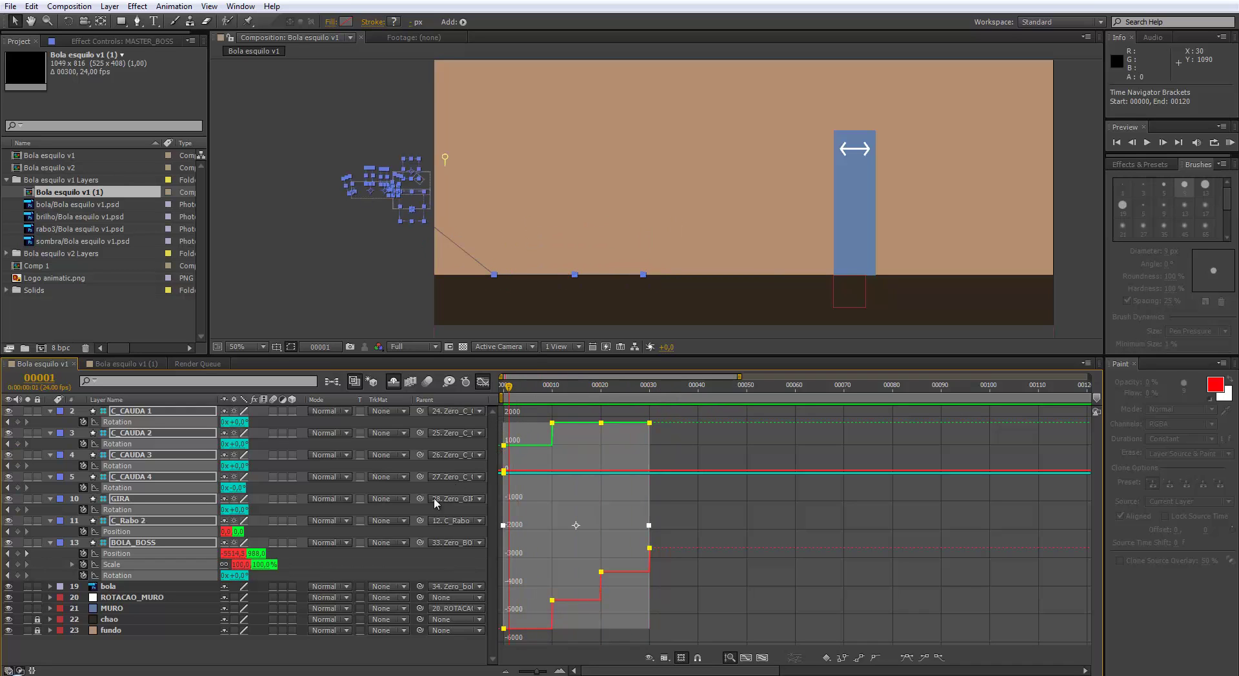
- Separate BOLA_BOSS Position into X and Y dimensions and set all keyframes of both to Hold
{"action": "left_click", "coordinate": [141, 638]}
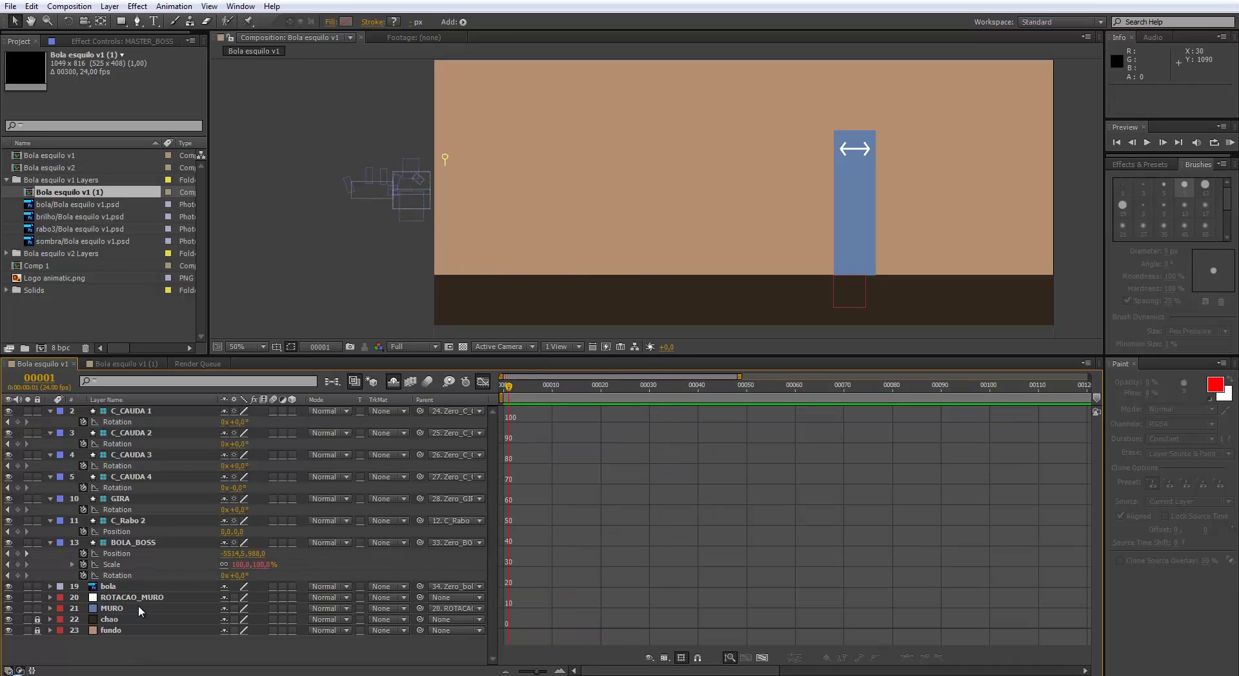
{"action": "left_click", "coordinate": [122, 554]}
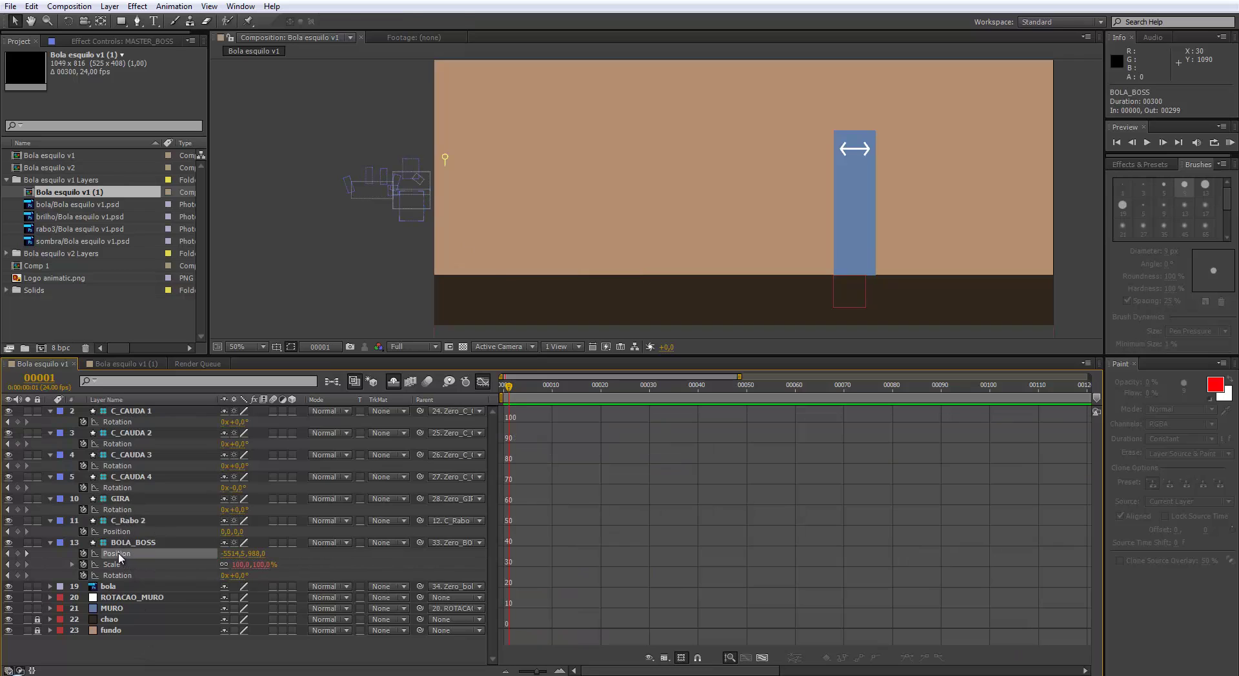
{"action": "left_click", "coordinate": [795, 658]}
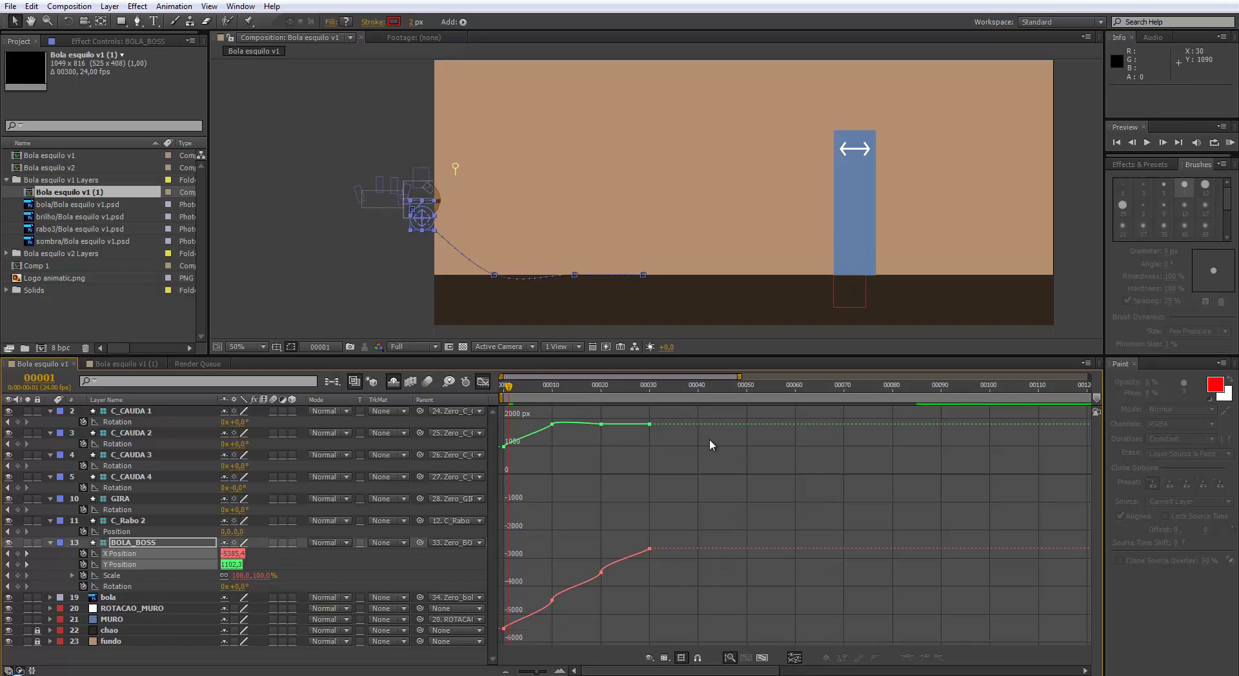
{"action": "left_click_drag", "start_coordinate": [707, 414], "coordinate": [481, 639]}
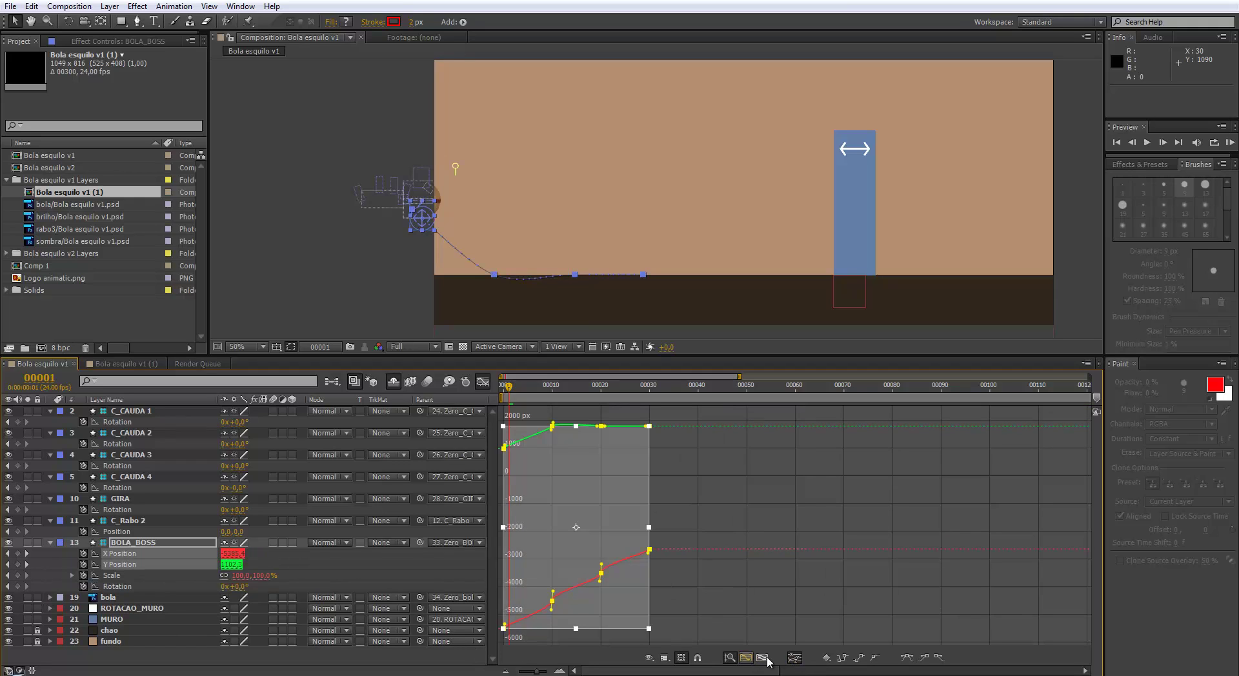
{"action": "left_click", "coordinate": [842, 657]}
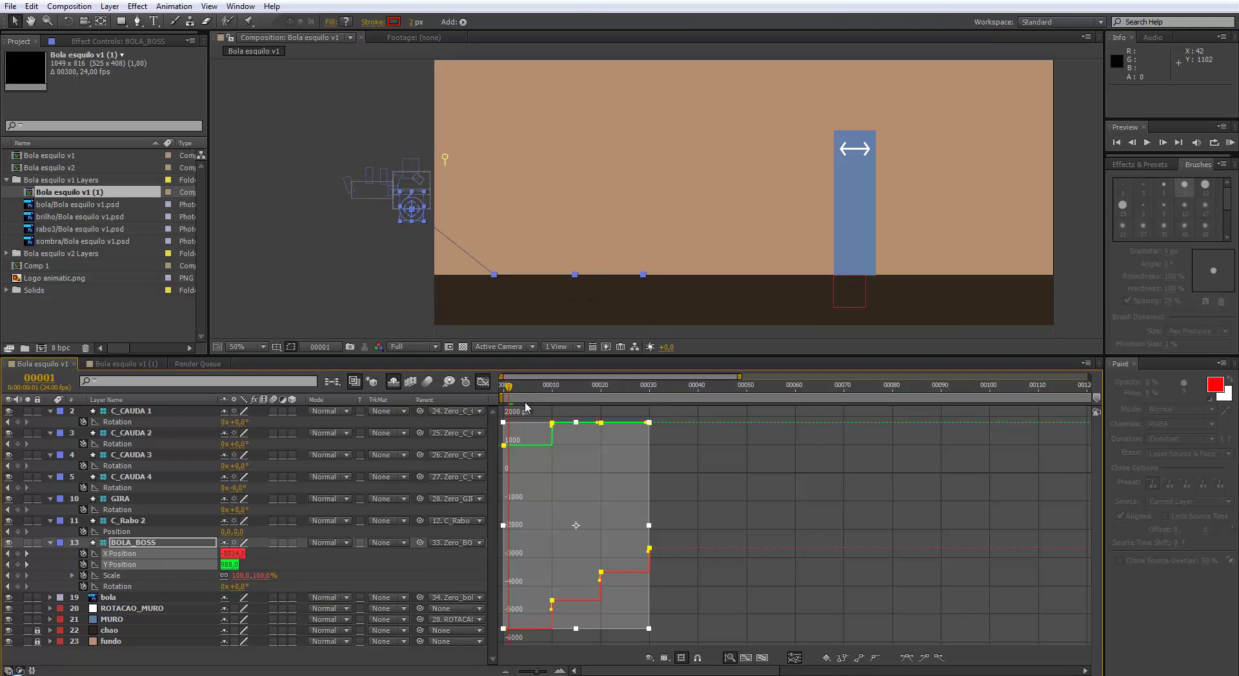
{"action": "left_click_drag", "start_coordinate": [529, 389], "coordinate": [660, 409]}
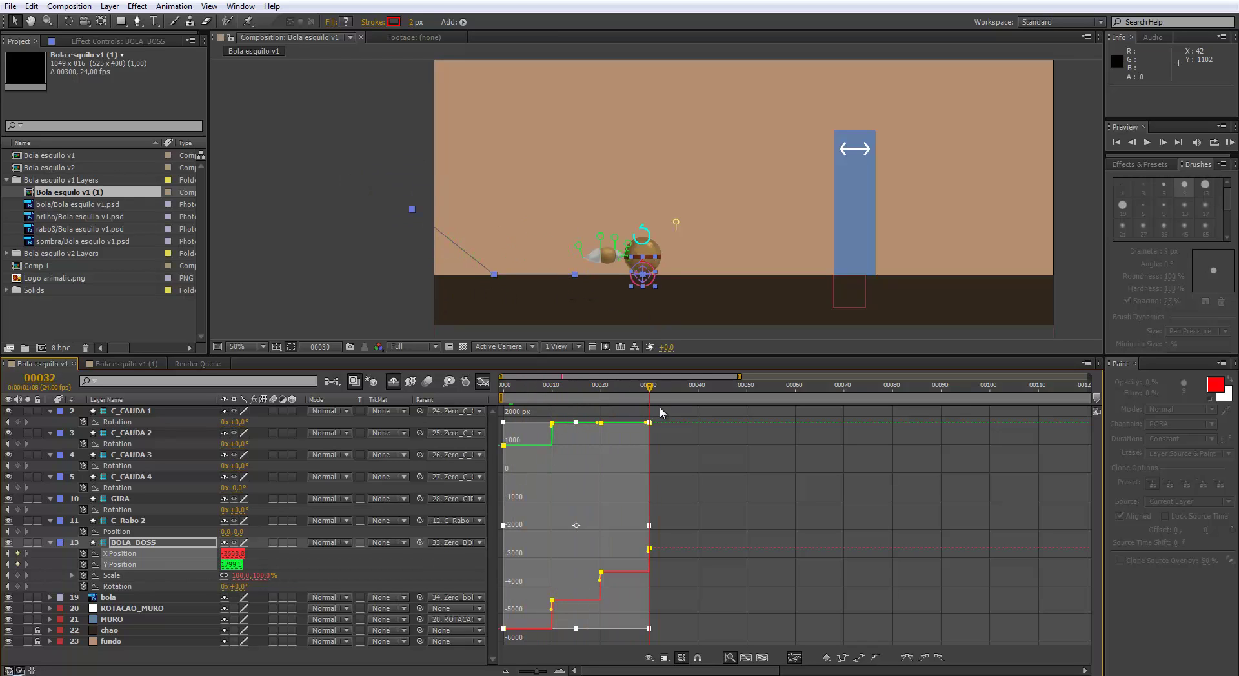
{"action": "key", "text": "Page_Up"}
{"action": "key", "text": "Page_Up"}
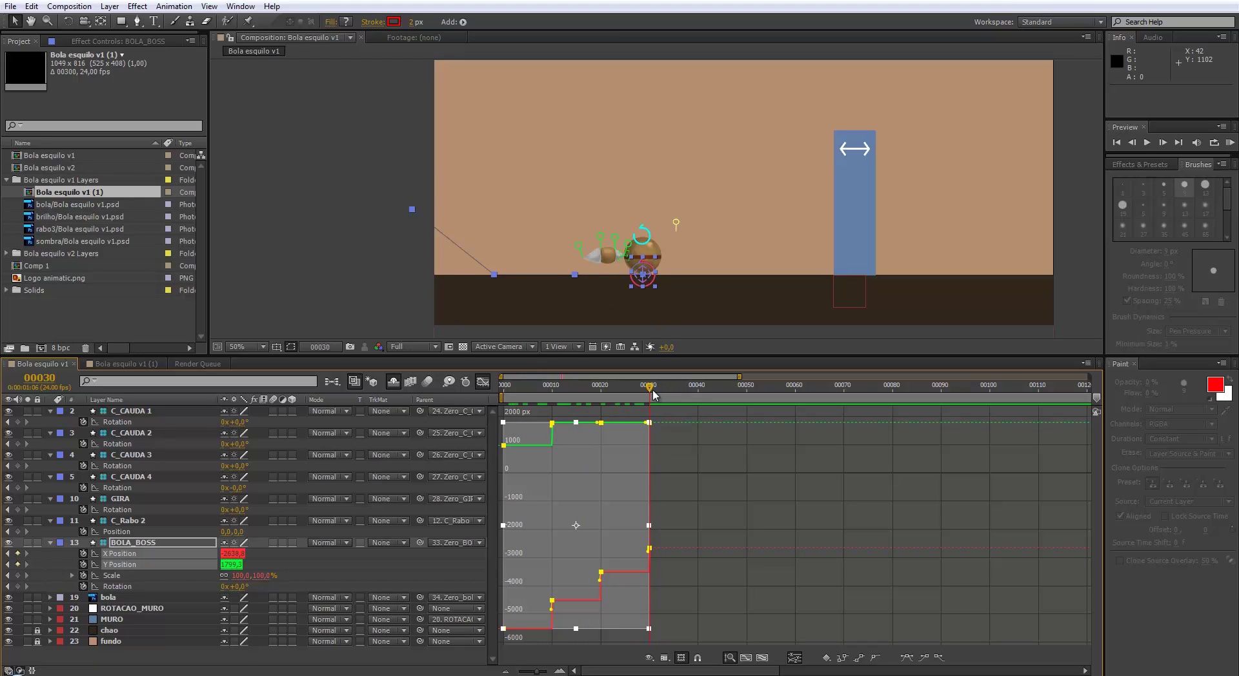
- Leave the Graph Editor and add keyframes at frame 40 for all the displayed rig control properties
{"action": "left_click", "coordinate": [699, 399]}
{"action": "left_click", "coordinate": [489, 383]}
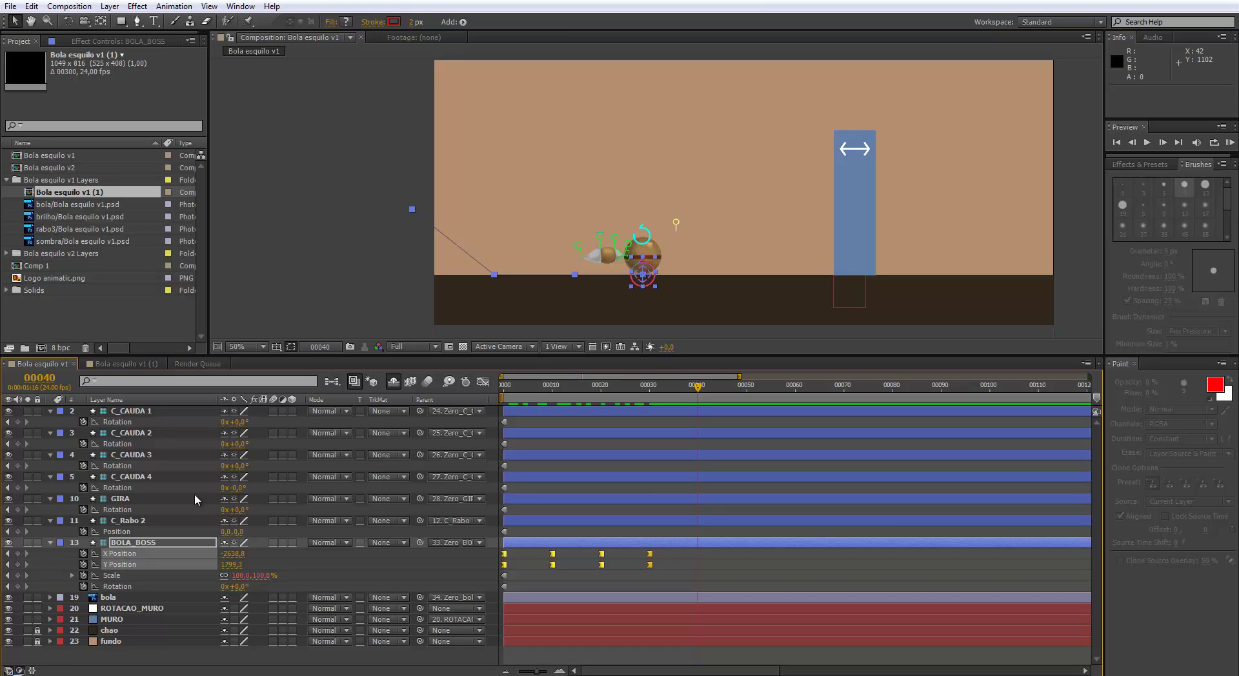
{"action": "left_click", "coordinate": [17, 423]}
{"action": "left_click", "coordinate": [17, 444]}
{"action": "left_click", "coordinate": [17, 466]}
{"action": "left_click", "coordinate": [18, 488]}
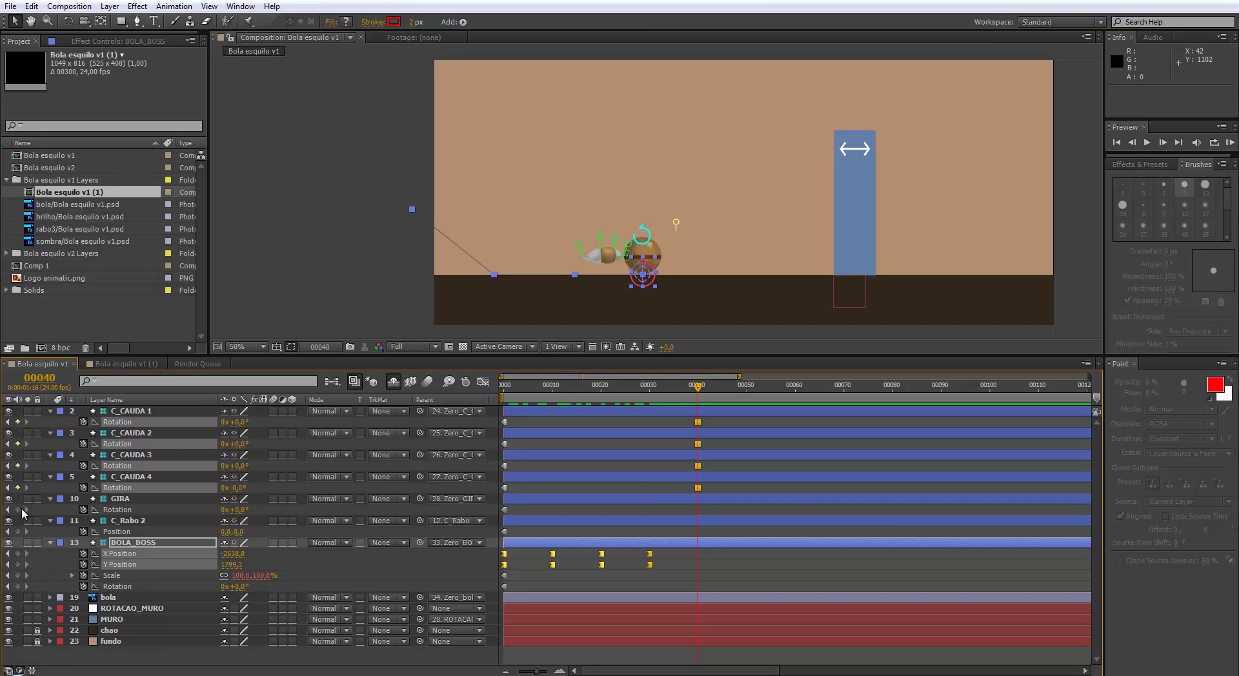
{"action": "left_click", "coordinate": [17, 510]}
{"action": "left_click", "coordinate": [18, 532]}
{"action": "left_click", "coordinate": [17, 554]}
{"action": "left_click", "coordinate": [18, 565]}
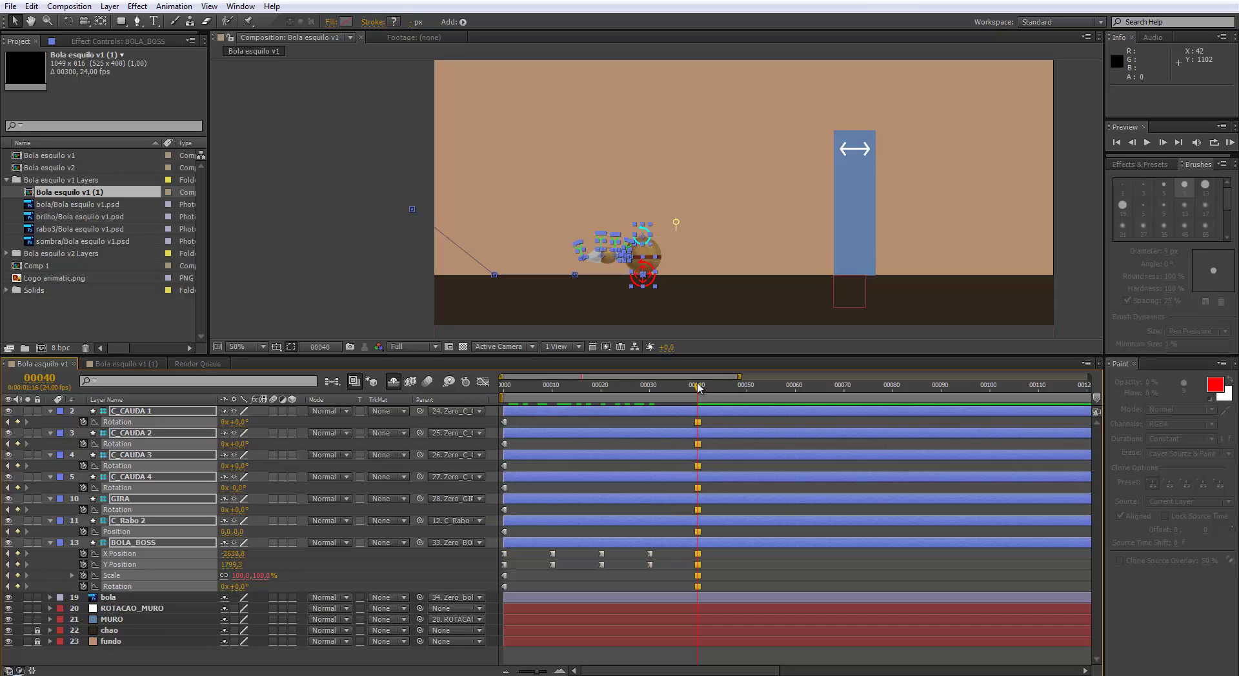
- Following the Photoshop sketch, move BOLA_BOSS back along the floor to X Position -3000,2 at frame 50 and -3361,7 at frame 60
{"action": "left_click_drag", "start_coordinate": [700, 391], "coordinate": [747, 390]}
{"action": "left_click", "coordinate": [221, 675]}
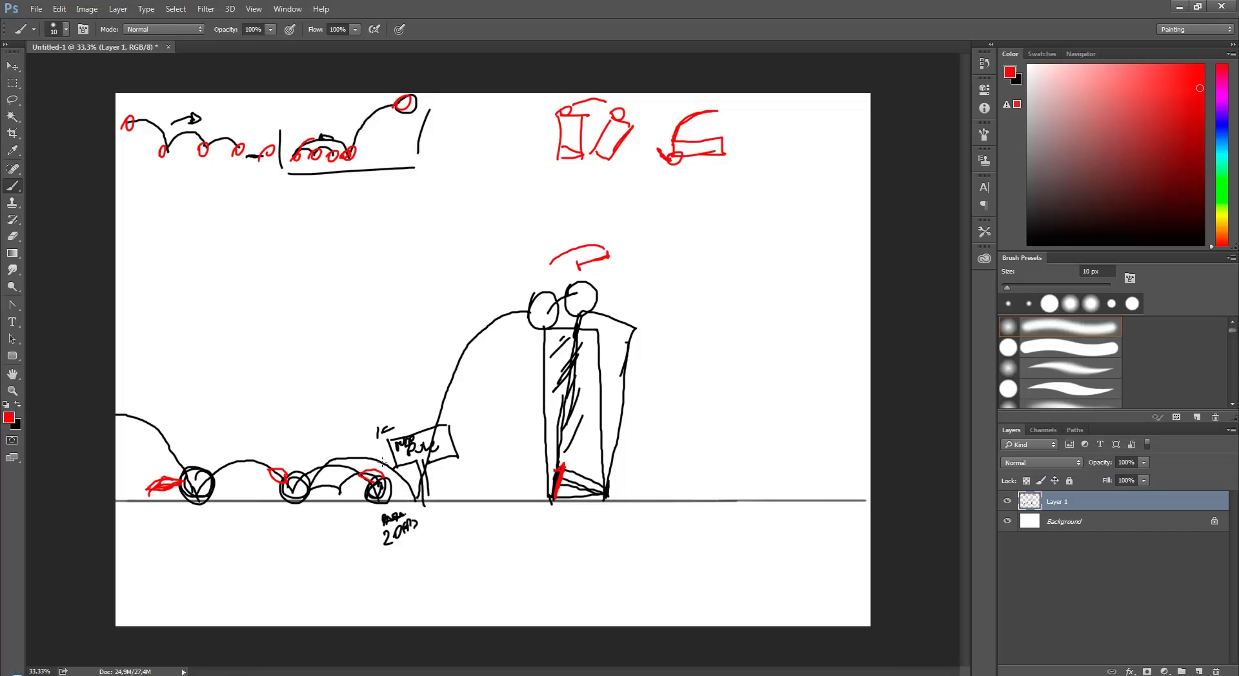
{"action": "key", "text": "alt+Tab"}
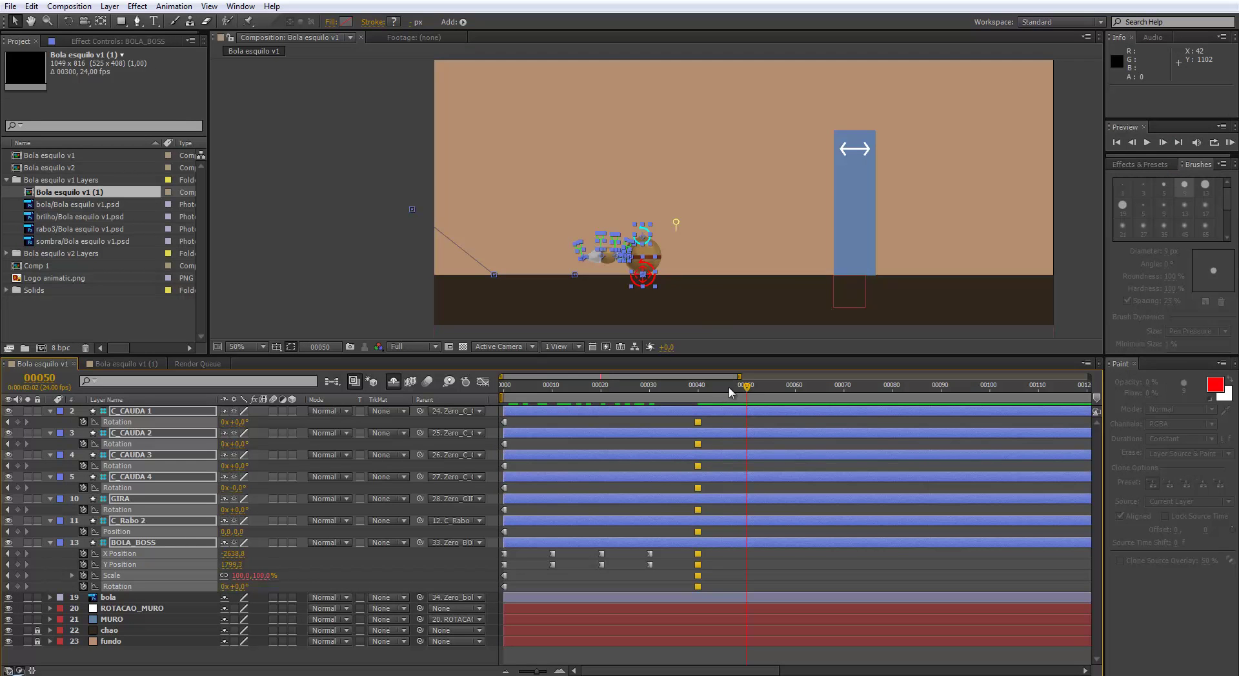
{"action": "left_click", "coordinate": [413, 312]}
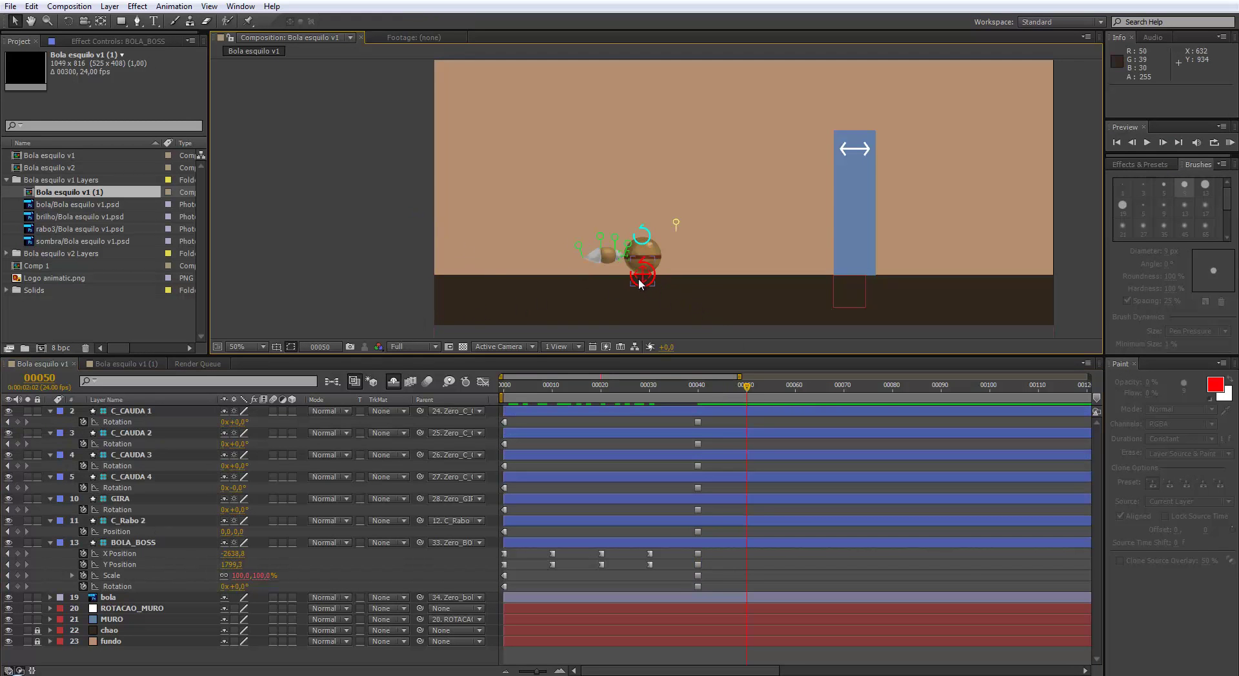
{"action": "left_click_drag", "start_coordinate": [641, 278], "coordinate": [624, 288]}
{"action": "left_click", "coordinate": [792, 393]}
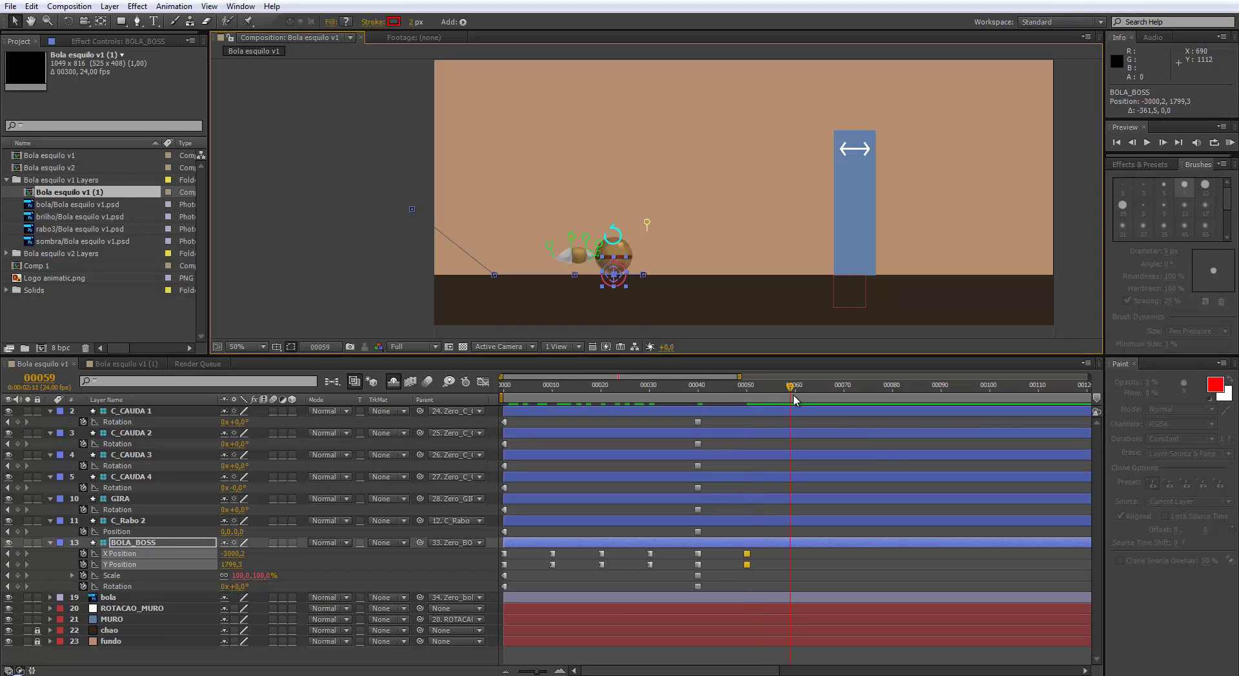
{"action": "left_click", "coordinate": [796, 396]}
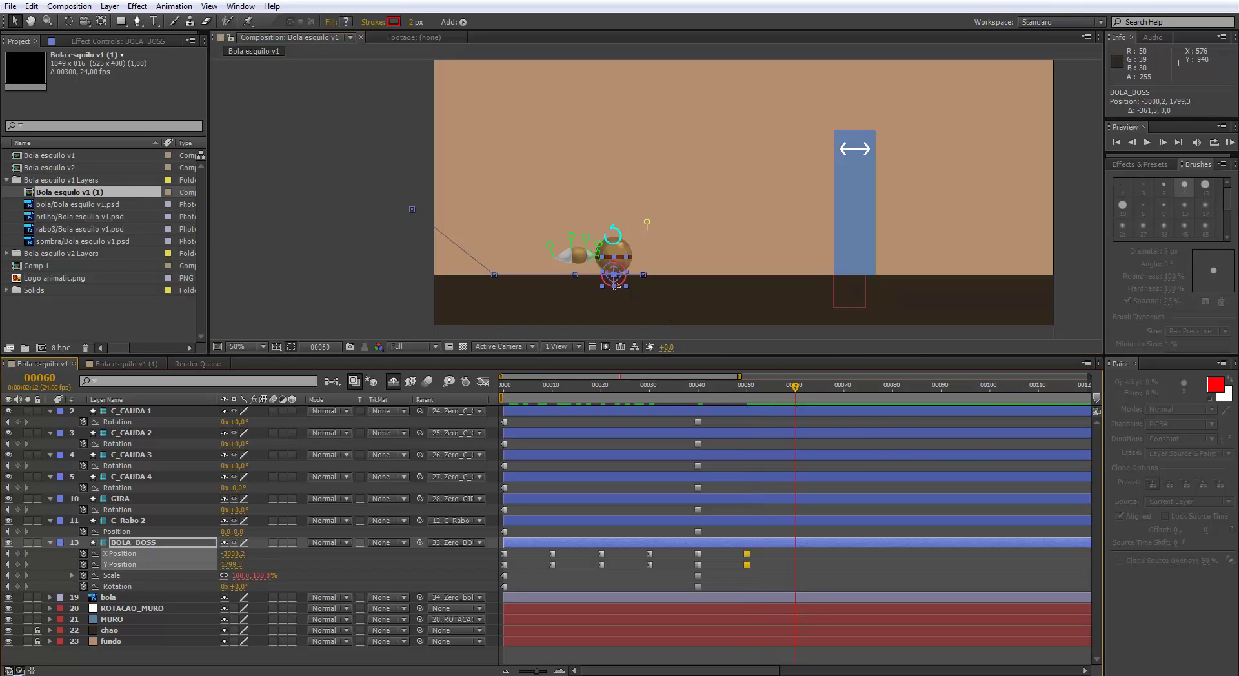
{"action": "mouse_move", "coordinate": [615, 284]}
{"action": "left_mouse_down"}
{"action": "mouse_move", "coordinate": [595, 292]}
{"action": "mouse_move", "coordinate": [606, 303]}
{"action": "left_mouse_up"}
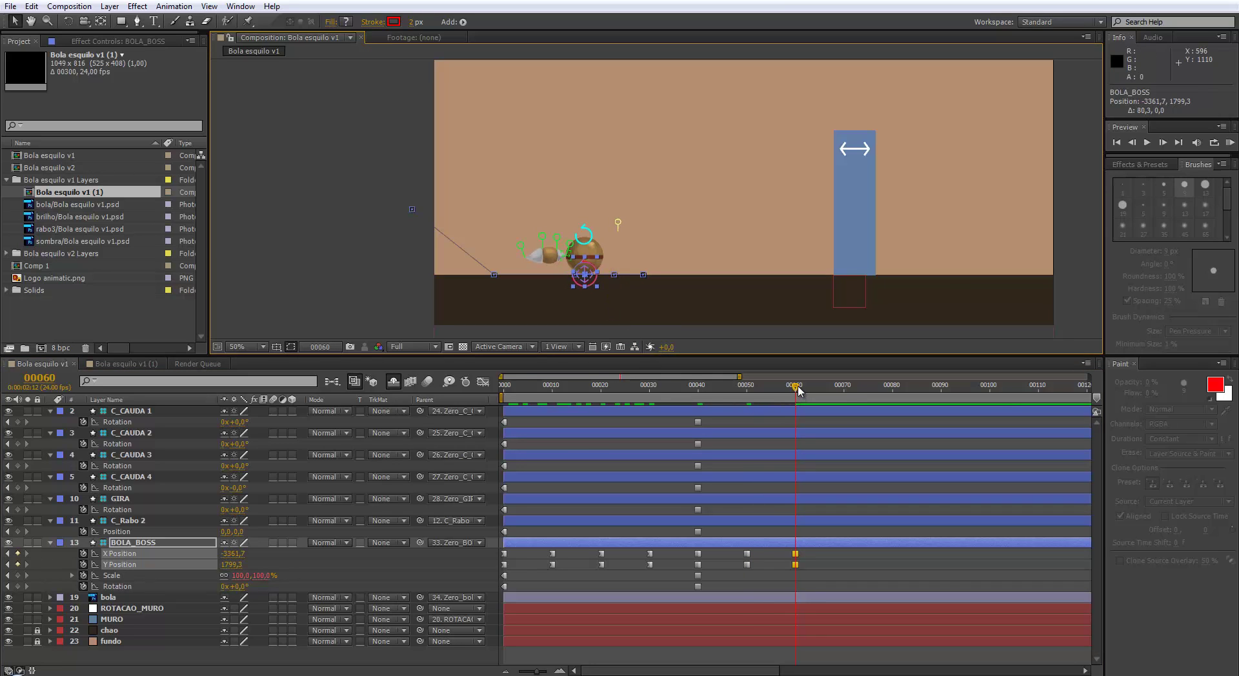
- Place BOLA_BOSS on the floor at X -2197,0 at frame 70 and on the wall's top-left corner at -277,1, 0 at frame 80
{"action": "left_click_drag", "start_coordinate": [799, 390], "coordinate": [845, 395]}
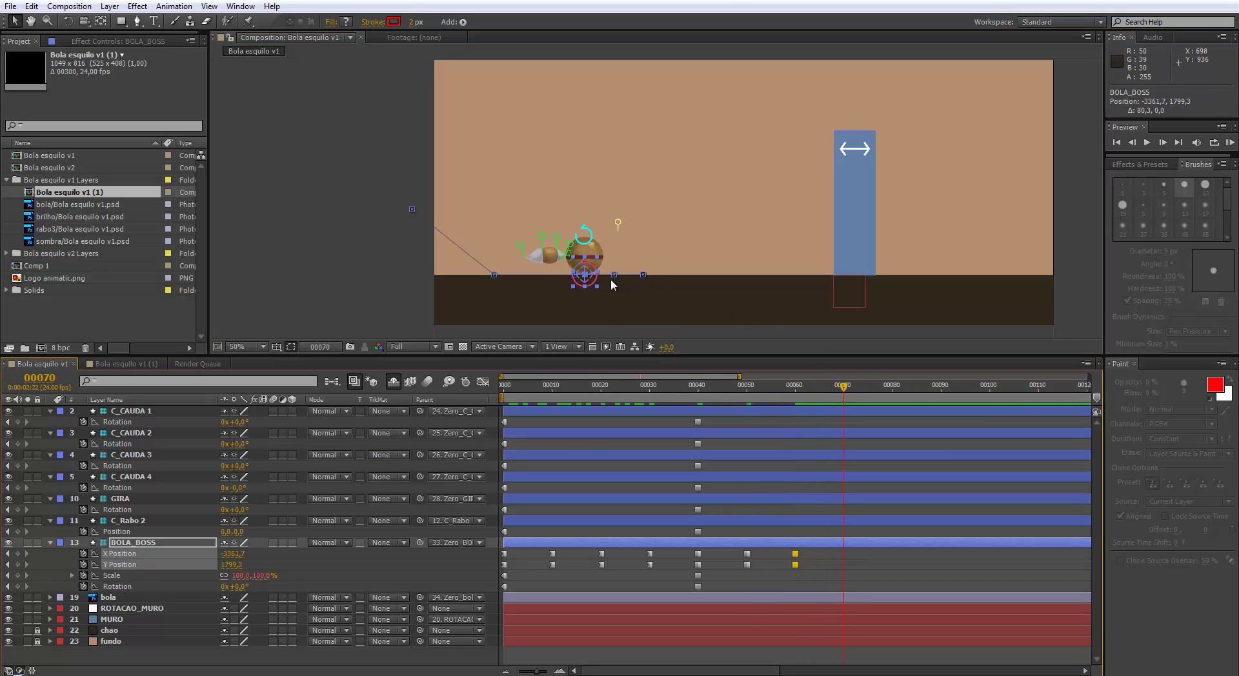
{"action": "left_click_drag", "start_coordinate": [592, 284], "coordinate": [683, 286]}
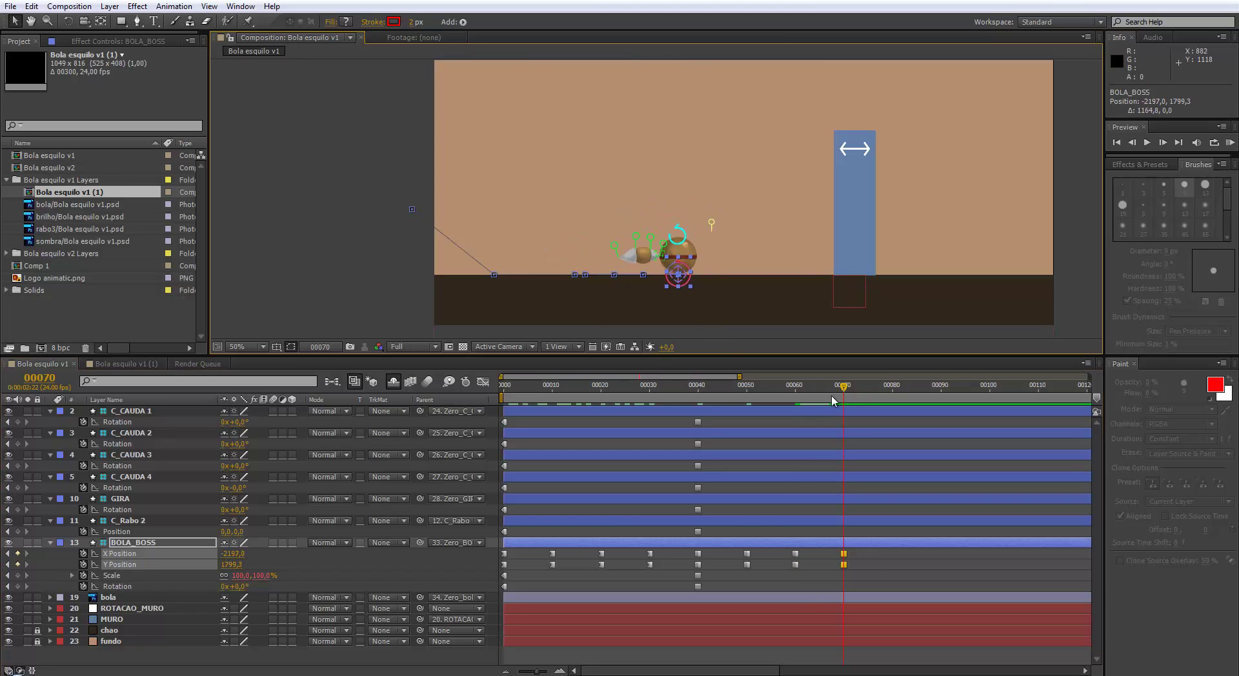
{"action": "left_click_drag", "start_coordinate": [833, 400], "coordinate": [892, 400]}
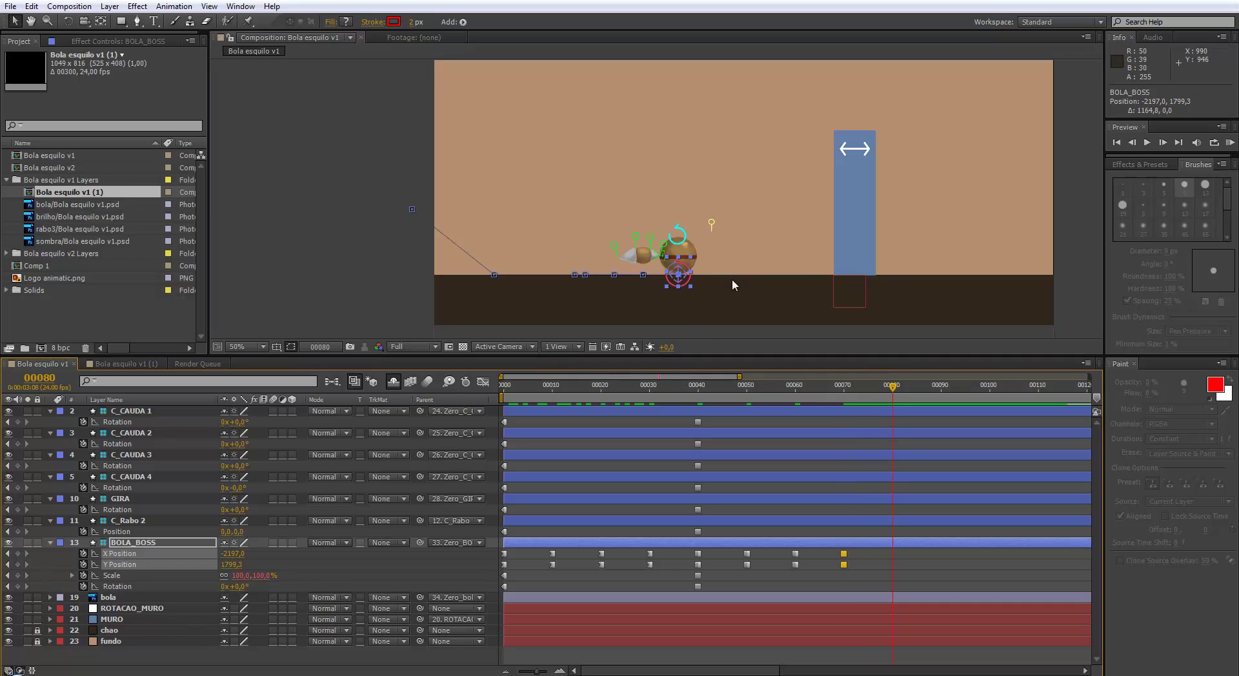
{"action": "left_click_drag", "start_coordinate": [684, 284], "coordinate": [834, 131]}
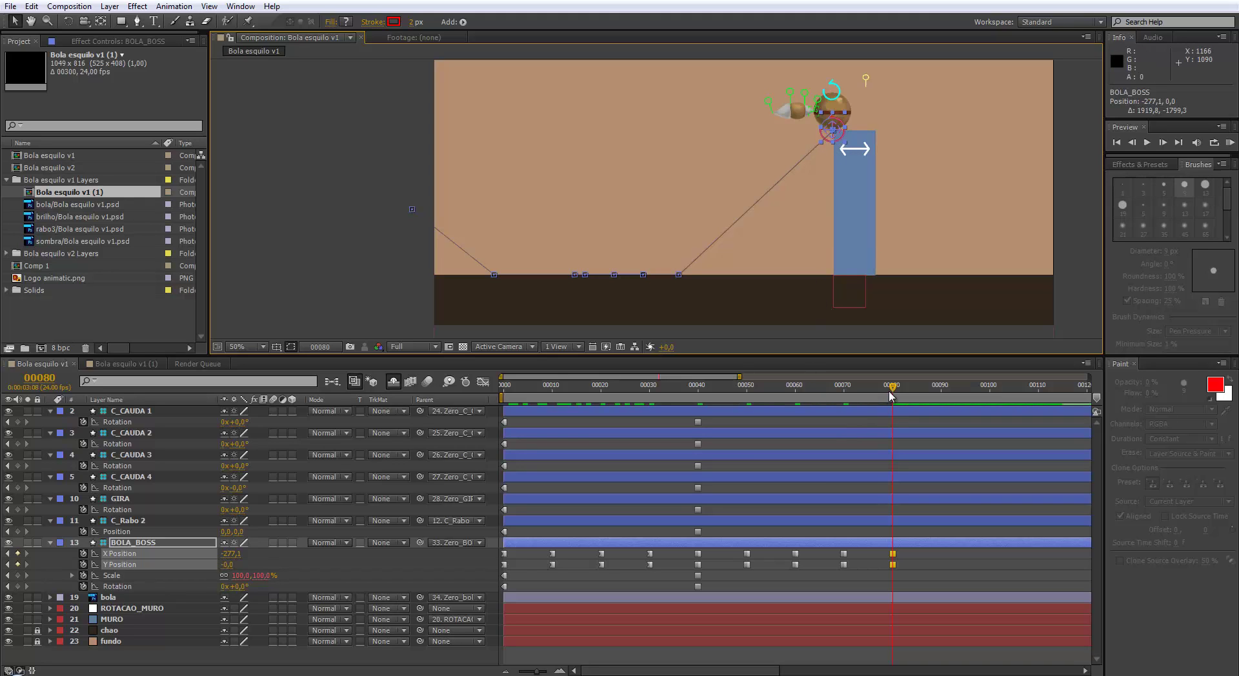
- Return to frame 0 and preview the blocked ball contacts up to the wall
{"action": "left_click_drag", "start_coordinate": [891, 390], "coordinate": [452, 380]}
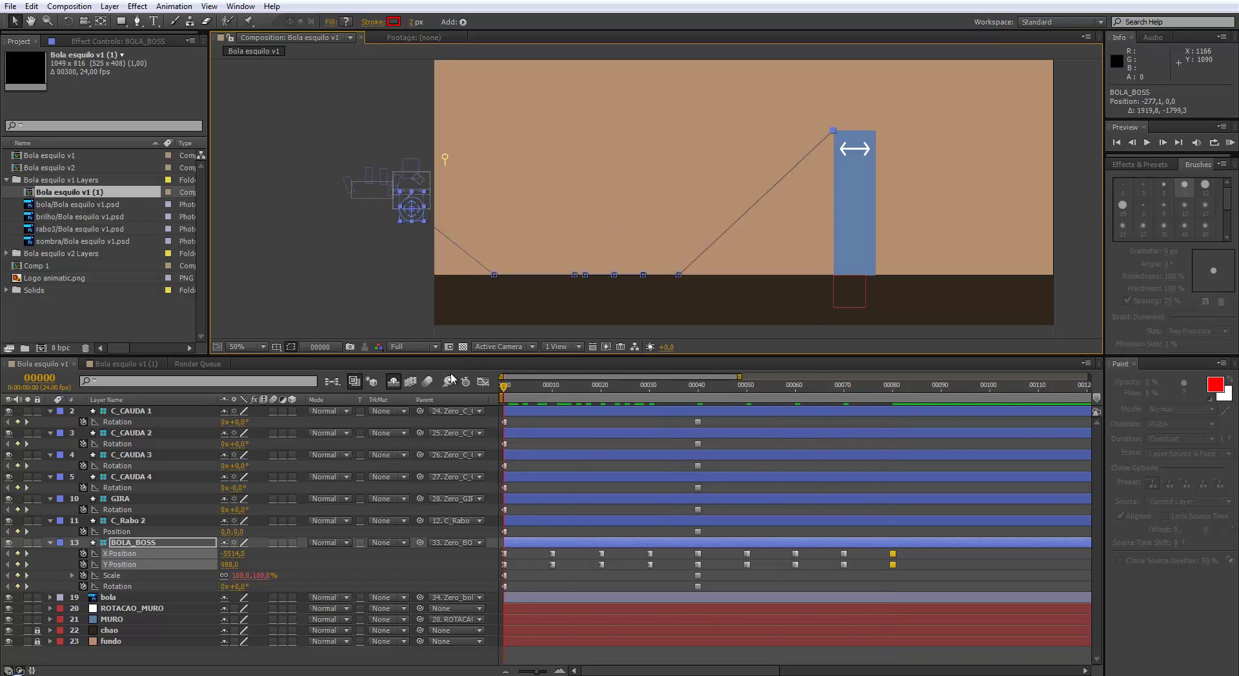
{"action": "key", "text": "space"}
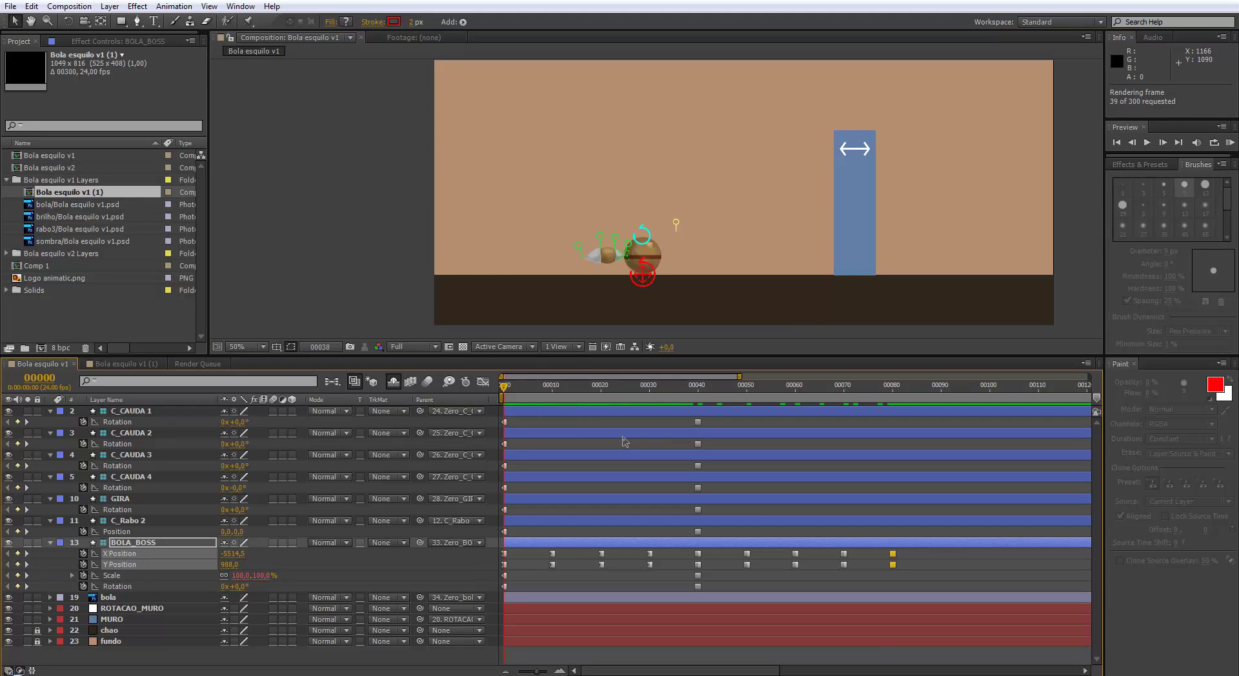
{"action": "key", "text": "space"}
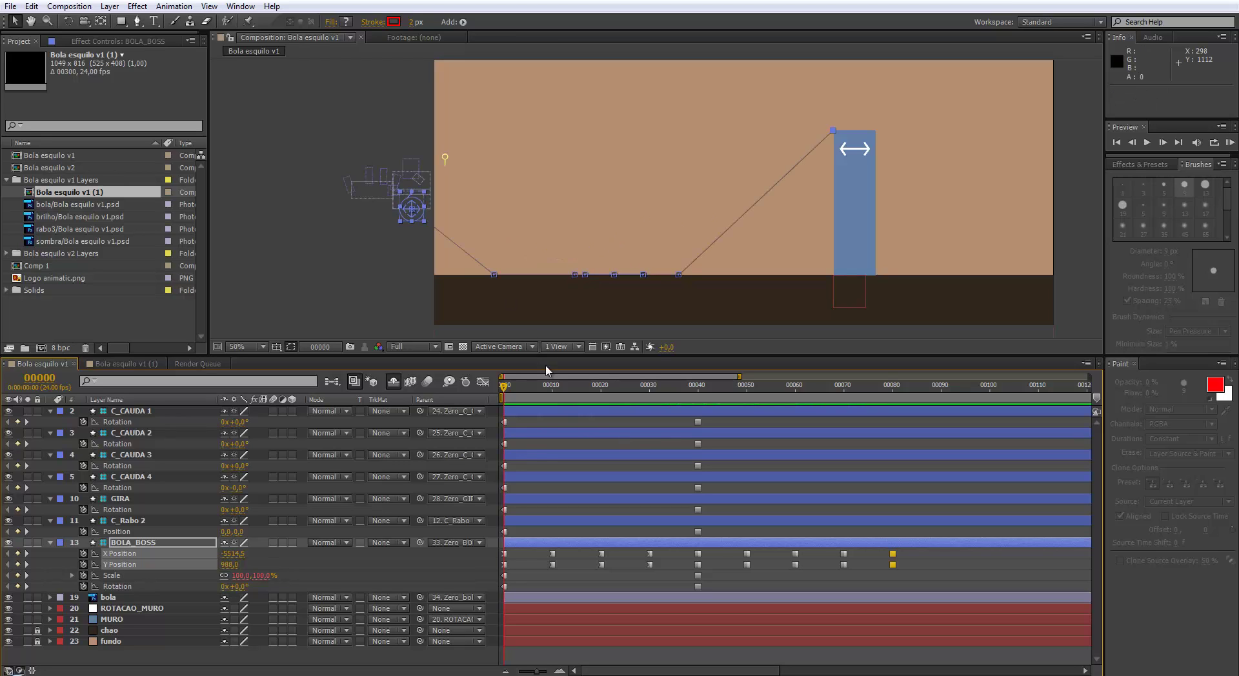
- Key BOLA_BOSS at frame 5 in the air at position -4871,9, 1253,1 and make these keyframes Hold
{"action": "key", "text": "Page_Down"}
{"action": "key", "text": "Page_Down"}
{"action": "key", "text": "Page_Down"}
{"action": "left_click_drag", "start_coordinate": [523, 391], "coordinate": [528, 391]}
{"action": "left_click_drag", "start_coordinate": [411, 209], "coordinate": [465, 228]}
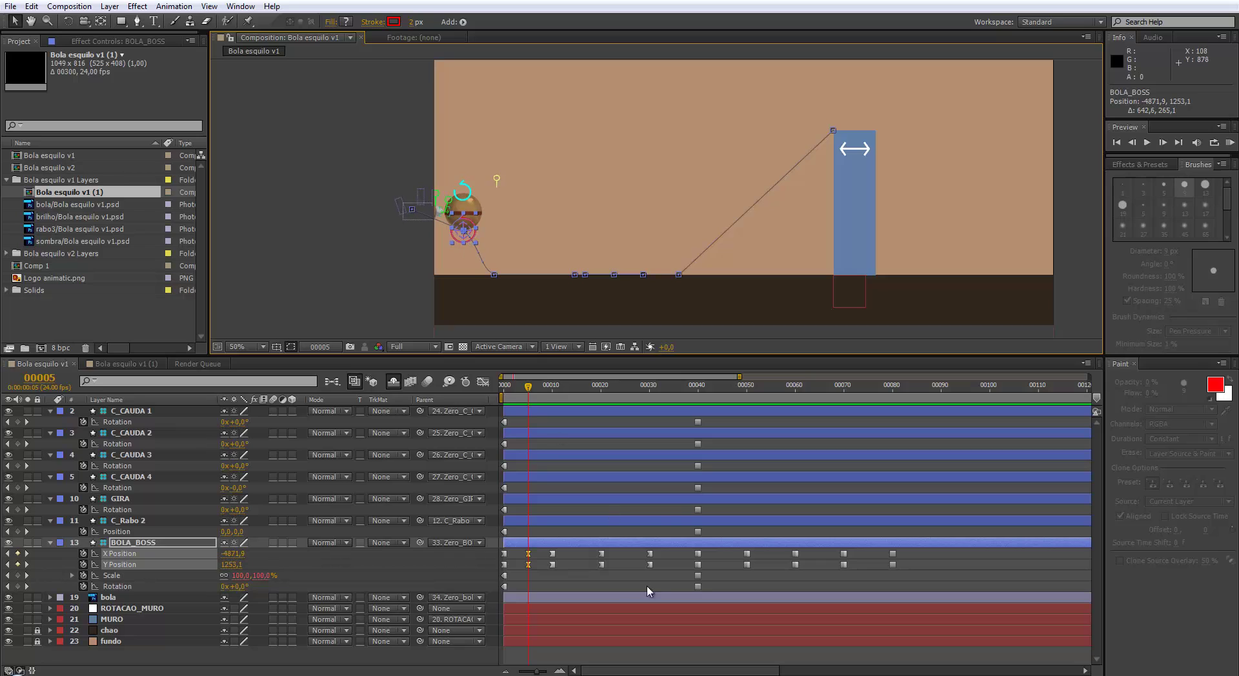
{"action": "right_click", "coordinate": [528, 556]}
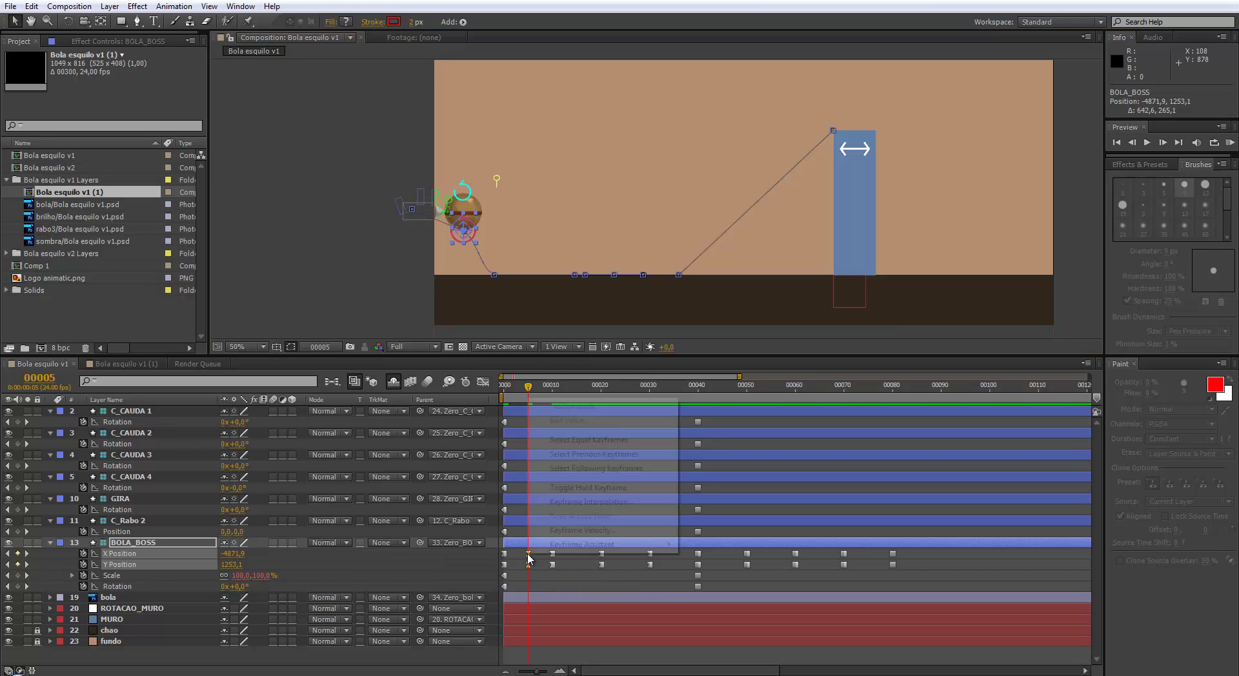
{"action": "left_click", "coordinate": [603, 490]}
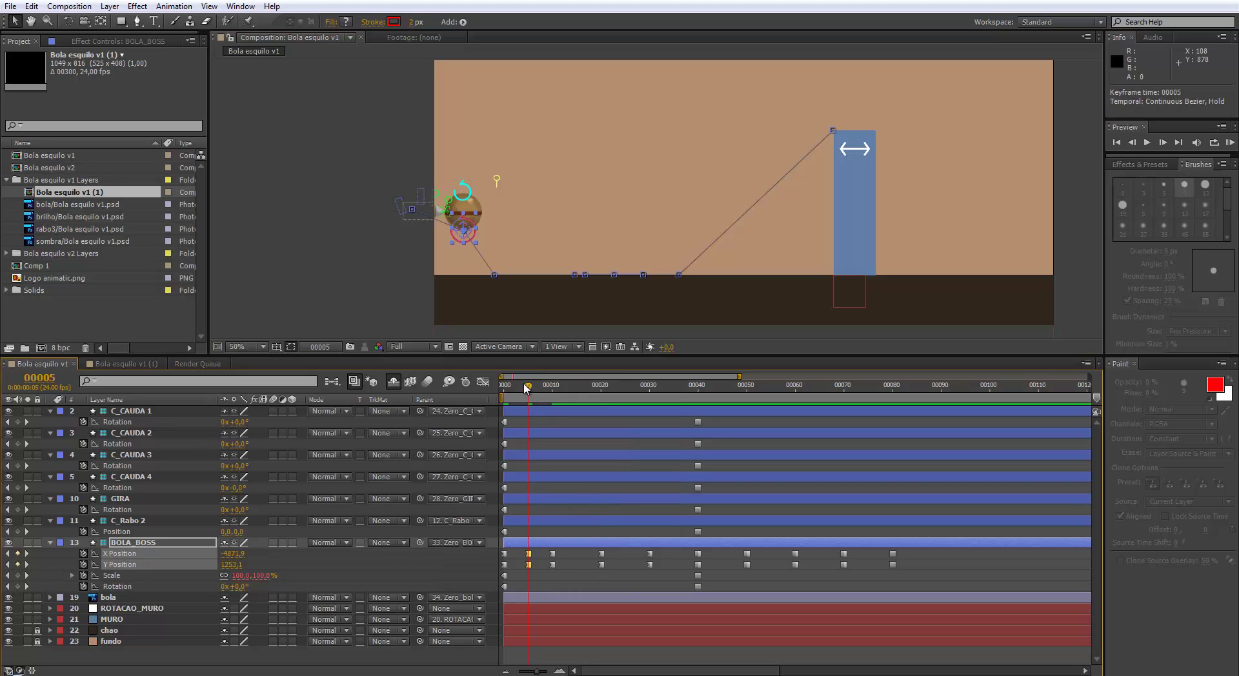
- Try to lift BOLA_BOSS off the floor for an in-between pose at frame 15, and undo the move
{"action": "left_click_drag", "start_coordinate": [527, 387], "coordinate": [552, 387]}
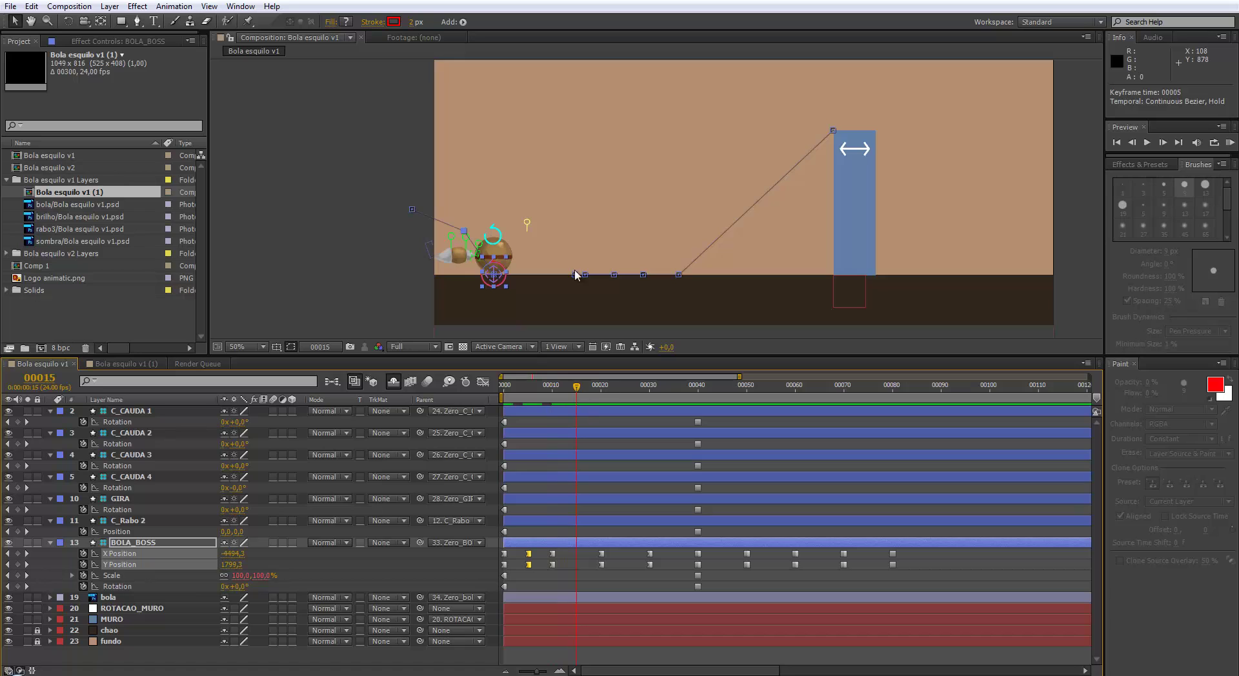
{"action": "left_click_drag", "start_coordinate": [498, 276], "coordinate": [537, 261]}
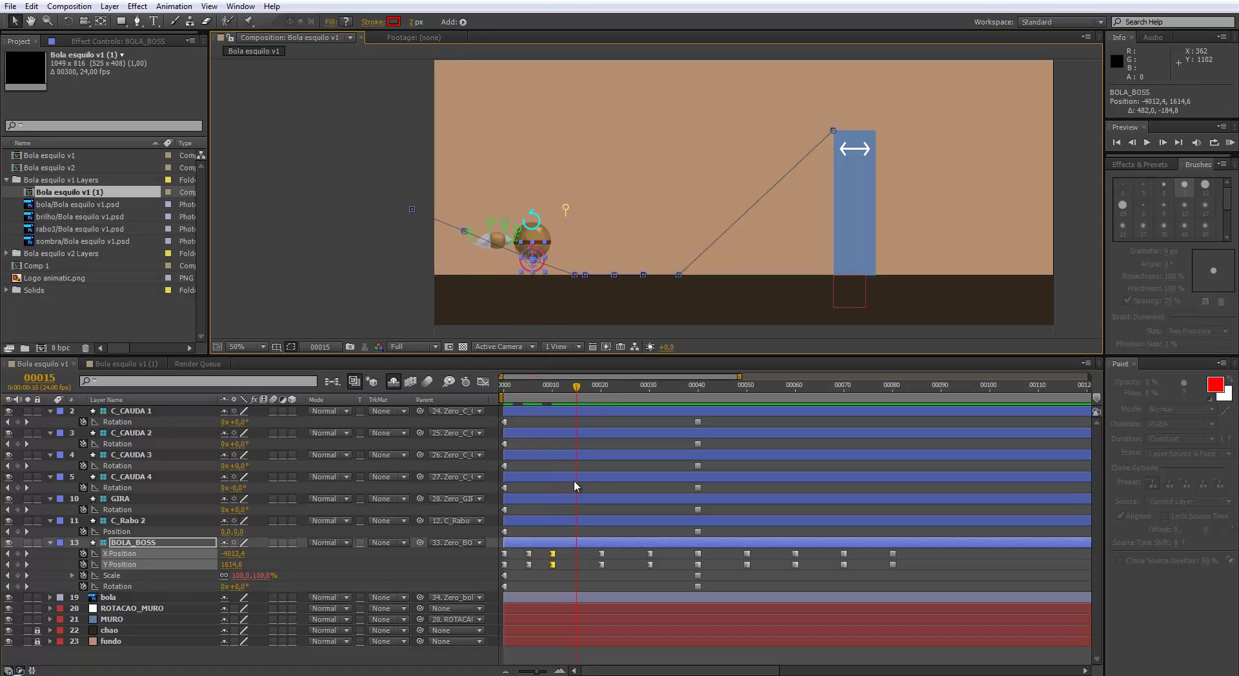
{"action": "key", "text": "ctrl+z"}
{"action": "left_click", "coordinate": [570, 556]}
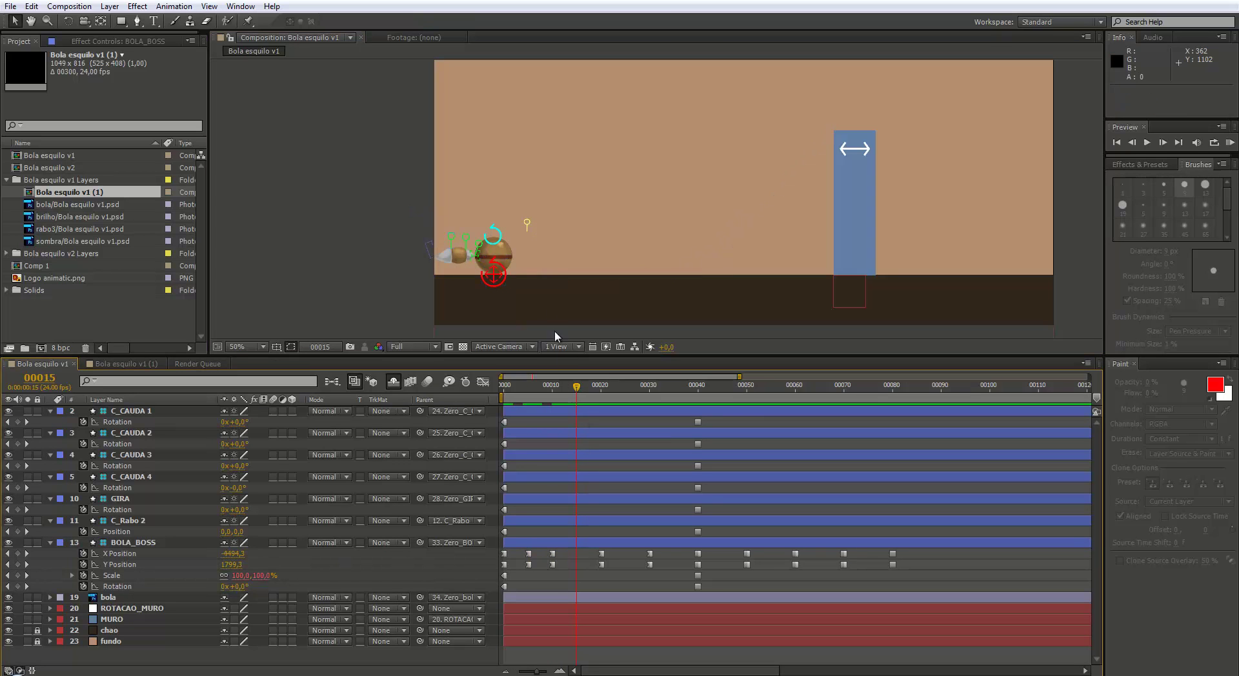
{"action": "left_click_drag", "start_coordinate": [494, 258], "coordinate": [529, 245]}
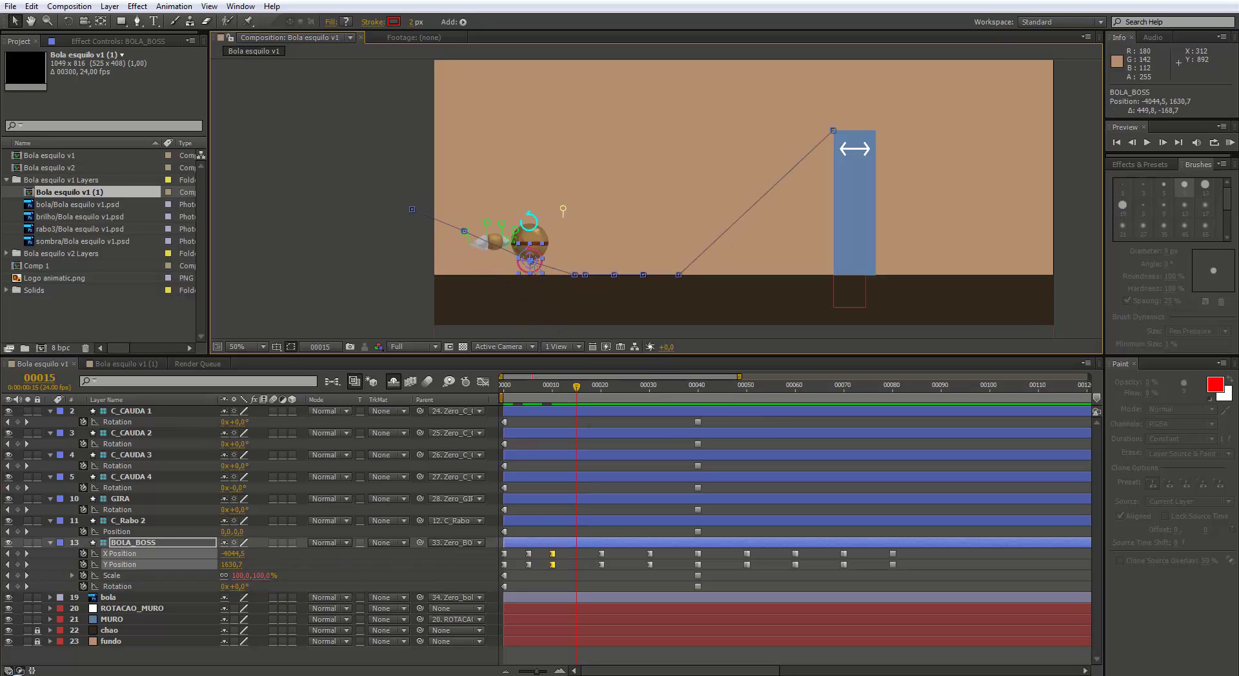
{"action": "key", "text": "ctrl+z"}
{"action": "left_click", "coordinate": [563, 571]}
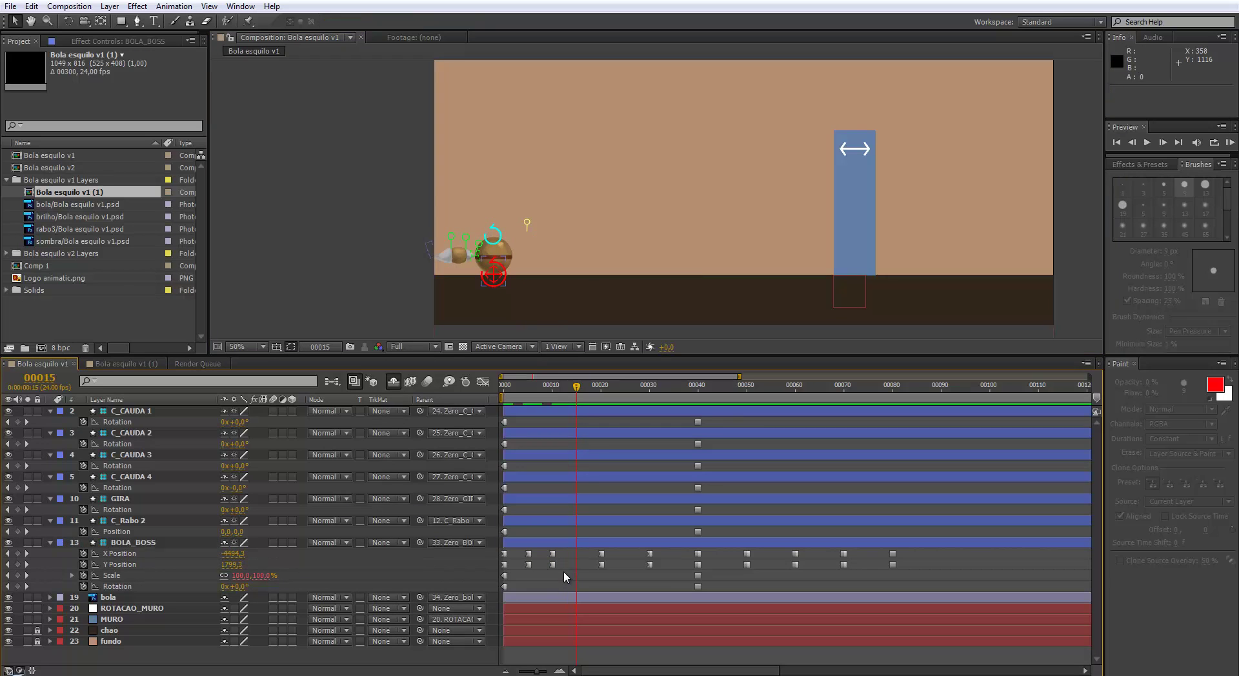
{"action": "left_click", "coordinate": [506, 294]}
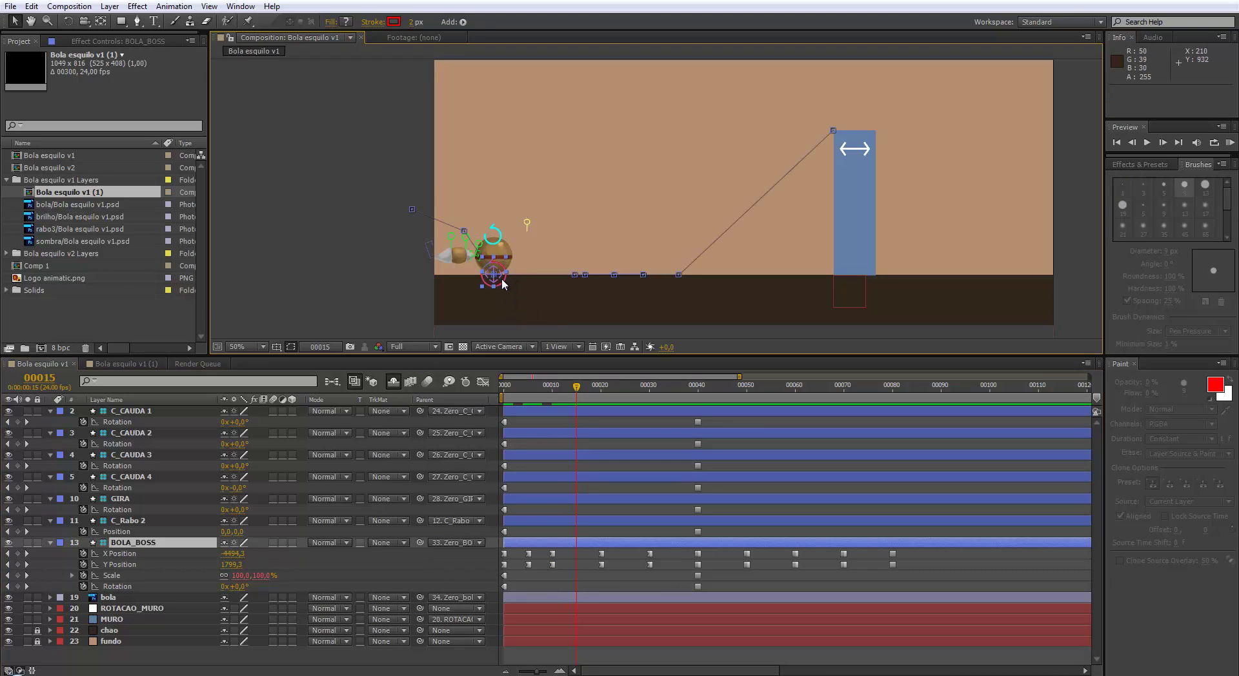
{"action": "left_click_drag", "start_coordinate": [502, 285], "coordinate": [518, 275]}
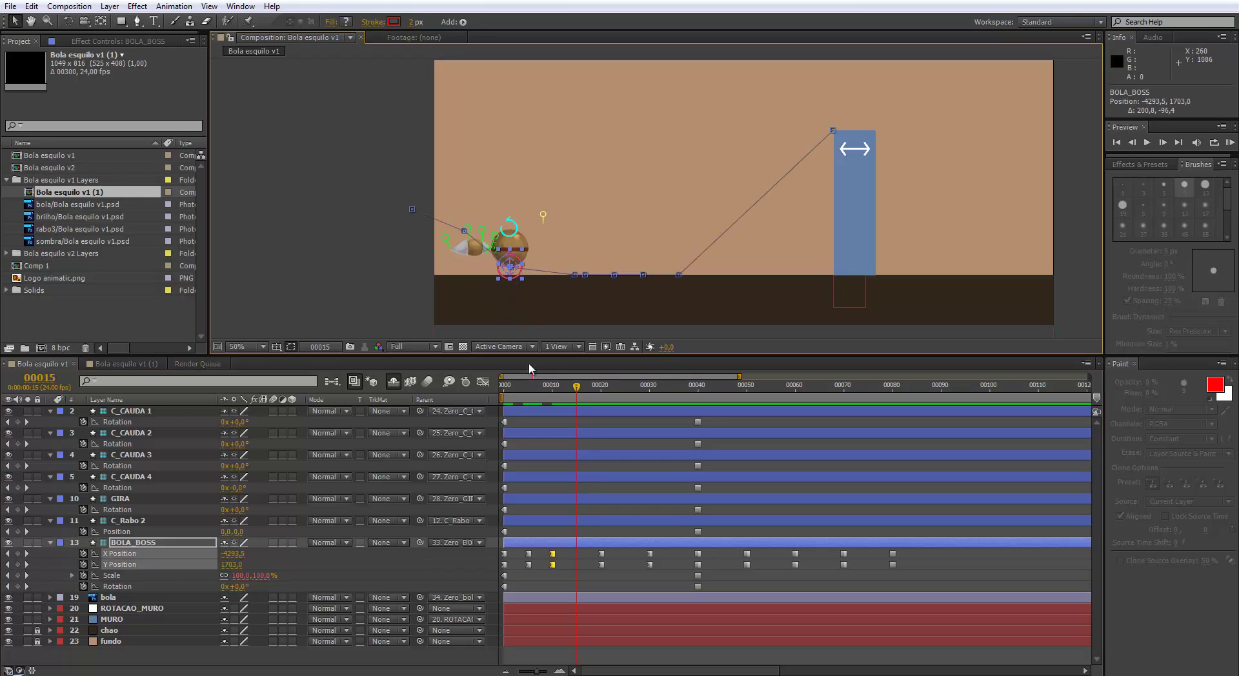
{"action": "key", "text": "ctrl+z"}
- Key all BOLA_BOSS properties at frame 15, lift it into the air at position -4020,4, 1550,3, and make the position keyframes Hold
{"action": "left_click_drag", "start_coordinate": [26, 558], "coordinate": [29, 586]}
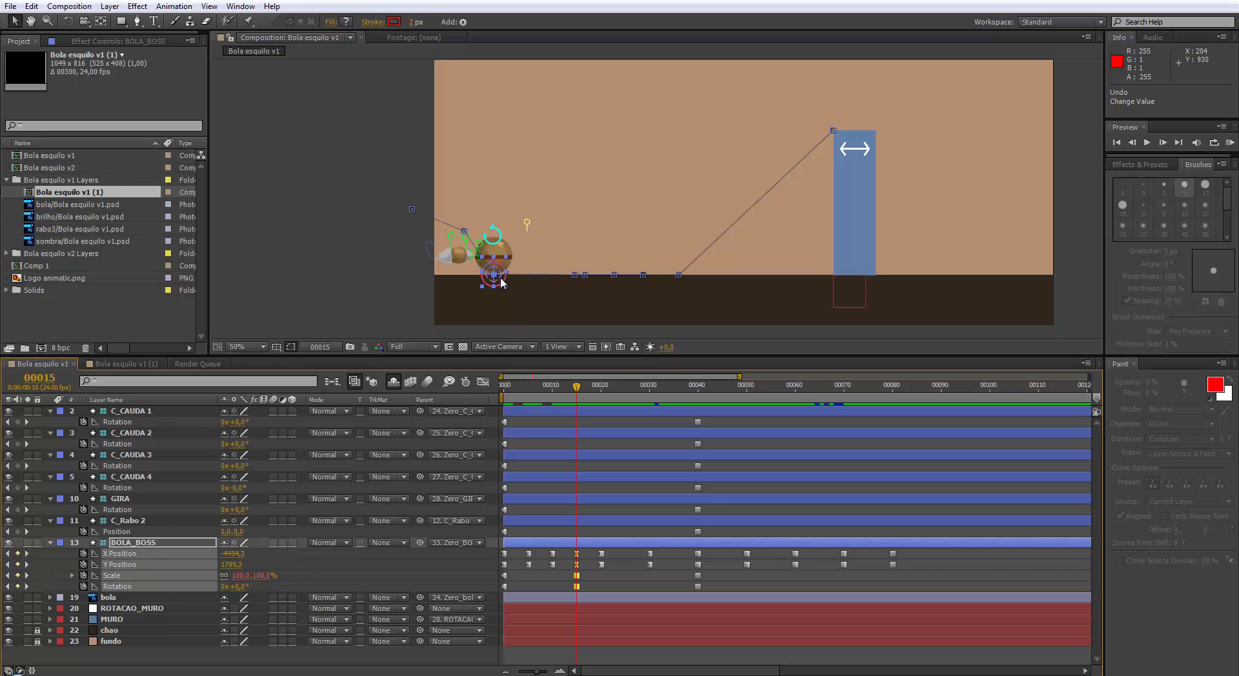
{"action": "left_click_drag", "start_coordinate": [504, 277], "coordinate": [542, 258]}
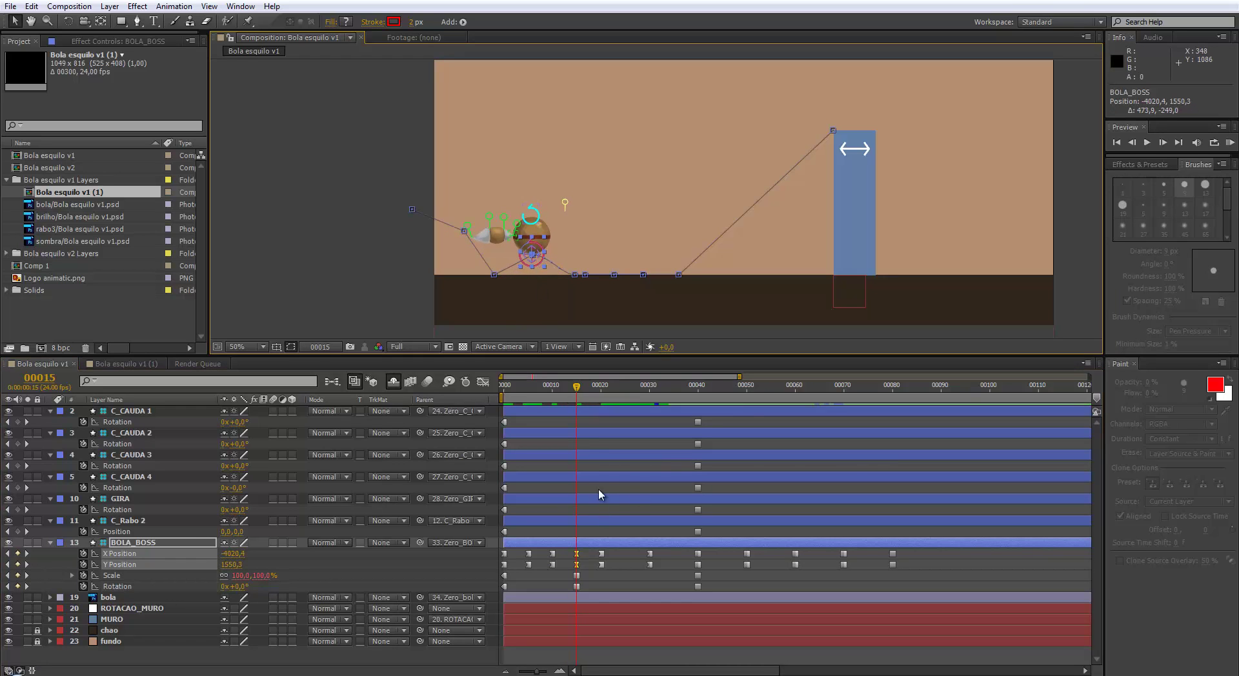
{"action": "left_click", "coordinate": [577, 565]}
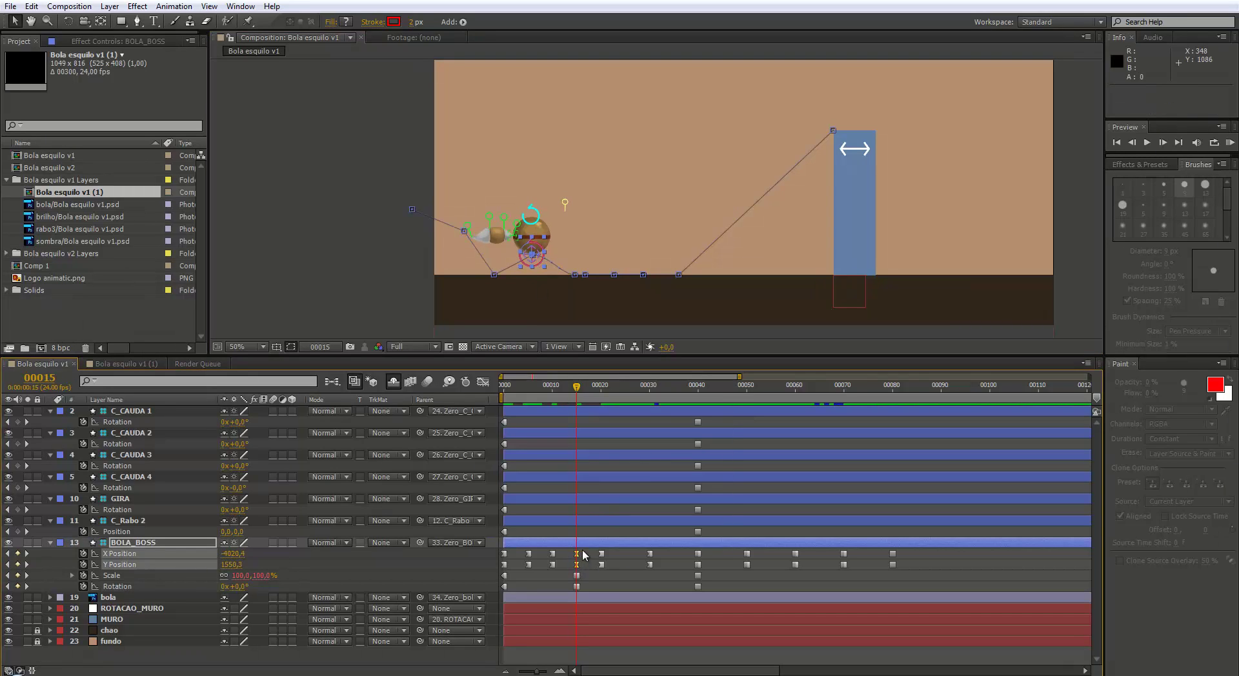
{"action": "right_click", "coordinate": [583, 555]}
{"action": "left_click", "coordinate": [625, 497]}
- Key all BOLA_BOSS properties at frame 25 and lift it into the air at position -3064,5, 1638,7
{"action": "left_click_drag", "start_coordinate": [587, 395], "coordinate": [624, 394]}
{"action": "left_click", "coordinate": [632, 559]}
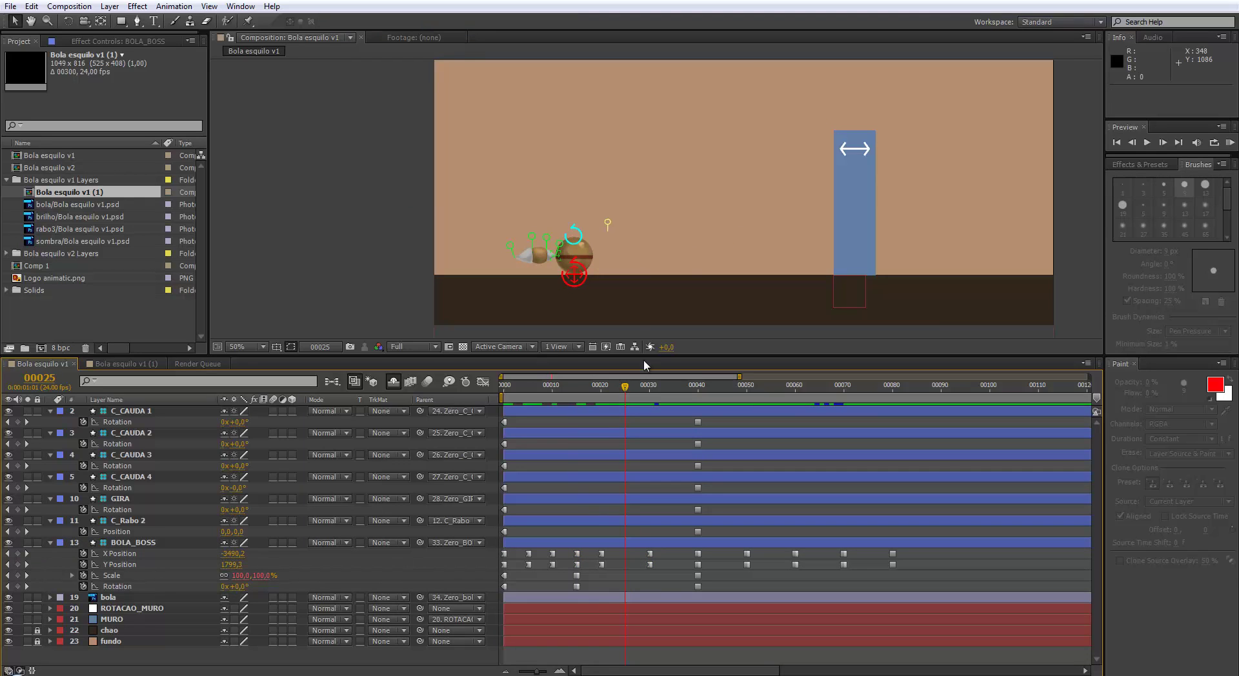
{"action": "left_click_drag", "start_coordinate": [583, 284], "coordinate": [585, 271]}
{"action": "key", "text": "ctrl+z"}
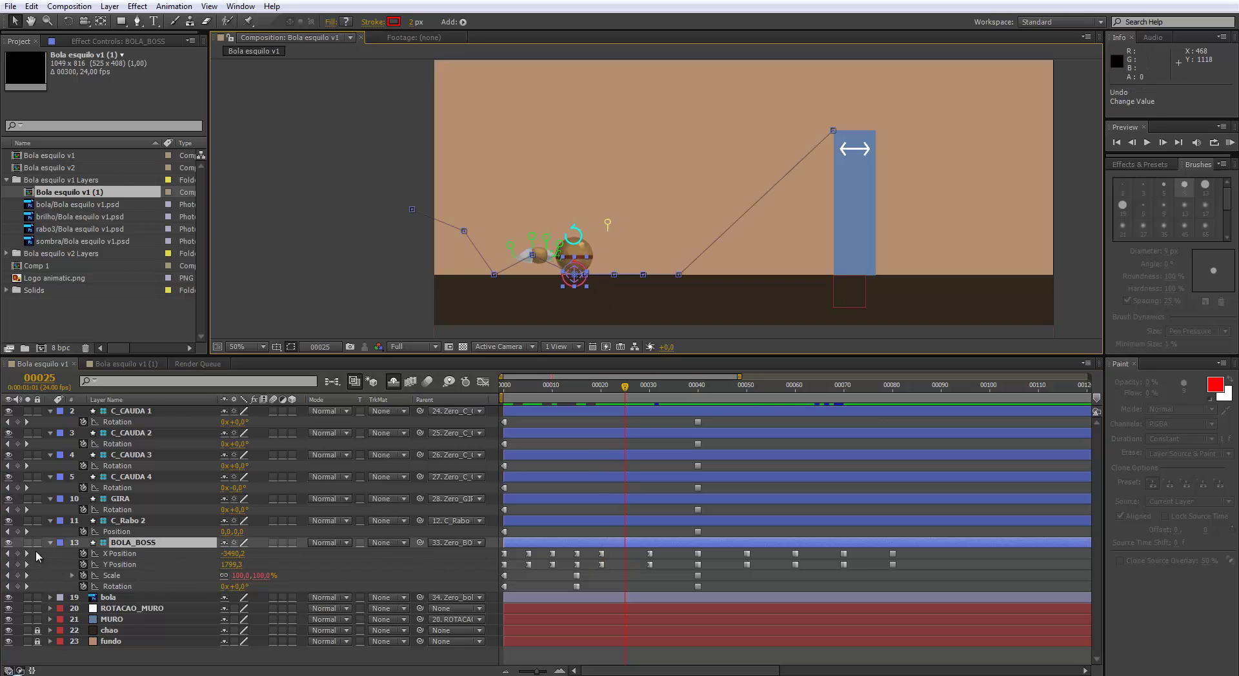
{"action": "left_click", "coordinate": [17, 554]}
{"action": "left_click", "coordinate": [17, 564]}
{"action": "left_click", "coordinate": [17, 576]}
{"action": "left_click", "coordinate": [17, 587]}
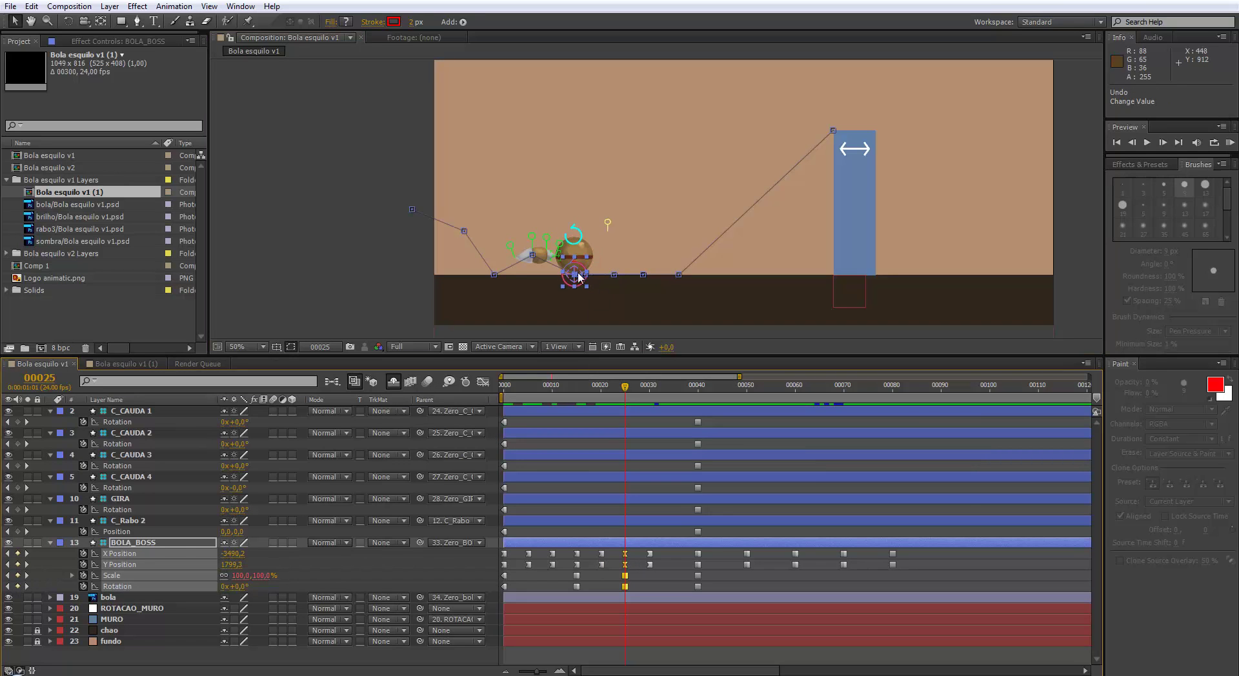
{"action": "left_click_drag", "start_coordinate": [579, 278], "coordinate": [618, 267]}
- Convert all of BOLA_BOSS's X and Y Position keyframes to Hold in the Graph Editor
{"action": "key", "text": "Page_Down"}
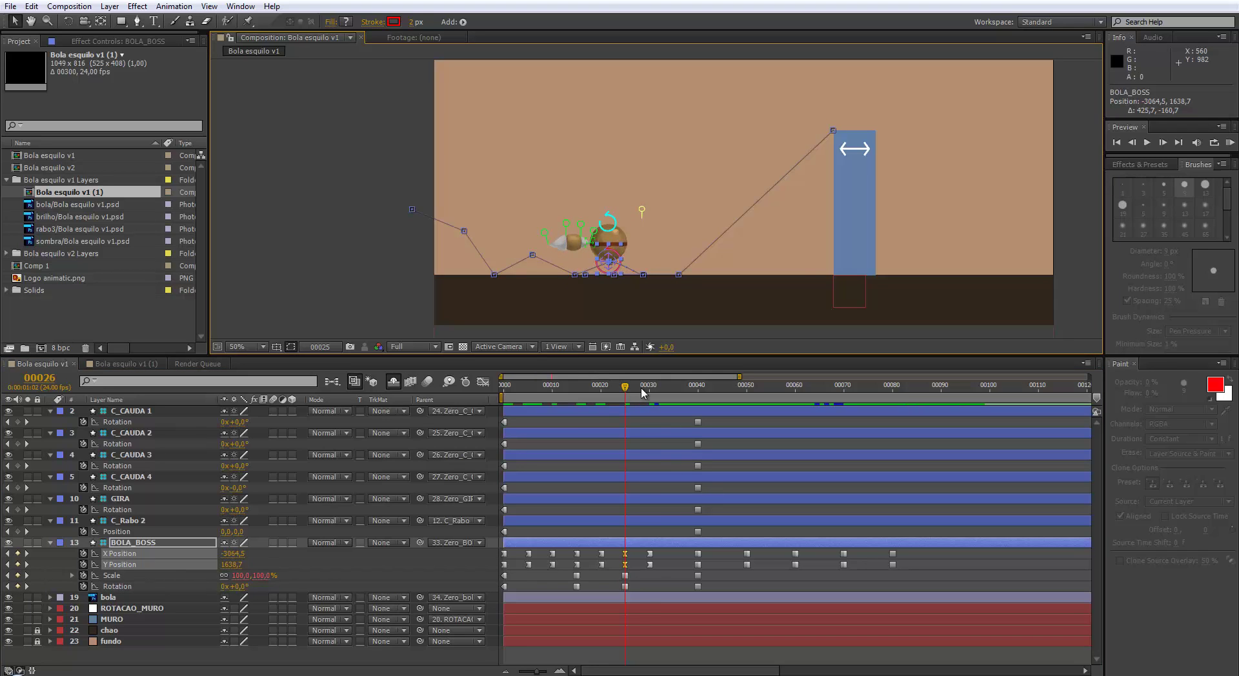
{"action": "key", "text": "Page_Down"}
{"action": "key", "text": "Page_Down"}
{"action": "key", "text": "Page_Down"}
{"action": "key", "text": "Page_Down"}
{"action": "key", "text": "shift+F3"}
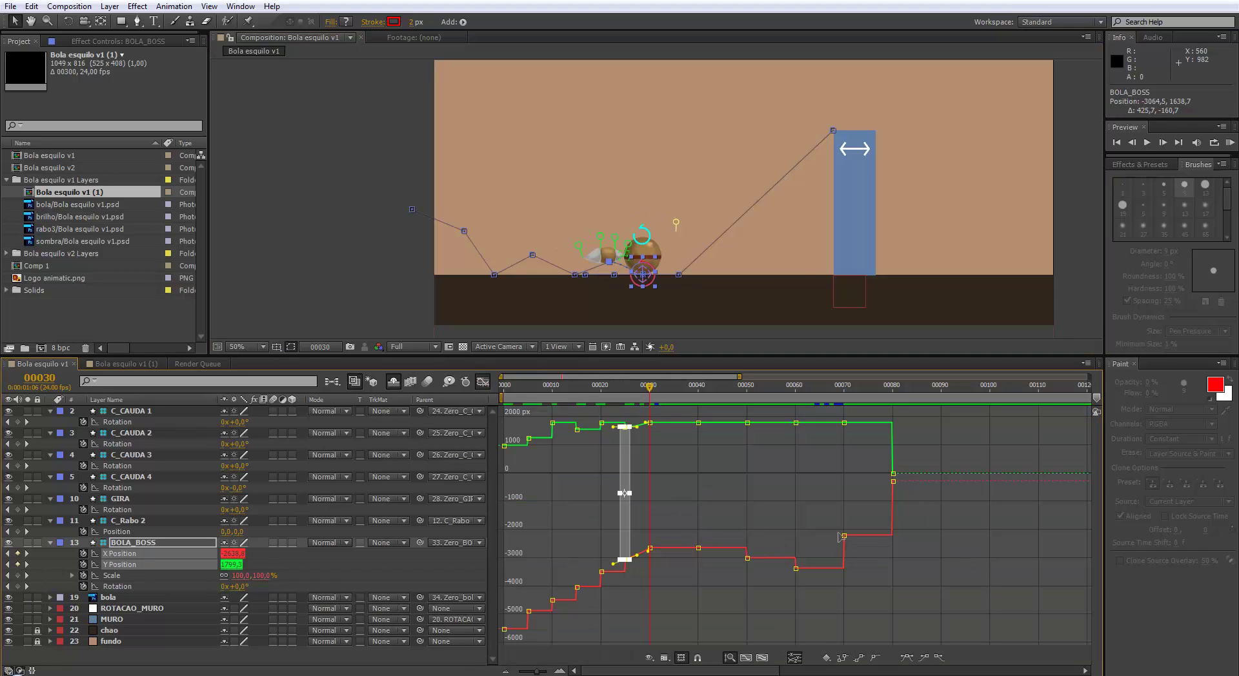
{"action": "left_click_drag", "start_coordinate": [951, 423], "coordinate": [501, 633]}
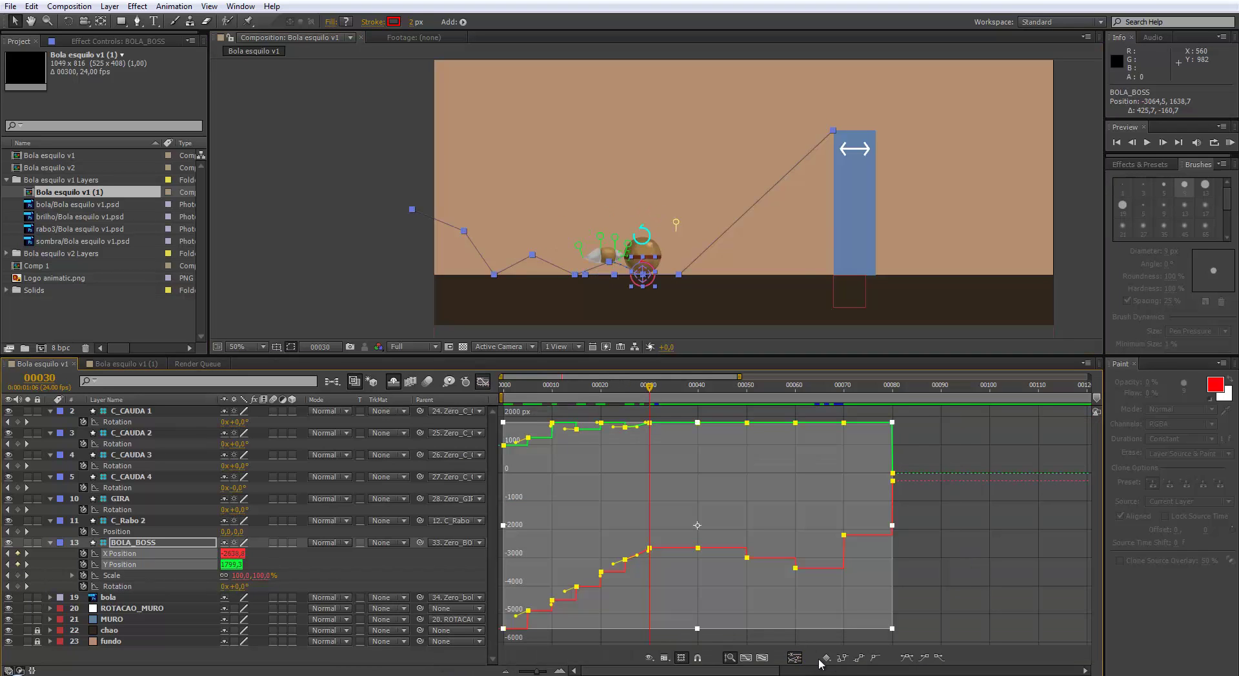
{"action": "left_click", "coordinate": [482, 383]}
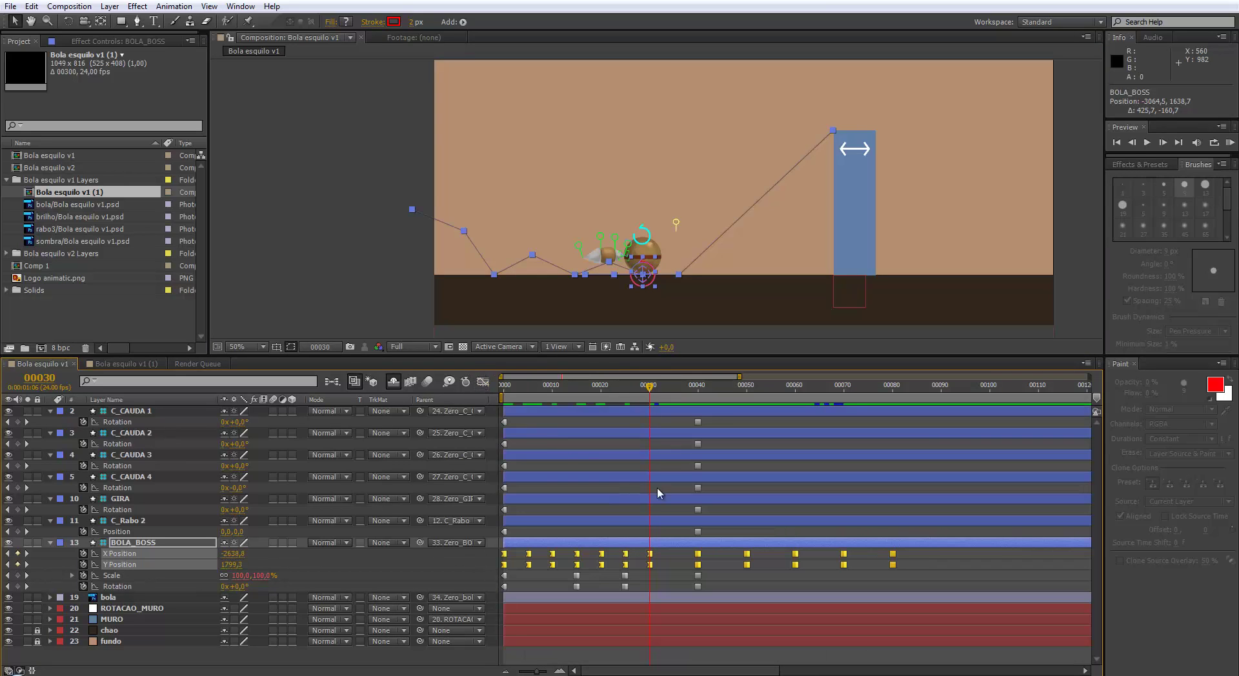
- Key BOLA_BOSS in the air at -2815,5, 1703,0 on frame 45 and at -3177,0, 1686,9 on frame 55
{"action": "left_click", "coordinate": [696, 388]}
{"action": "left_click", "coordinate": [751, 404]}
{"action": "left_click_drag", "start_coordinate": [750, 402], "coordinate": [731, 406]}
{"action": "left_click", "coordinate": [724, 560]}
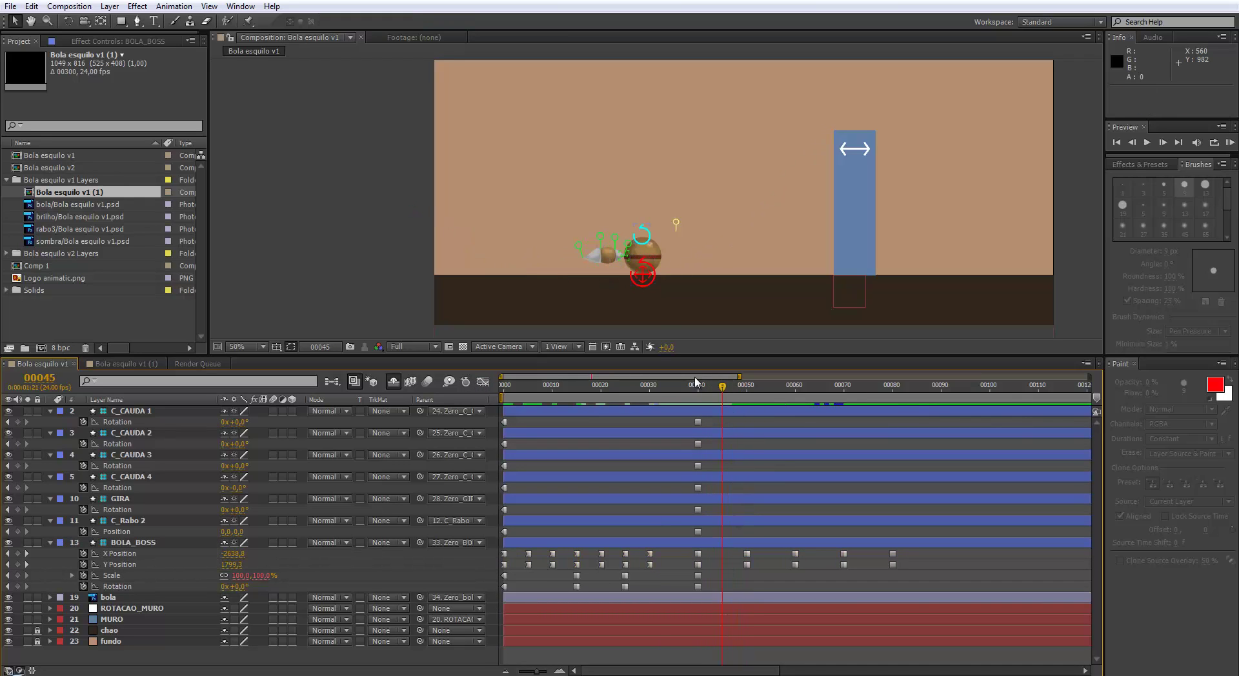
{"action": "left_click", "coordinate": [645, 277]}
{"action": "left_click_drag", "start_coordinate": [646, 276], "coordinate": [634, 264]}
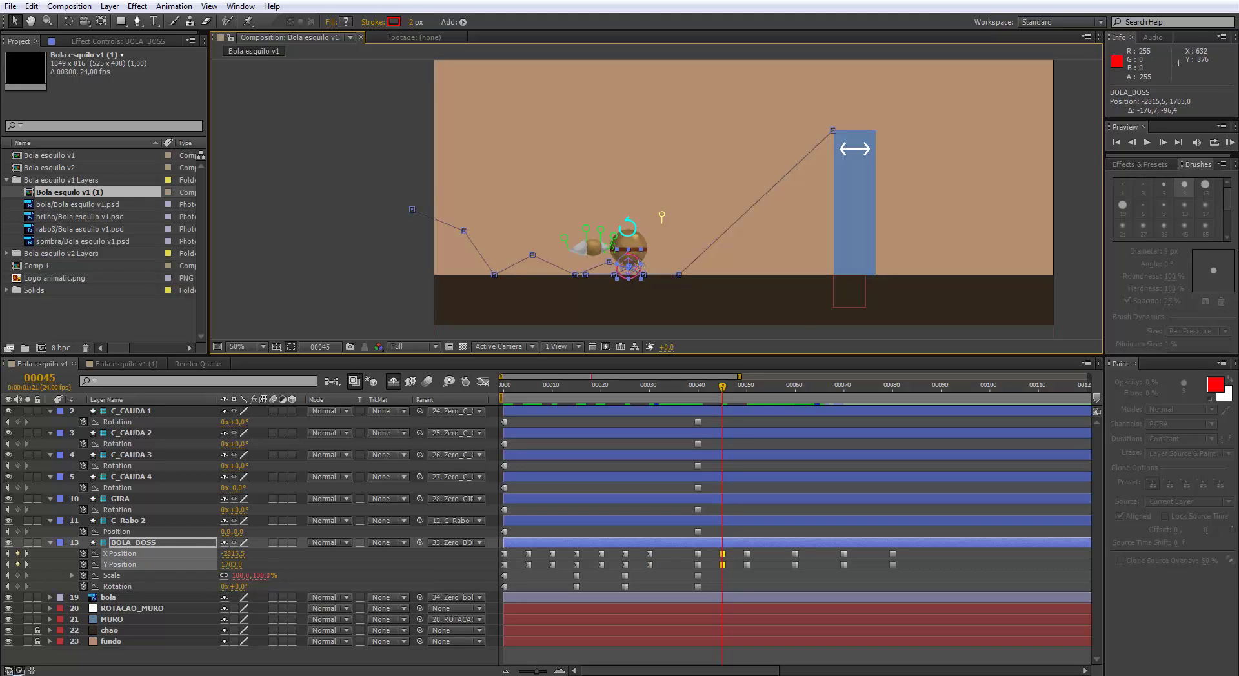
{"action": "left_click", "coordinate": [771, 386]}
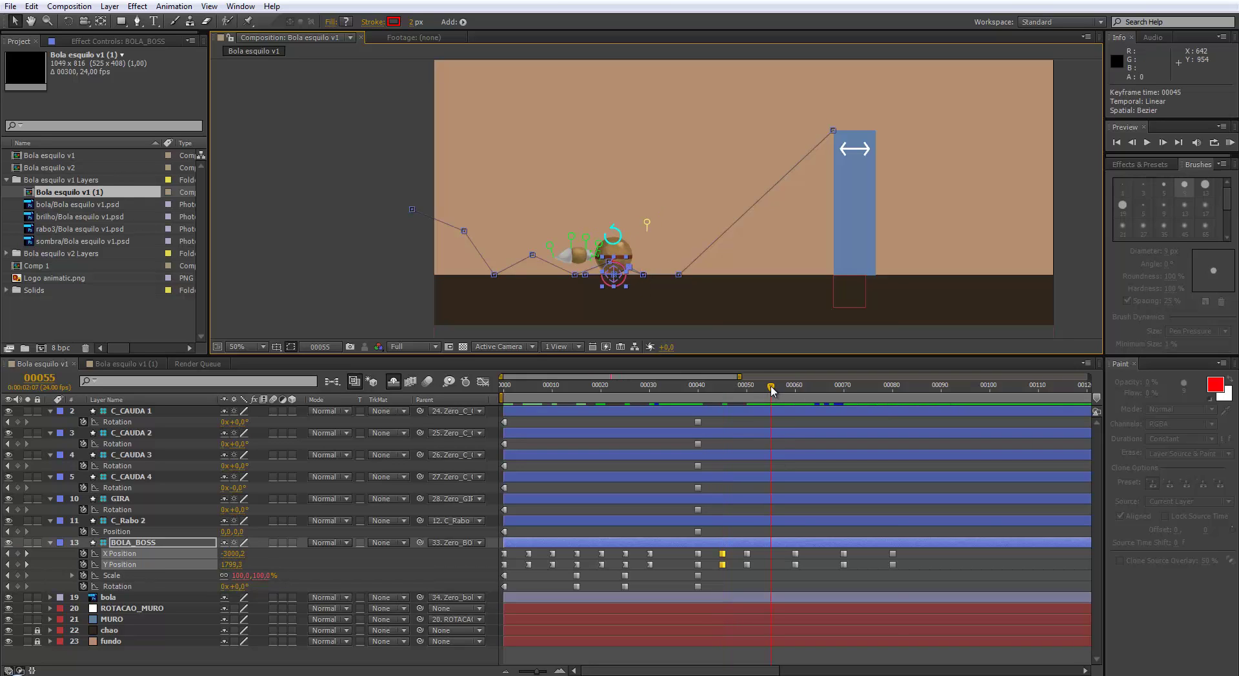
{"action": "left_click_drag", "start_coordinate": [624, 282], "coordinate": [610, 271]}
- Try to lift BOLA_BOSS into an air pose at frame 65, and undo the last move
{"action": "left_click", "coordinate": [779, 386]}
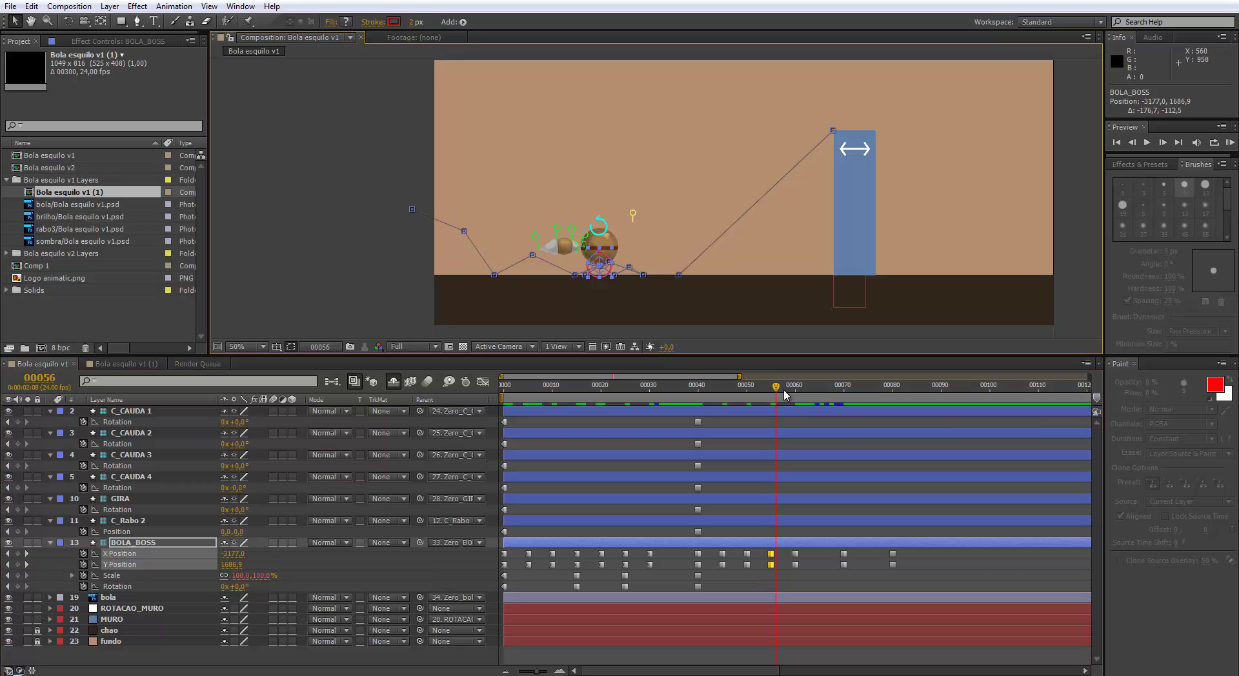
{"action": "left_click_drag", "start_coordinate": [786, 396], "coordinate": [823, 411]}
{"action": "left_click", "coordinate": [827, 556]}
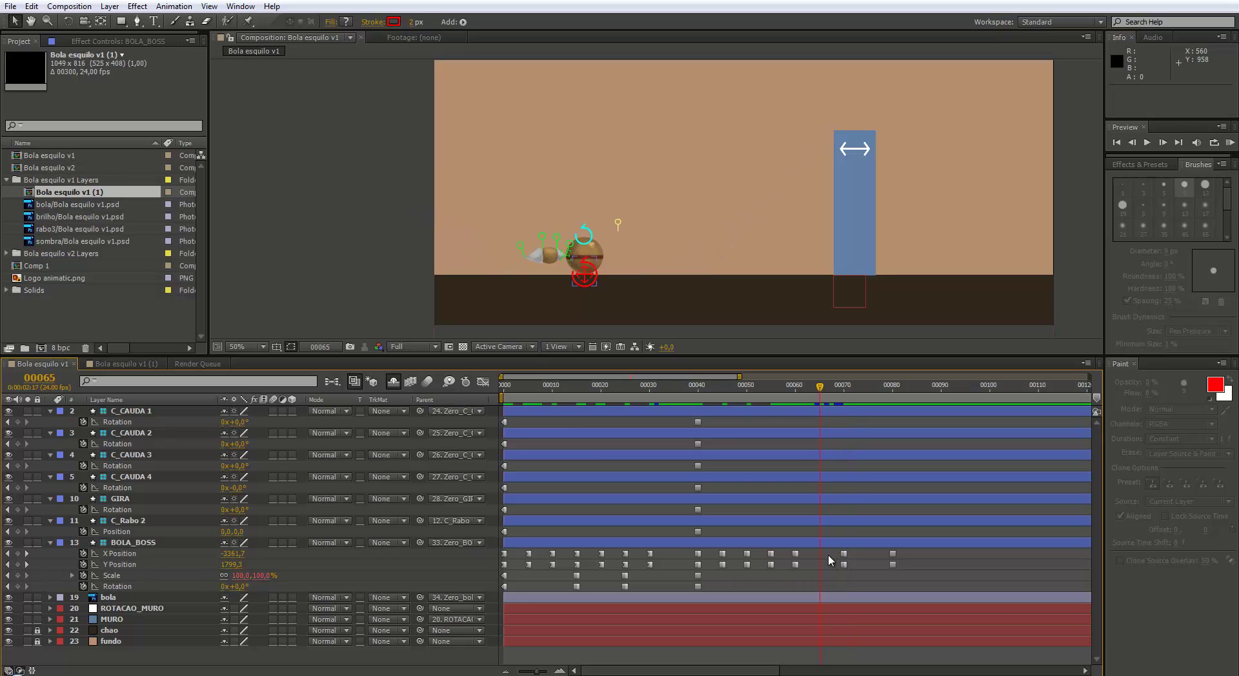
{"action": "left_click", "coordinate": [595, 284]}
{"action": "left_click_drag", "start_coordinate": [593, 282], "coordinate": [643, 244]}
{"action": "key", "text": "ctrl+z"}
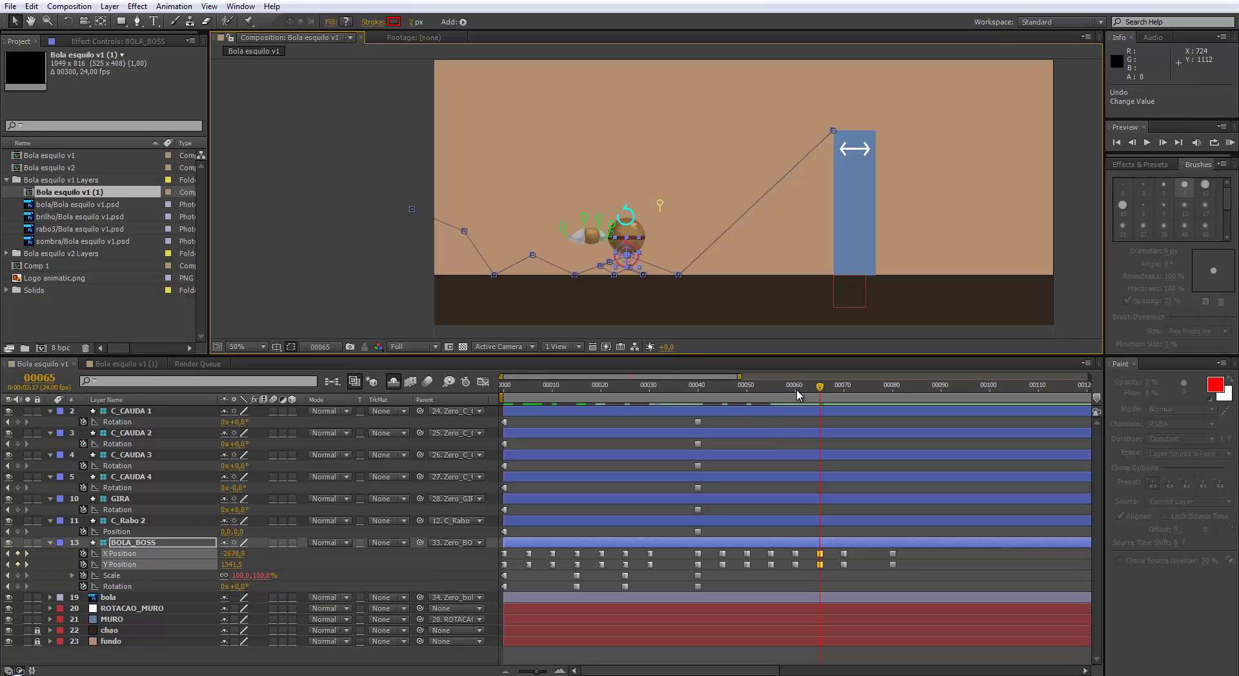
- Check the poses between frames 50 and 70 and shift BOLA_BOSS's frame 60 position keyframes to frame 61
{"action": "left_click", "coordinate": [797, 396]}
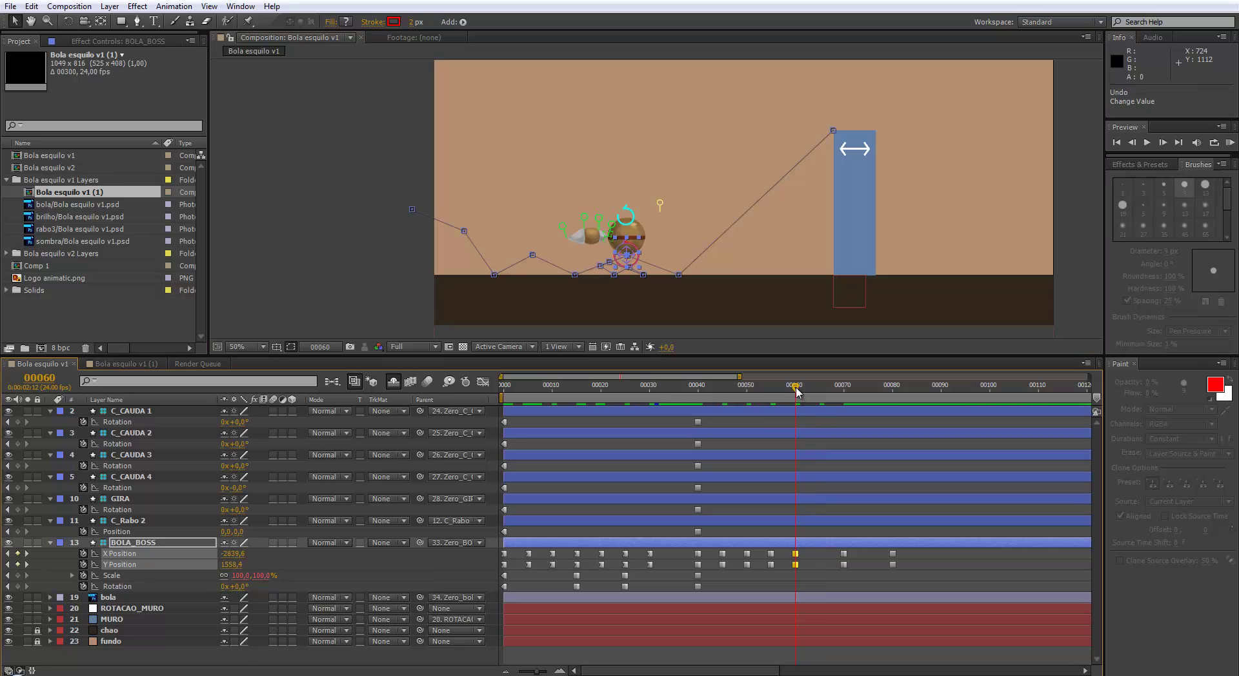
{"action": "left_click", "coordinate": [770, 394]}
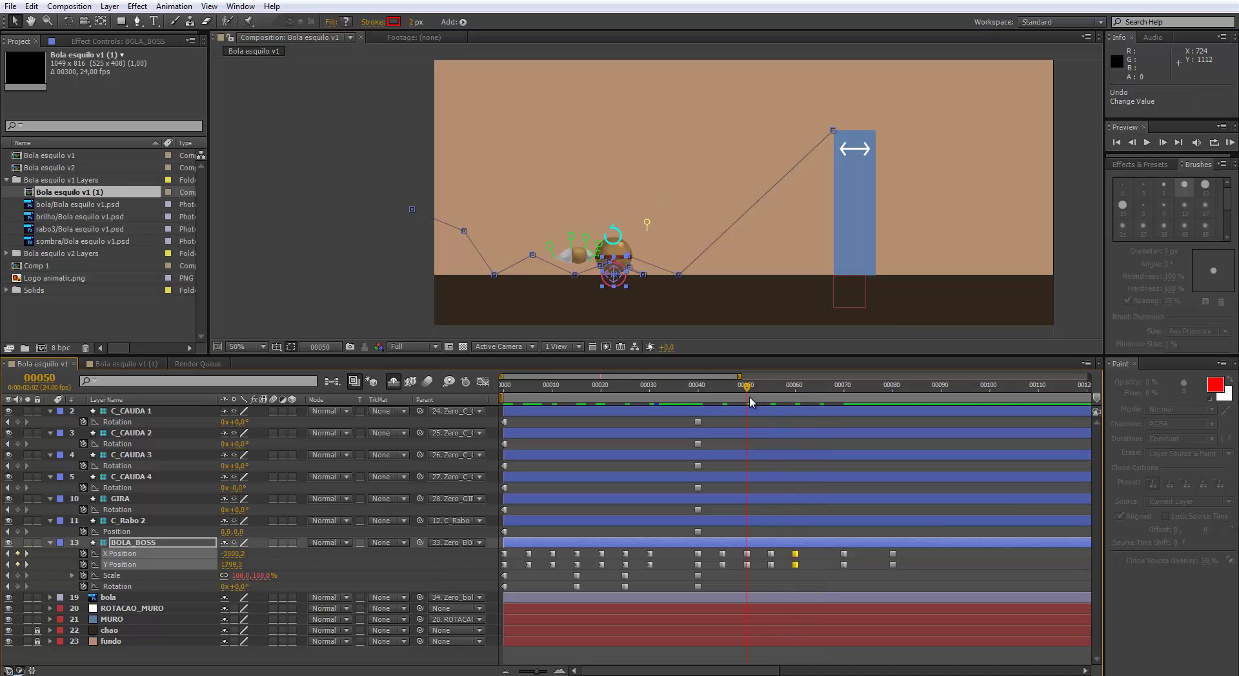
{"action": "left_click", "coordinate": [795, 399]}
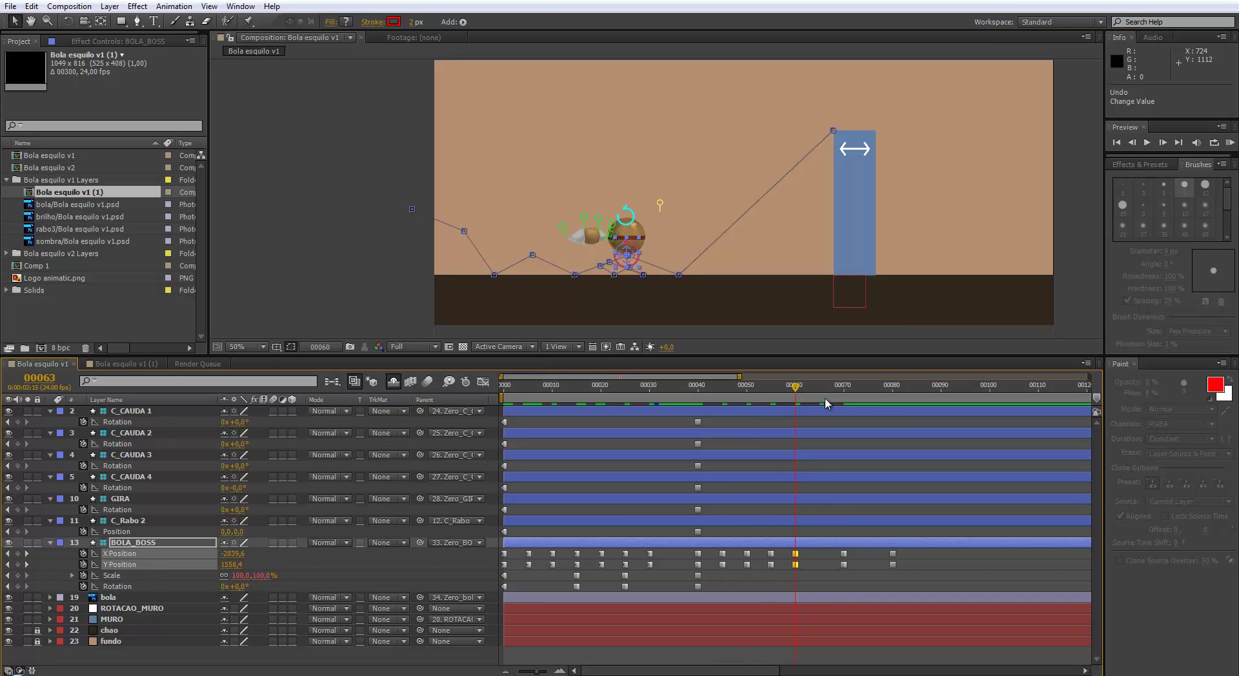
{"action": "left_click", "coordinate": [843, 402]}
{"action": "left_click_drag", "start_coordinate": [820, 405], "coordinate": [791, 411]}
{"action": "left_click_drag", "start_coordinate": [796, 553], "coordinate": [801, 555]}
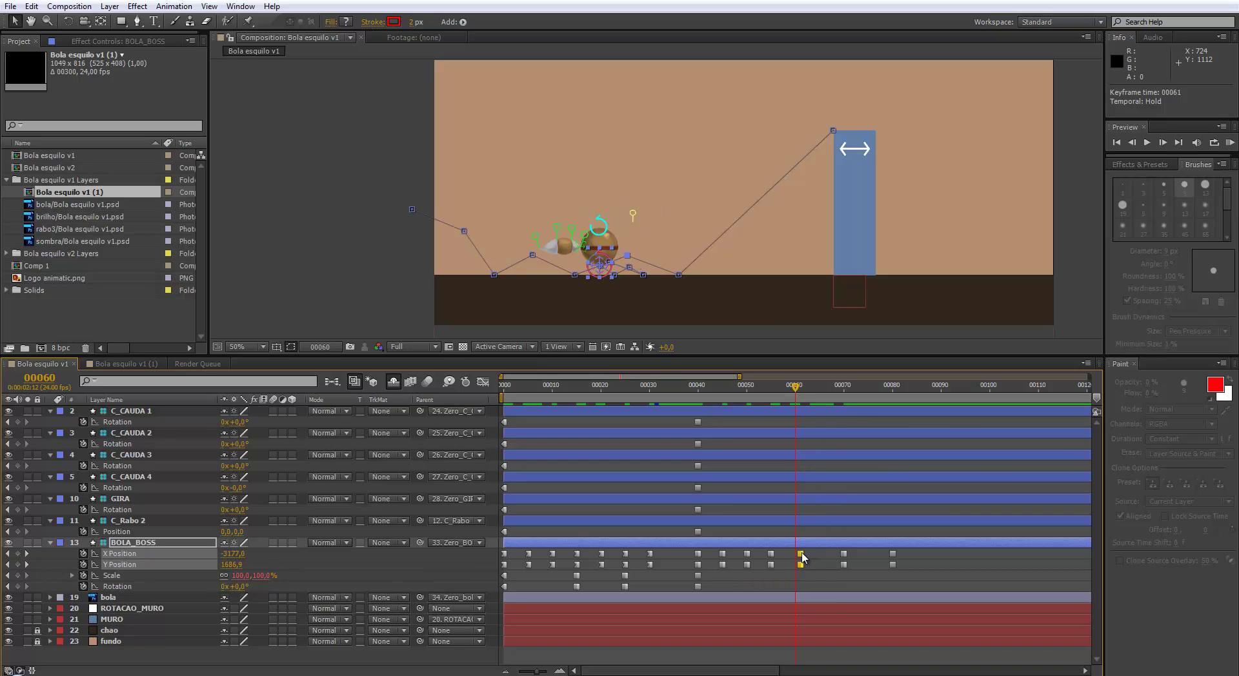
- Review the blocked bounces by going back to frame 10 and stepping through the keyframes up to frame 61
{"action": "left_click", "coordinate": [768, 391]}
{"action": "left_click_drag", "start_coordinate": [770, 395], "coordinate": [691, 400]}
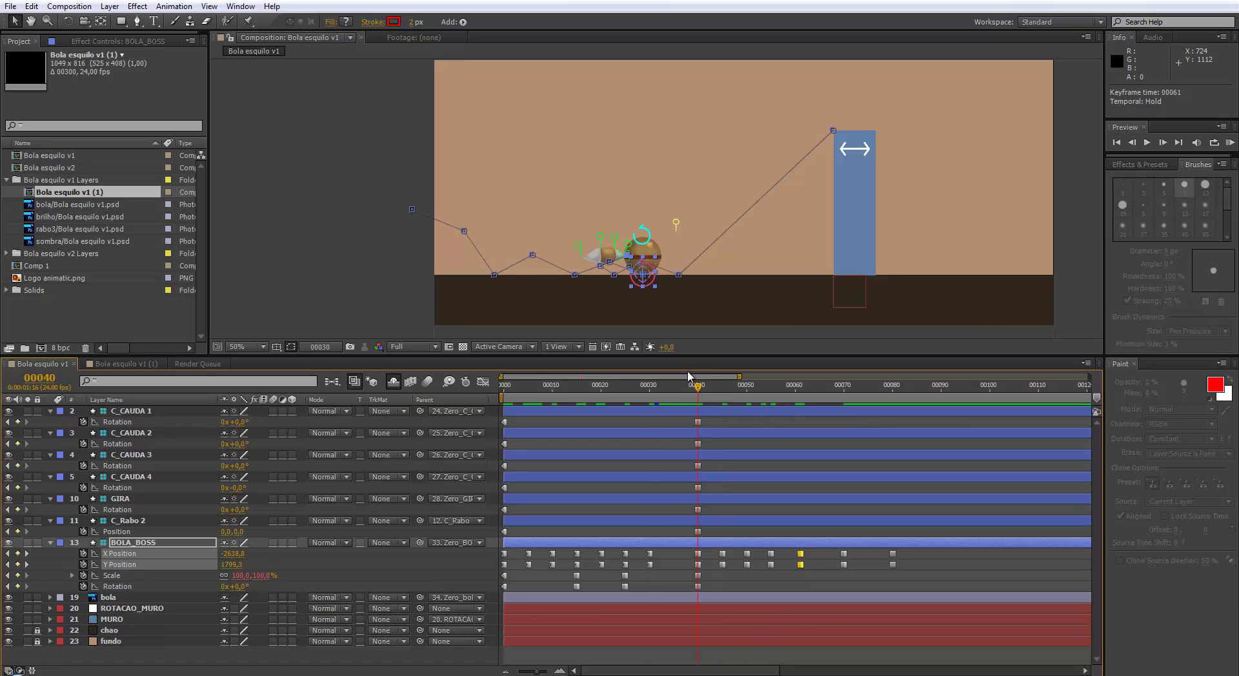
{"action": "left_click_drag", "start_coordinate": [691, 387], "coordinate": [552, 391]}
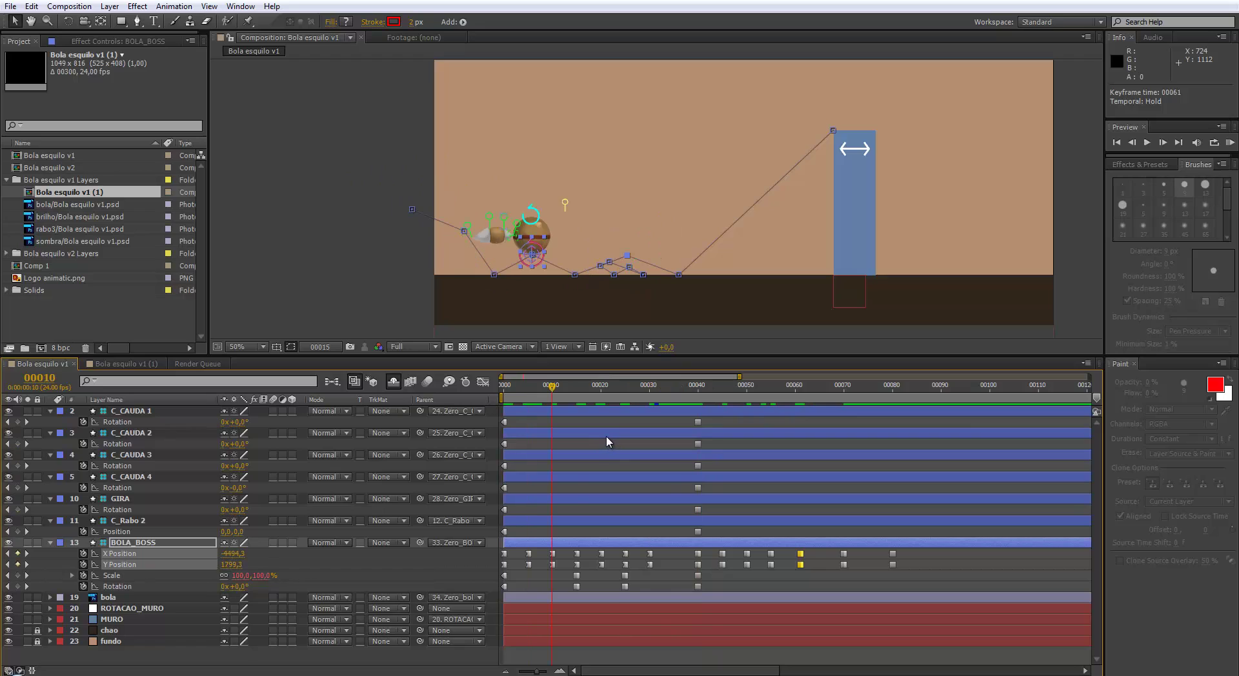
{"action": "key", "text": "space"}
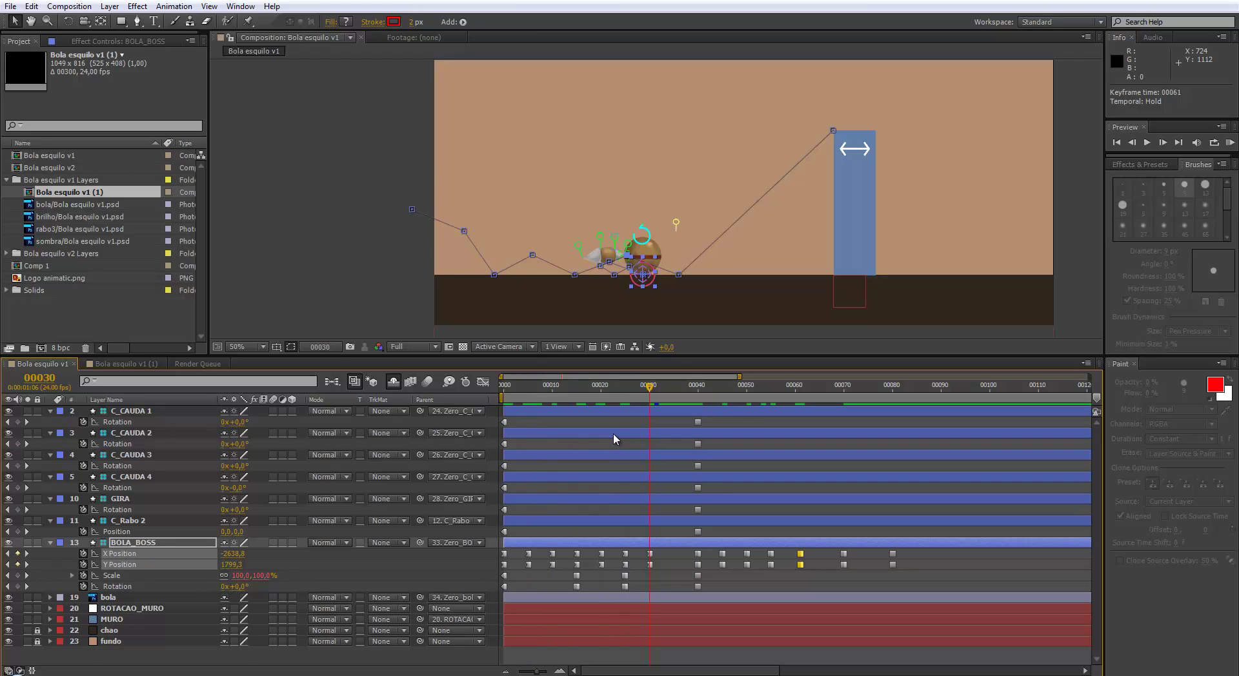
{"action": "key", "text": "k"}
{"action": "key", "text": "k"}
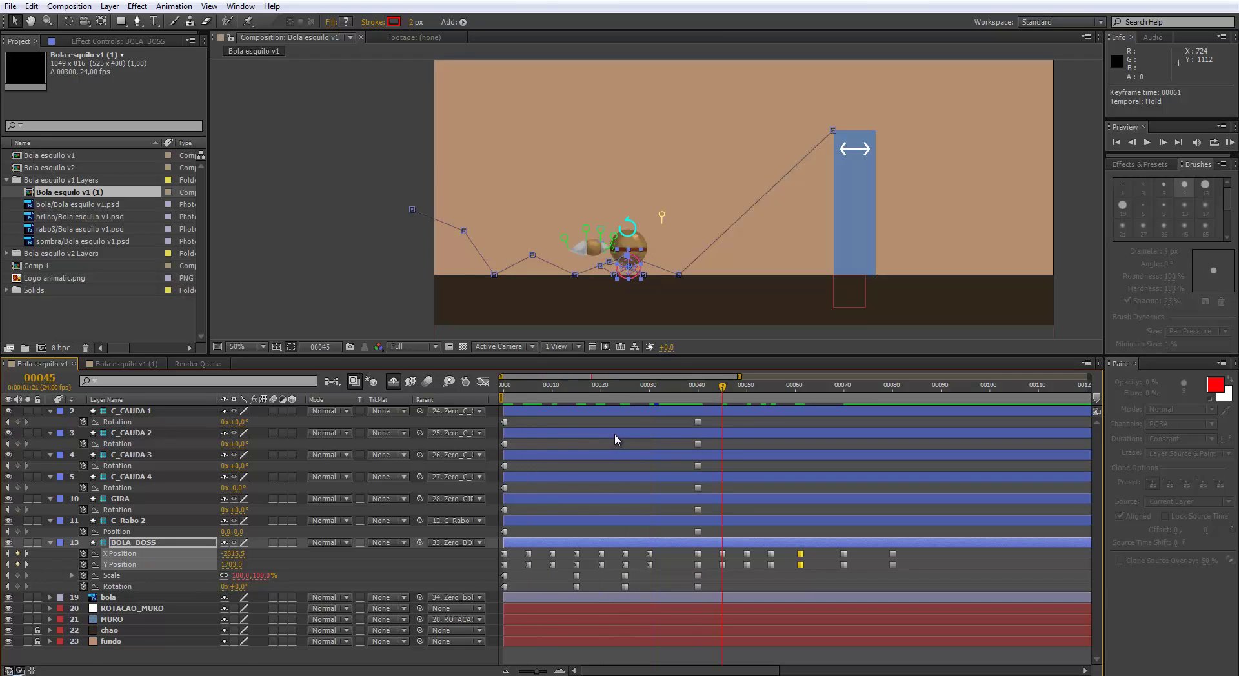
{"action": "key", "text": "k"}
{"action": "key", "text": "k"}
{"action": "key", "text": "k"}
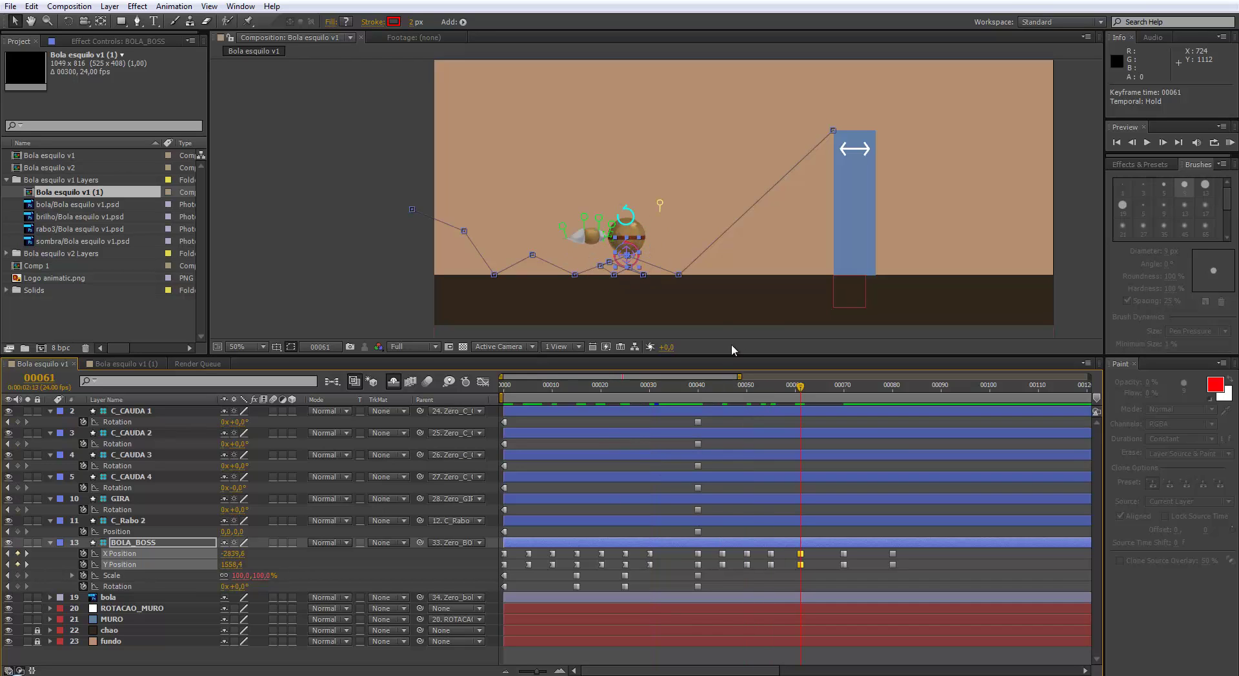
- Place BOLA_BOSS's frame 61 pose on the floor at -3418,0, 1799,3 and shift its position keyframes to frame 60
{"action": "left_click_drag", "start_coordinate": [629, 258], "coordinate": [597, 281]}
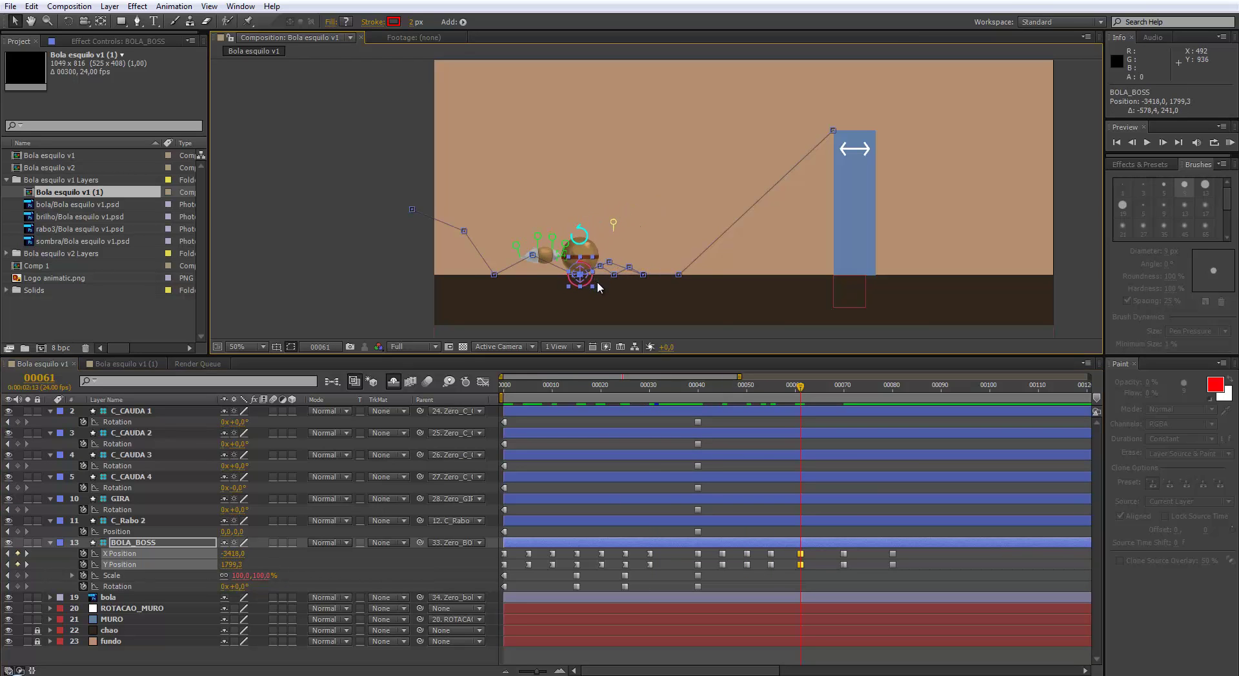
{"action": "left_click_drag", "start_coordinate": [803, 398], "coordinate": [828, 408]}
{"action": "left_click", "coordinate": [830, 556]}
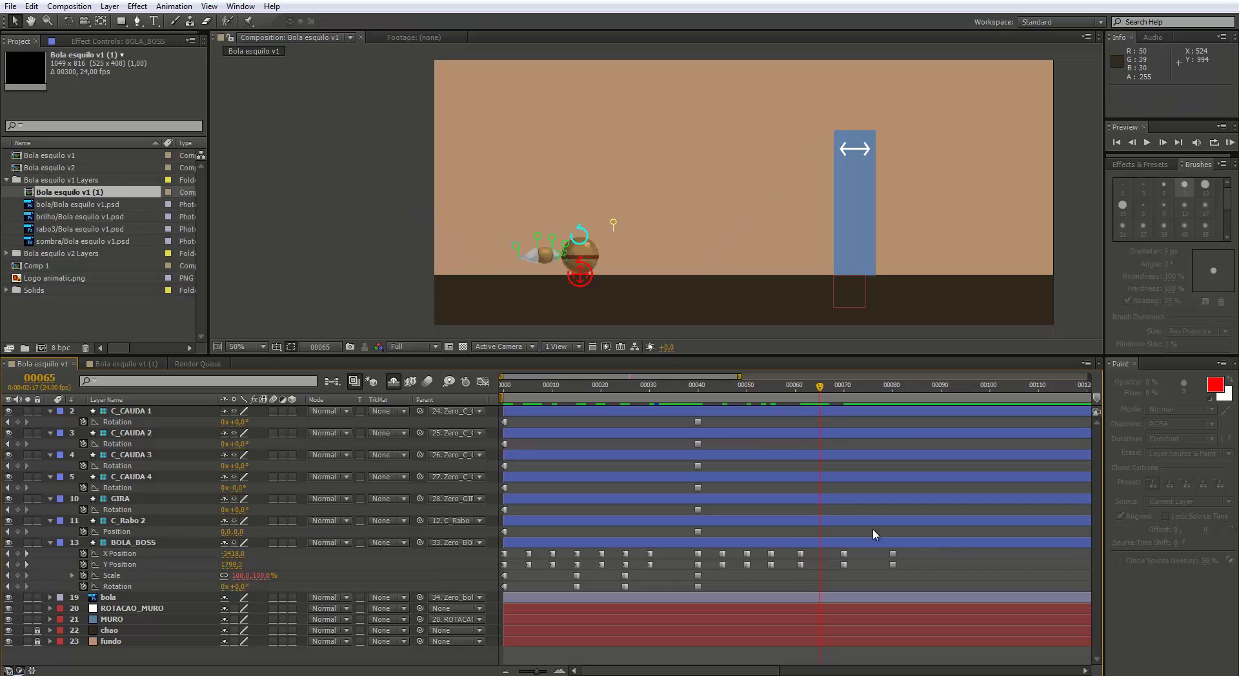
{"action": "left_click_drag", "start_coordinate": [789, 553], "coordinate": [800, 570]}
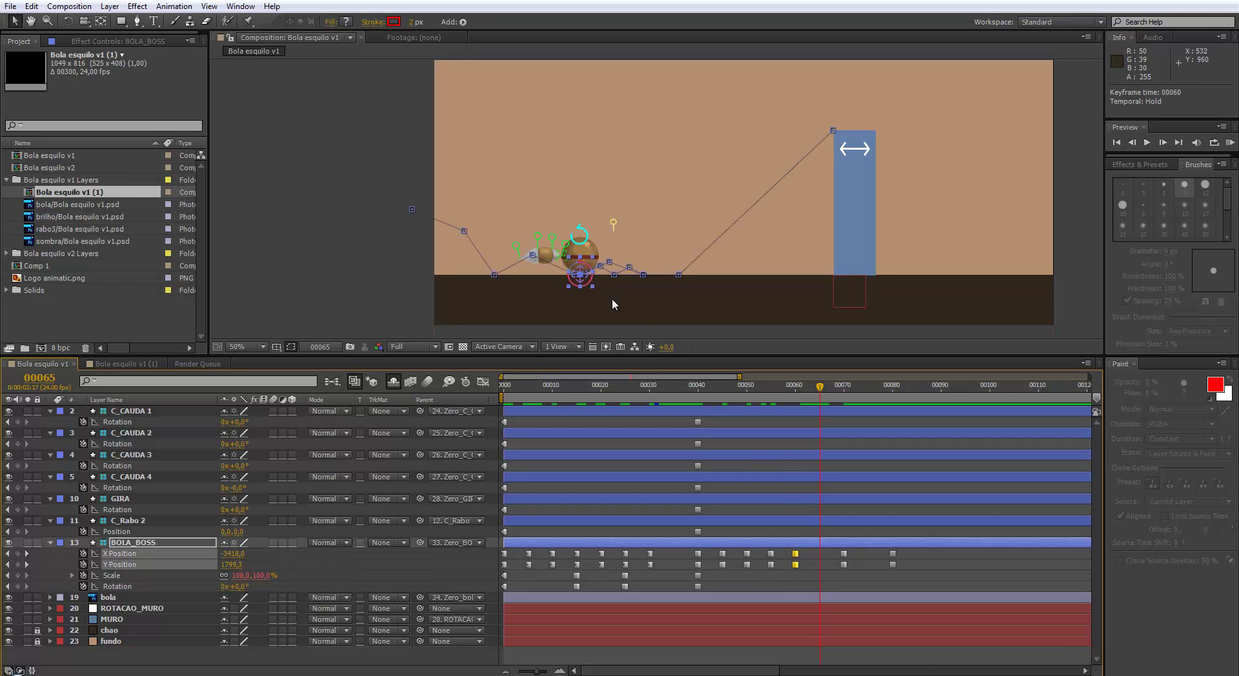
- Key all BOLA_BOSS properties at frame 65 and lift it into the air at position -2871,7, 1542,3
{"action": "left_click", "coordinate": [775, 487]}
{"action": "left_click_drag", "start_coordinate": [584, 284], "coordinate": [596, 274]}
{"action": "key", "text": "ctrl+z"}
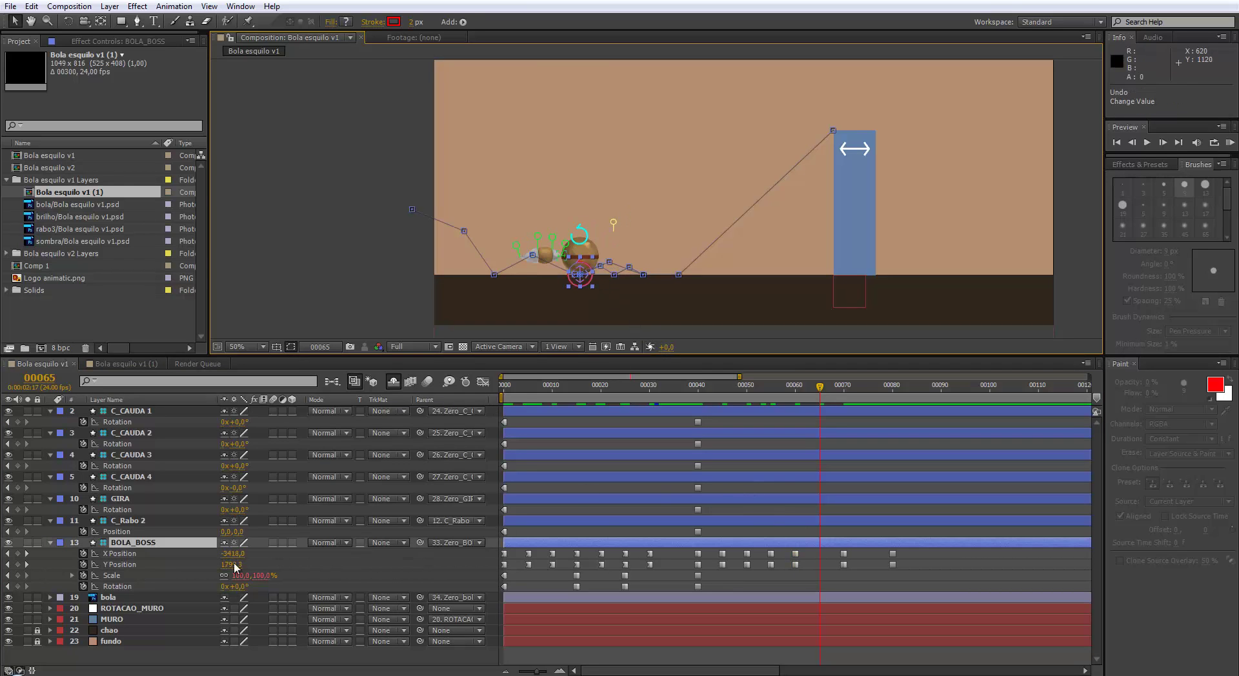
{"action": "left_click_drag", "start_coordinate": [26, 553], "coordinate": [26, 586]}
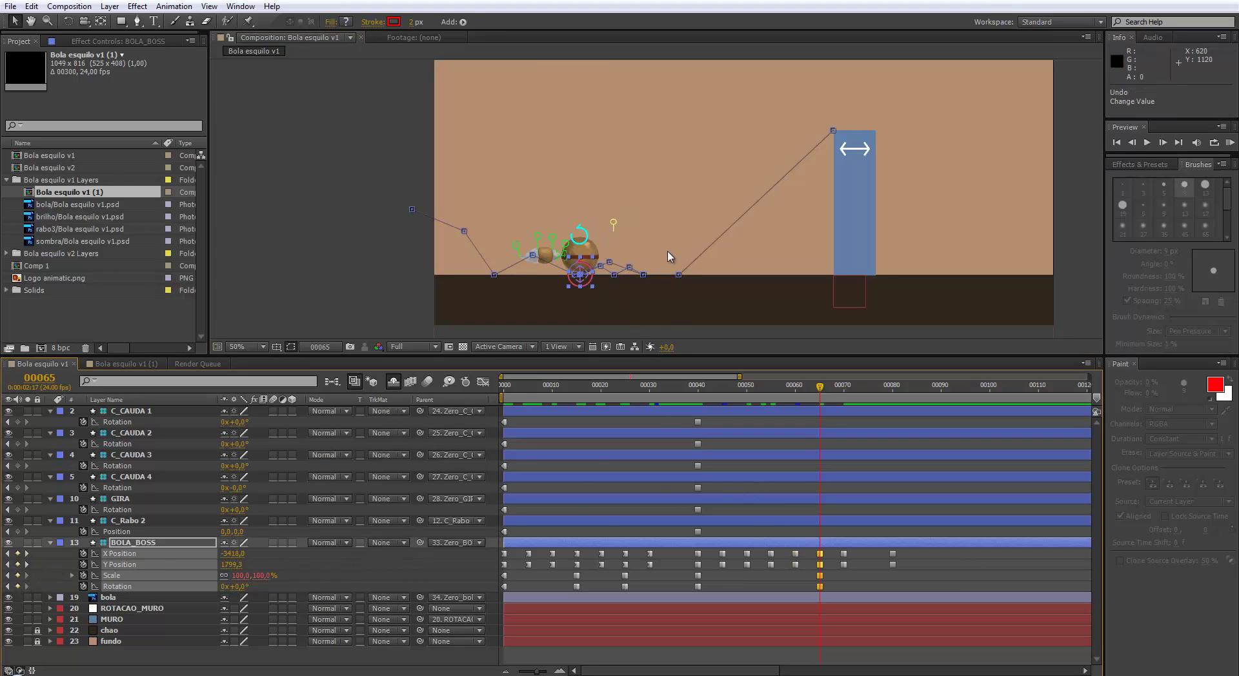
{"action": "left_click_drag", "start_coordinate": [587, 284], "coordinate": [630, 264]}
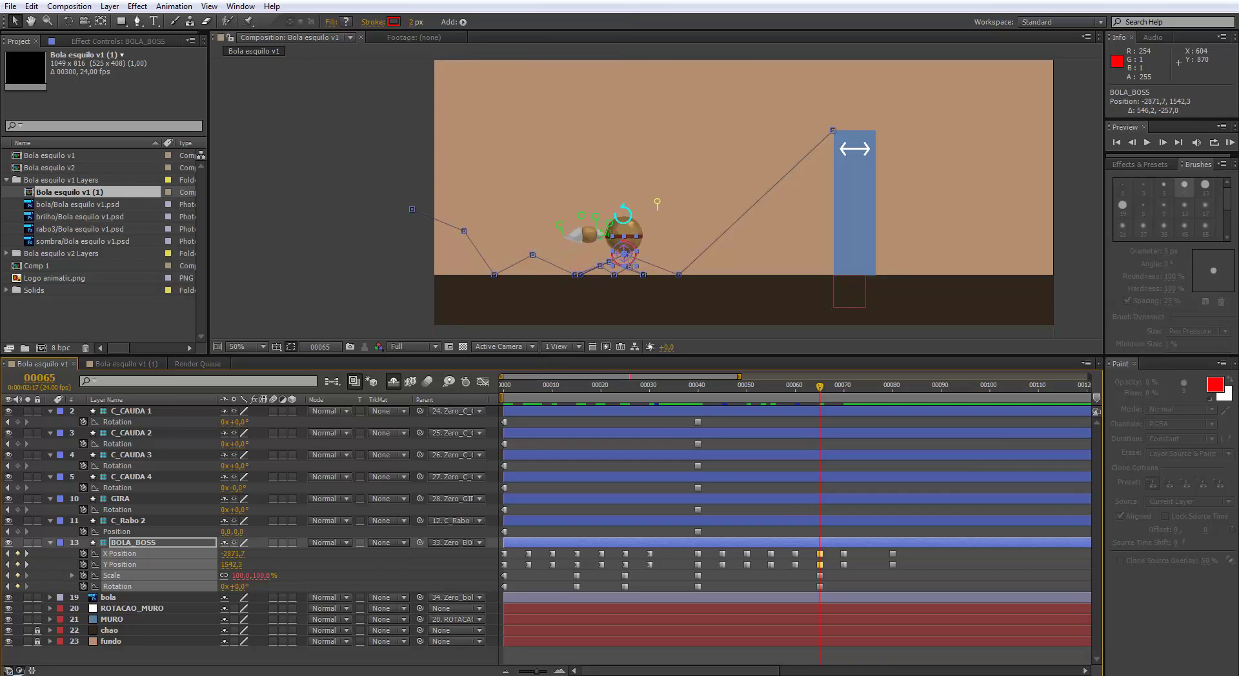
- Raise BOLA_BOSS high in the air before the wall at frame 75, at position -1449,9, -265,1
{"action": "left_click", "coordinate": [824, 391]}
{"action": "left_click", "coordinate": [845, 395]}
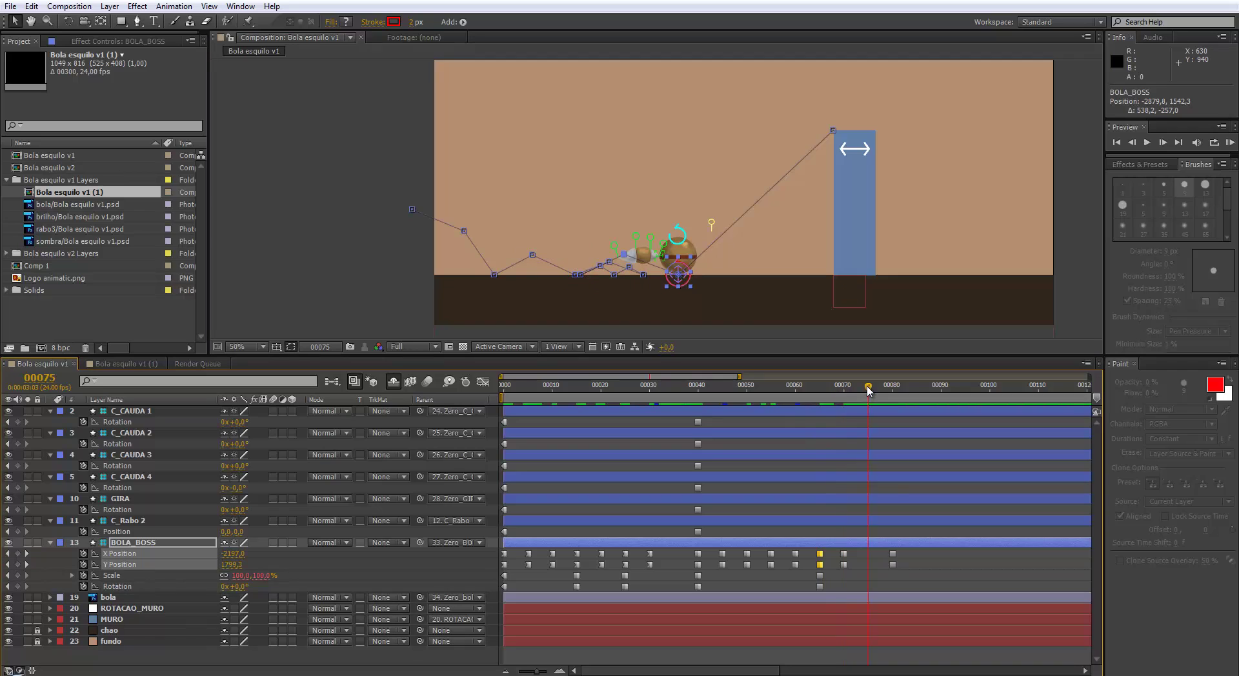
{"action": "left_click_drag", "start_coordinate": [692, 284], "coordinate": [752, 162]}
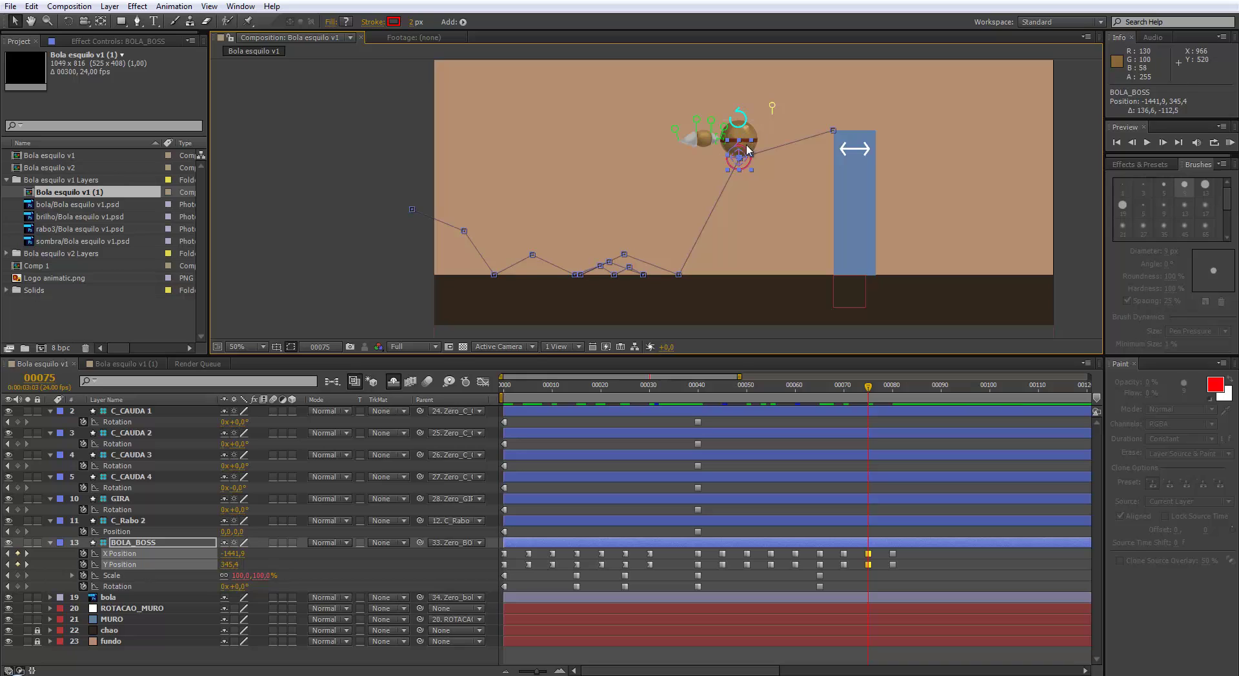
{"action": "left_click_drag", "start_coordinate": [743, 143], "coordinate": [740, 92]}
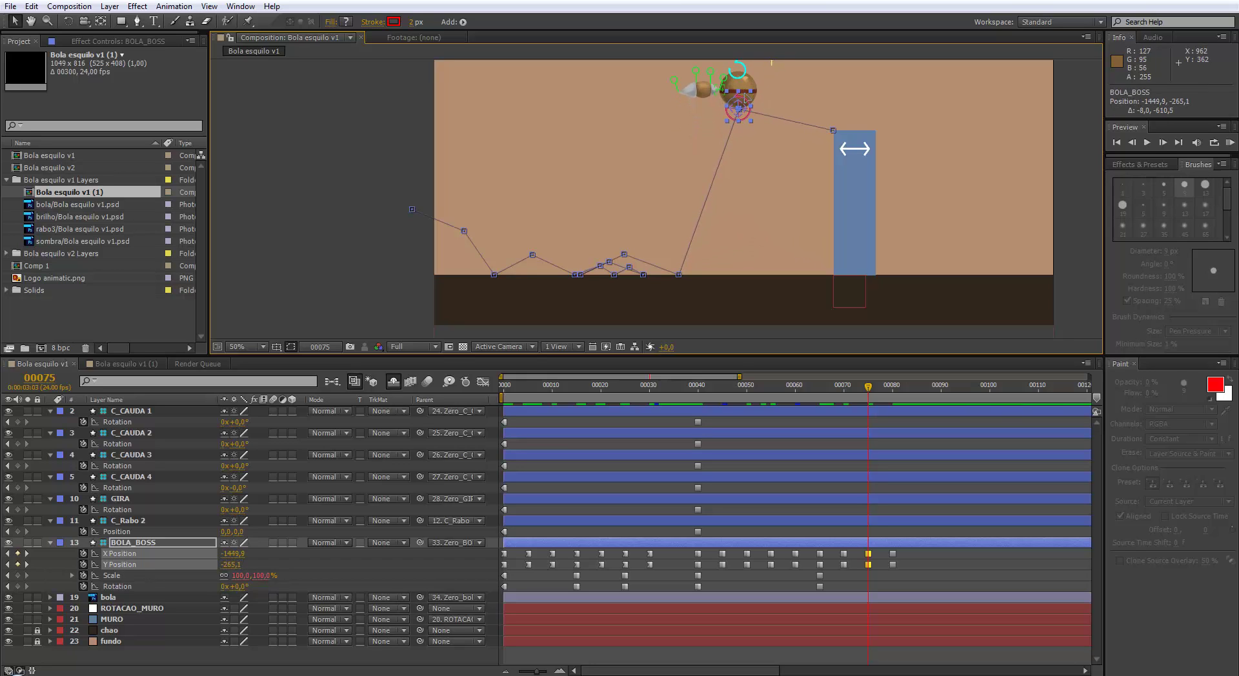
- End the work area at frame 80 and preview the blocked bounces from the start
{"action": "left_click_drag", "start_coordinate": [868, 389], "coordinate": [889, 428]}
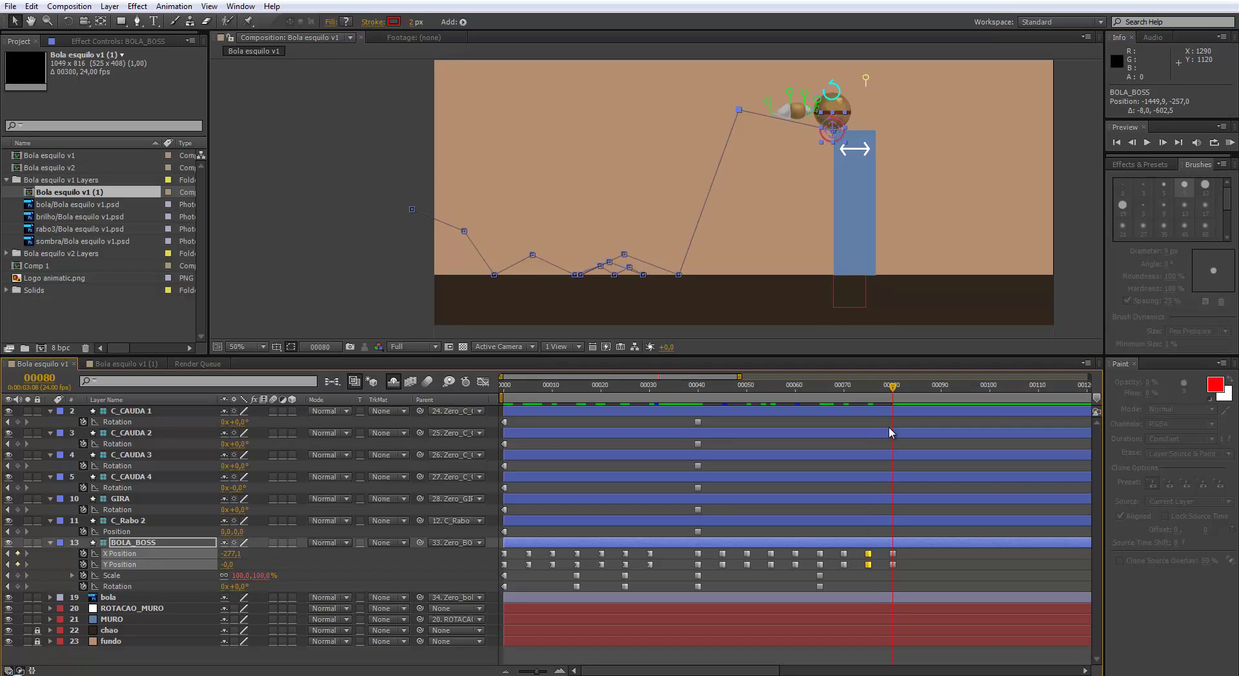
{"action": "key", "text": "n"}
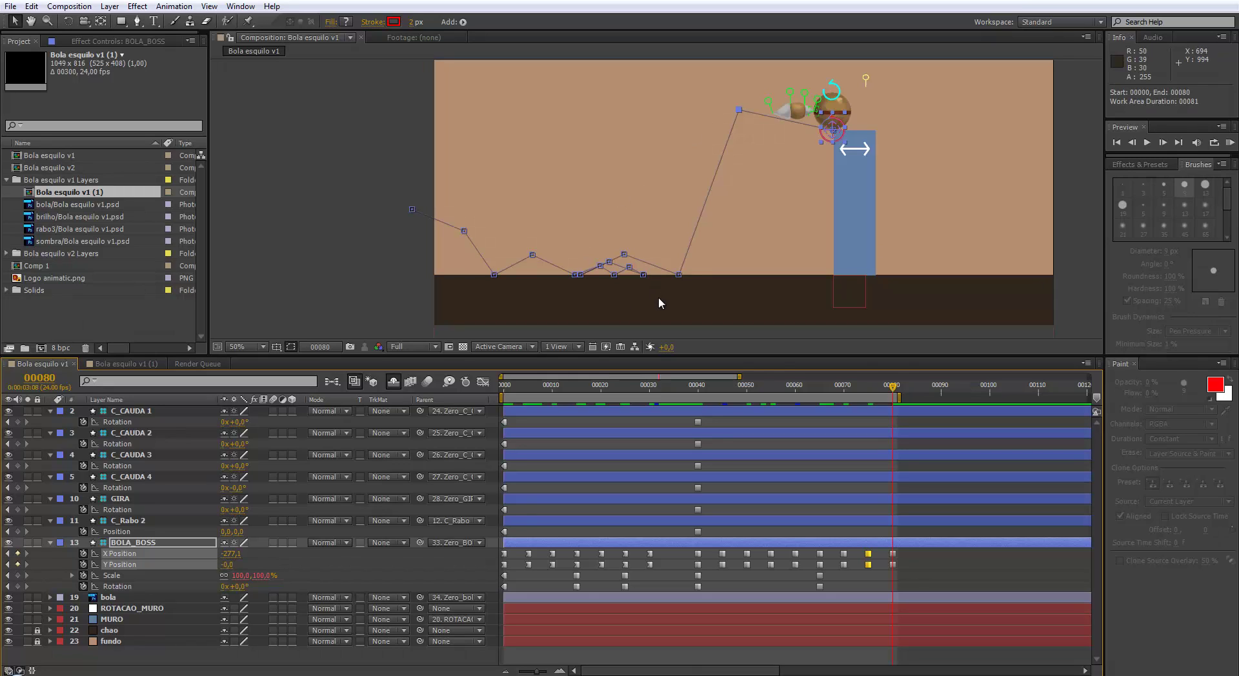
{"action": "key", "text": "KP_0"}
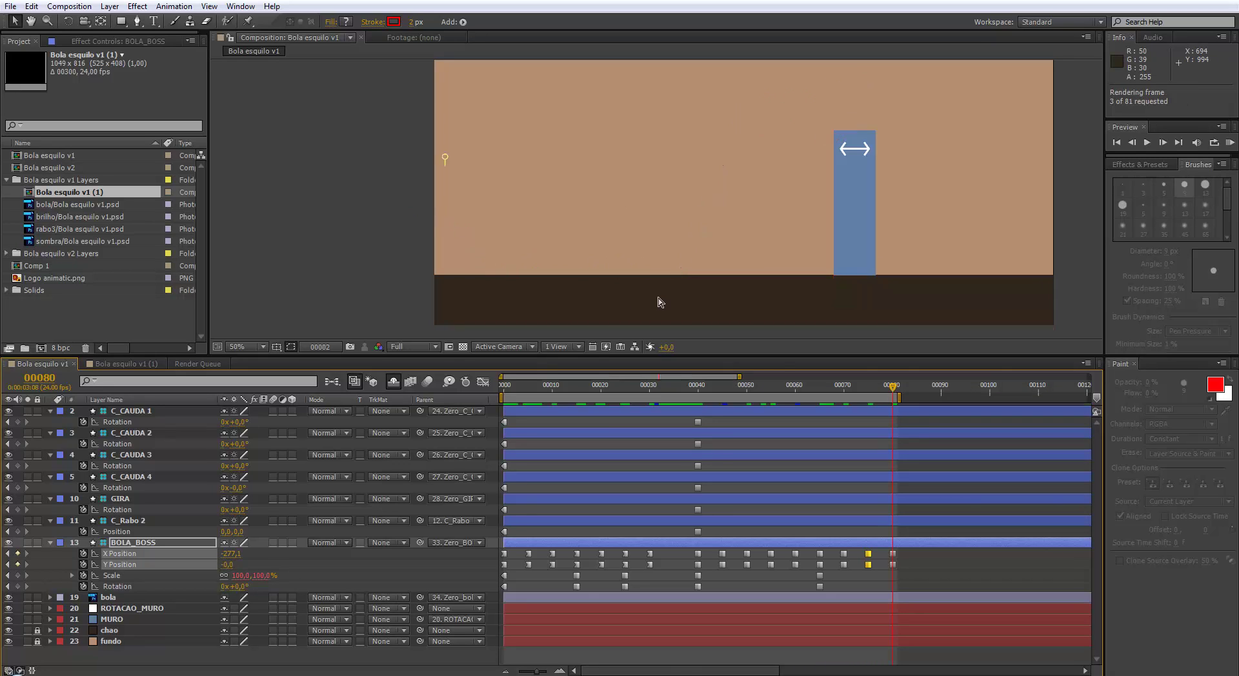
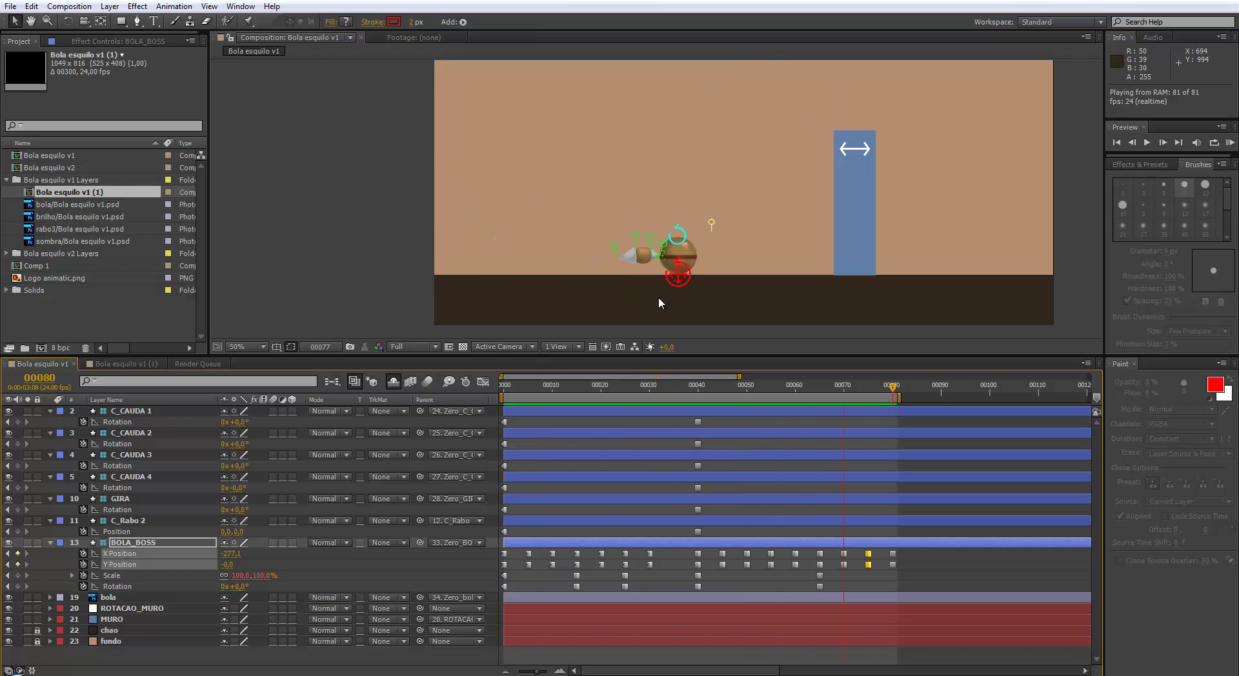
{"action": "key", "text": "space"}
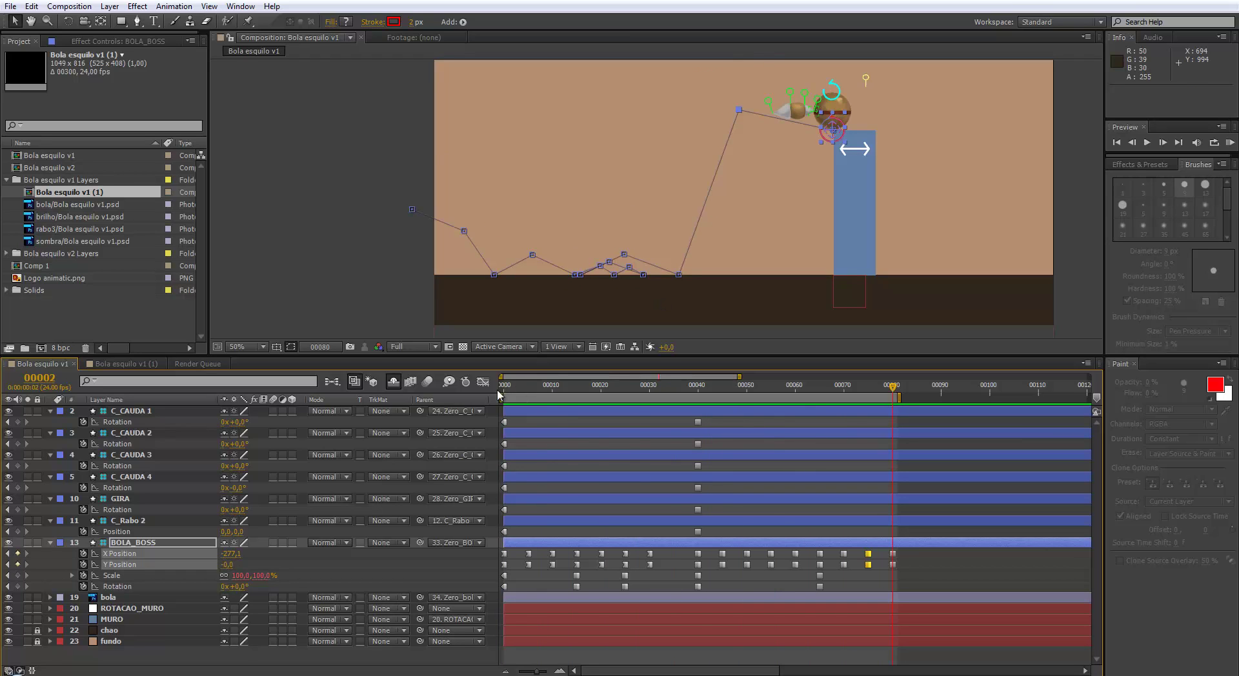
{"action": "key", "text": "space"}
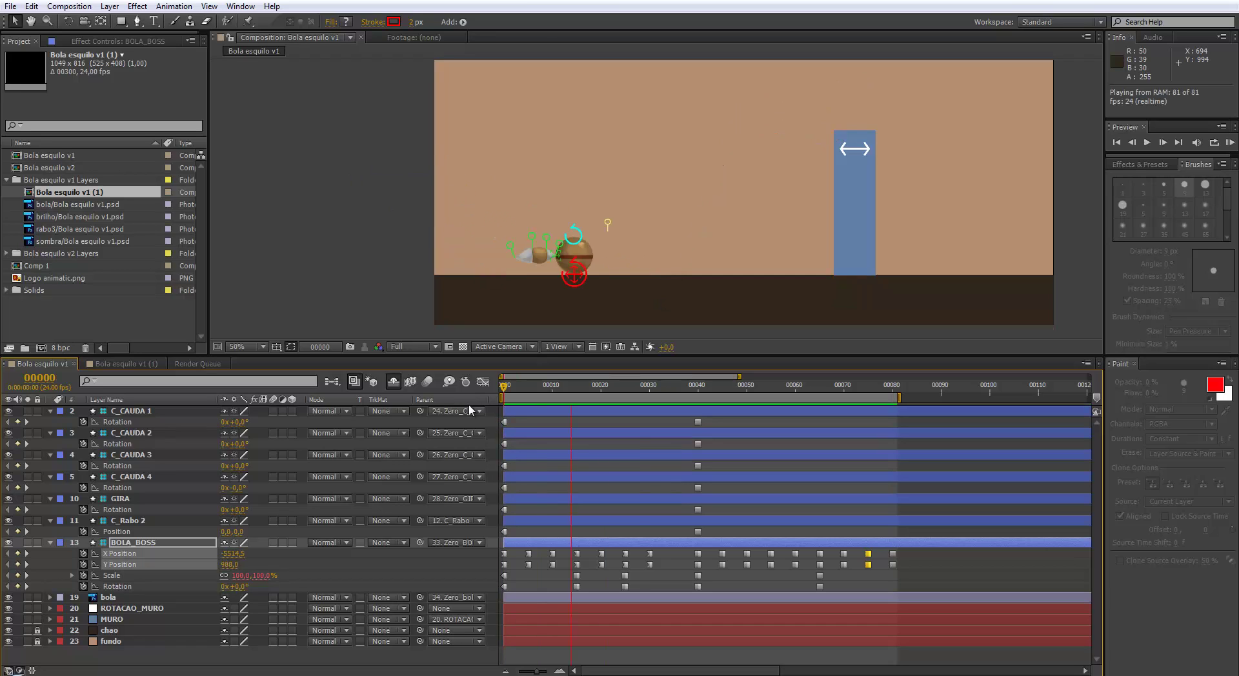
{"action": "key", "text": "space"}
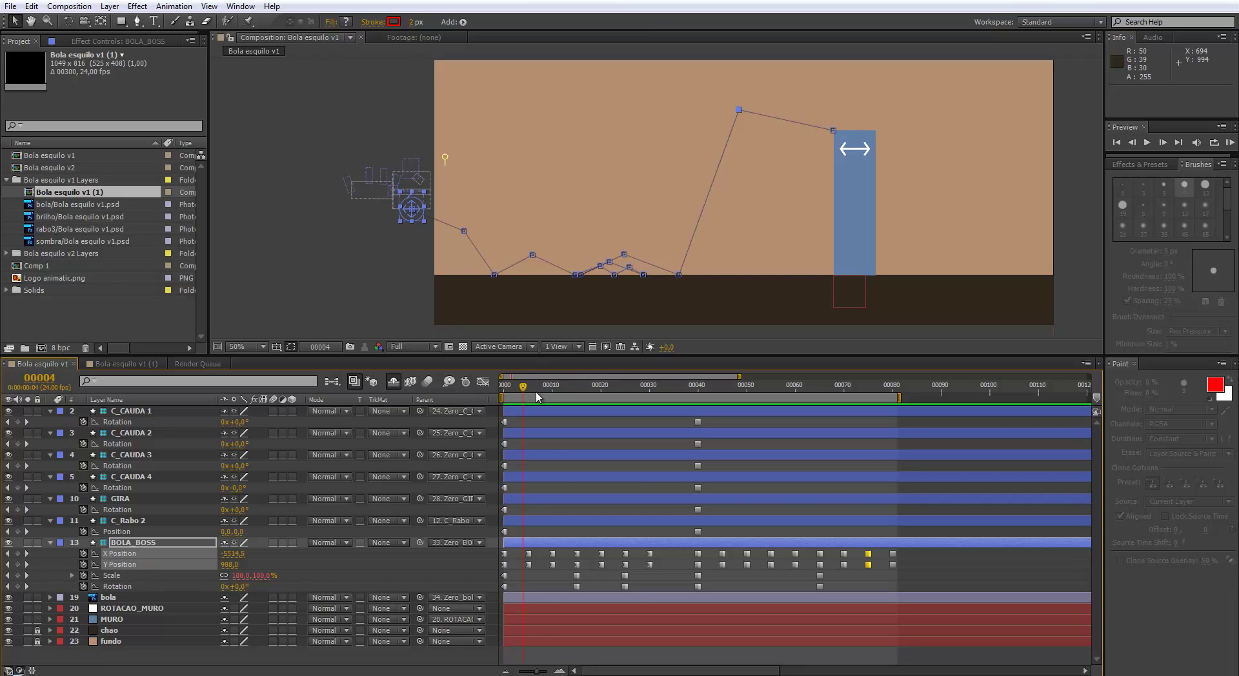
{"action": "key", "text": "Home"}
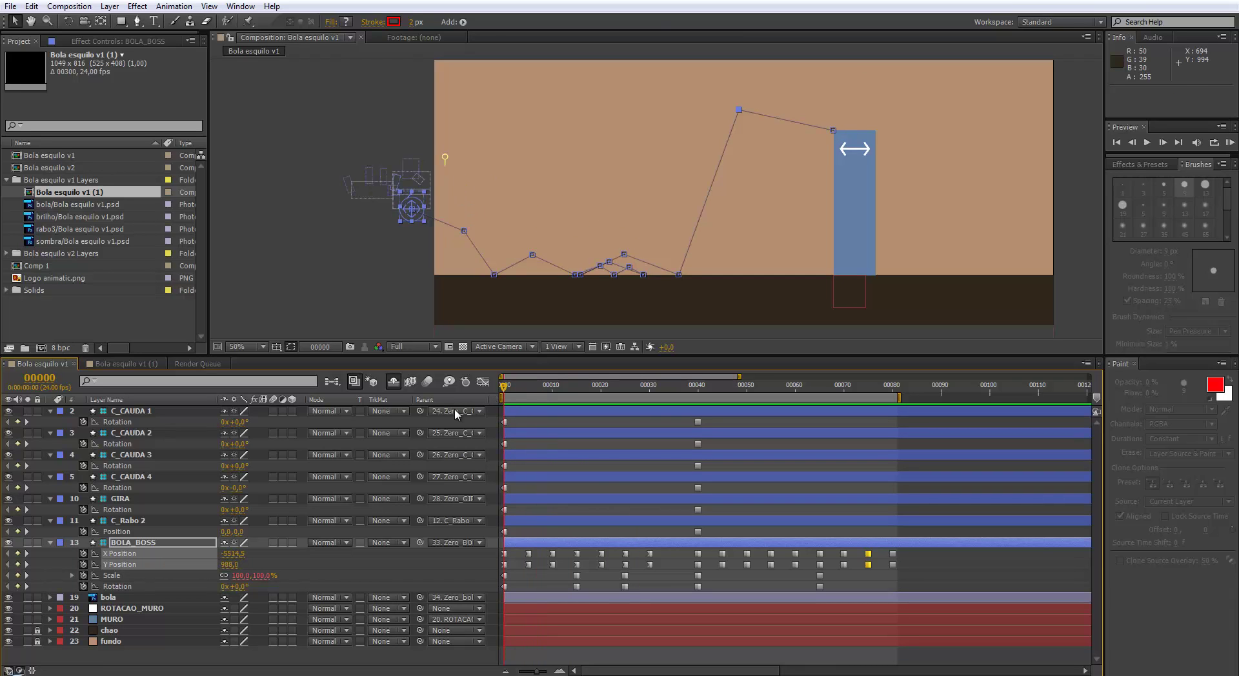
{"action": "key", "text": "space"}
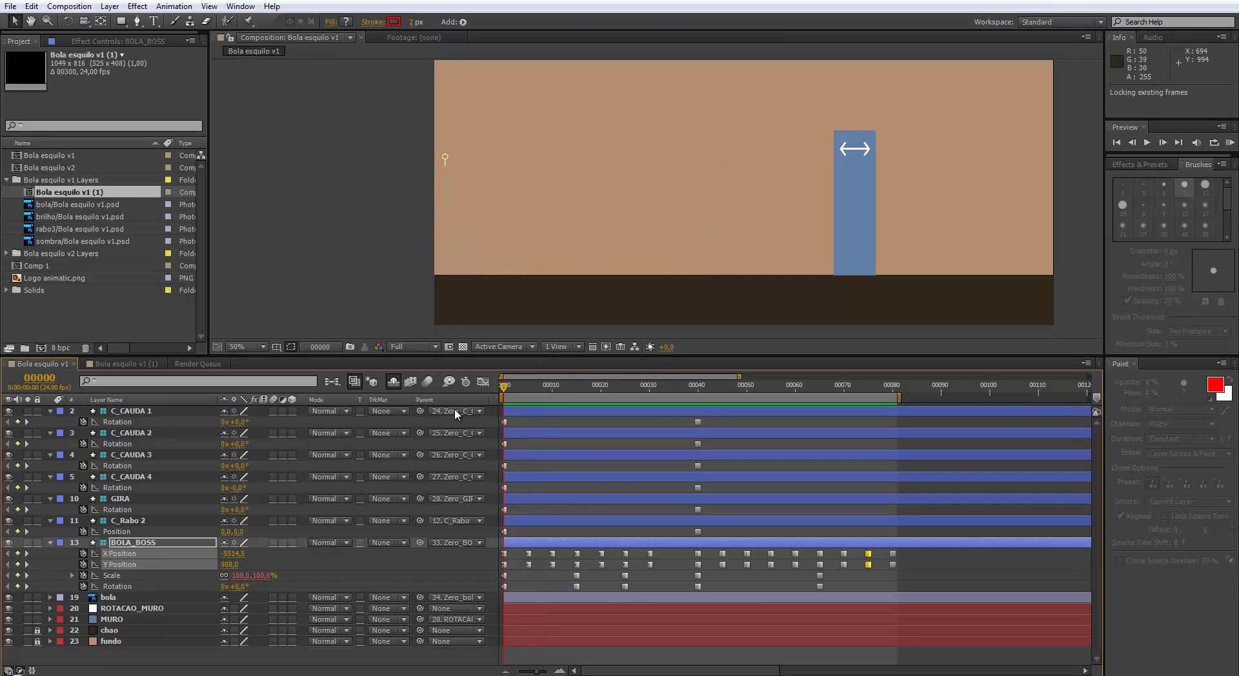
{"action": "key", "text": "space"}
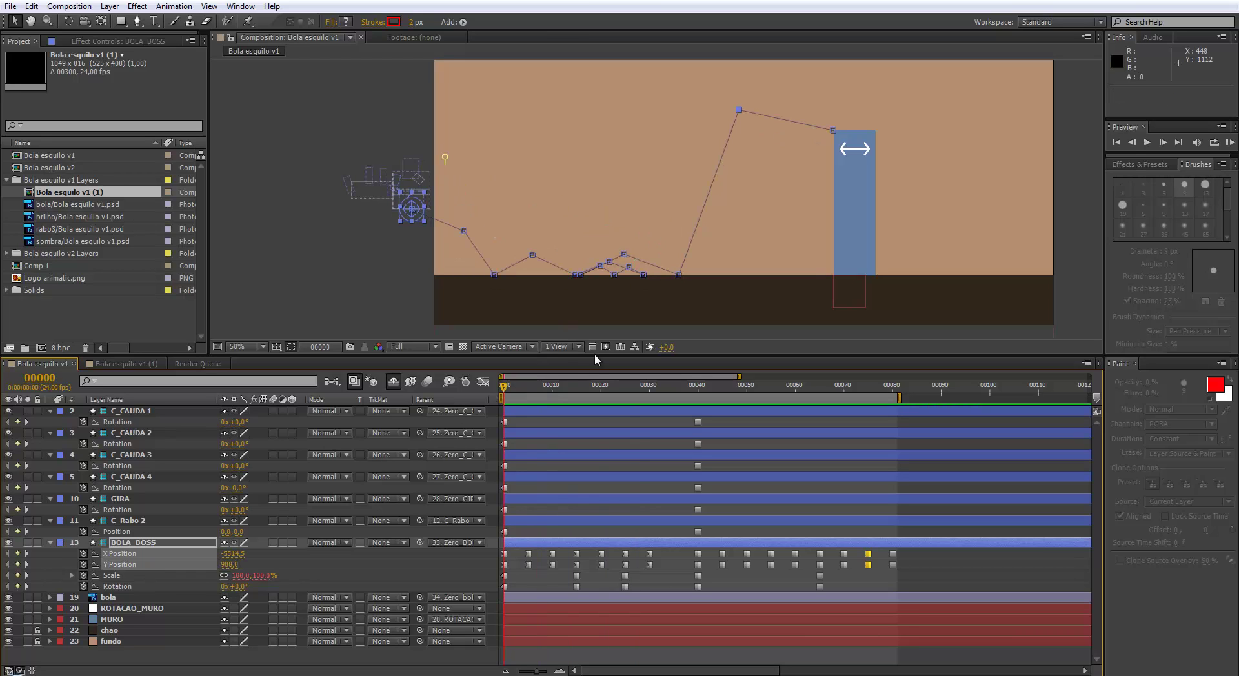
- Add Scale and Rotation keyframes to BOLA_BOSS at its floor contacts on frames 10, 20 and 30
{"action": "left_click_drag", "start_coordinate": [508, 392], "coordinate": [557, 415]}
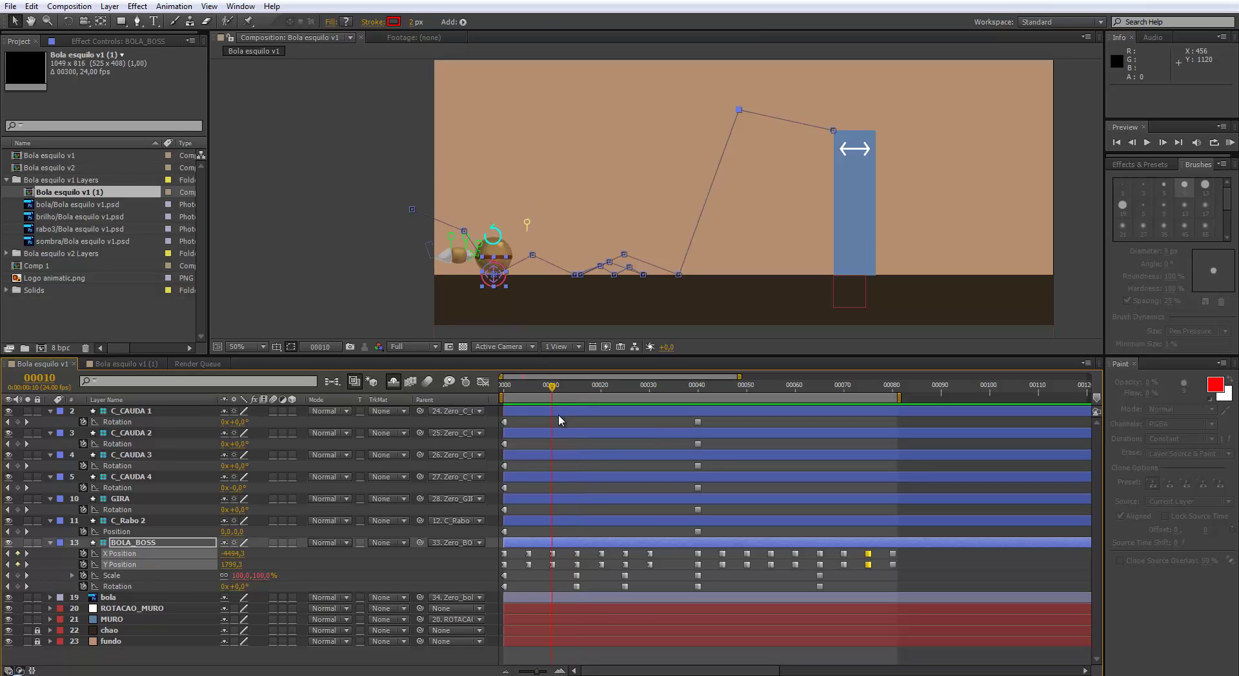
{"action": "left_click", "coordinate": [18, 575]}
{"action": "left_click", "coordinate": [18, 586]}
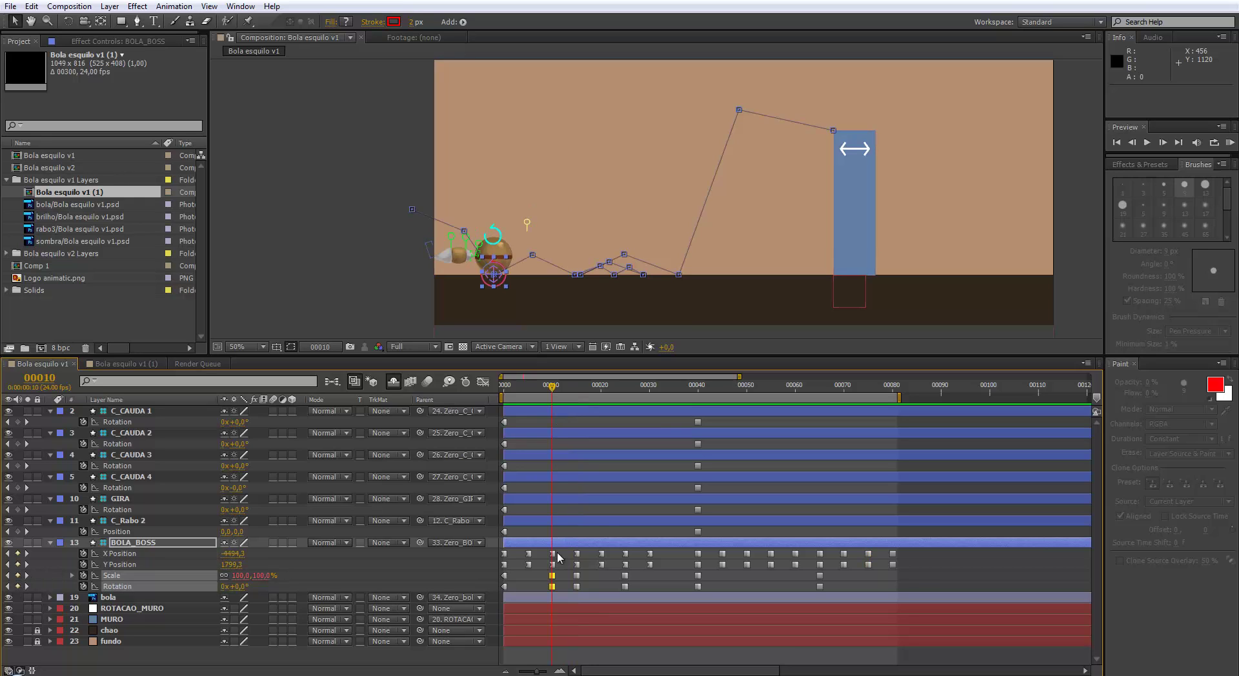
{"action": "key", "text": "Page_Down"}
{"action": "key", "text": "Page_Down"}
{"action": "key", "text": "Page_Down"}
{"action": "key", "text": "Page_Down"}
{"action": "key", "text": "Page_Down"}
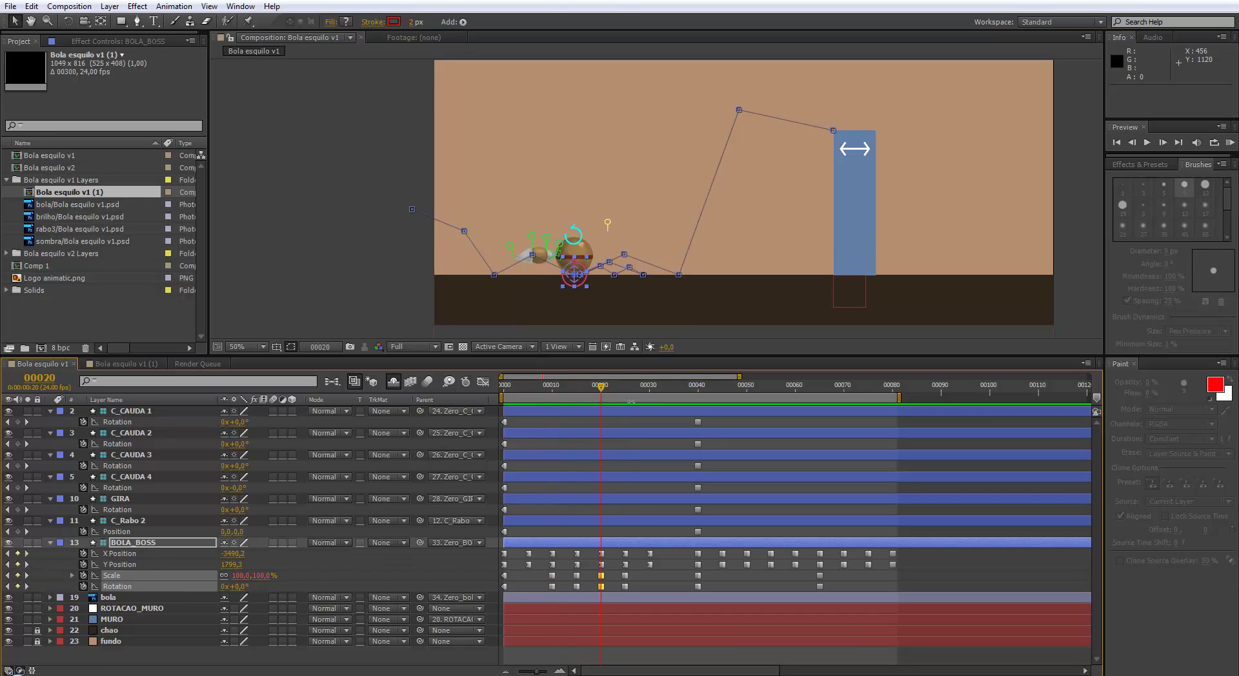
{"action": "left_click", "coordinate": [648, 397]}
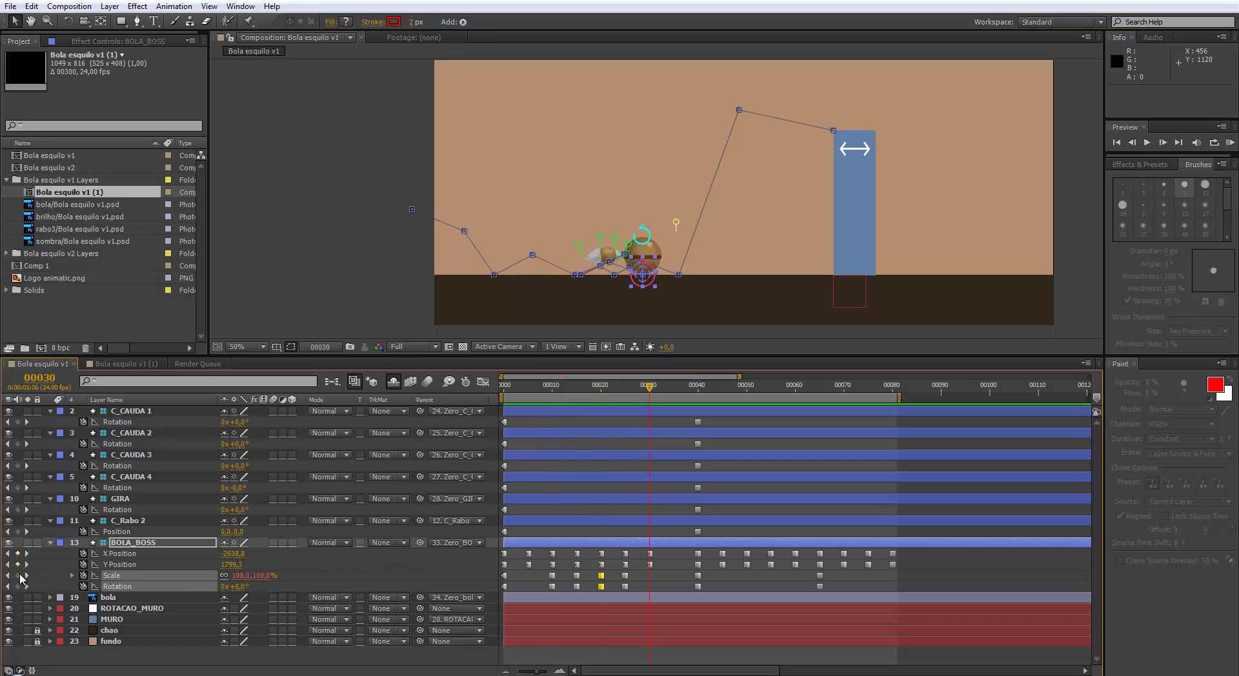
{"action": "left_click", "coordinate": [18, 576]}
{"action": "left_click", "coordinate": [17, 587]}
- Shift all rig keyframes from frame 15 onward to start at frame 13 and delete the frame 38 keyframes of the tail controls, GIRA and C_Rabo 2
{"action": "left_click_drag", "start_coordinate": [550, 394], "coordinate": [576, 402]}
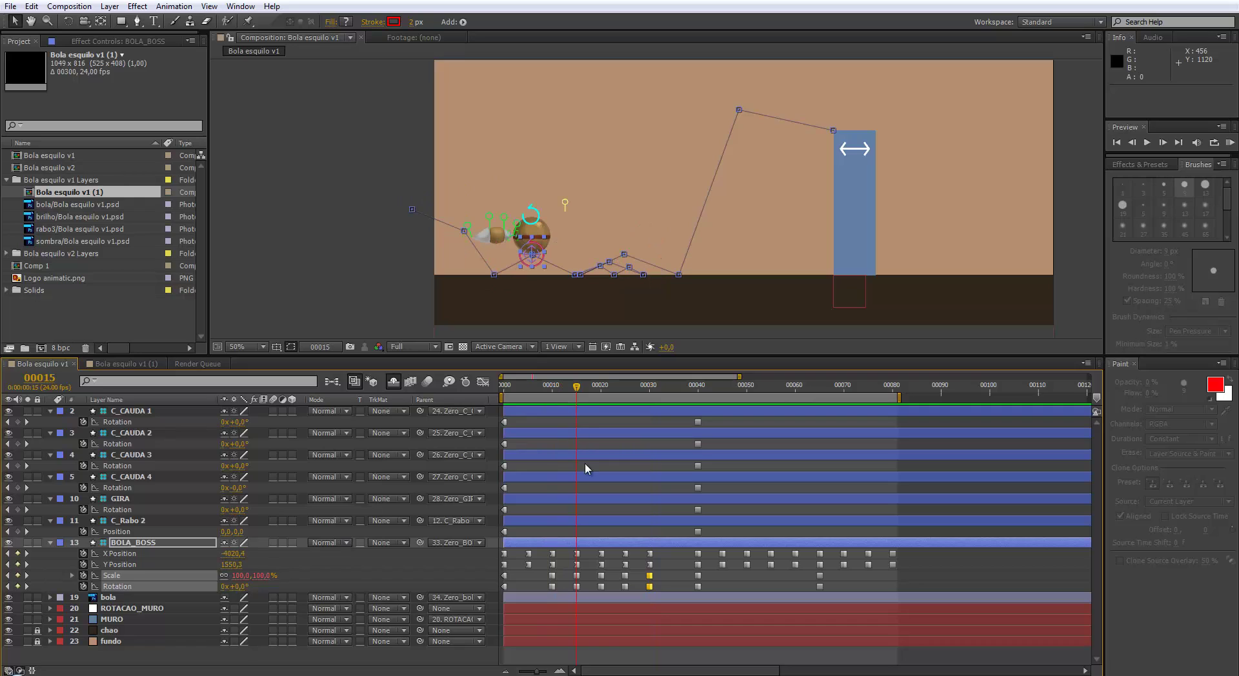
{"action": "left_click_drag", "start_coordinate": [929, 588], "coordinate": [572, 412]}
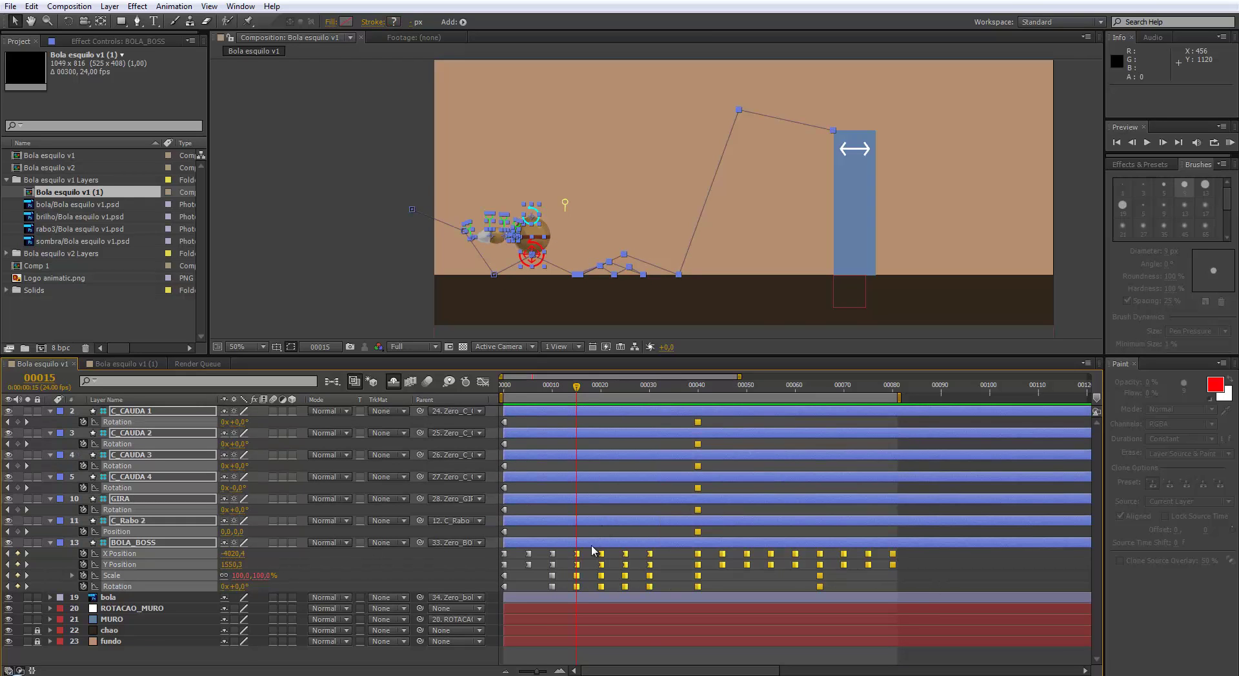
{"action": "left_click_drag", "start_coordinate": [579, 555], "coordinate": [588, 413]}
{"action": "left_click", "coordinate": [696, 444]}
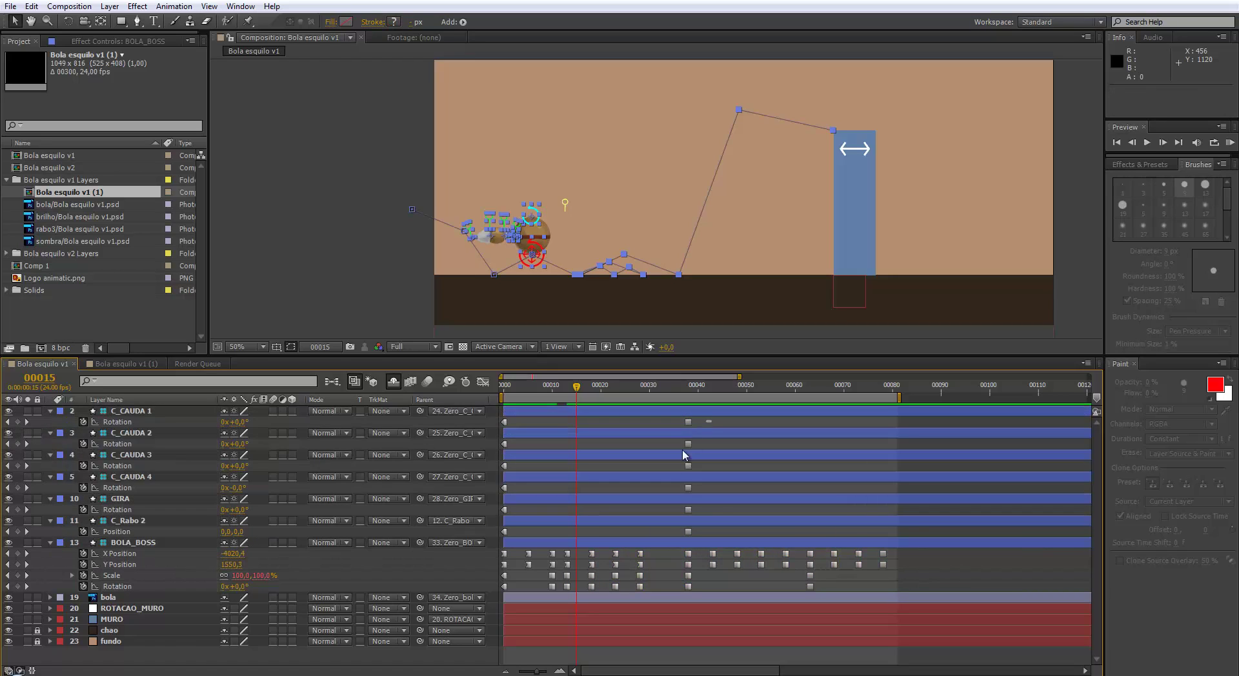
{"action": "left_click_drag", "start_coordinate": [681, 416], "coordinate": [672, 543]}
{"action": "key", "text": "Delete"}
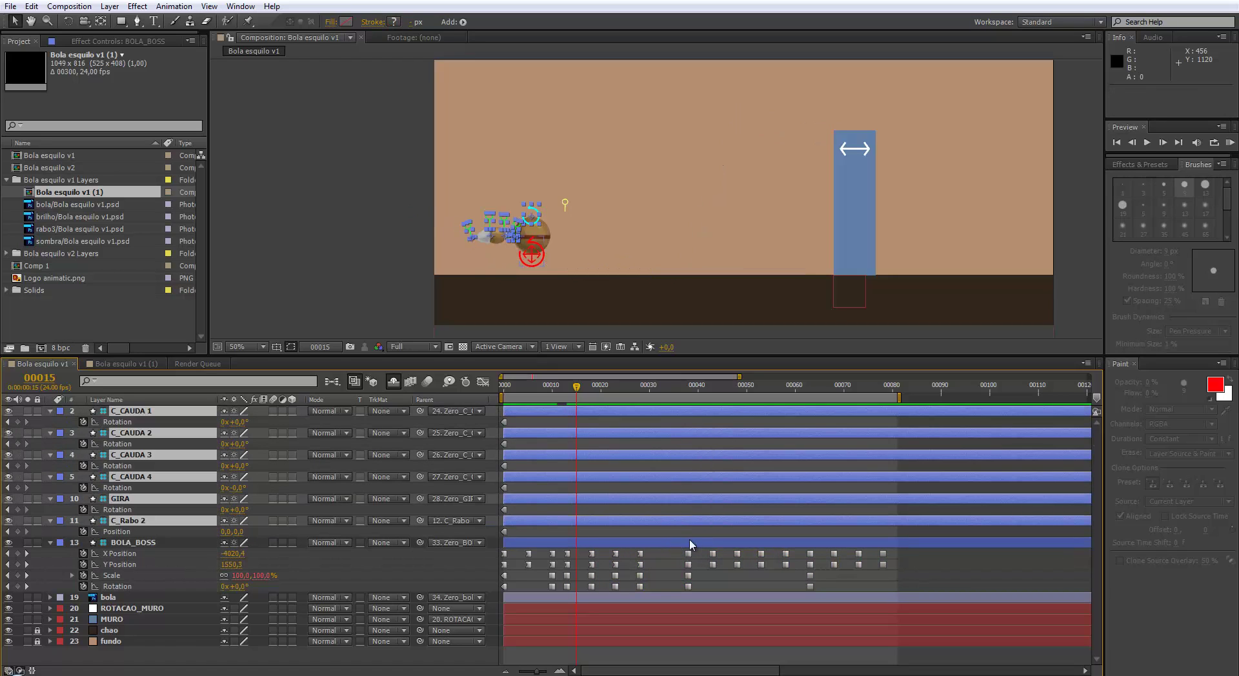
- Tighten BOLA_BOSS's bounce timing by moving its next keyframes to frames 16, 19 and 22, shifting the following keyframes along
{"action": "left_click_drag", "start_coordinate": [908, 550], "coordinate": [582, 591]}
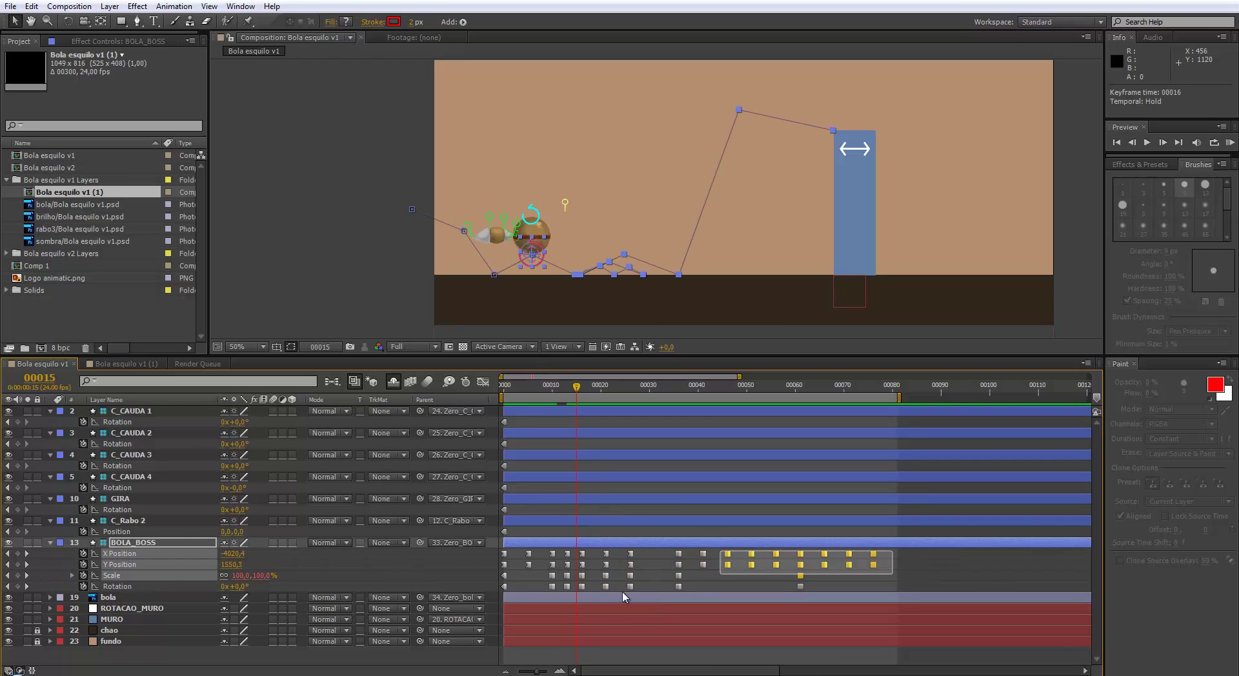
{"action": "left_click_drag", "start_coordinate": [606, 587], "coordinate": [893, 545]}
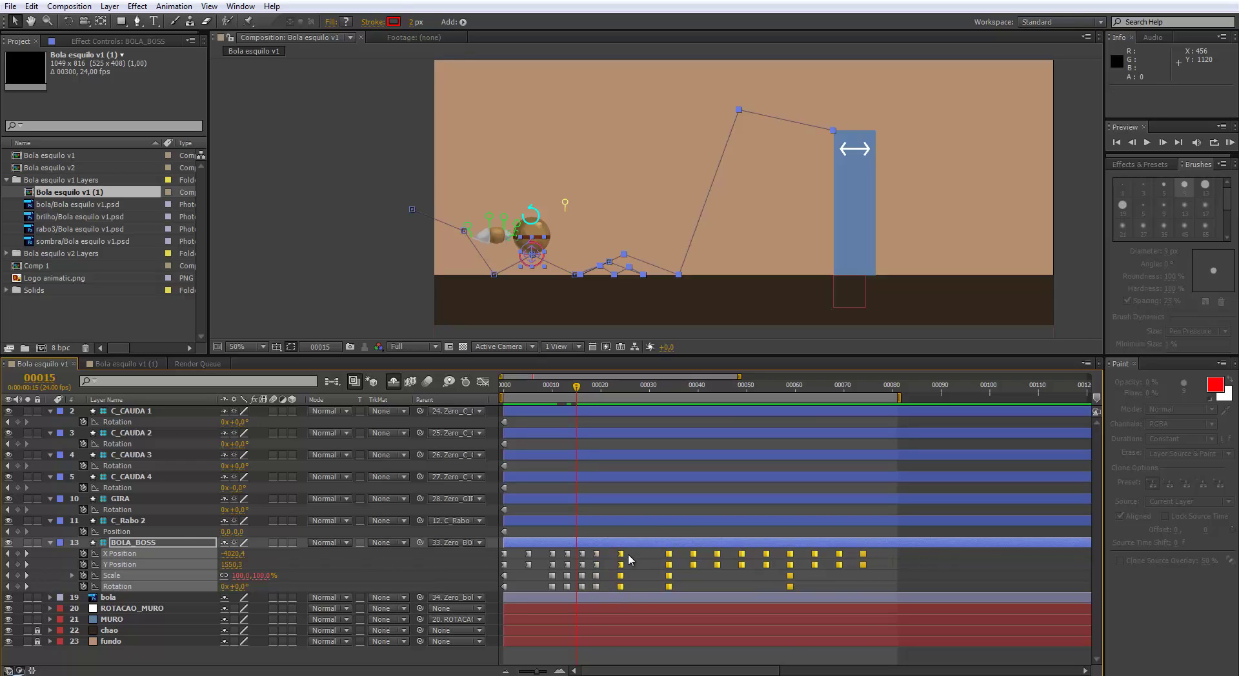
{"action": "left_click_drag", "start_coordinate": [619, 560], "coordinate": [608, 561]}
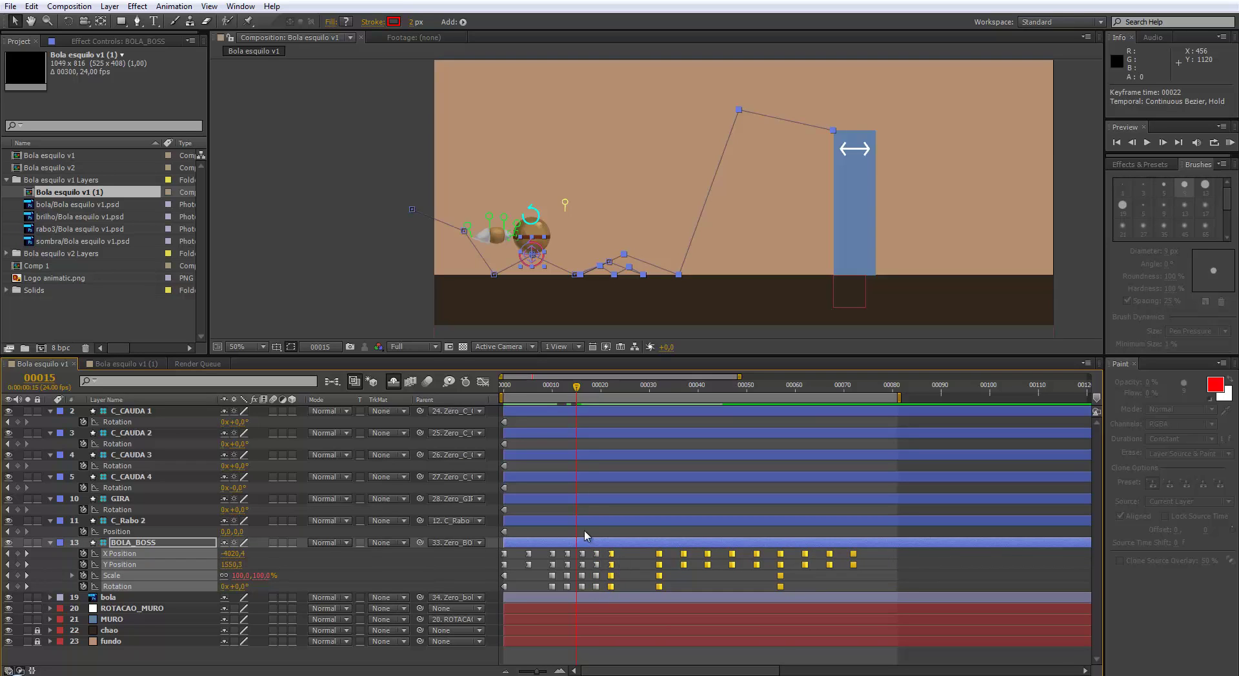
{"action": "left_click", "coordinate": [624, 554]}
{"action": "left_click_drag", "start_coordinate": [599, 389], "coordinate": [610, 388]}
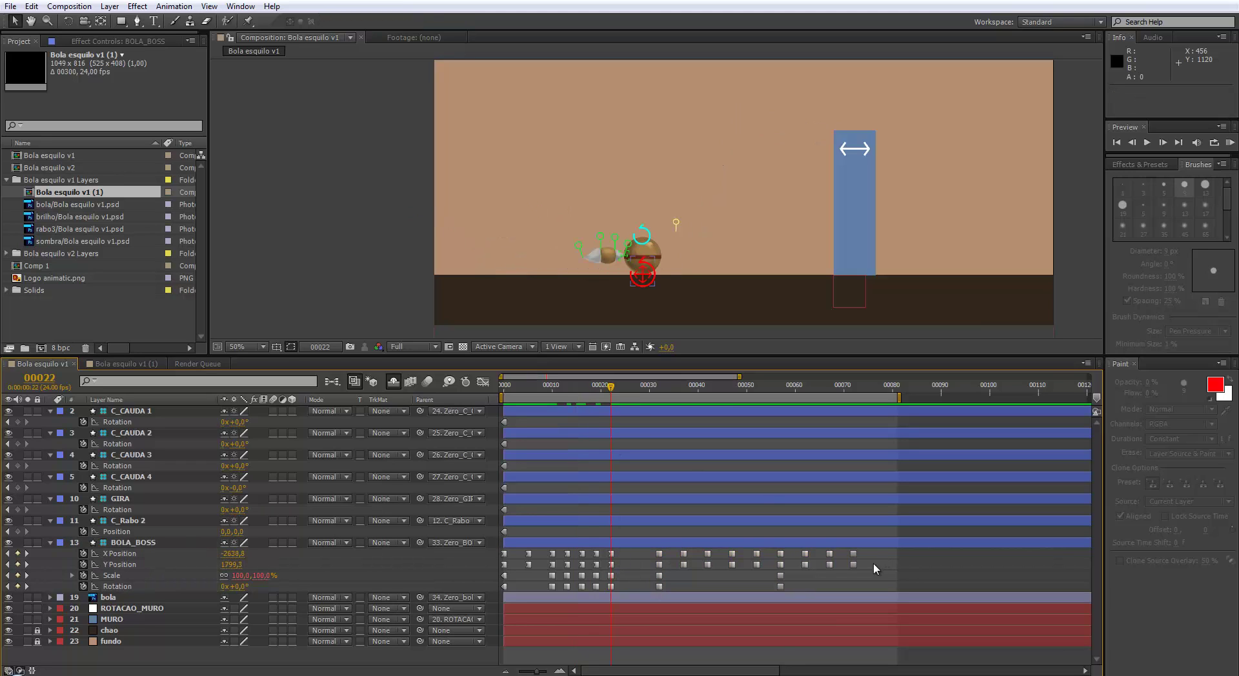
- Select BOLA_BOSS's keyframes from frame 32 onward, try to move them earlier and undo the move
{"action": "left_click_drag", "start_coordinate": [868, 548], "coordinate": [654, 594]}
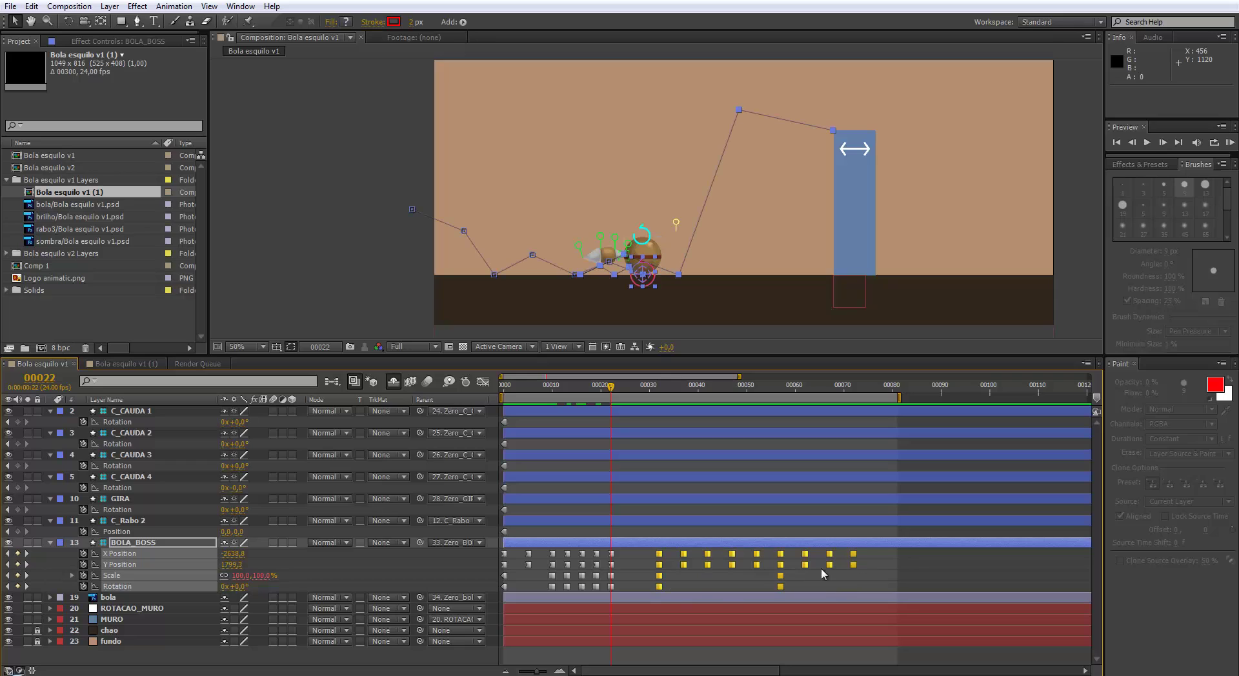
{"action": "left_click_drag", "start_coordinate": [854, 565], "coordinate": [757, 570]}
{"action": "key", "text": "ctrl+z"}
- Preview the tightened bounces and shift BOLA_BOSS's keyframes from frame 32 onward to start at frame 34
{"action": "left_click", "coordinate": [679, 389]}
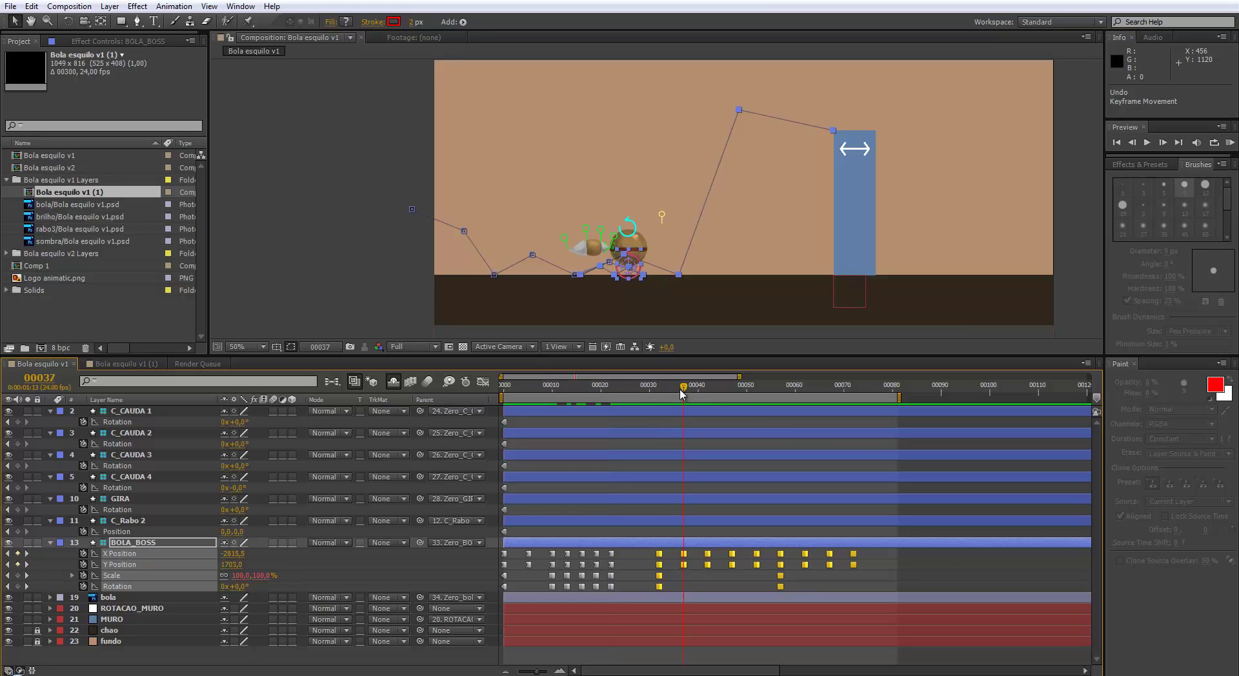
{"action": "left_click_drag", "start_coordinate": [680, 389], "coordinate": [659, 390]}
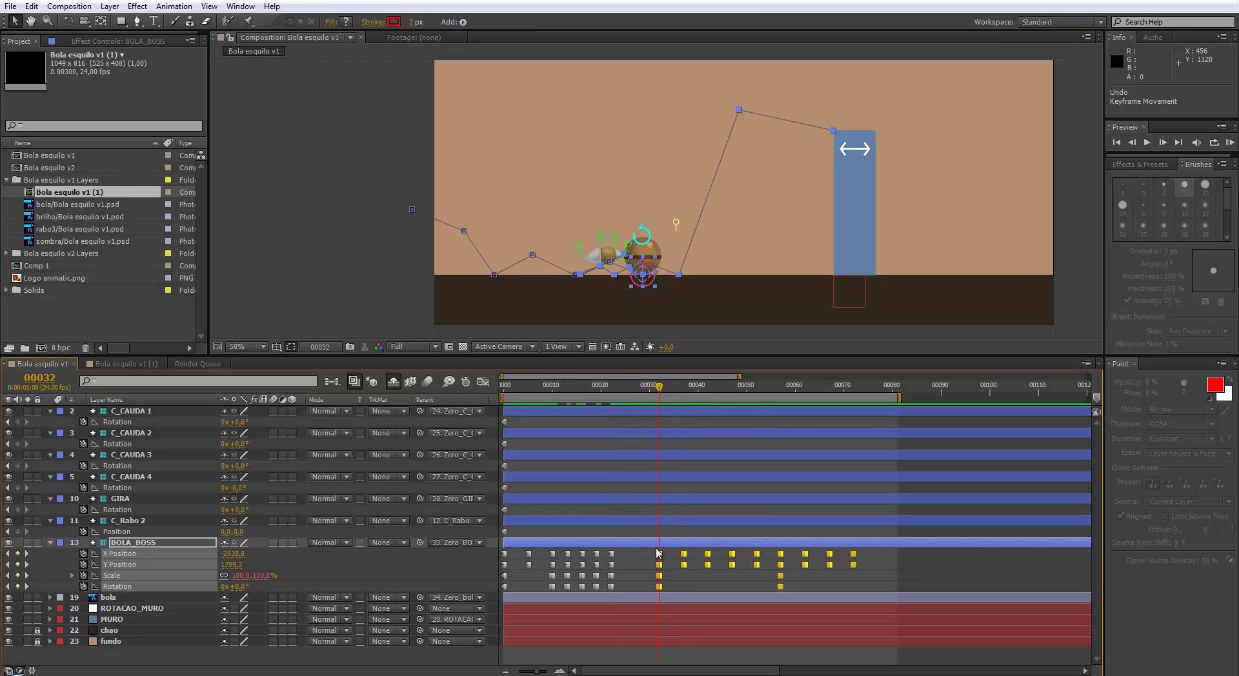
{"action": "left_click_drag", "start_coordinate": [548, 393], "coordinate": [632, 399]}
{"action": "key", "text": "KP_0"}
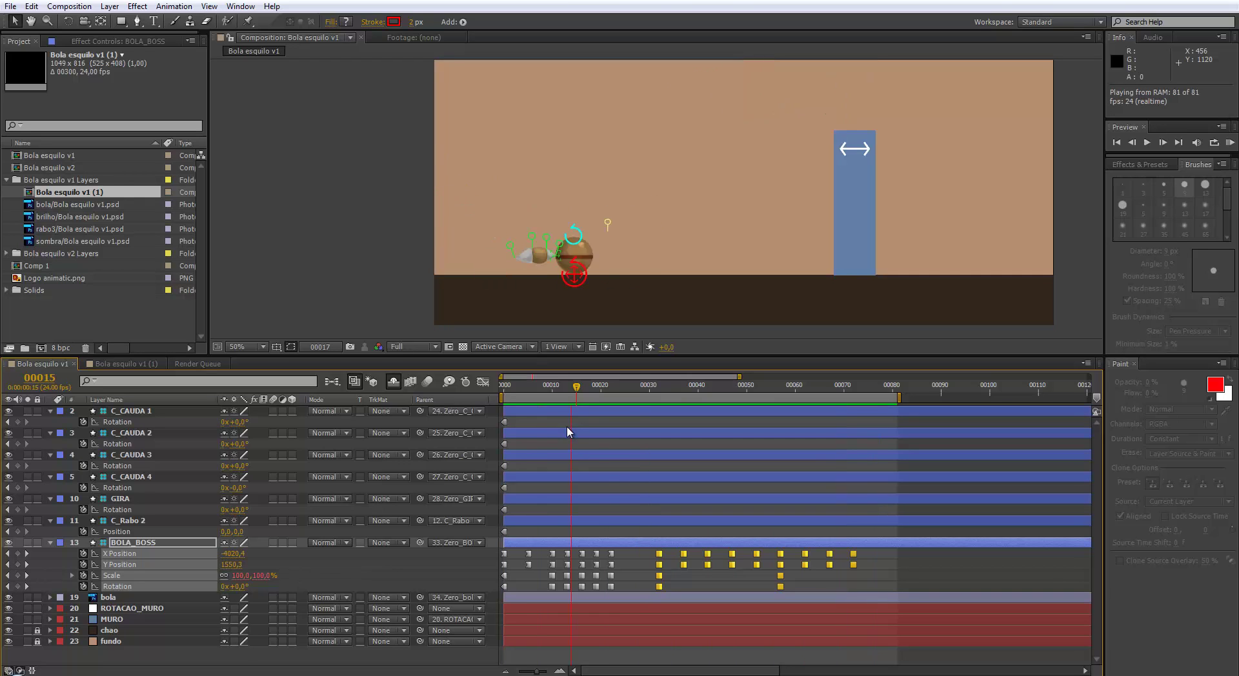
{"action": "key", "text": "space"}
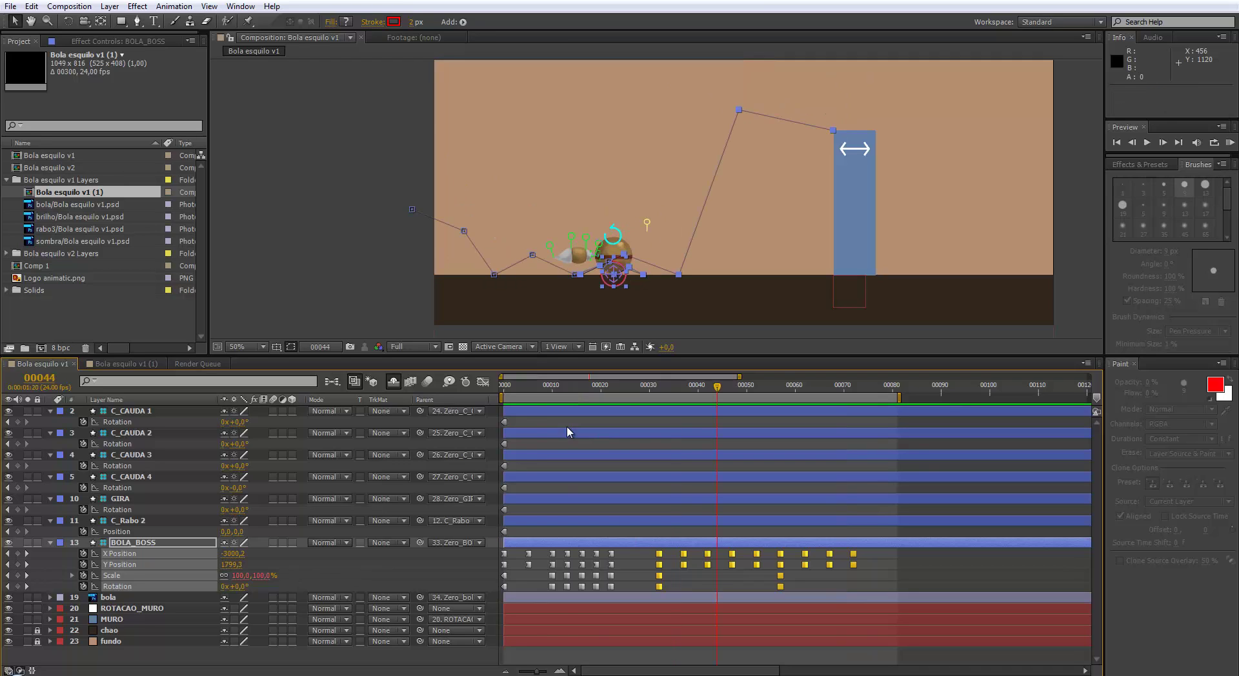
{"action": "left_click_drag", "start_coordinate": [660, 555], "coordinate": [673, 565]}
- Speed up BOLA_BOSS's entry by moving its second pose to frame 3 and the keyframes from the first contact onward to frame 6, and preview
{"action": "left_click_drag", "start_coordinate": [509, 391], "coordinate": [552, 400]}
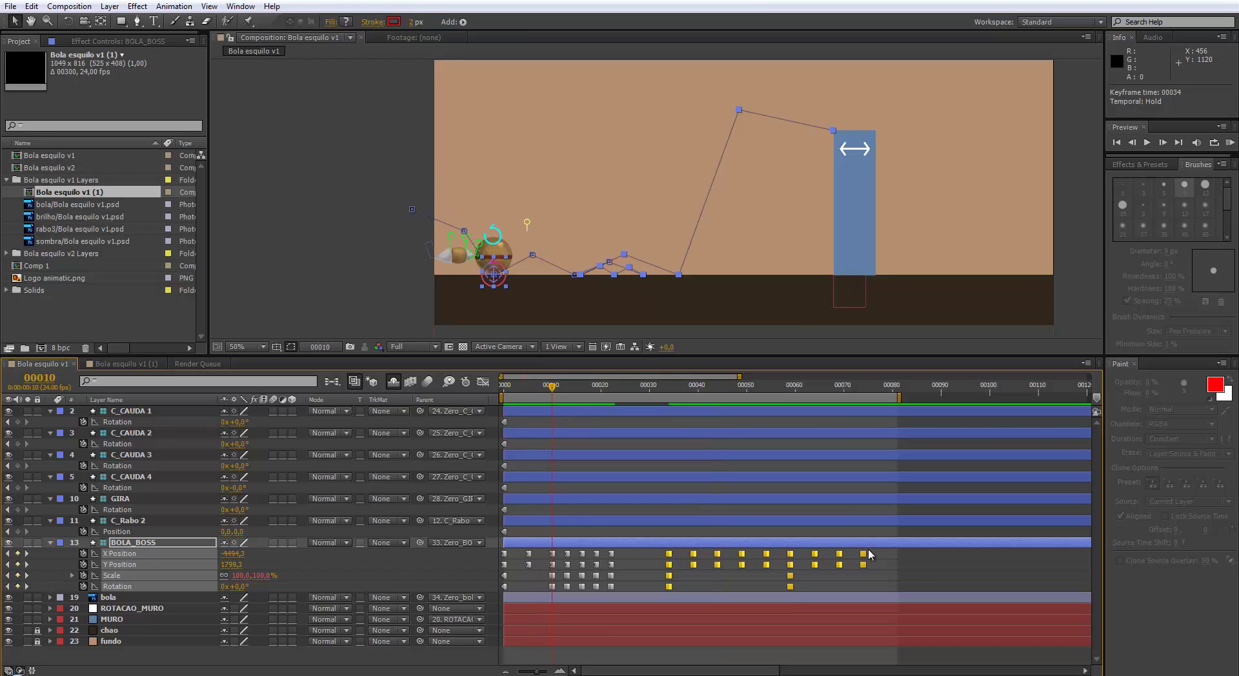
{"action": "left_click_drag", "start_coordinate": [881, 548], "coordinate": [885, 602]}
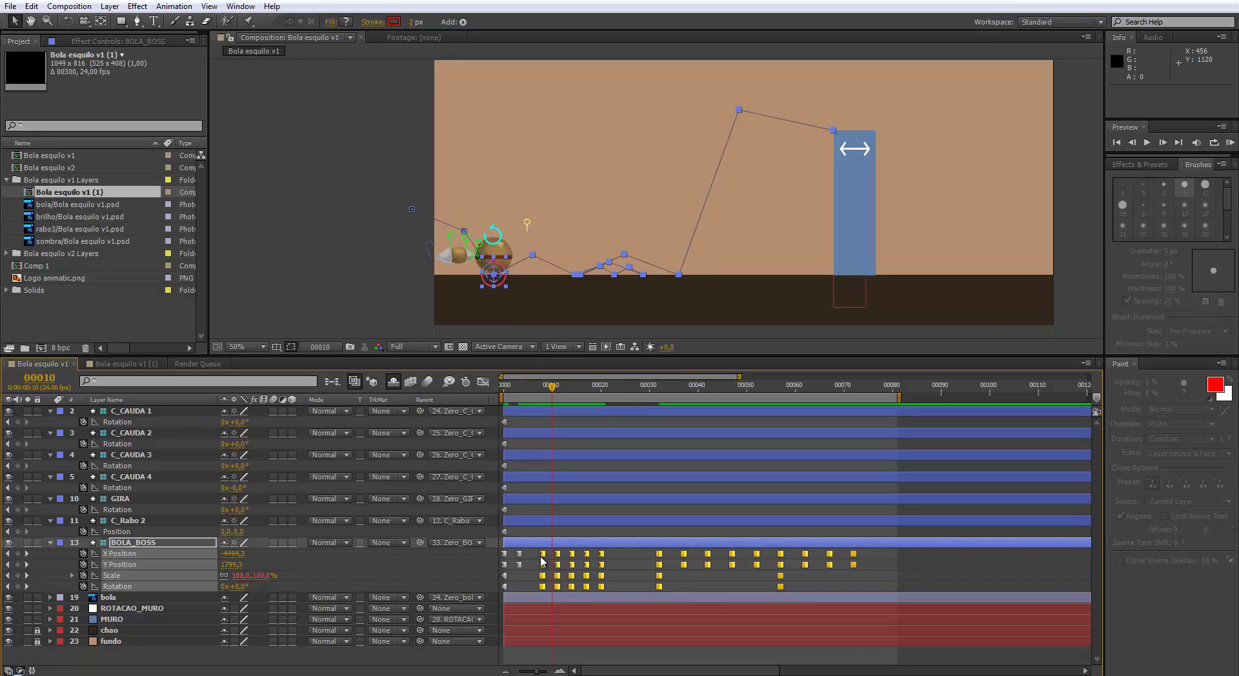
{"action": "left_click_drag", "start_coordinate": [539, 557], "coordinate": [530, 557]}
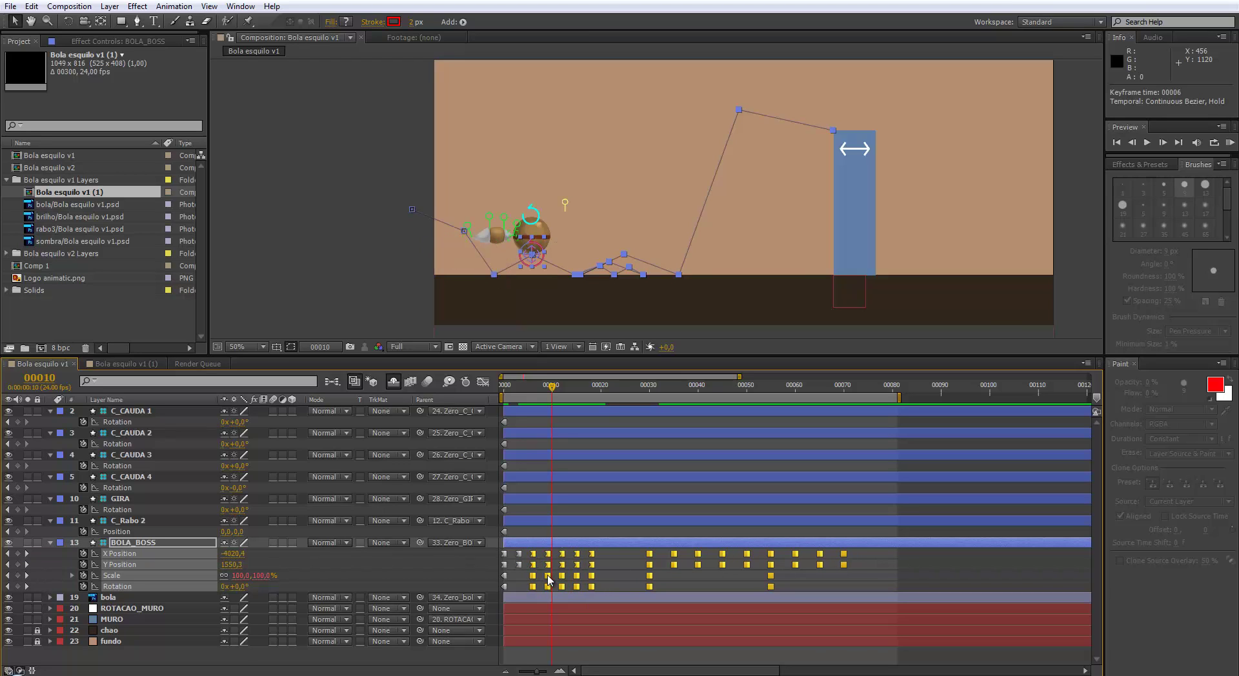
{"action": "key", "text": "KP_0"}
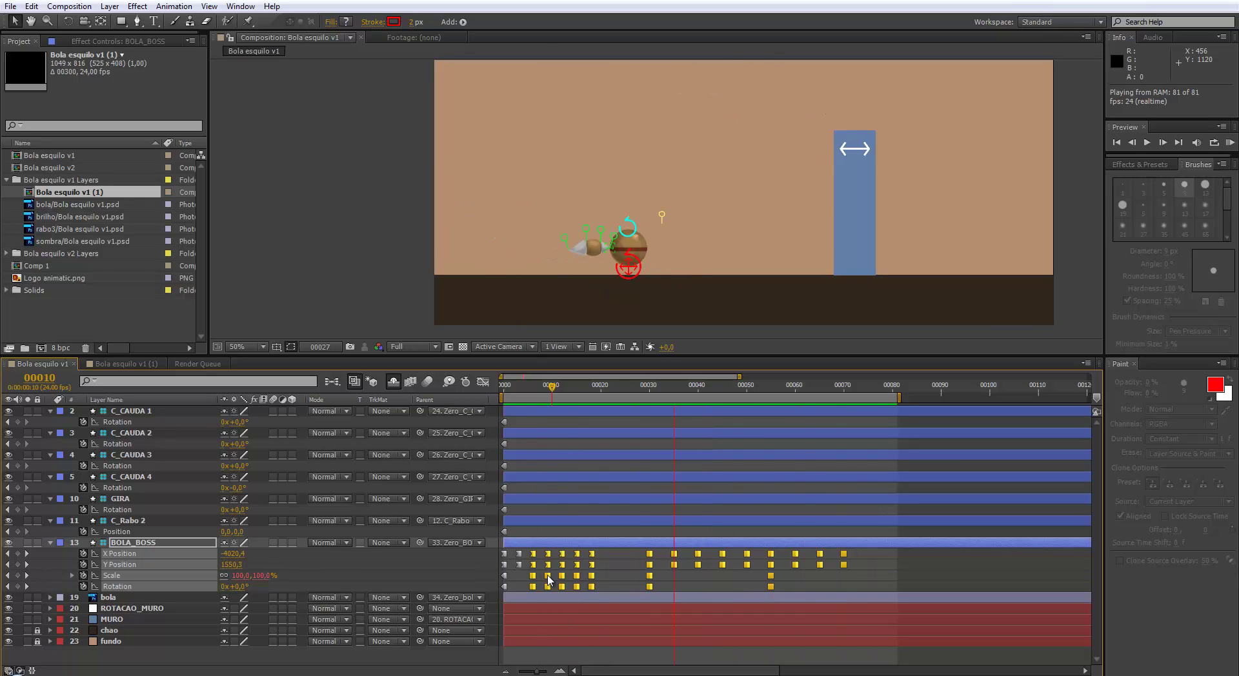
{"action": "key", "text": "space"}
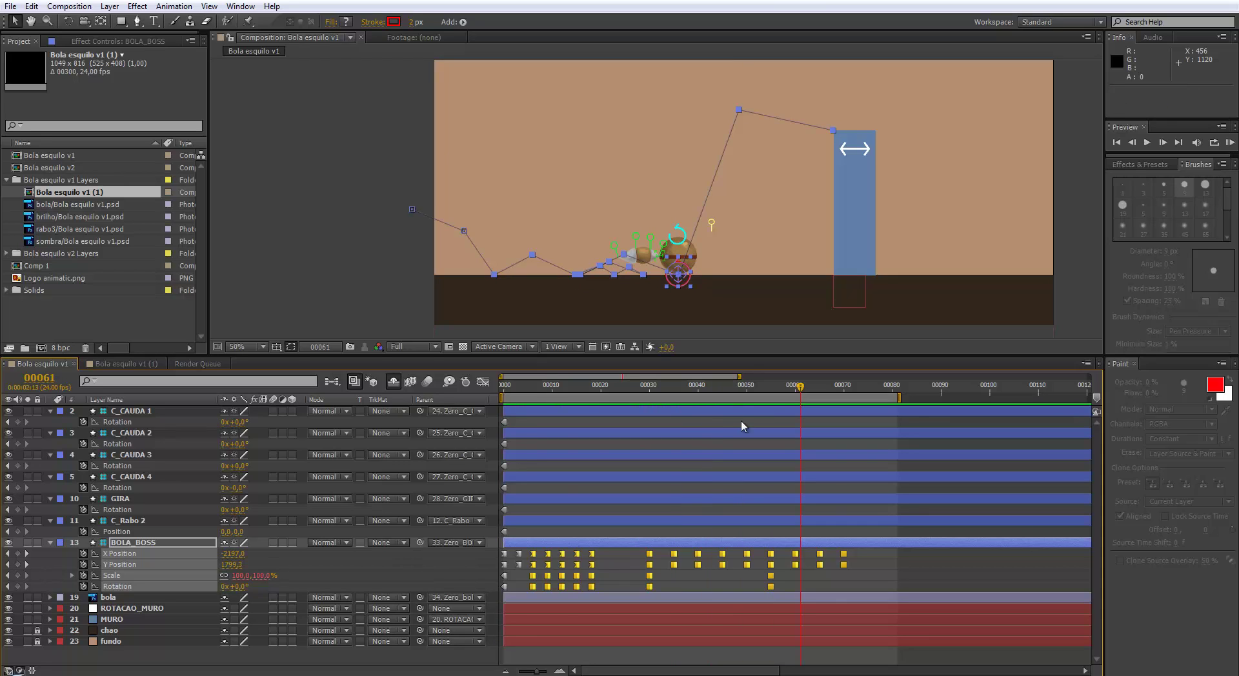
- Start the work area at frame 30 and preview the animation from there
{"action": "left_click_drag", "start_coordinate": [648, 395], "coordinate": [645, 396]}
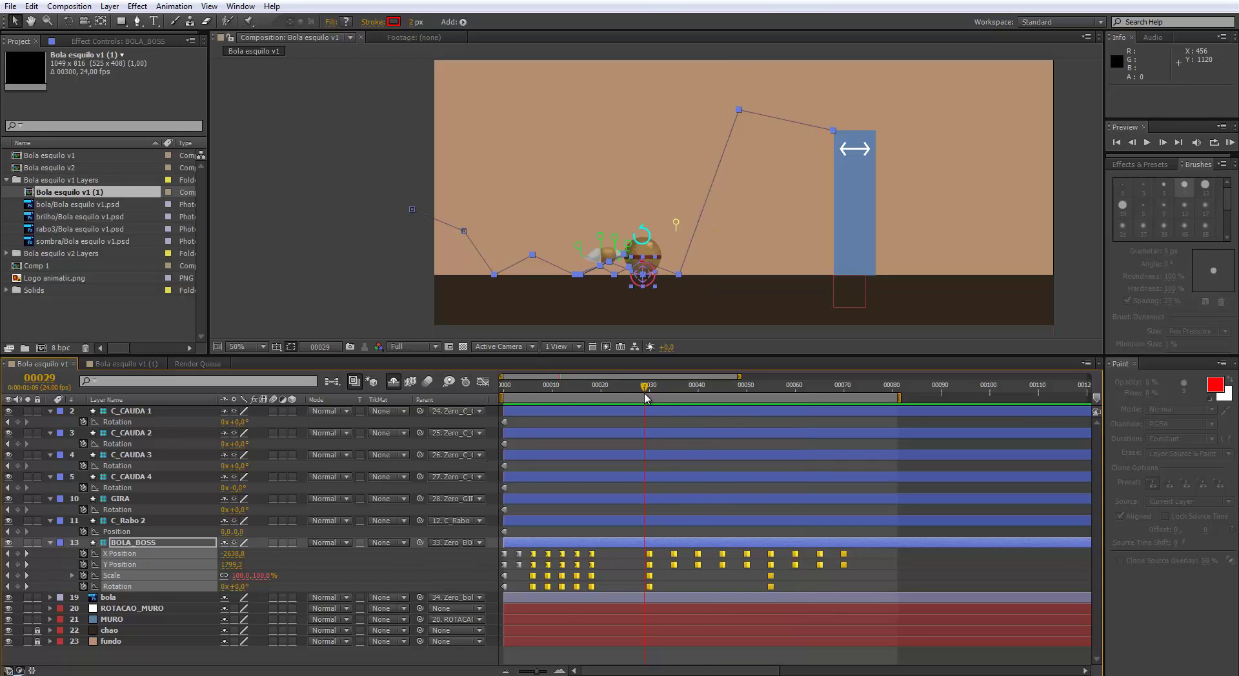
{"action": "key", "text": "Page_Up"}
{"action": "mouse_move", "coordinate": [650, 405]}
{"action": "left_mouse_down"}
{"action": "mouse_move", "coordinate": [685, 412]}
{"action": "mouse_move", "coordinate": [653, 420]}
{"action": "left_mouse_up"}
{"action": "key", "text": "Page_Up"}
{"action": "key", "text": "b"}
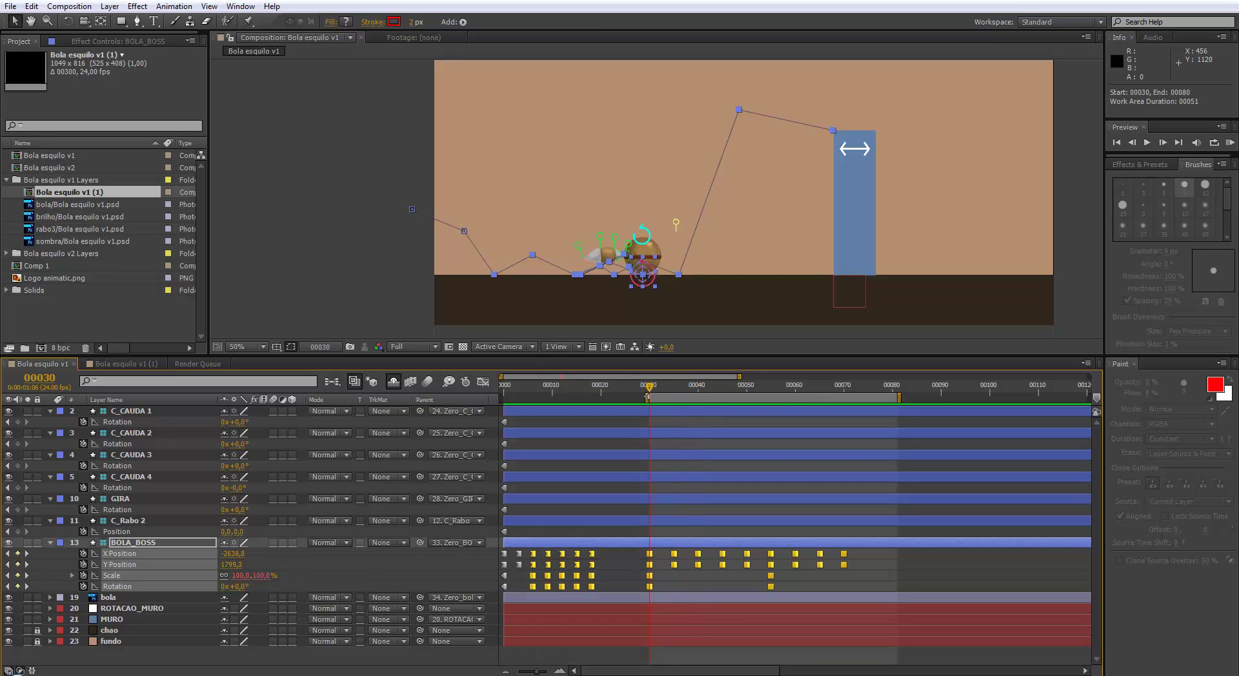
{"action": "key", "text": "space"}
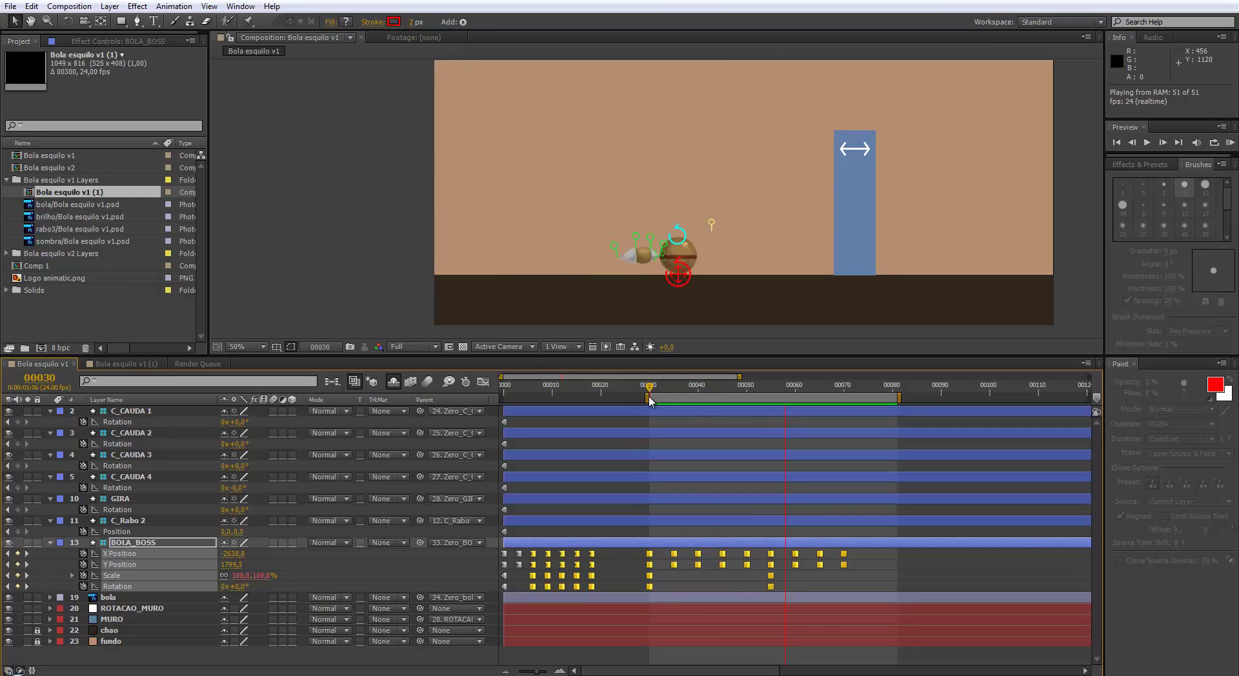
{"action": "key", "text": "space"}
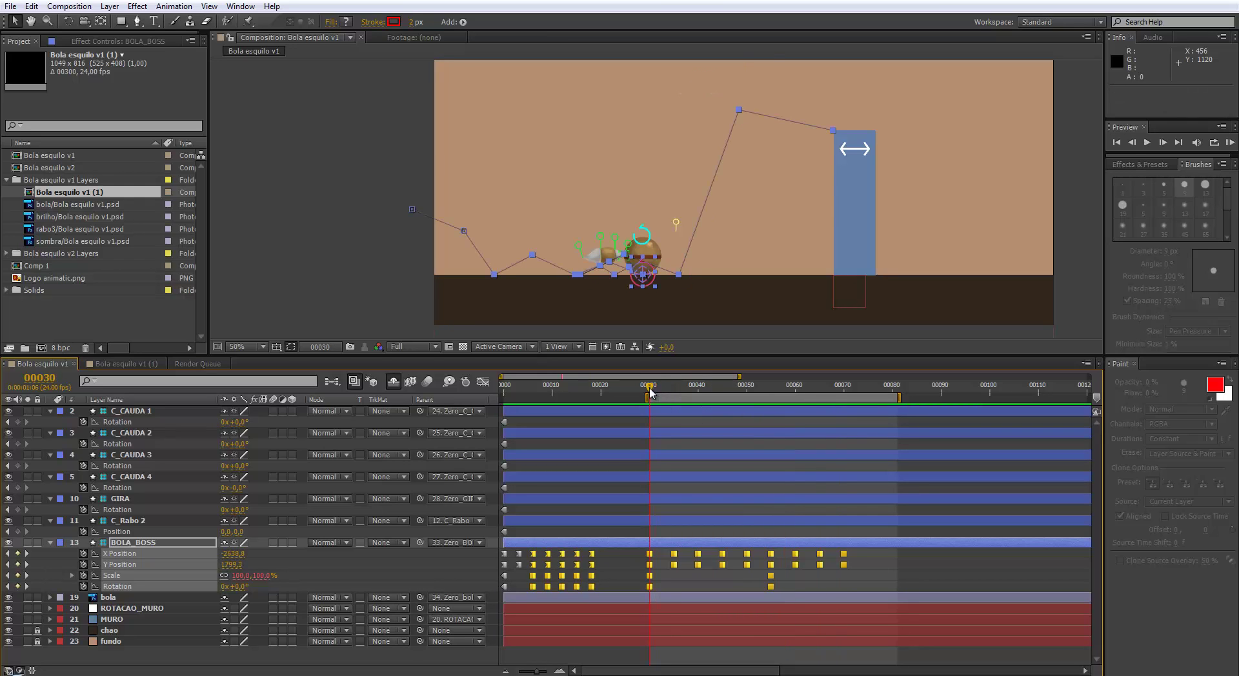
- Move BOLA_BOSS's keyframes from frame 55 onward to start at frame 79, and key Scale and Rotation at frame 50
{"action": "left_click", "coordinate": [678, 390]}
{"action": "left_click_drag", "start_coordinate": [689, 404], "coordinate": [751, 405]}
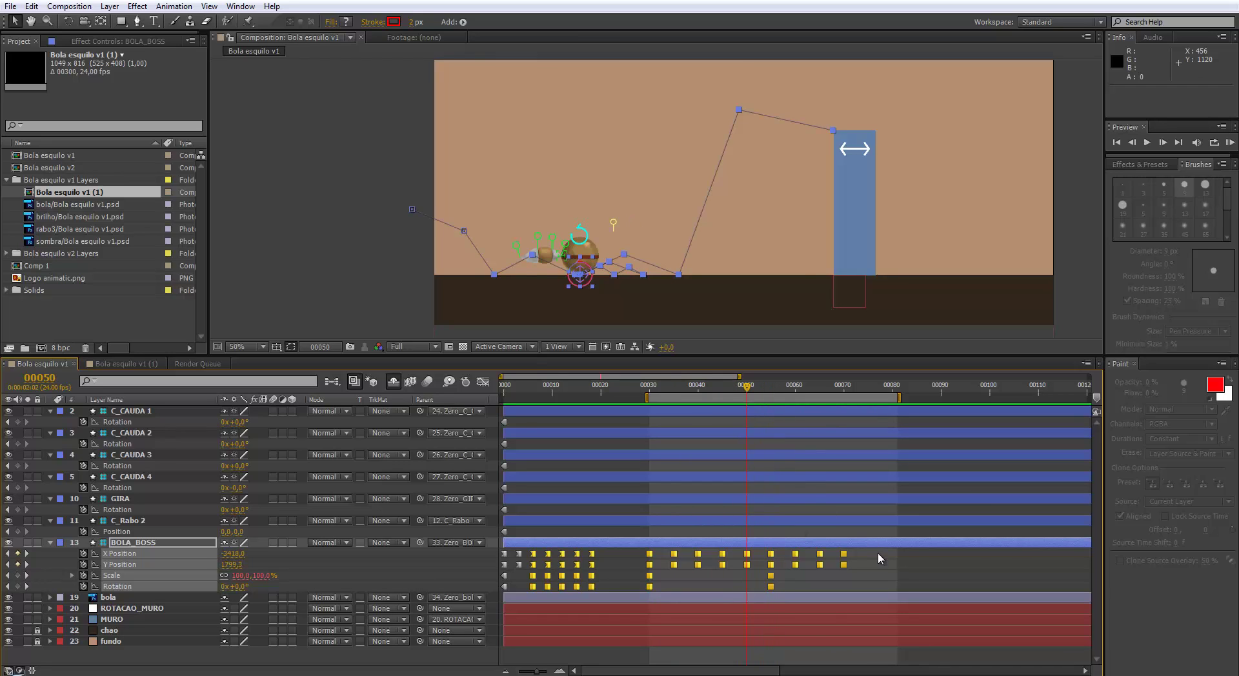
{"action": "left_click_drag", "start_coordinate": [885, 550], "coordinate": [898, 589]}
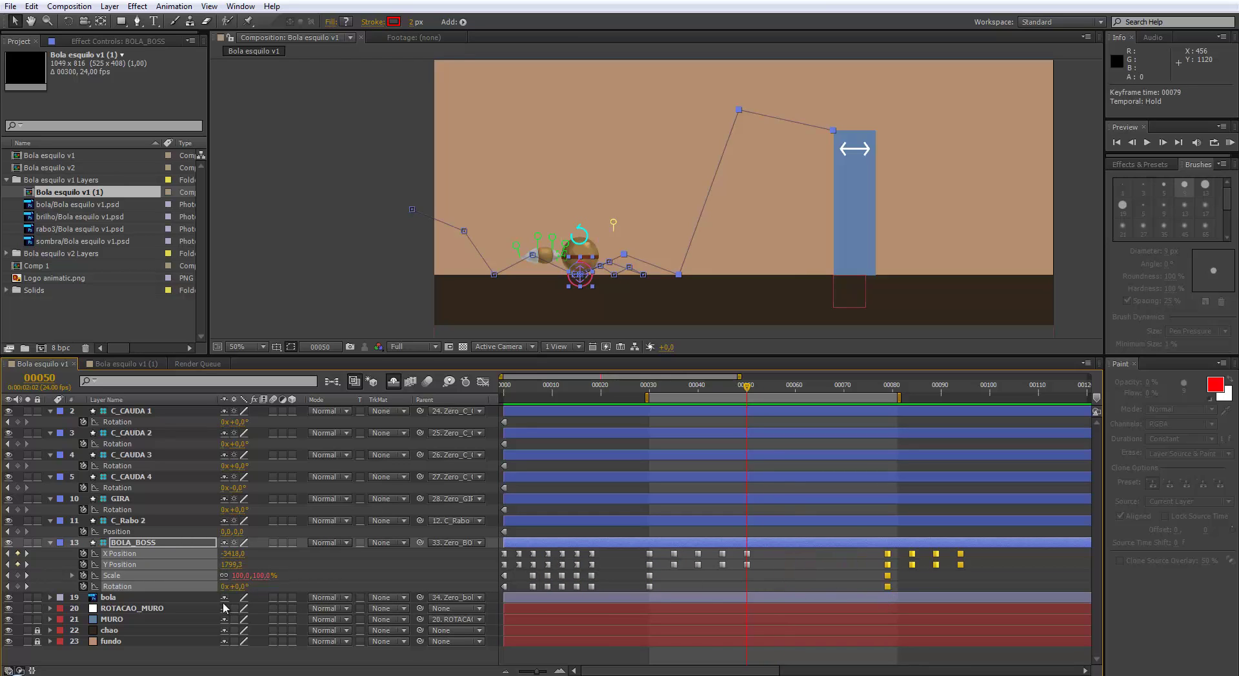
{"action": "left_click", "coordinate": [18, 586]}
{"action": "left_click", "coordinate": [18, 576]}
- Copy BOLA_BOSS's frame 50 pose to frame 54, shift the following keyframes to start at frame 58, and preview
{"action": "left_click_drag", "start_coordinate": [773, 550], "coordinate": [750, 597]}
{"action": "key", "text": "ctrl+c"}
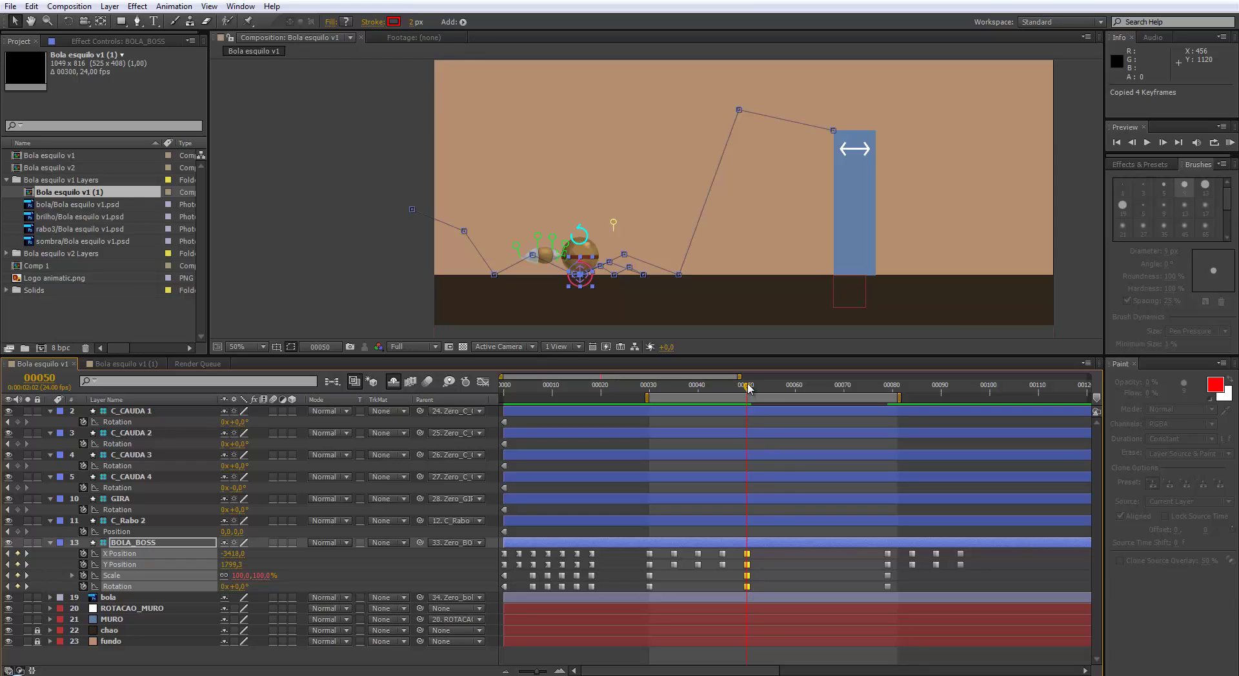
{"action": "left_click_drag", "start_coordinate": [749, 387], "coordinate": [772, 391]}
{"action": "key", "text": "ctrl+v"}
{"action": "left_click_drag", "start_coordinate": [875, 551], "coordinate": [789, 587]}
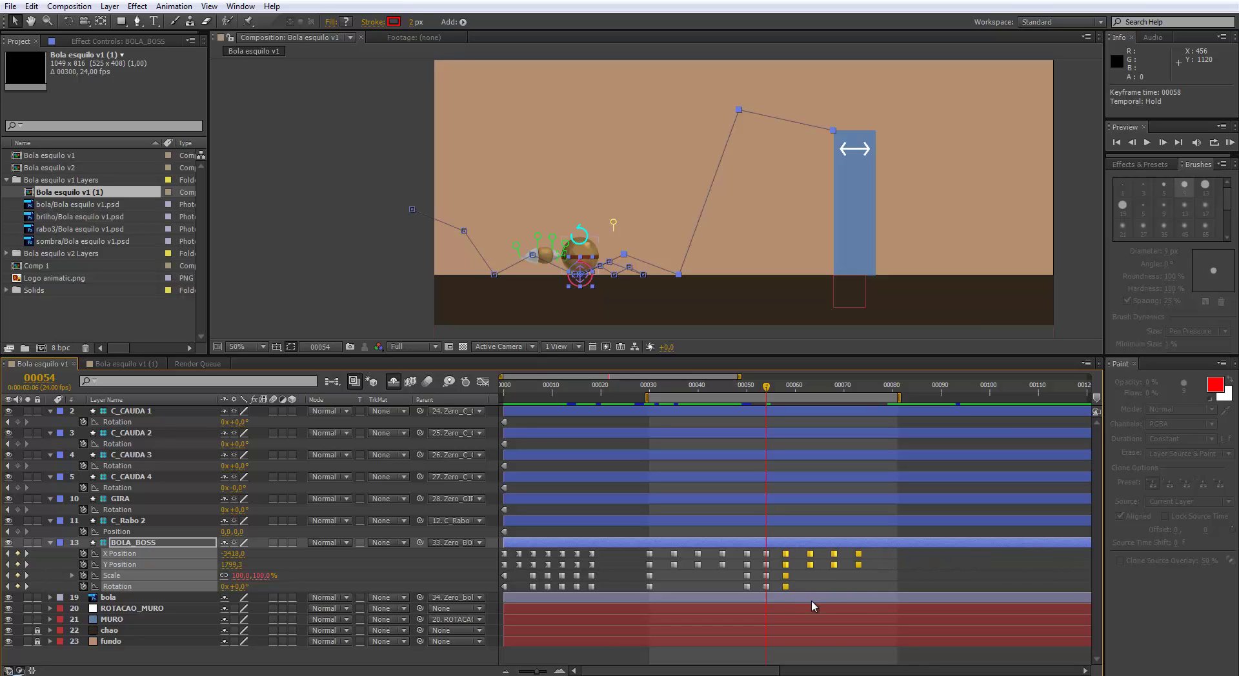
{"action": "key", "text": "KP_0"}
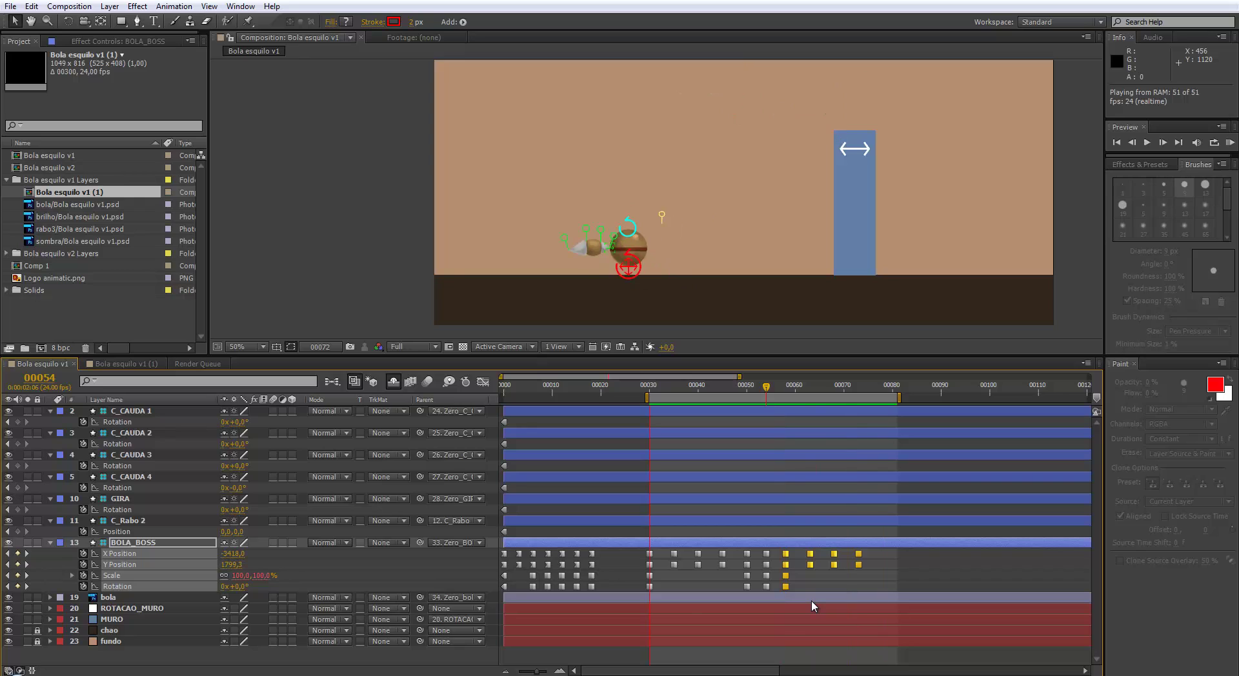
{"action": "key", "text": "space"}
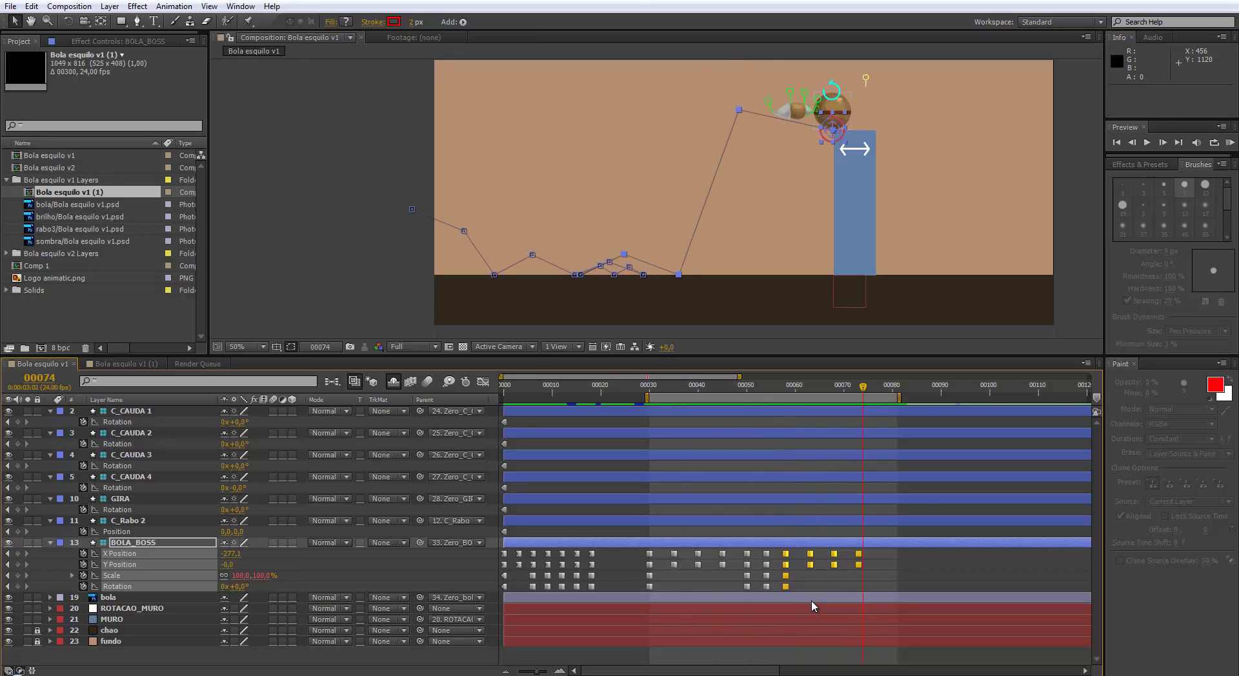
- Lengthen the hold by shifting BOLA_BOSS's keyframes from frame 54 onward to start at frame 58, and preview
{"action": "left_click_drag", "start_coordinate": [890, 553], "coordinate": [782, 599]}
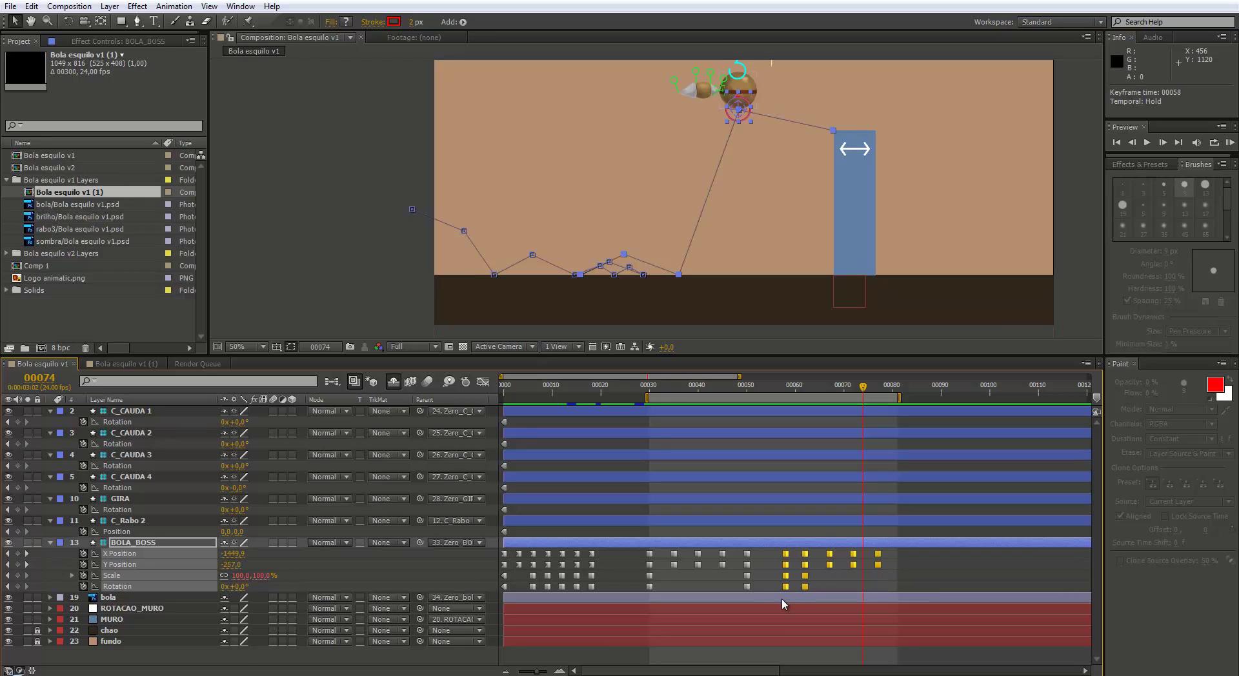
{"action": "key", "text": "KP_0"}
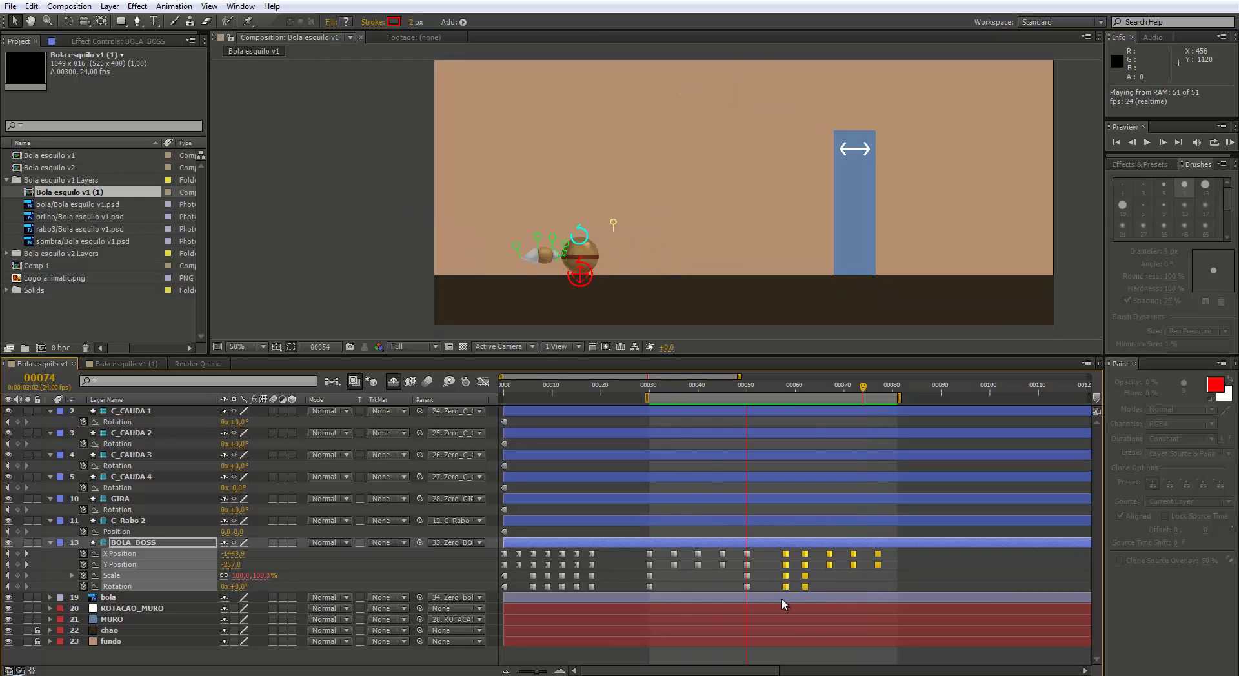
{"action": "key", "text": "space"}
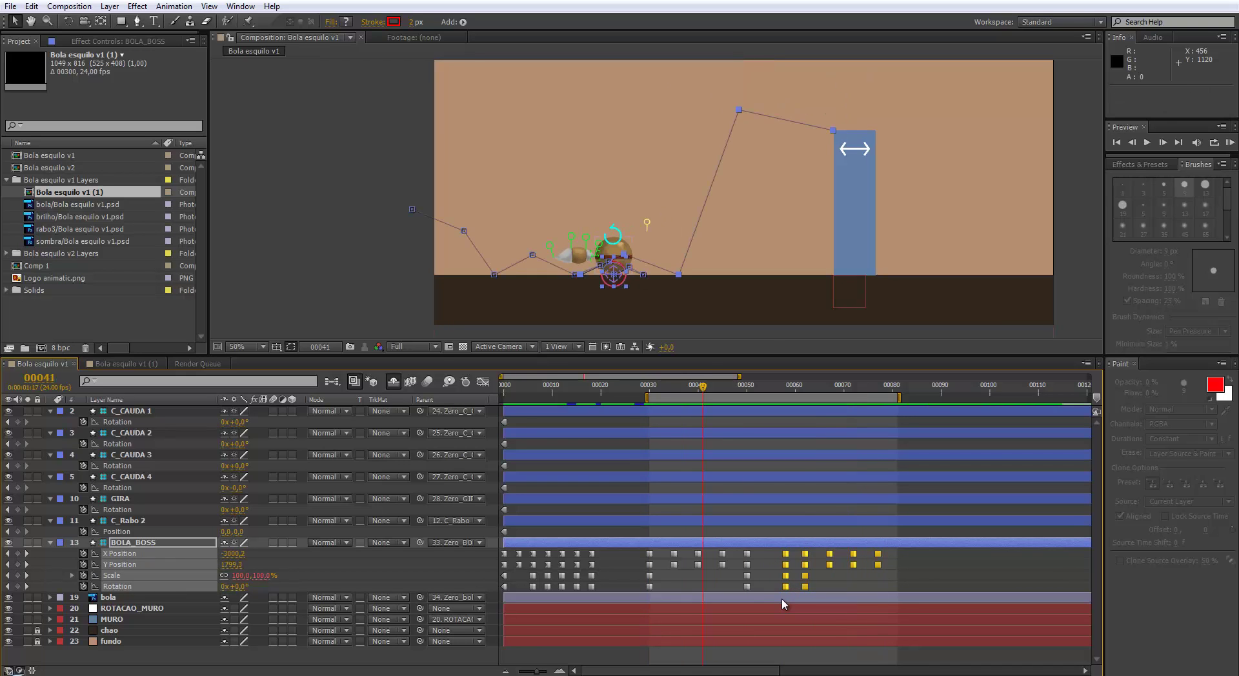
- Move BOLA_BOSS's position keyframes from frame 67 onward one frame earlier to start at frame 66, and preview
{"action": "left_click", "coordinate": [744, 388]}
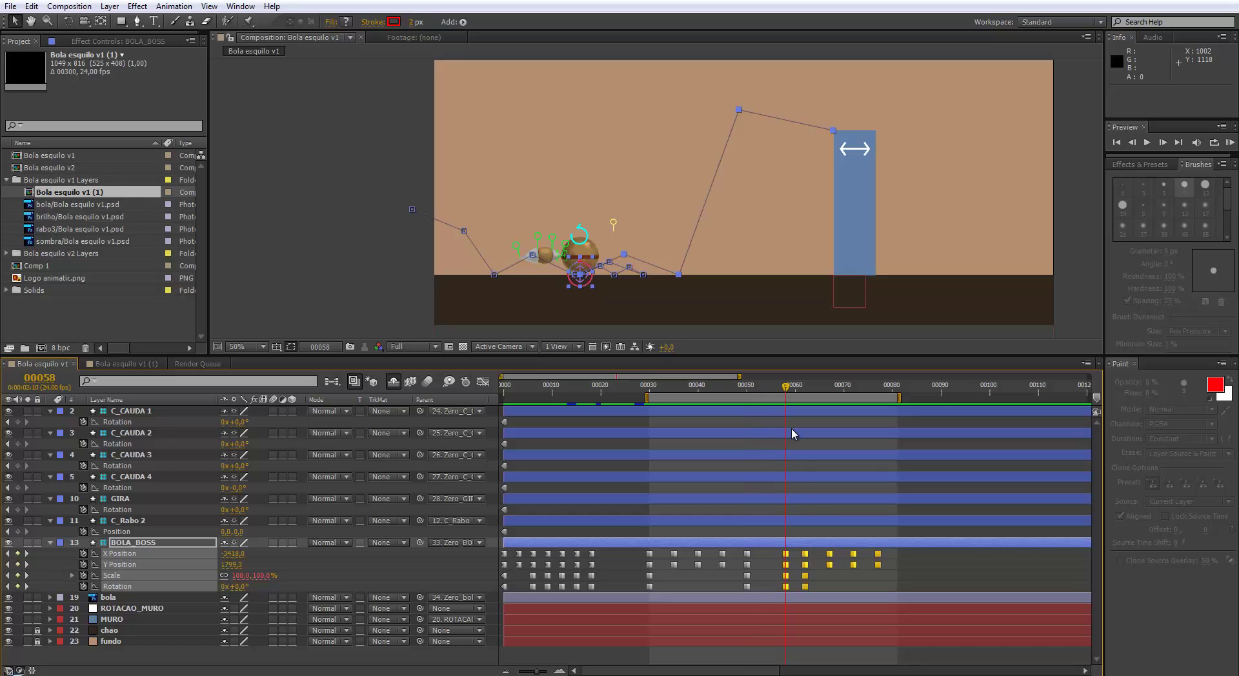
{"action": "key", "text": "Page_Down"}
{"action": "key", "text": "Page_Down"}
{"action": "key", "text": "Page_Down"}
{"action": "key", "text": "Page_Down"}
{"action": "key", "text": "Page_Down"}
{"action": "key", "text": "Page_Down"}
{"action": "key", "text": "Page_Down"}
{"action": "key", "text": "Page_Down"}
{"action": "key", "text": "Page_Down"}
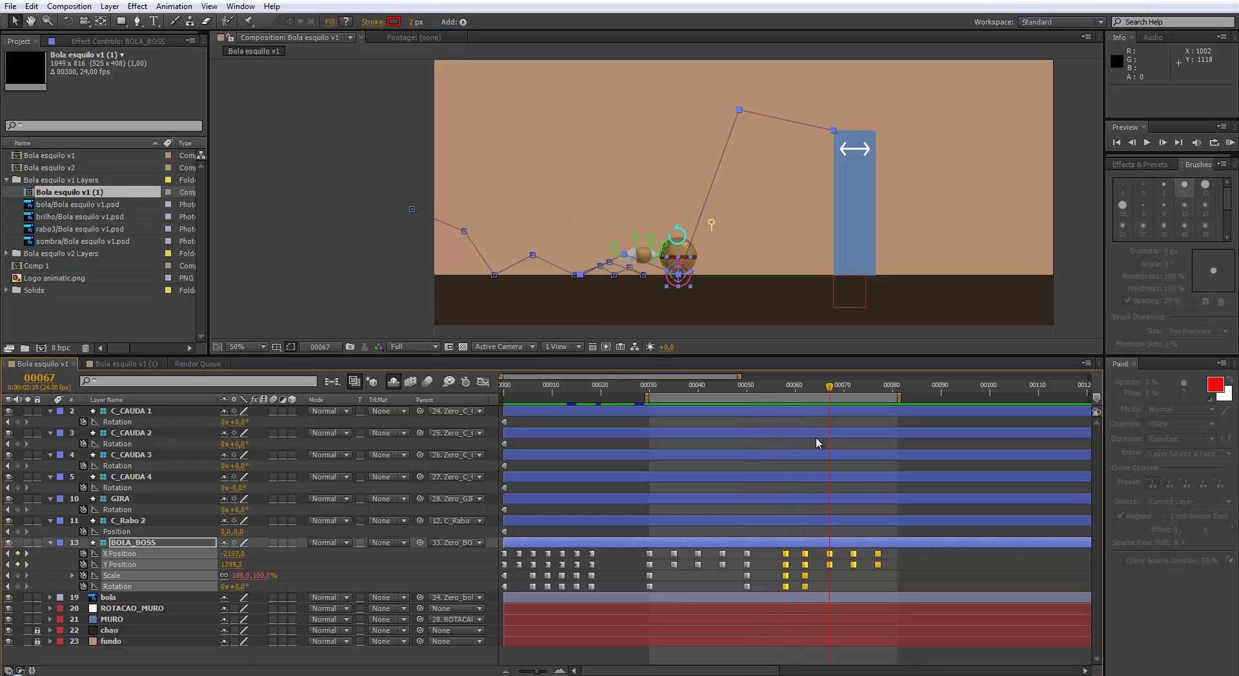
{"action": "left_click_drag", "start_coordinate": [929, 553], "coordinate": [822, 565]}
{"action": "left_click", "coordinate": [820, 389]}
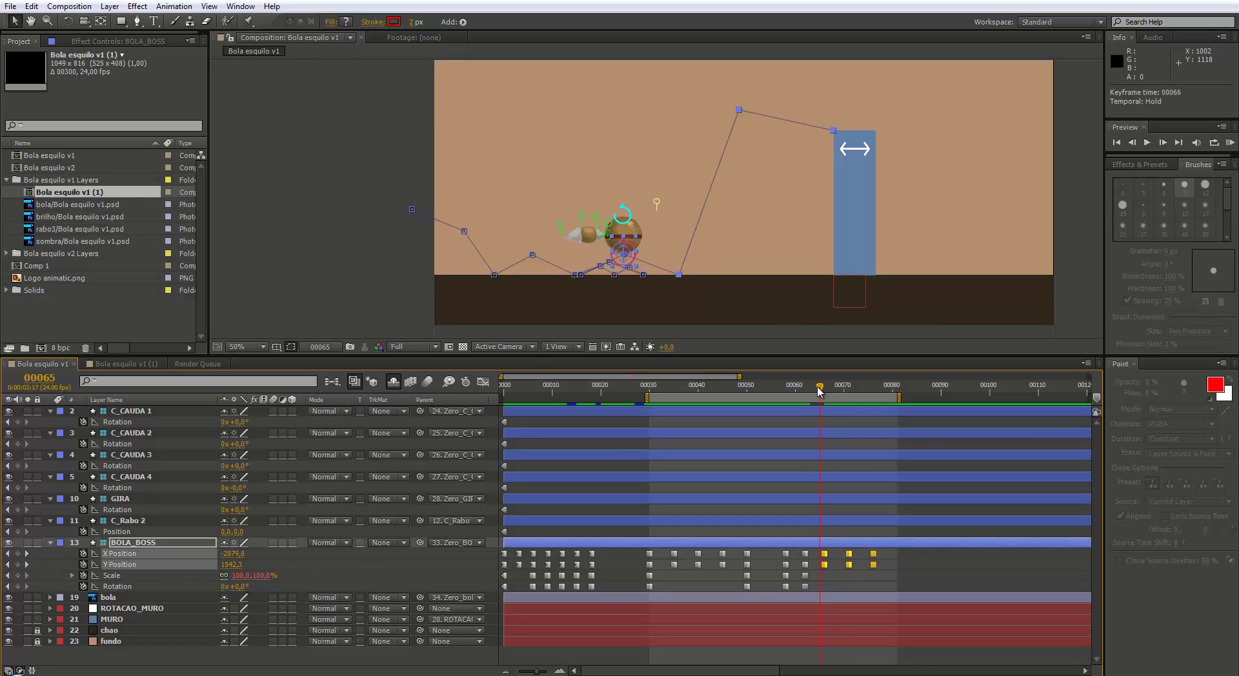
{"action": "left_click_drag", "start_coordinate": [797, 391], "coordinate": [697, 408]}
{"action": "key", "text": "KP_0"}
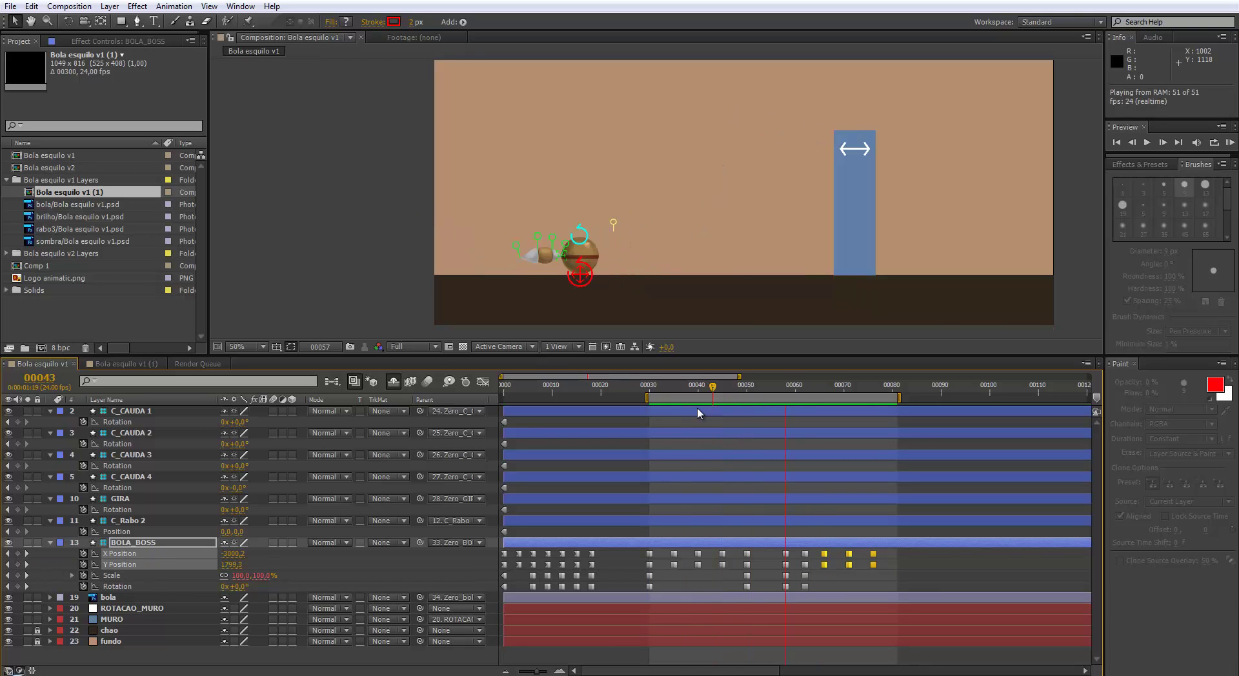
{"action": "key", "text": "space"}
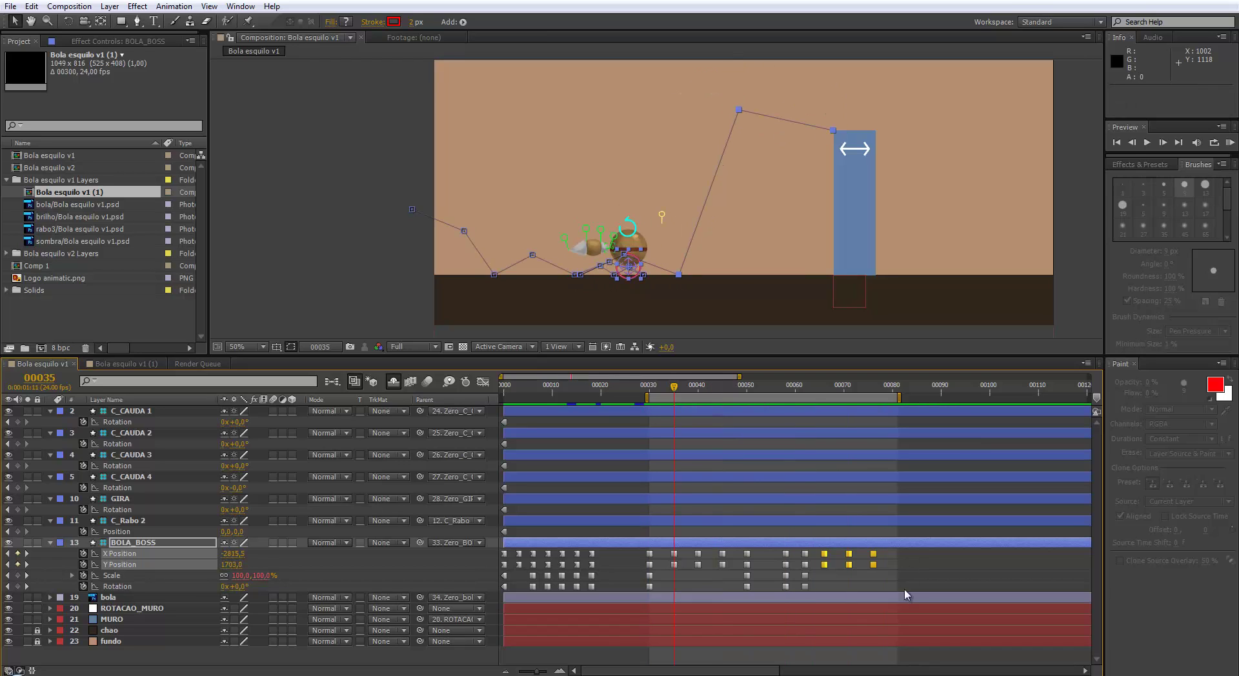
- Step through frames 58 to 66 to examine BOLA_BOSS's last small hop before the jump
{"action": "left_click", "coordinate": [823, 404]}
{"action": "left_click_drag", "start_coordinate": [823, 404], "coordinate": [792, 429]}
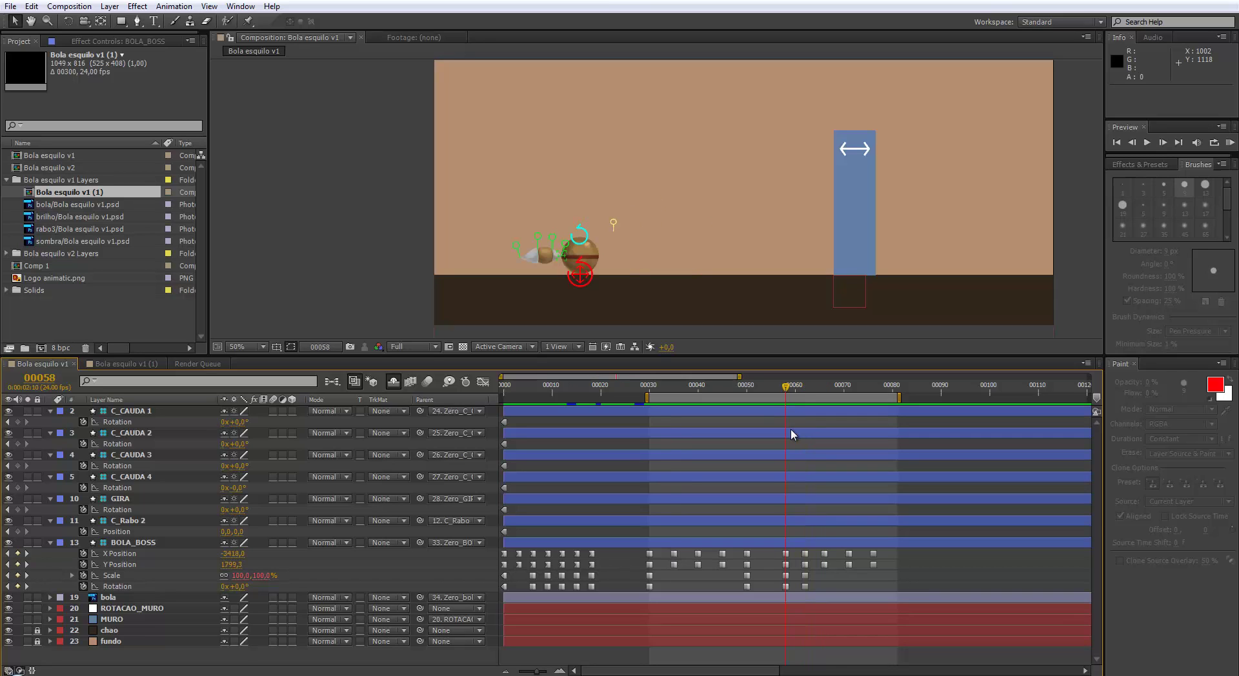
{"action": "key", "text": "Page_Down"}
{"action": "key", "text": "Page_Down"}
{"action": "key", "text": "Page_Down"}
{"action": "key", "text": "Page_Down"}
{"action": "key", "text": "Page_Down"}
{"action": "key", "text": "Page_Down"}
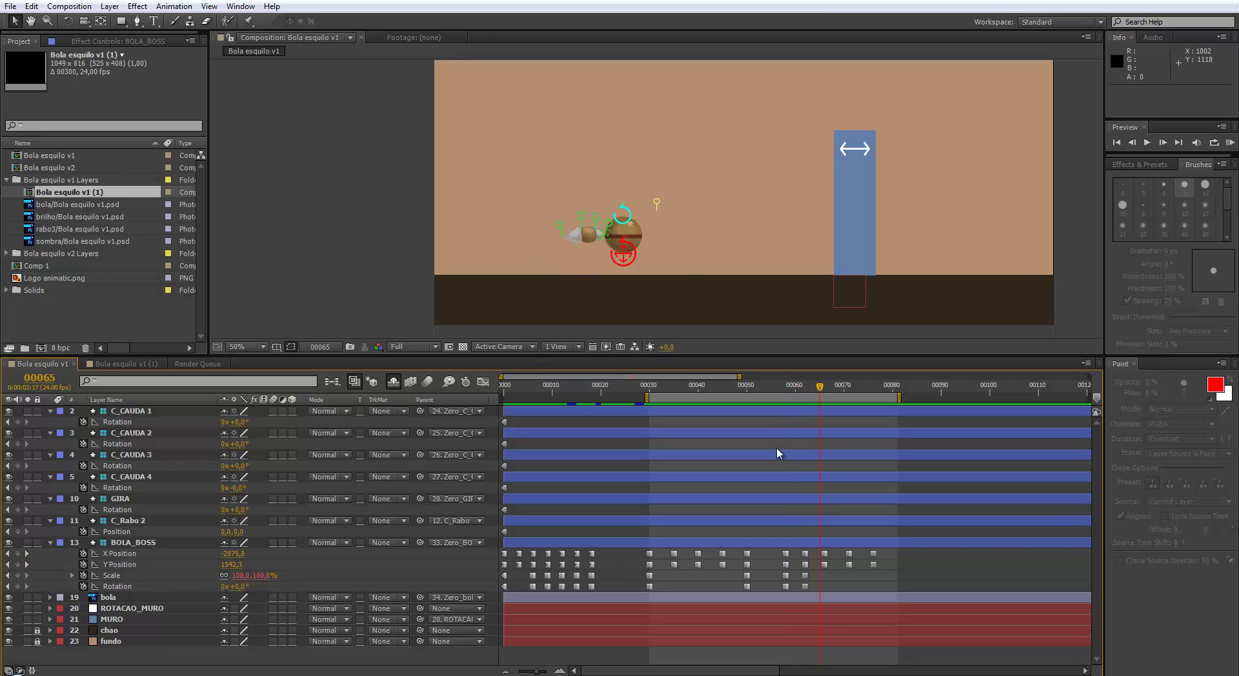
{"action": "key", "text": "Page_Down"}
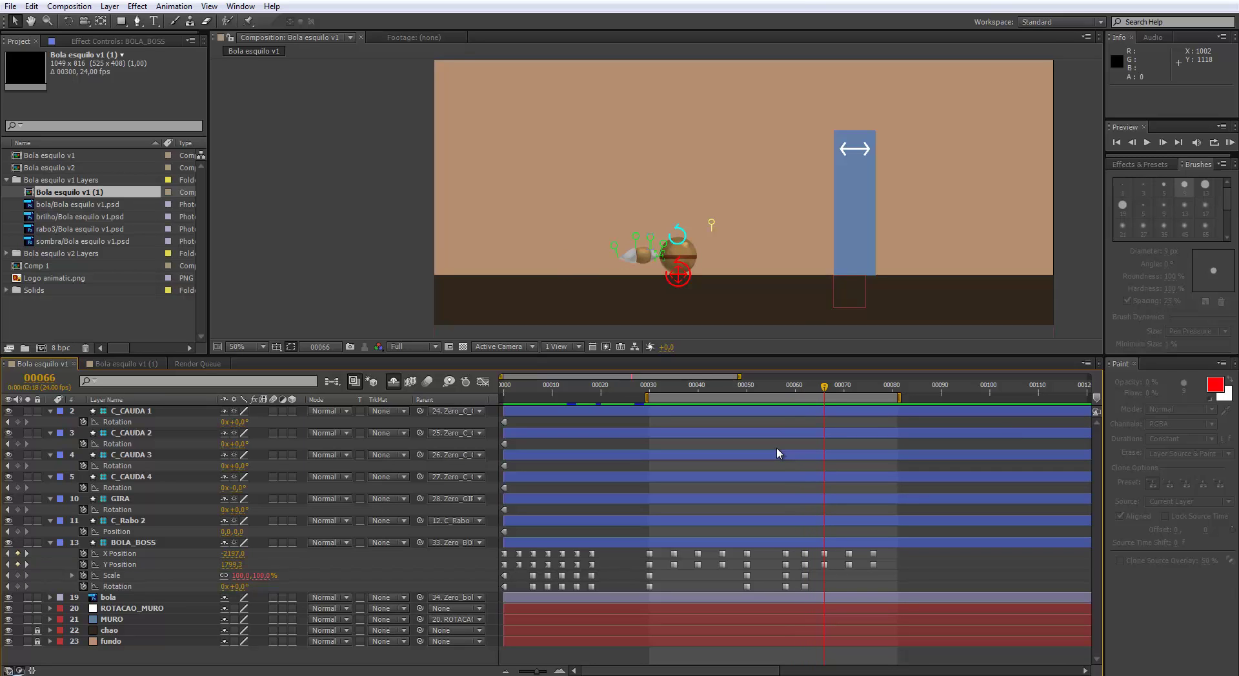
- Slow BOLA_BOSS's jump by moving the peak's position keyframes to frame 72 and the landing's to frame 78, and preview
{"action": "left_click", "coordinate": [684, 277]}
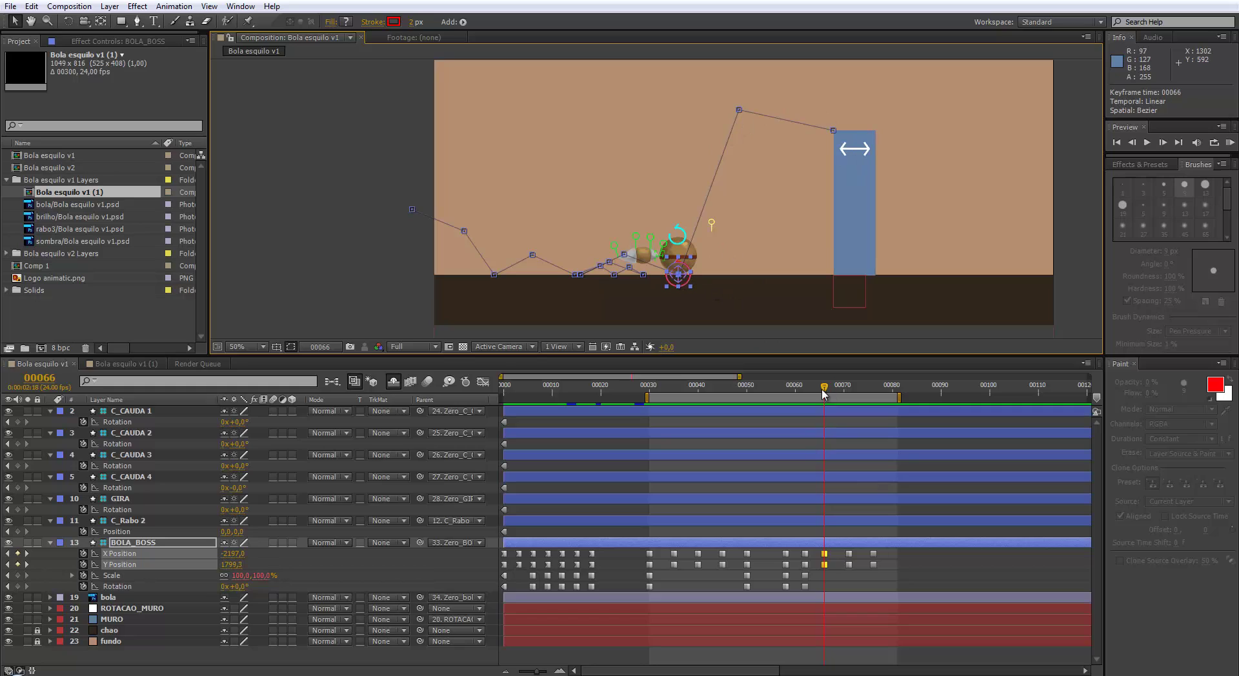
{"action": "key", "text": "Page_Down"}
{"action": "key", "text": "Page_Down"}
{"action": "key", "text": "Page_Down"}
{"action": "key", "text": "Page_Down"}
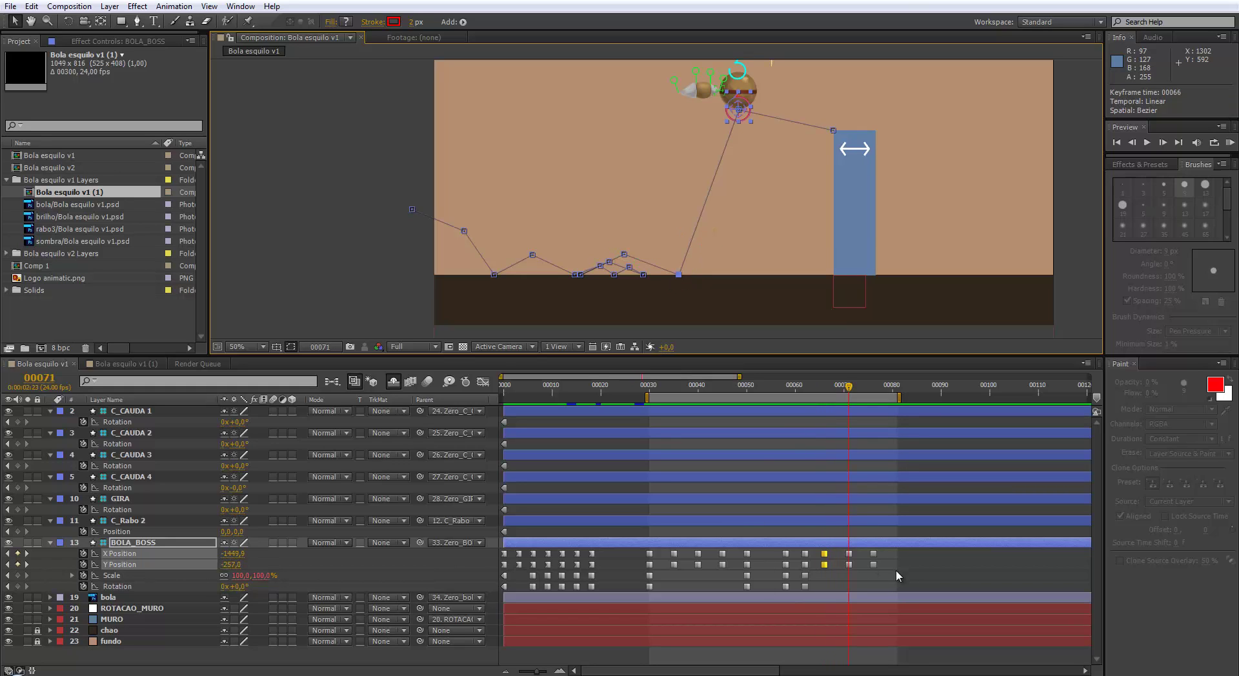
{"action": "mouse_move", "coordinate": [896, 570]}
{"action": "left_mouse_down"}
{"action": "mouse_move", "coordinate": [847, 551]}
{"action": "mouse_move", "coordinate": [885, 560]}
{"action": "left_mouse_up"}
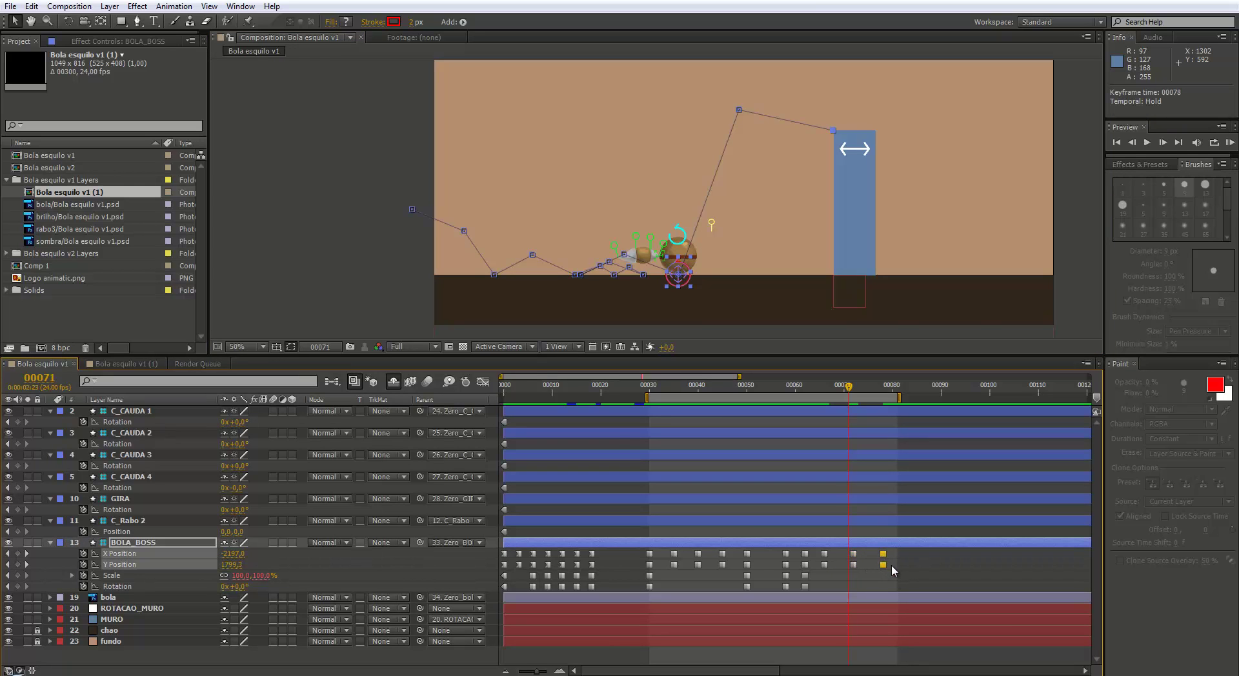
{"action": "key", "text": "KP_0"}
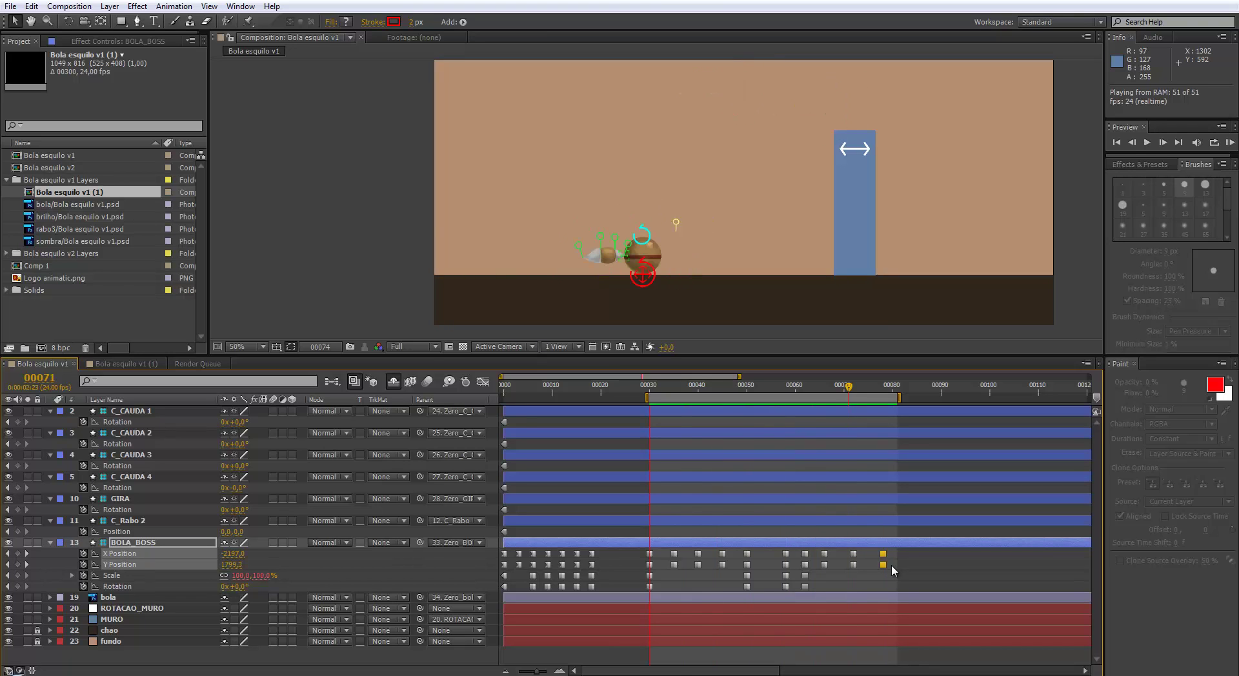
{"action": "key", "text": "space"}
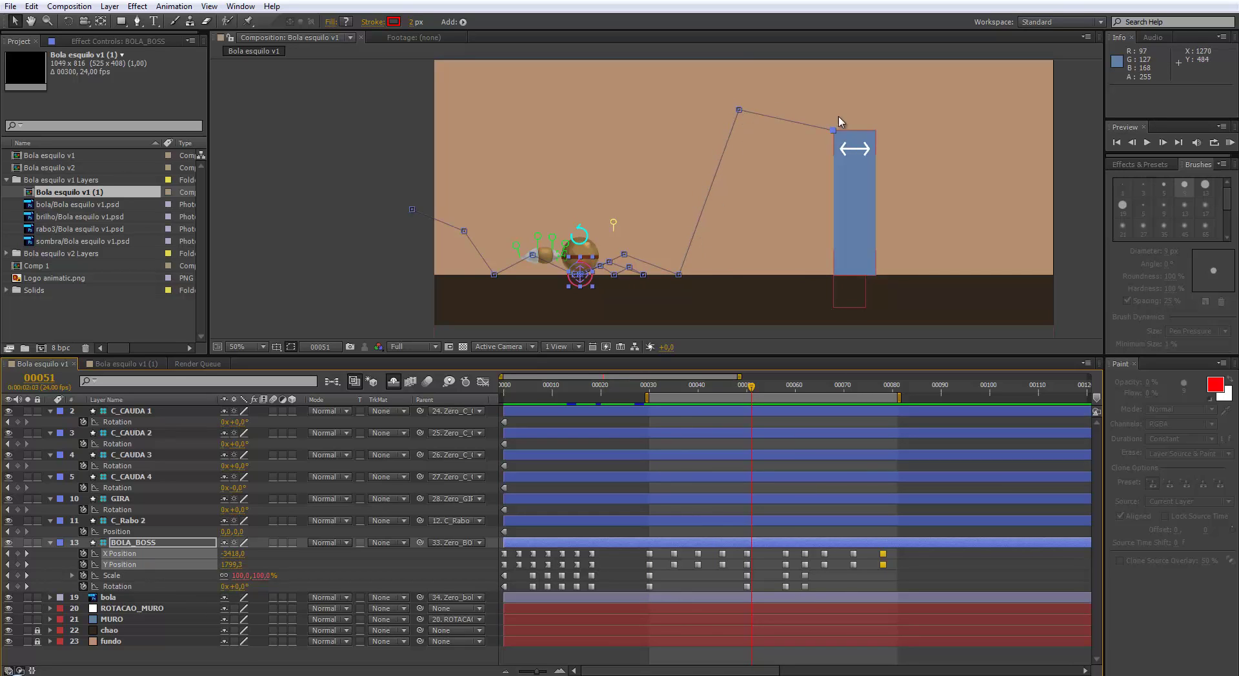
- Adjust the landing on the wall by trying BOLA_BOSS's last position keyframes at frame 76, settling on frame 77, and preview
{"action": "left_click_drag", "start_coordinate": [913, 591], "coordinate": [876, 559]}
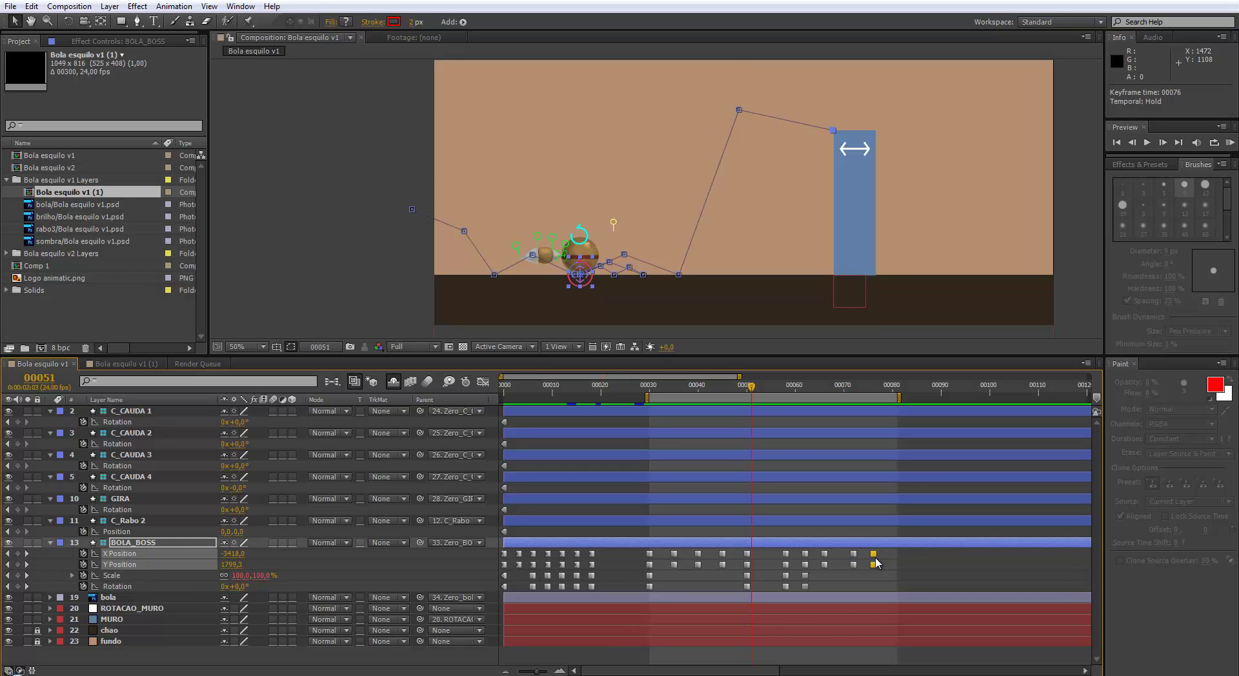
{"action": "key", "text": "space"}
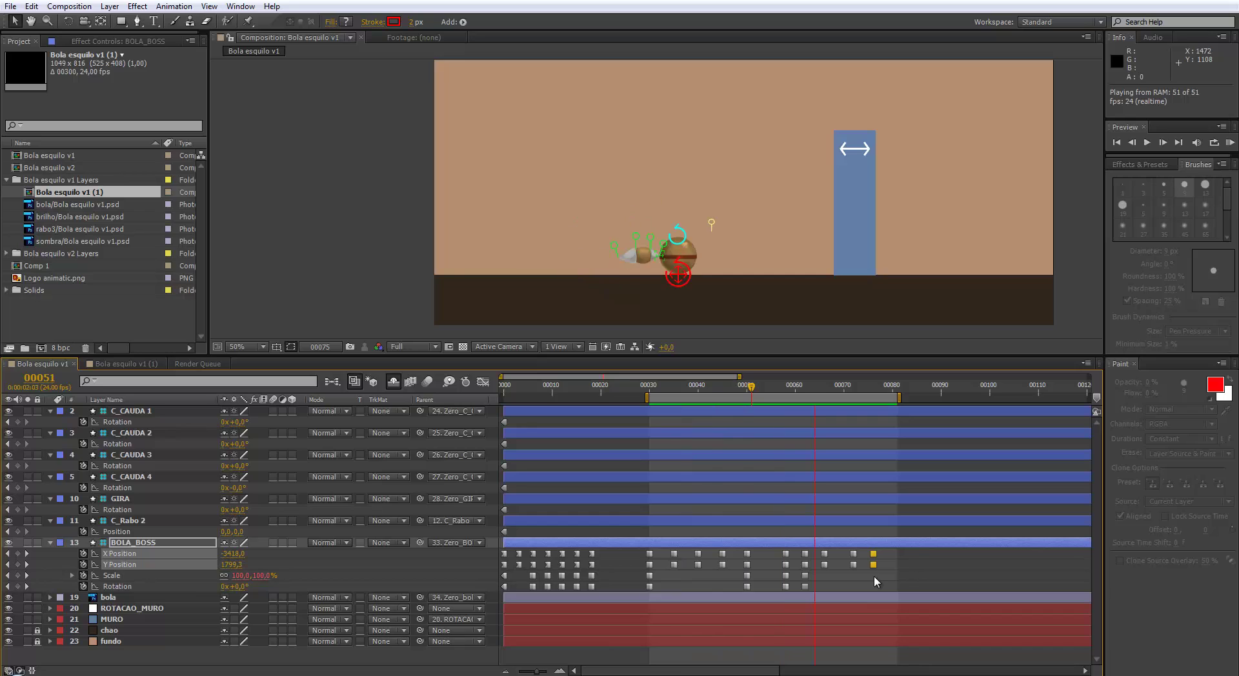
{"action": "key", "text": "space"}
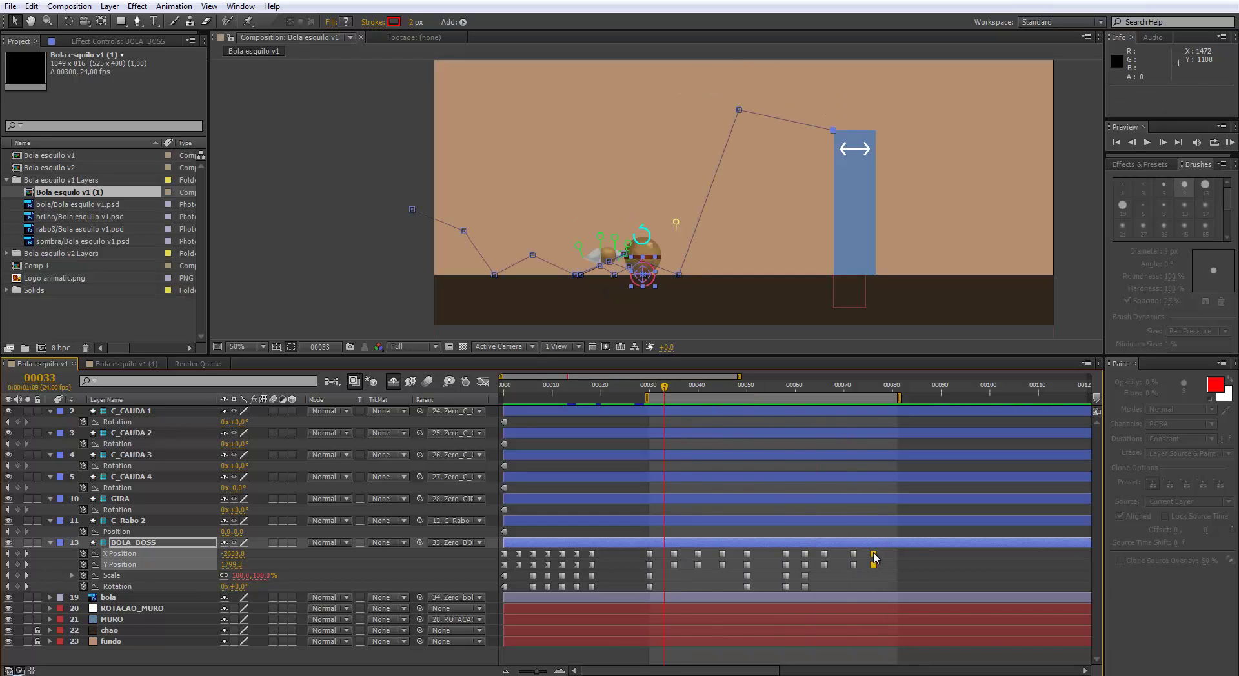
{"action": "left_click_drag", "start_coordinate": [874, 559], "coordinate": [891, 569]}
{"action": "key", "text": "space"}
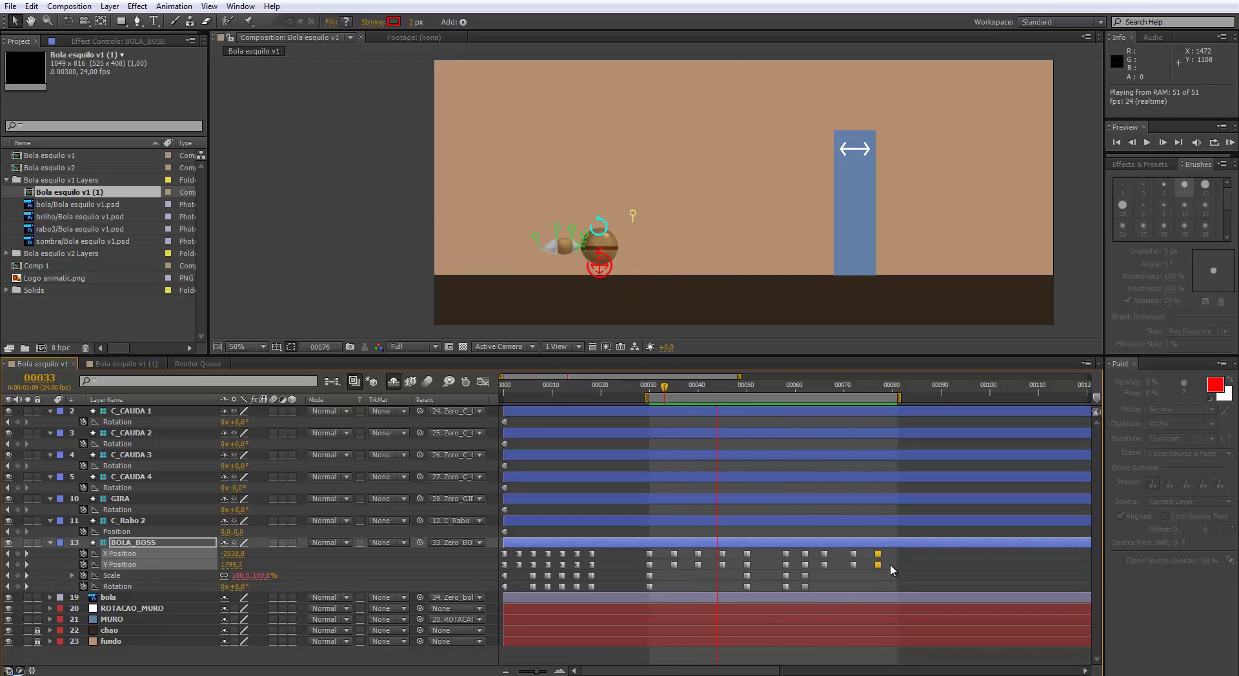
{"action": "key", "text": "space"}
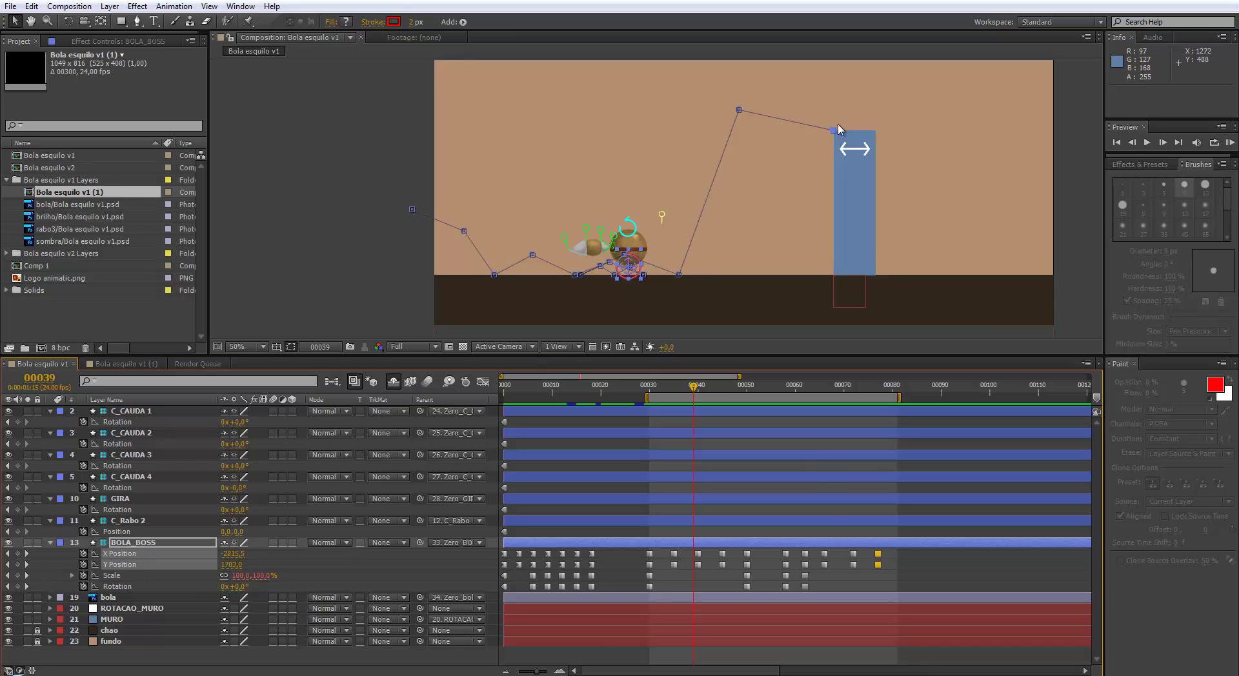
{"action": "key", "text": "space"}
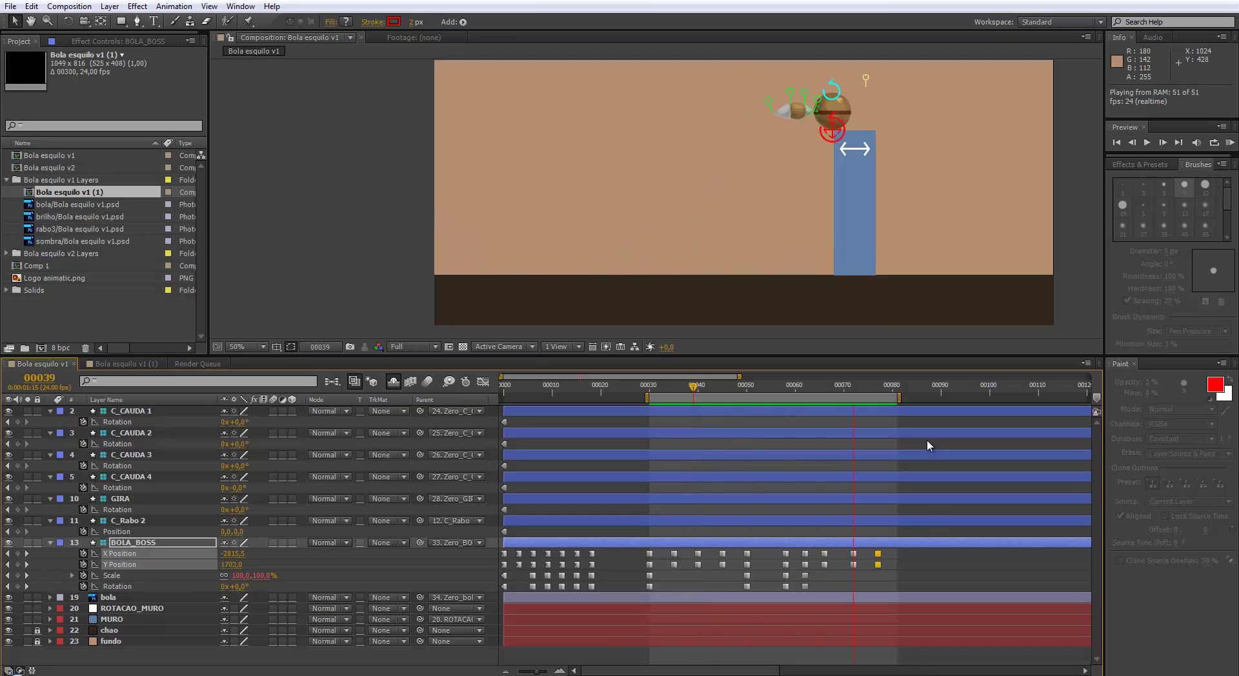
{"action": "key", "text": "space"}
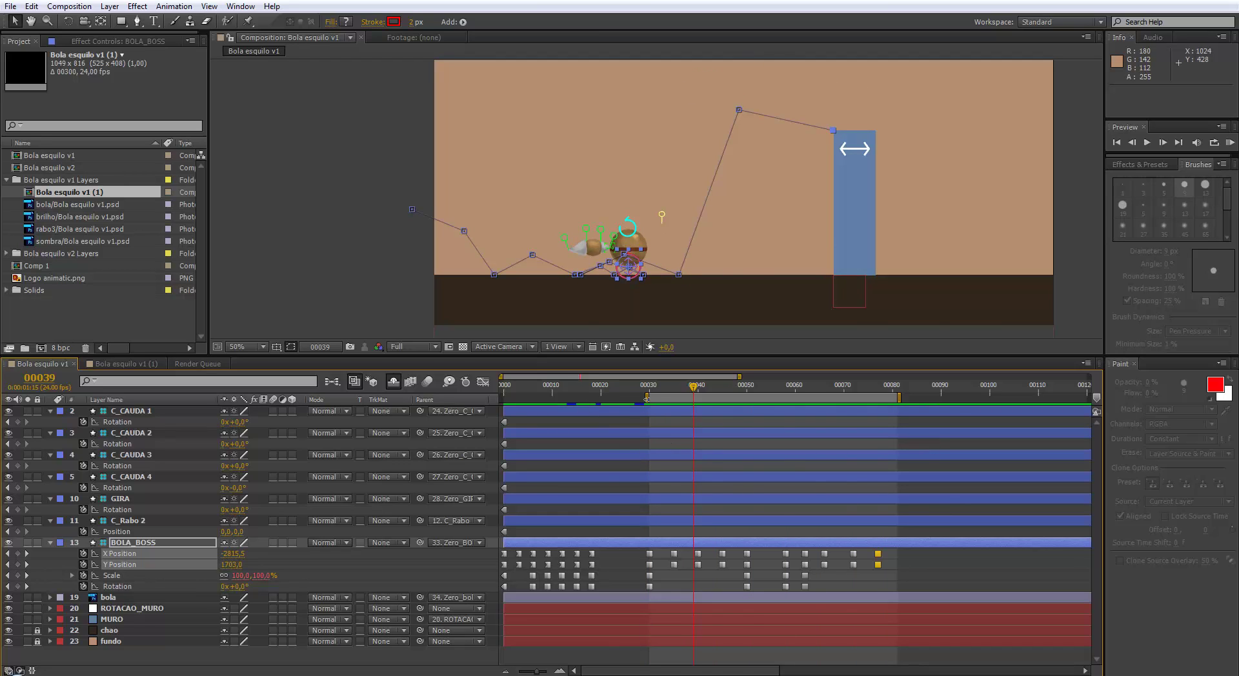
- Set the work area to frames 0 through 76 and preview the whole animation
{"action": "left_click_drag", "start_coordinate": [647, 399], "coordinate": [487, 398]}
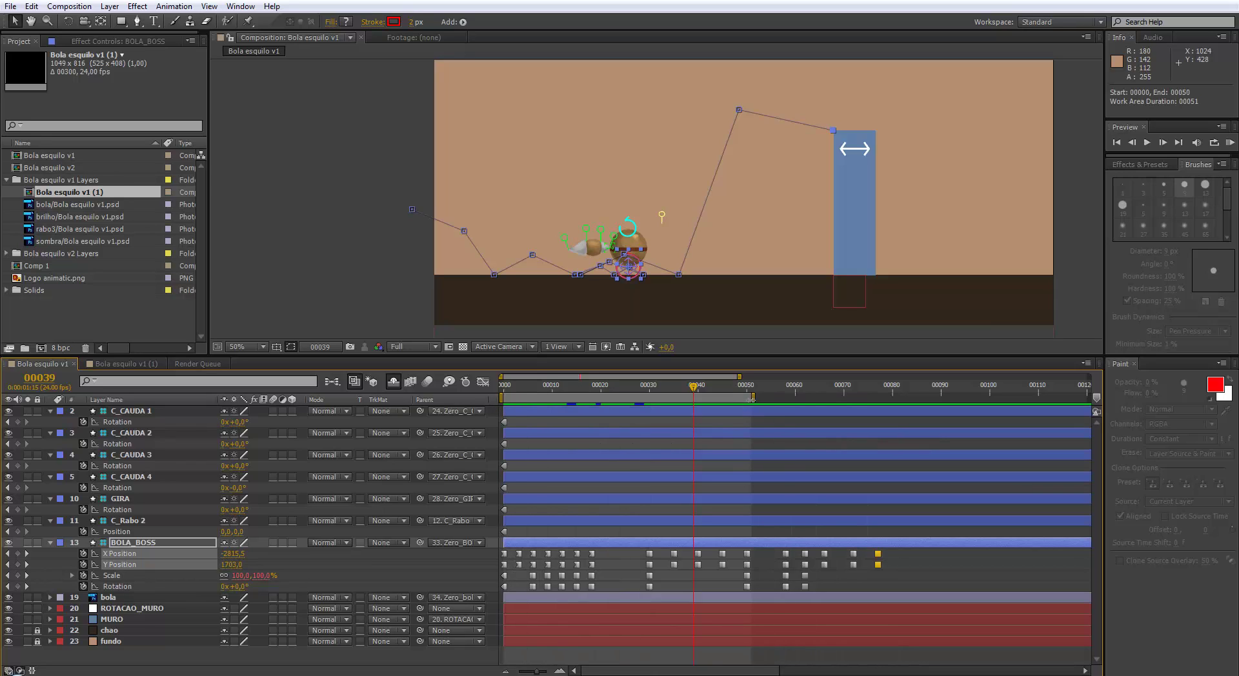
{"action": "left_click_drag", "start_coordinate": [753, 399], "coordinate": [879, 413]}
{"action": "key", "text": "KP_0"}
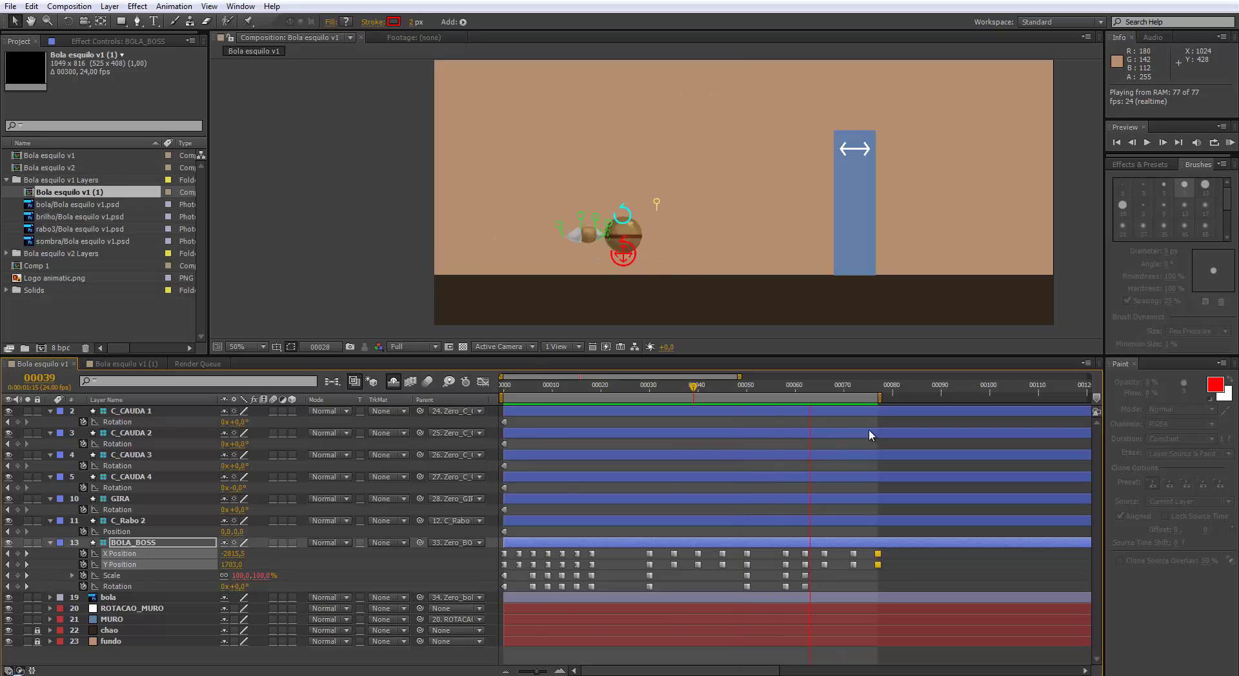
- Extend the end of the work area to frame 92 and preview the whole animation
{"action": "key", "text": "space"}
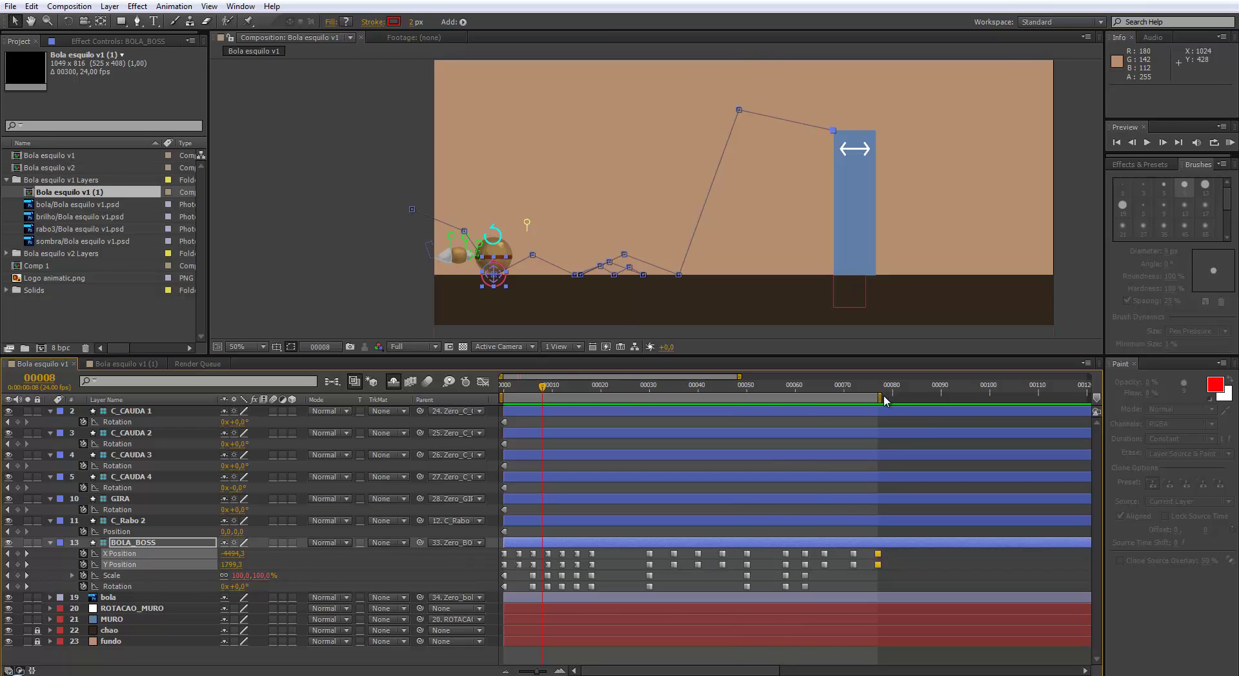
{"action": "left_click_drag", "start_coordinate": [880, 398], "coordinate": [958, 397]}
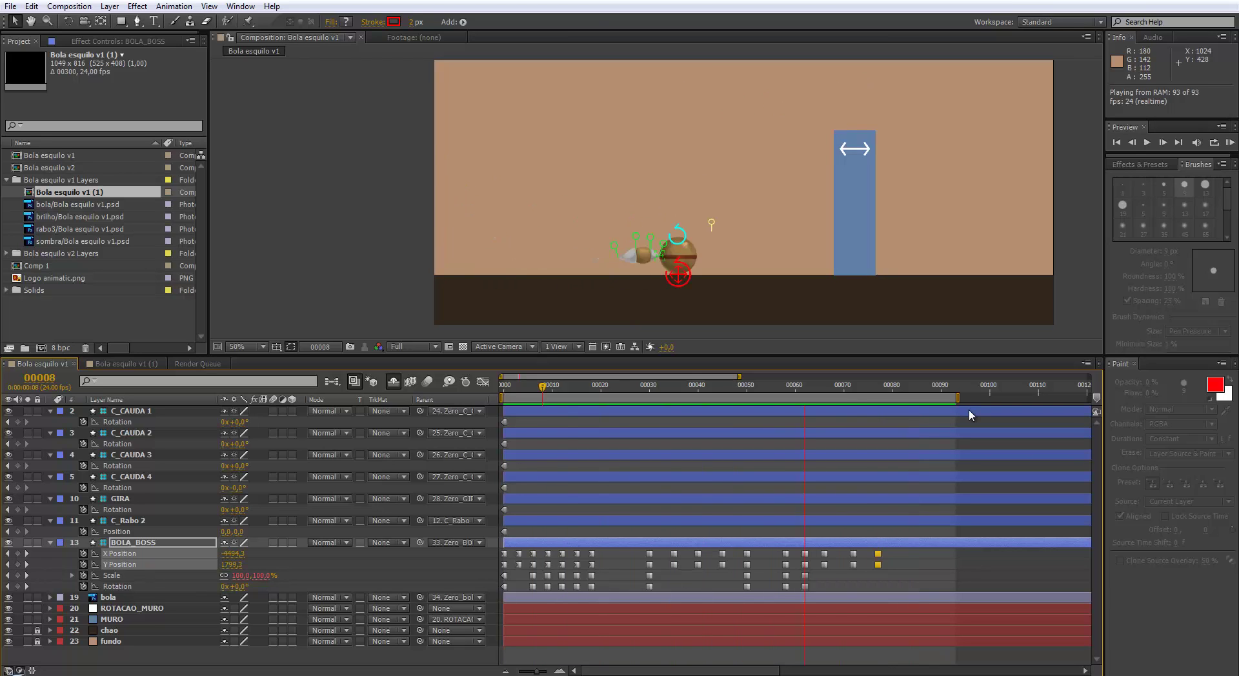
{"action": "key", "text": "space"}
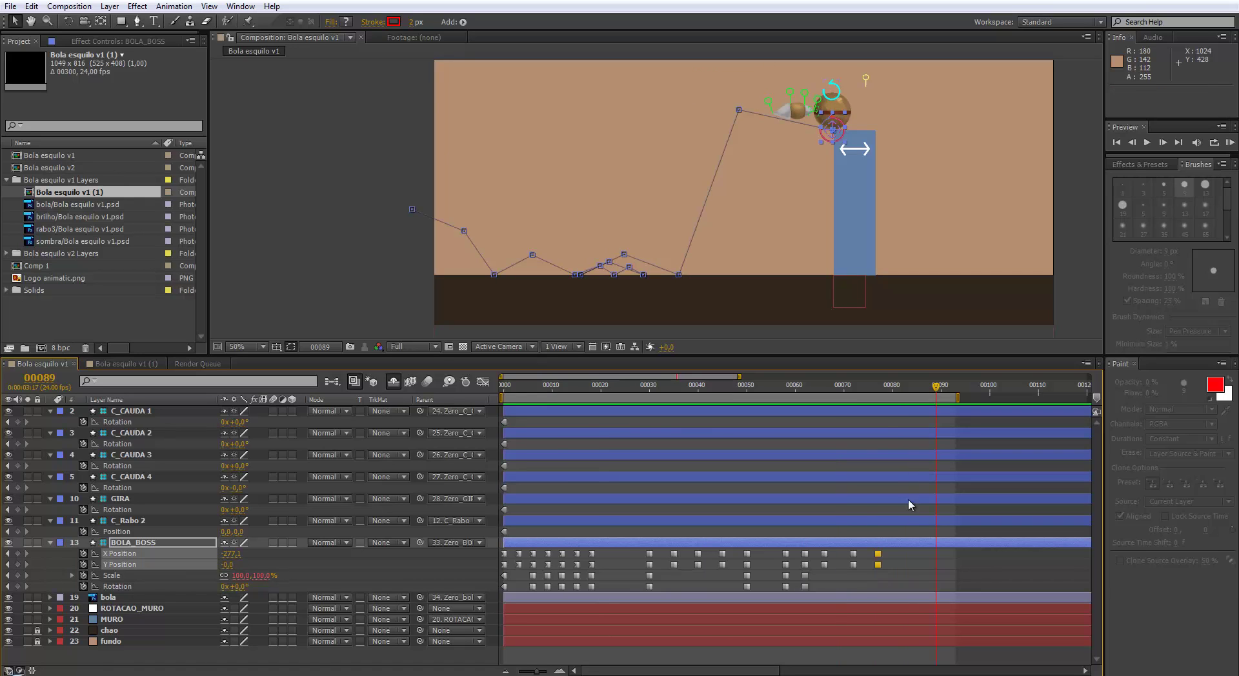
- At frame 72, move the peak of BOLA_BOSS's jump up and toward the wall, to about X -1249, Y -586, and preview
{"action": "left_click_drag", "start_coordinate": [865, 395], "coordinate": [854, 391]}
{"action": "key", "text": "h"}
{"action": "mouse_move", "coordinate": [754, 123]}
{"action": "left_mouse_down"}
{"action": "mouse_move", "coordinate": [738, 153]}
{"action": "mouse_move", "coordinate": [740, 113]}
{"action": "left_mouse_up"}
{"action": "key", "text": "v"}
{"action": "key", "text": "space"}
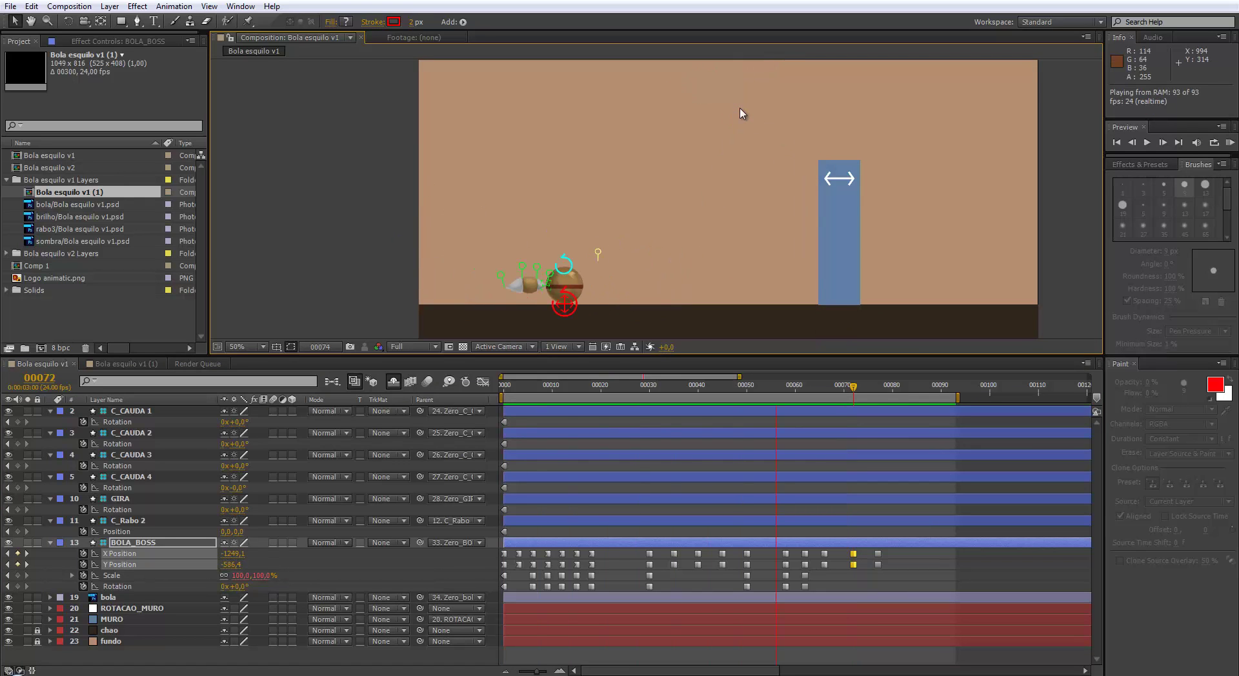
{"action": "key", "text": "space"}
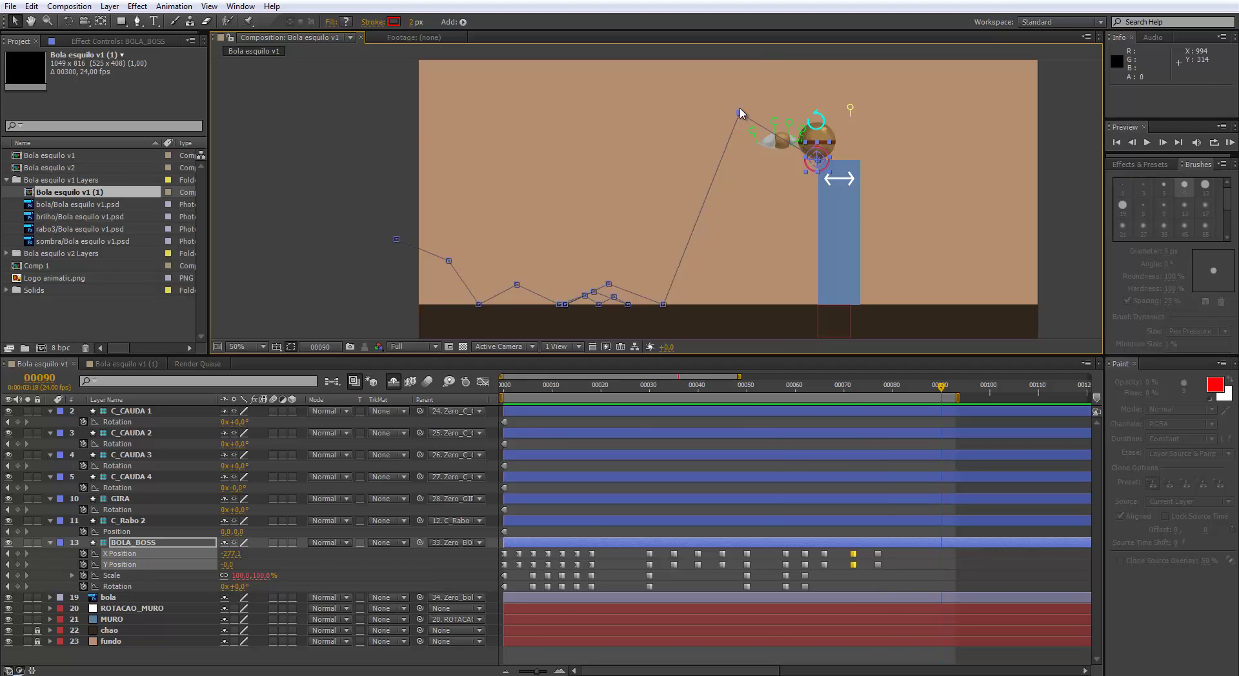
- Raise BOLA_BOSS's jump peak at frame 72 further, to about X -1201, Y -659, and preview the animation
{"action": "left_click", "coordinate": [852, 387]}
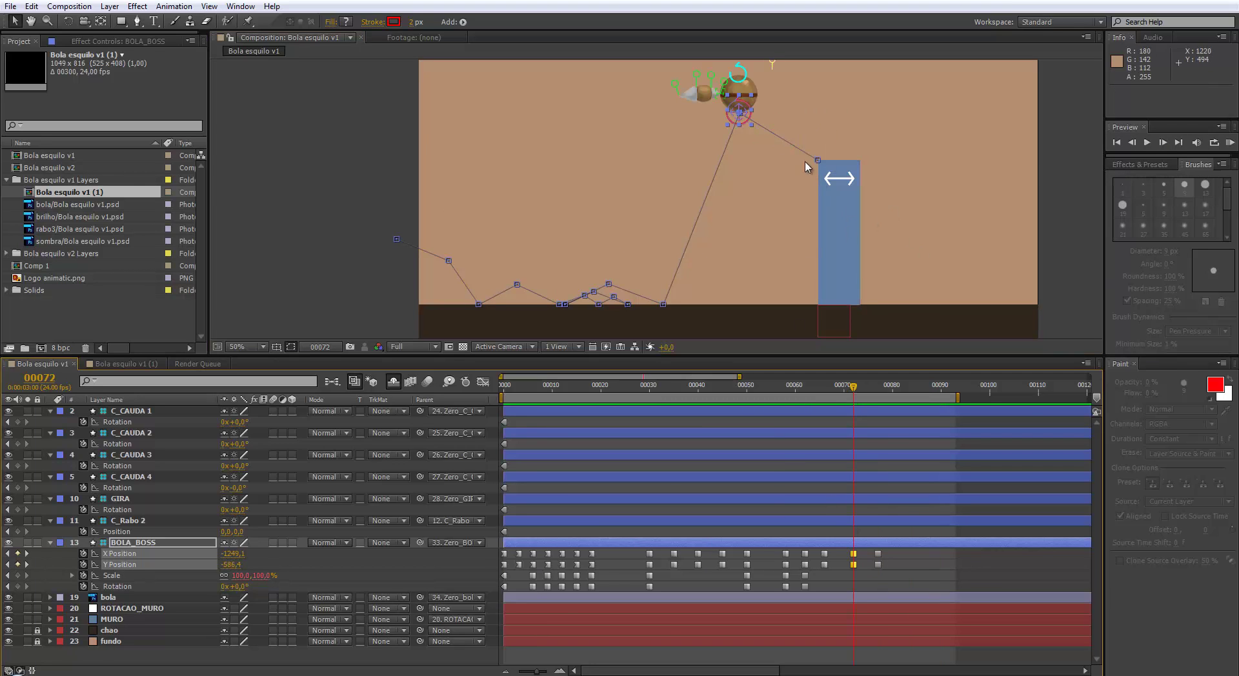
{"action": "left_click_drag", "start_coordinate": [740, 115], "coordinate": [762, 85]}
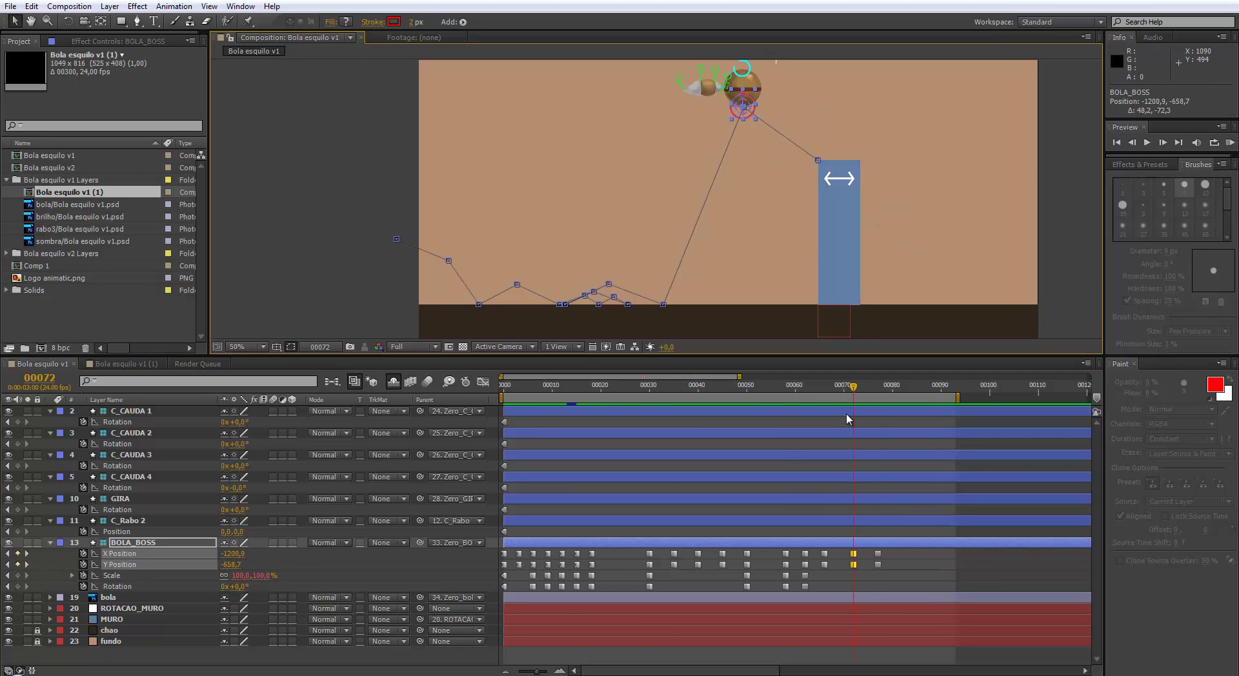
{"action": "key", "text": "KP_0"}
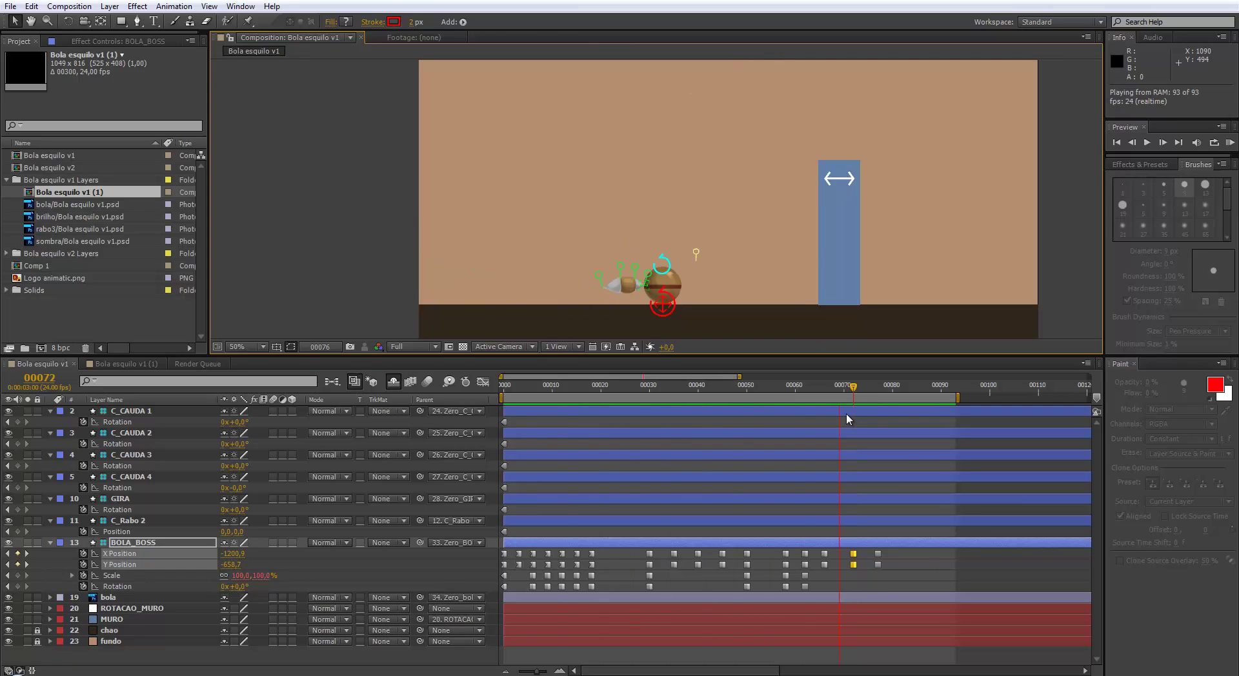
{"action": "key", "text": "space"}
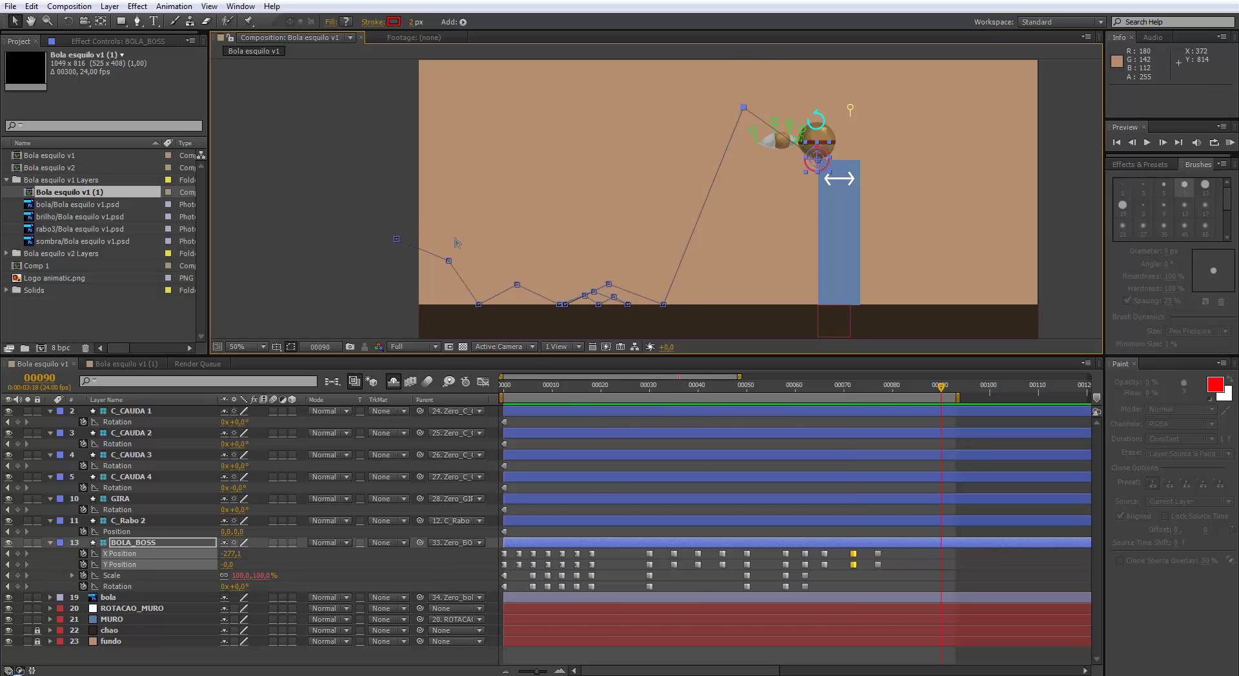
- Save the project under the new name "Bola esquilo Blocking" in the Ball Squirrel After Effects Rig folder
{"action": "left_click", "coordinate": [10, 6]}
{"action": "mouse_move", "coordinate": [71, 129]}
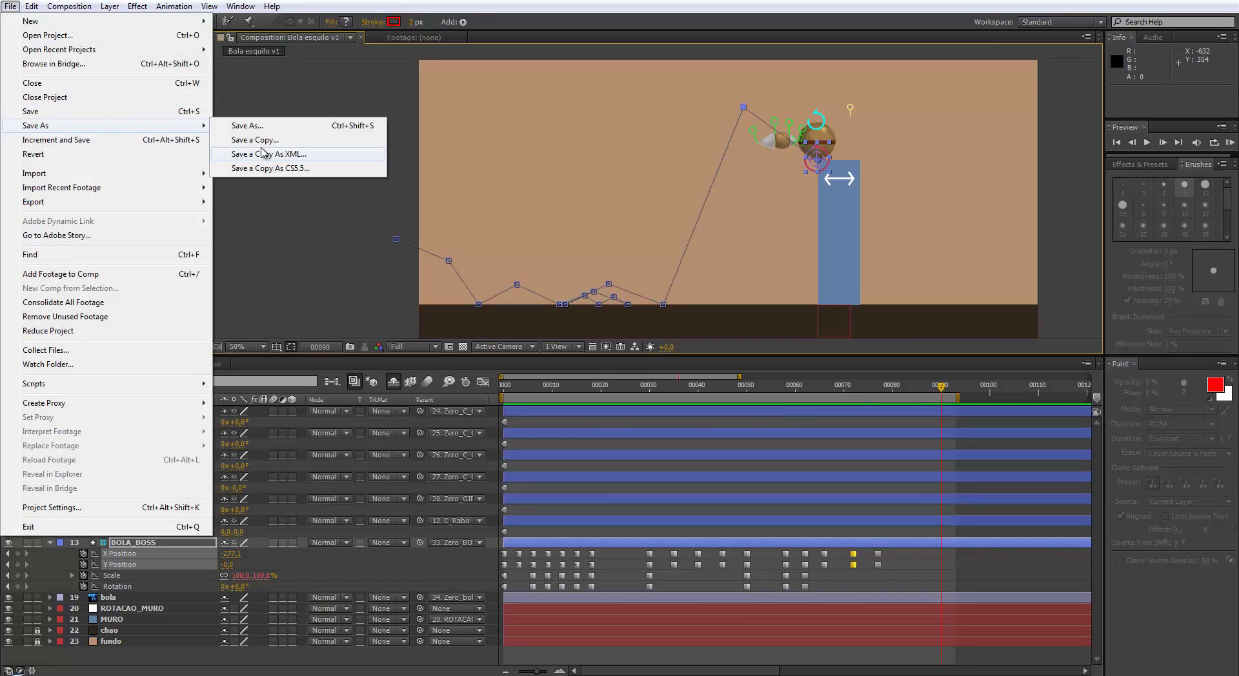
{"action": "left_click", "coordinate": [264, 127]}
{"action": "left_click", "coordinate": [212, 284]}
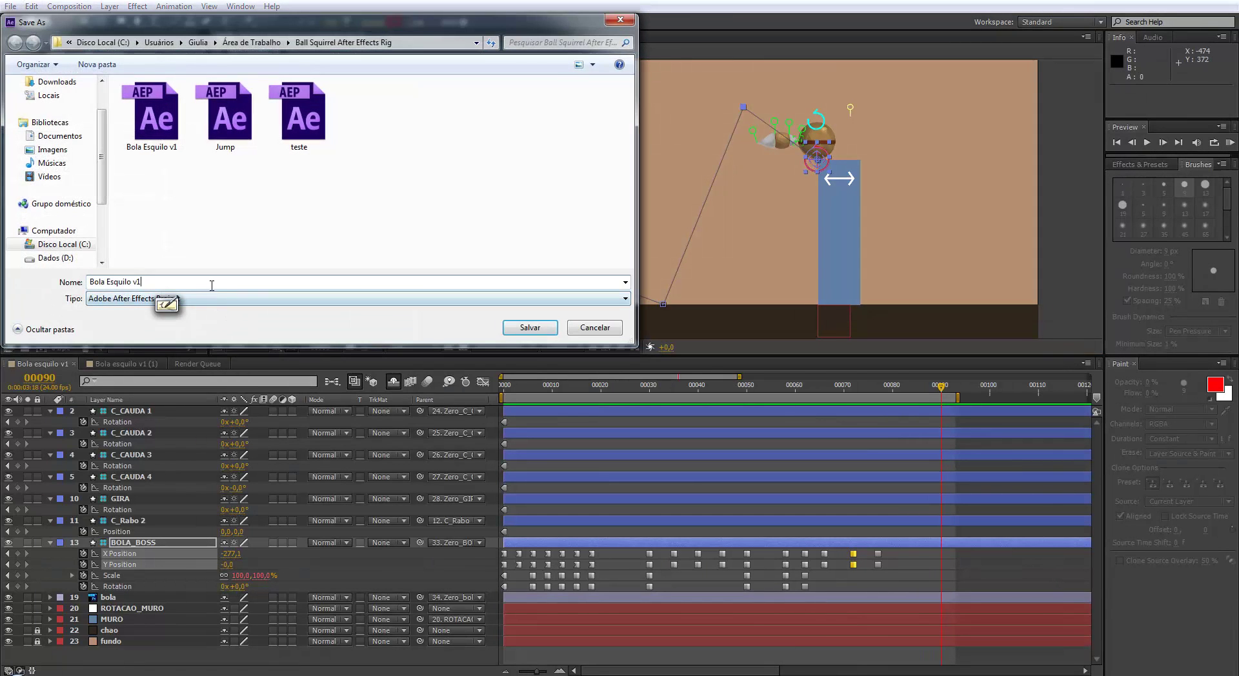
{"action": "left_click_drag", "start_coordinate": [142, 283], "coordinate": [5, 279]}
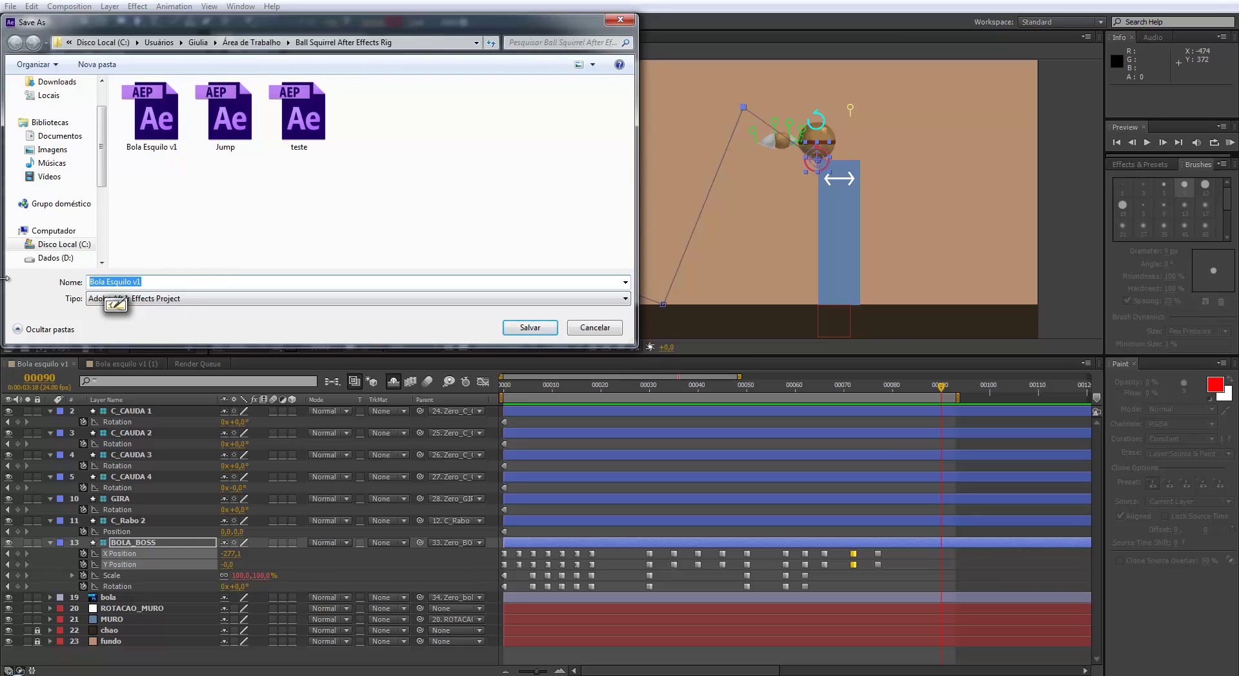
{"action": "type", "text": "Bola esquil"}
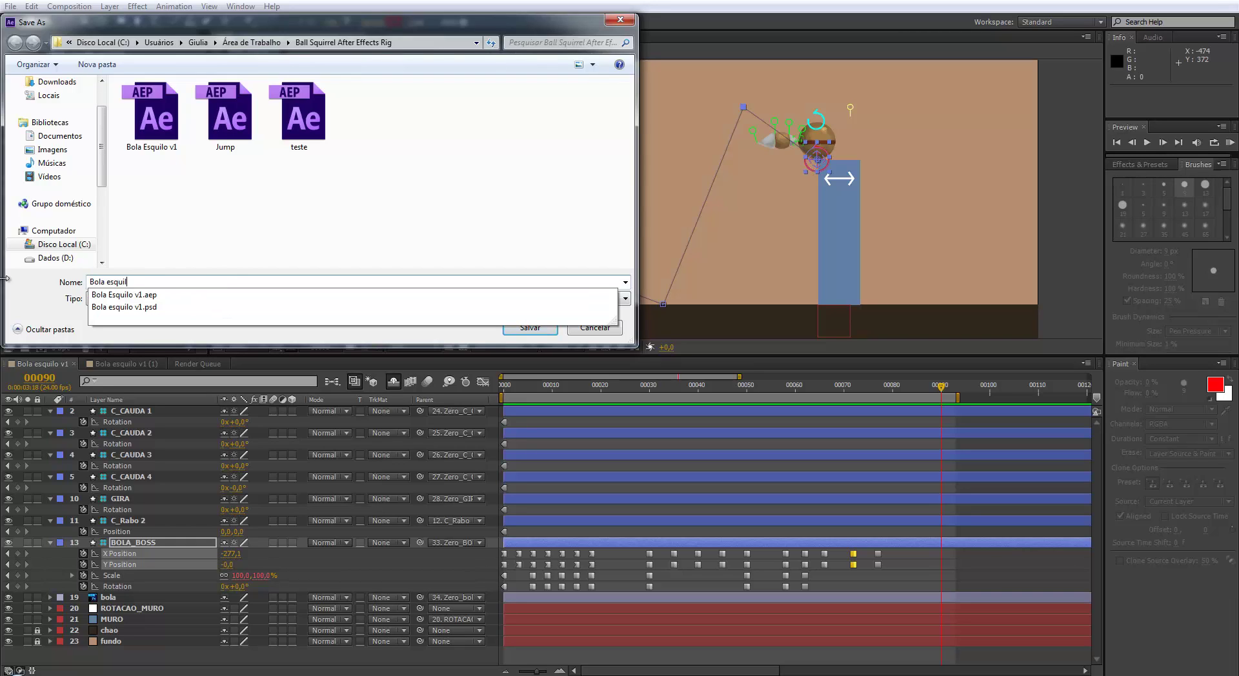
{"action": "type", "text": "o Bo"}
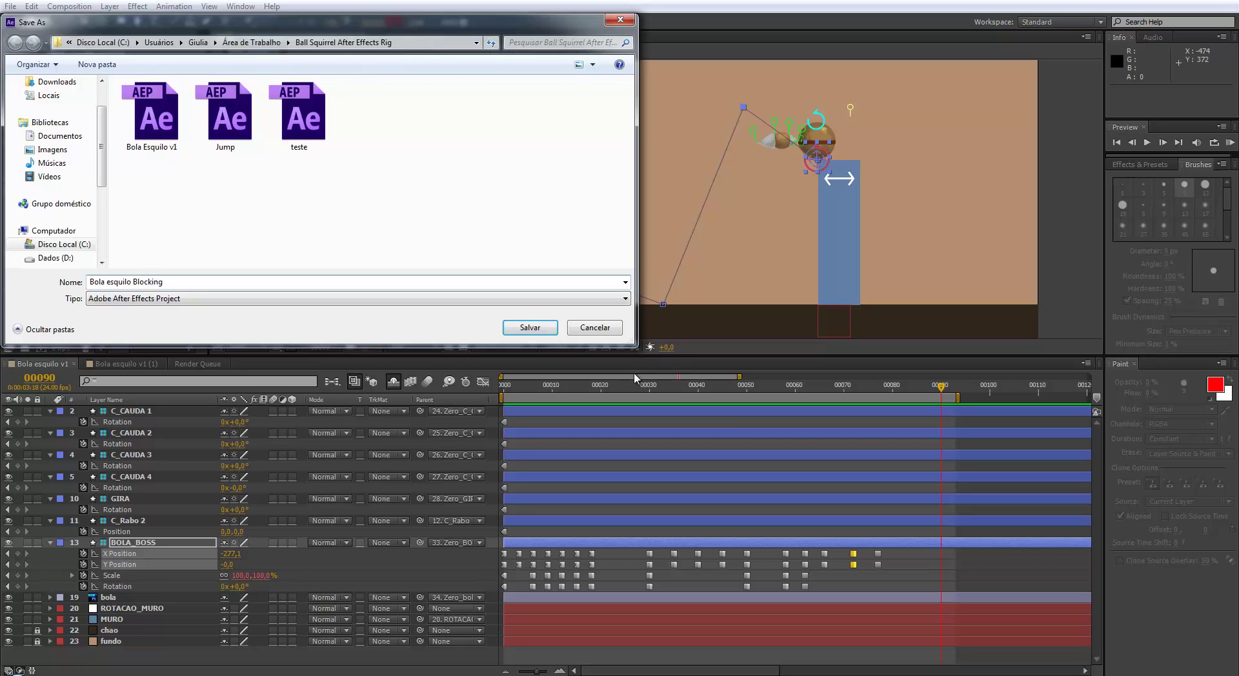
{"action": "left_click", "coordinate": [530, 327]}
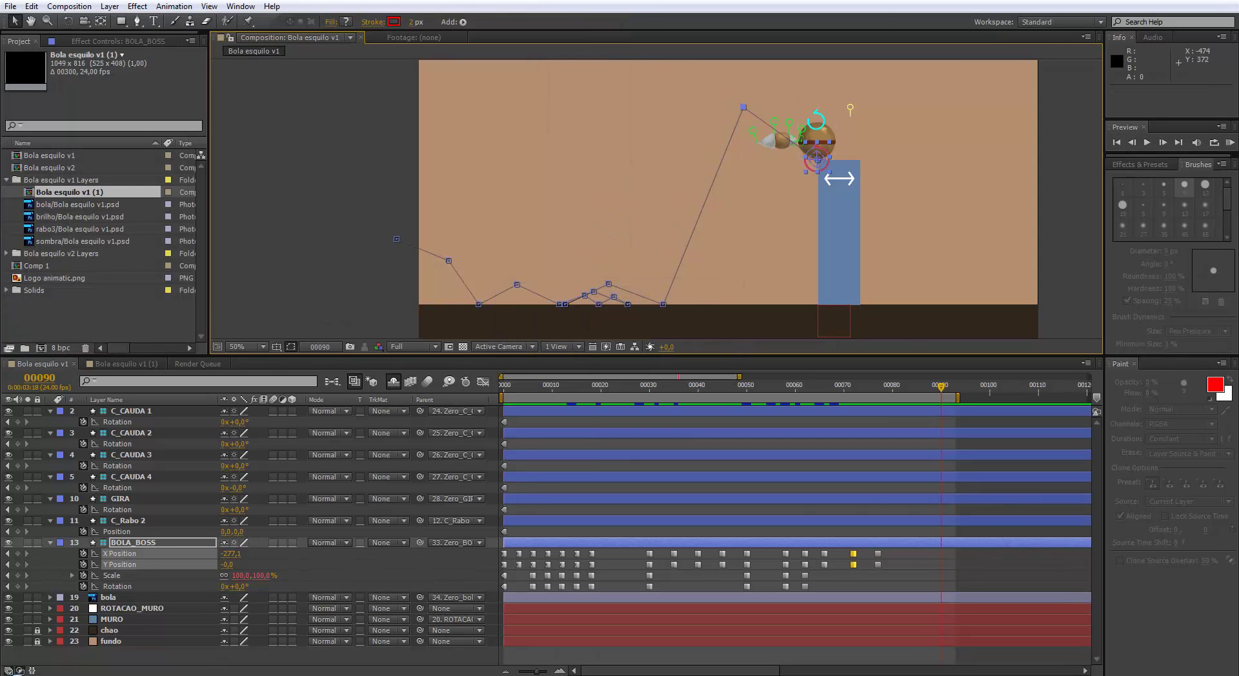
{"action": "mouse_move", "coordinate": [200, 675]}
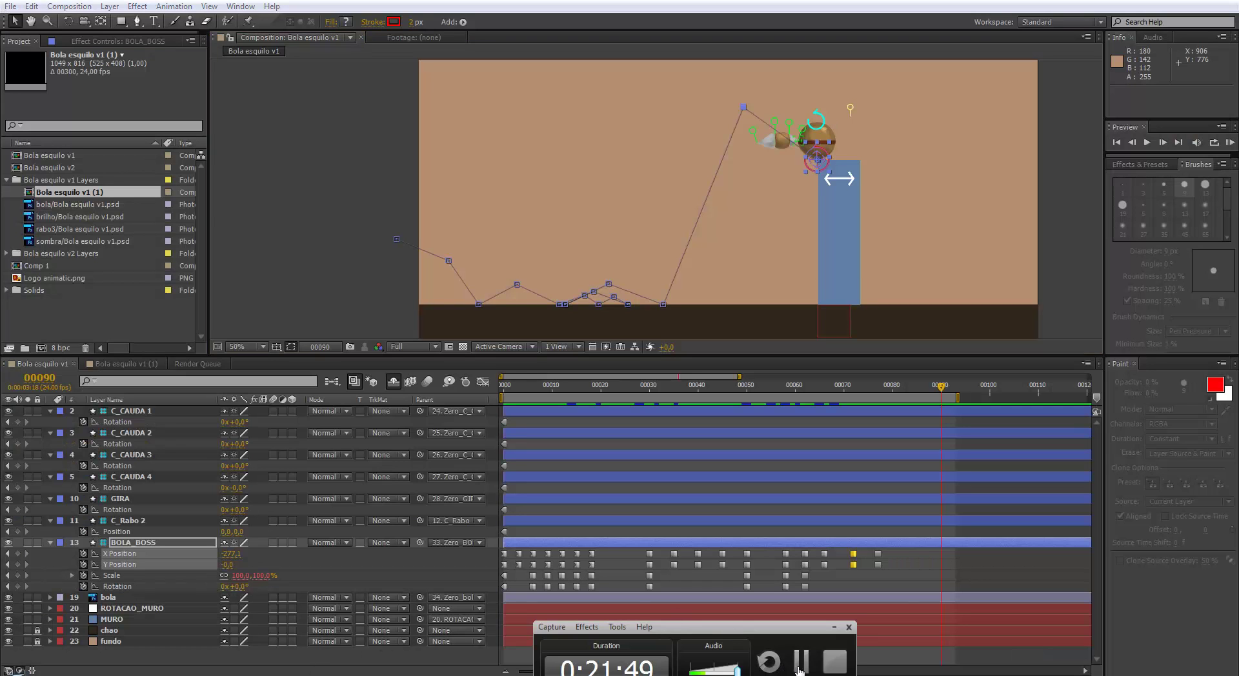
{"action": "left_click_drag", "start_coordinate": [796, 629], "coordinate": [349, 255]}
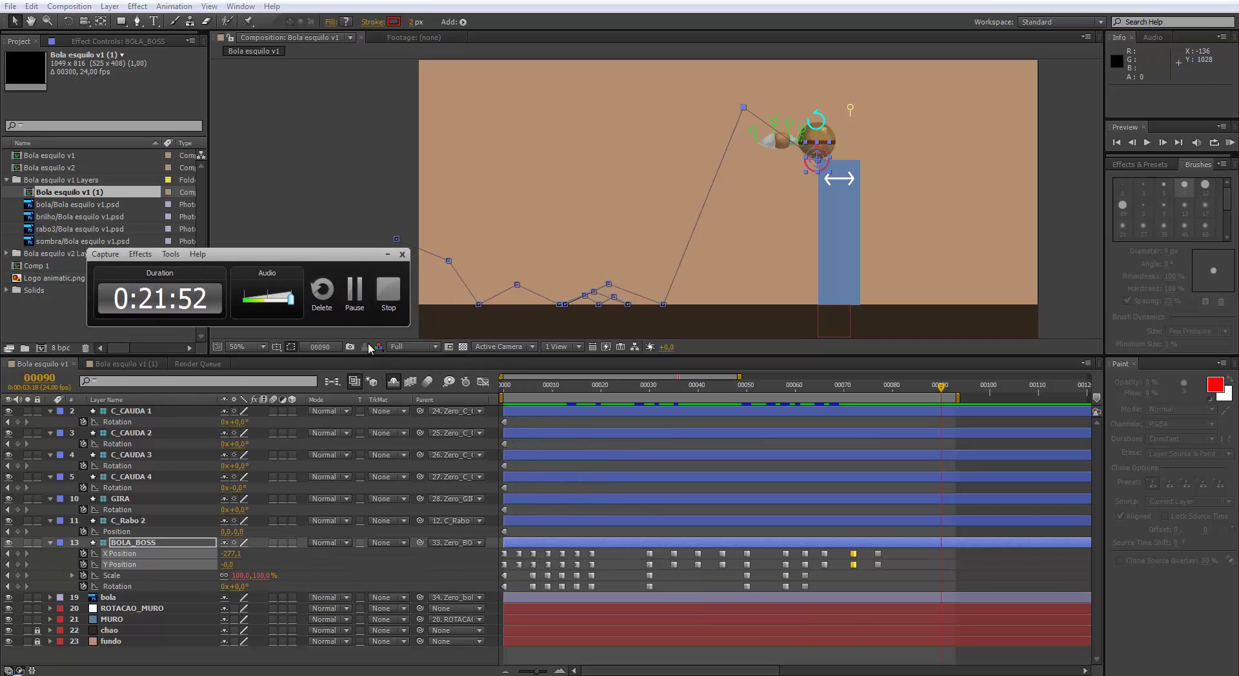